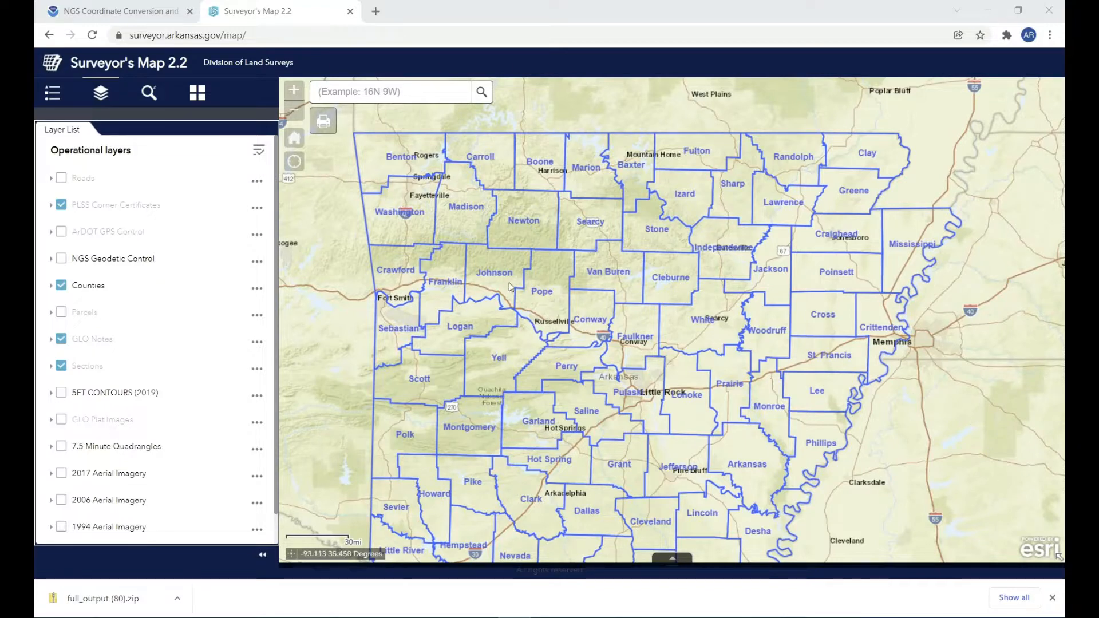
Zoom the map in on mile point 12 along the state's western boundary, beside section 15 of 19N 34W.
left_click_drag(503, 288, 541, 439)
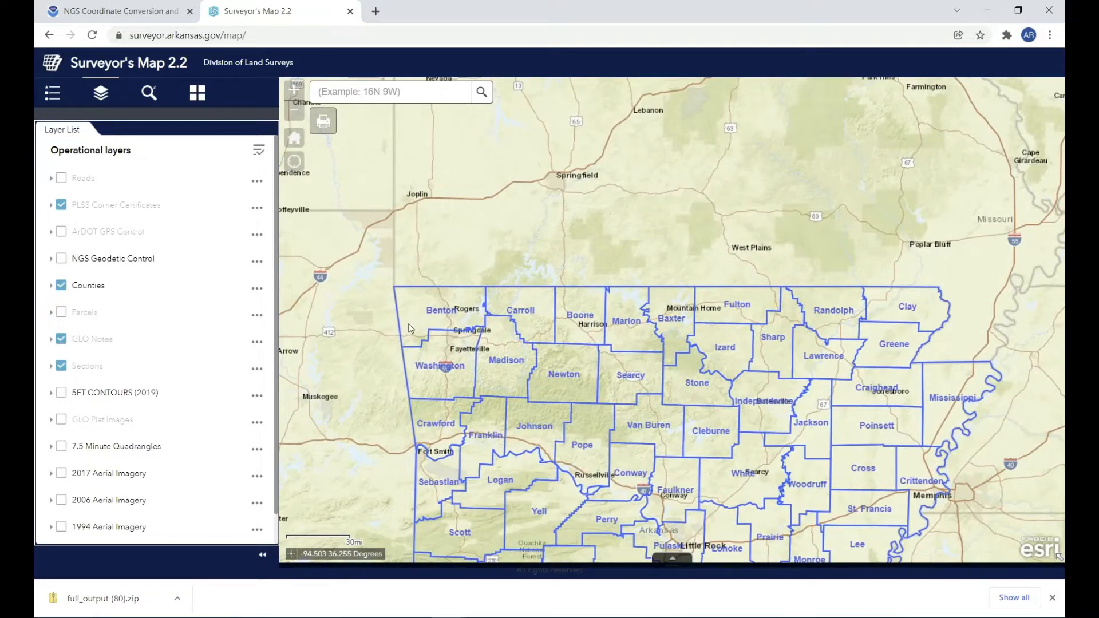
scroll(410, 328, "up", 2)
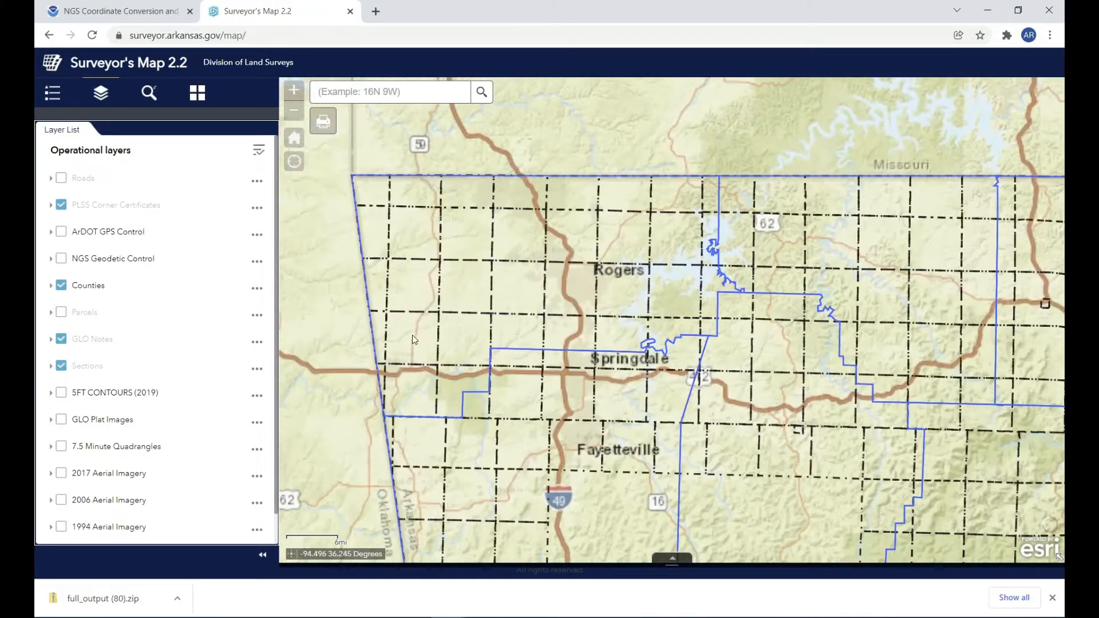
left_click_drag(407, 359, 454, 375)
scroll(455, 376, "up", 1)
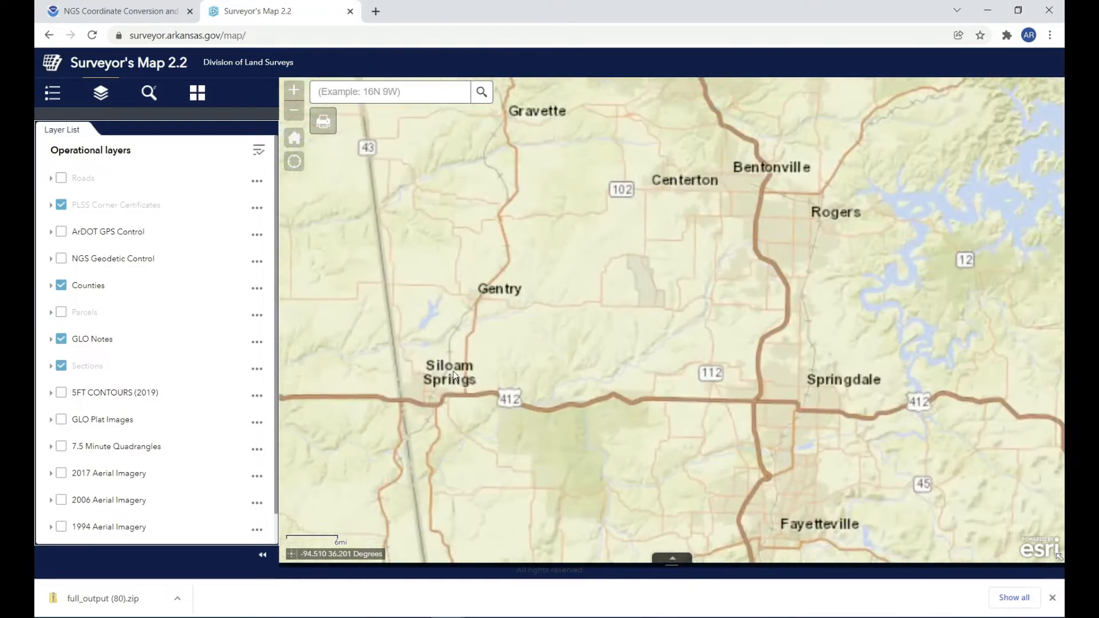
scroll(452, 367, "up", 1)
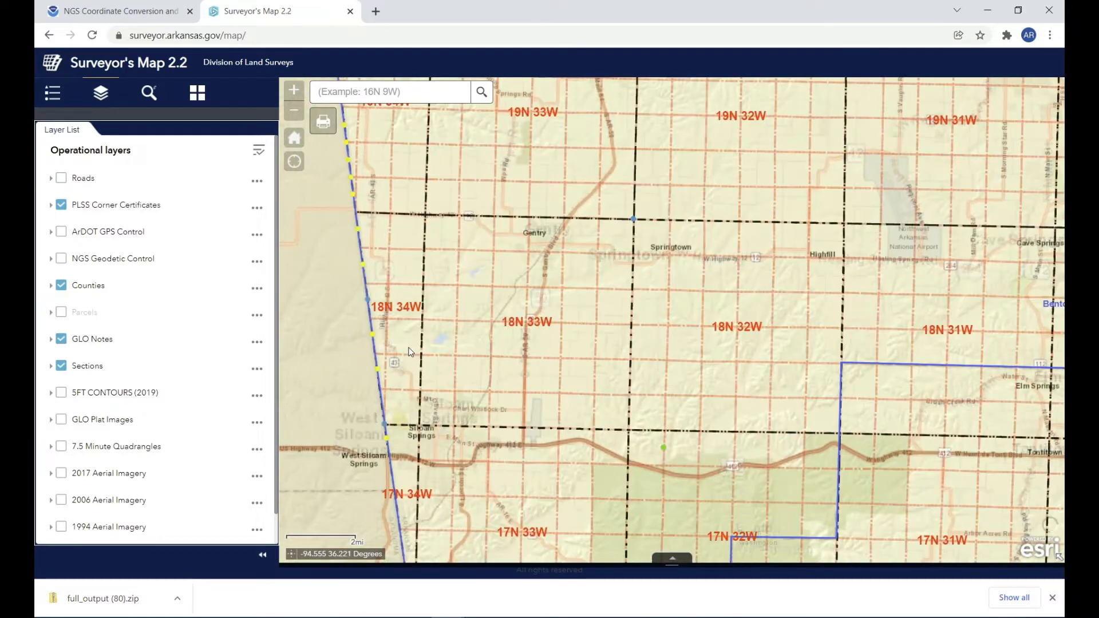
left_click_drag(410, 351, 462, 401)
scroll(435, 368, "up", 1)
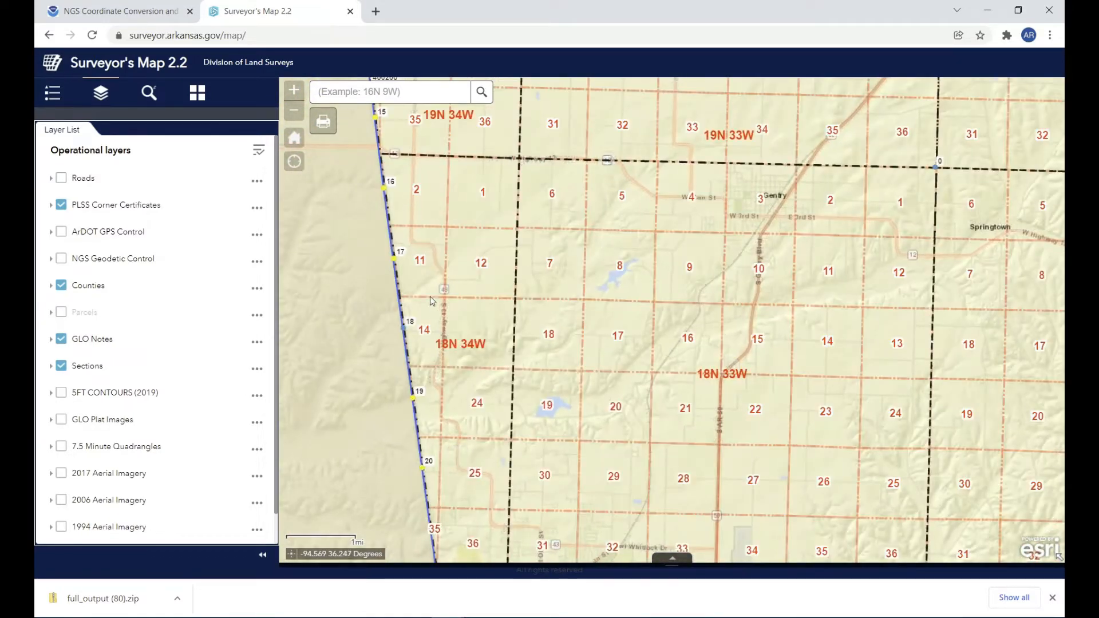
left_click_drag(443, 361, 487, 462)
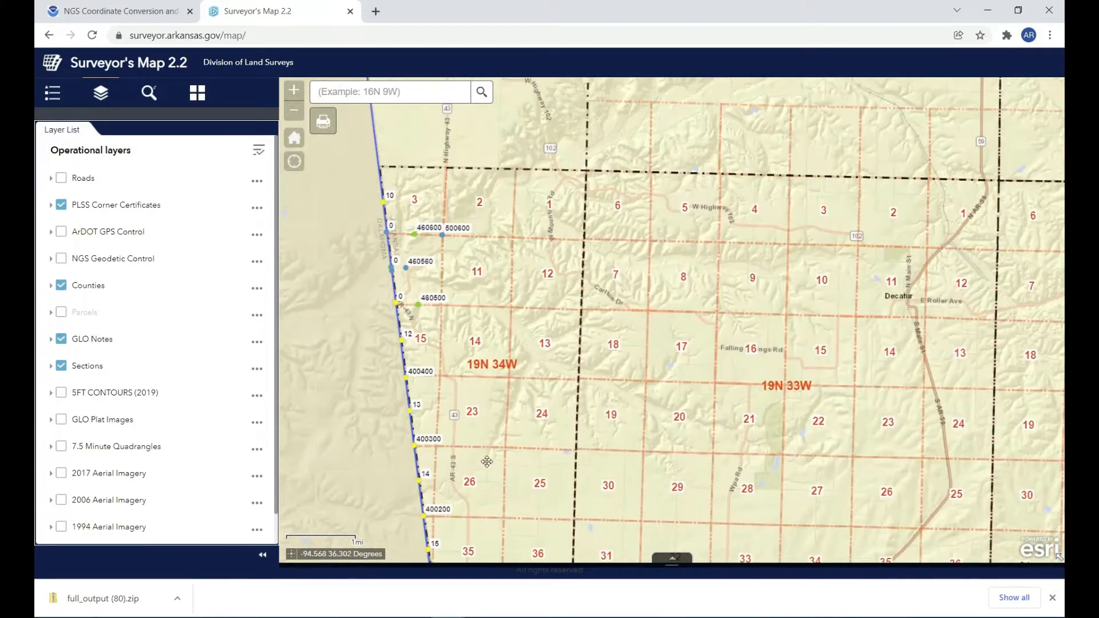
scroll(442, 365, "up", 1)
left_click_drag(405, 337, 426, 365)
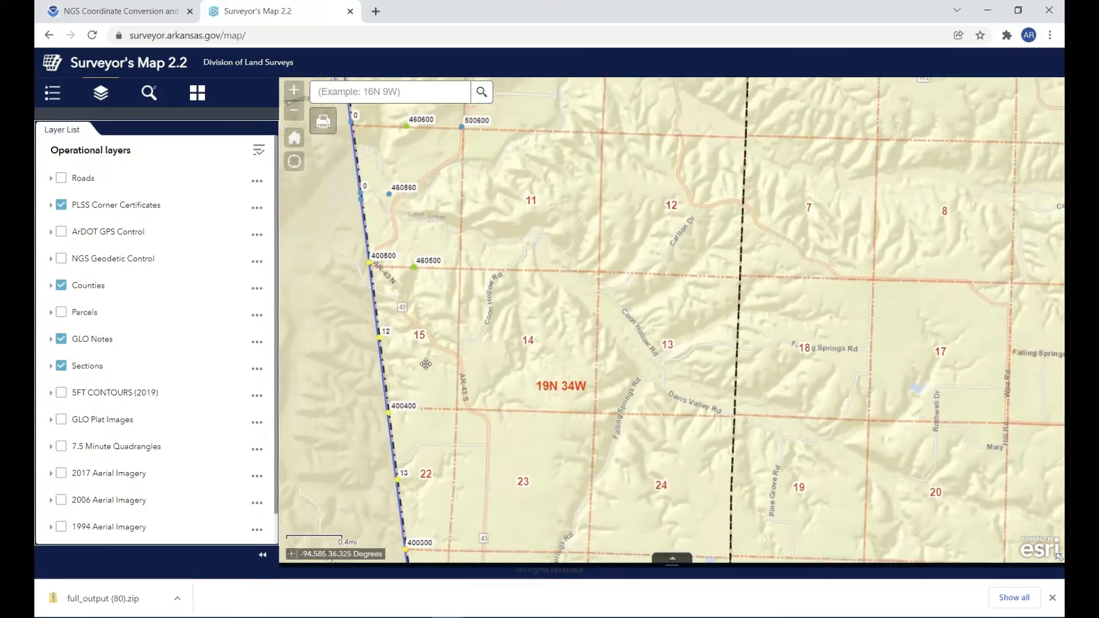
scroll(417, 354, "up", 1)
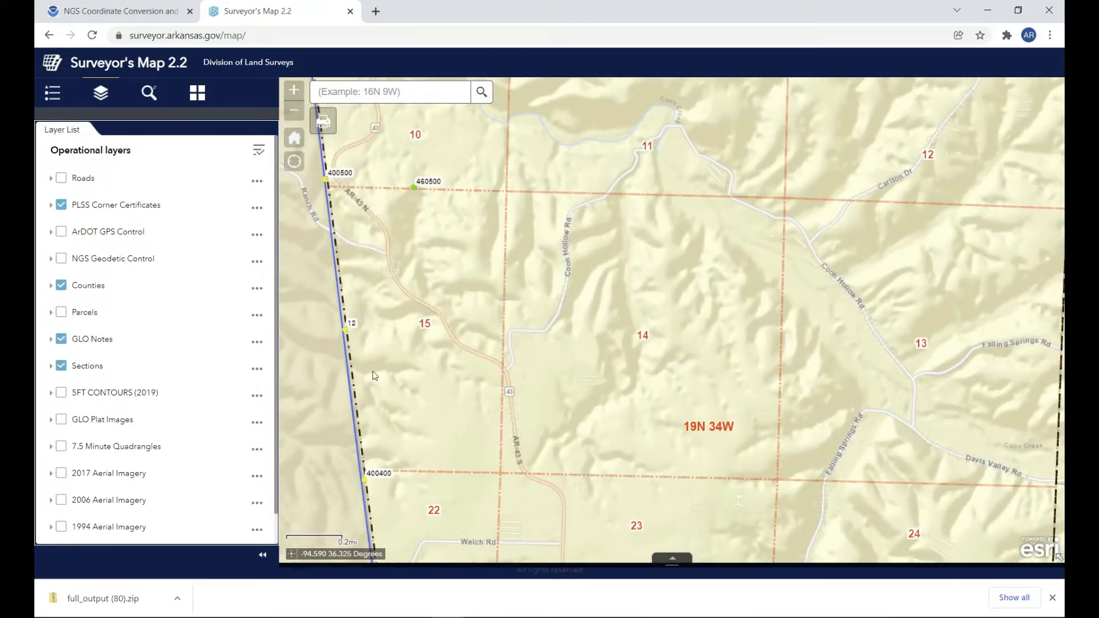
left_click_drag(412, 357, 479, 373)
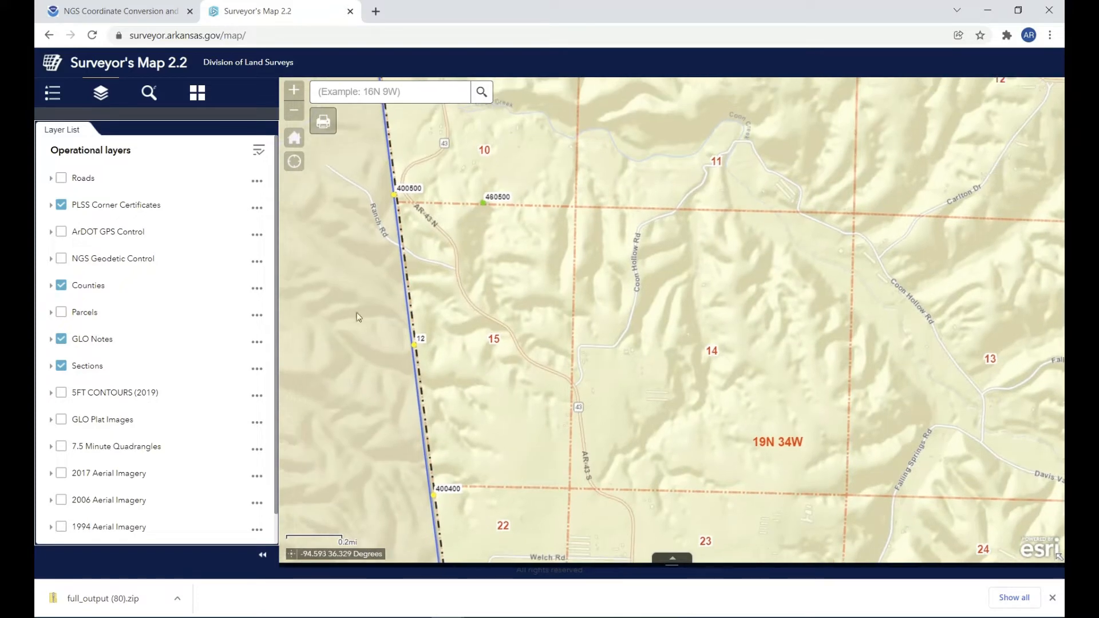
Turn on the 2017 Aerial Imagery layer and inspect the ground around mile point 12.
left_click(63, 473)
scroll(447, 342, "up", 3)
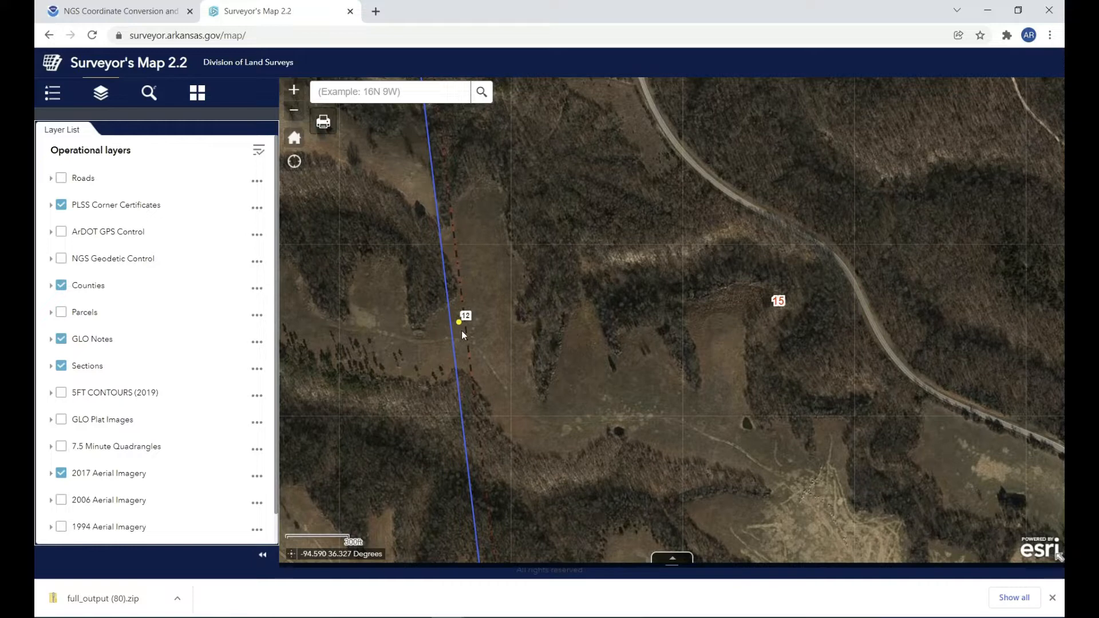
scroll(462, 332, "down", 3)
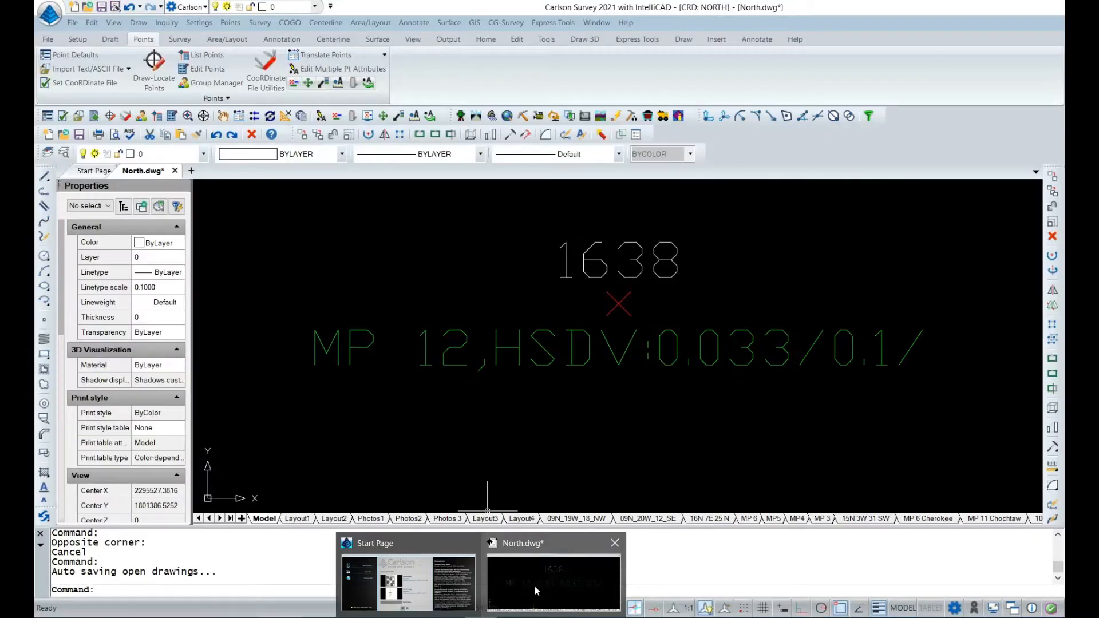
Switch to the North.dwg drawing in Carlson Survey and examine point 1638 for MP 12.
left_click(535, 586)
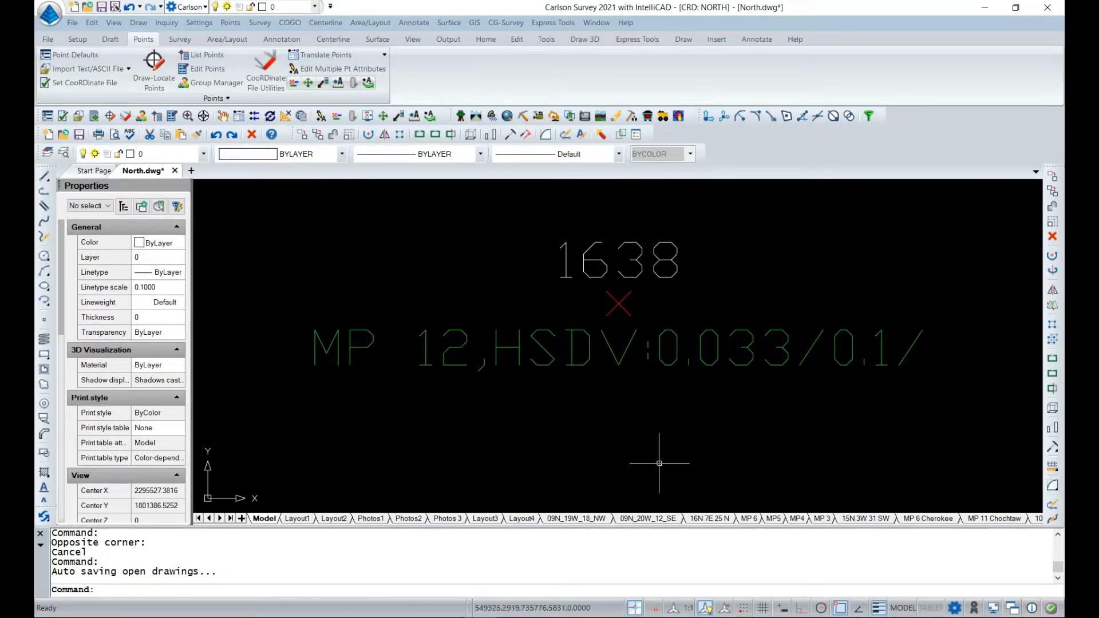
scroll(591, 350, "down", 1)
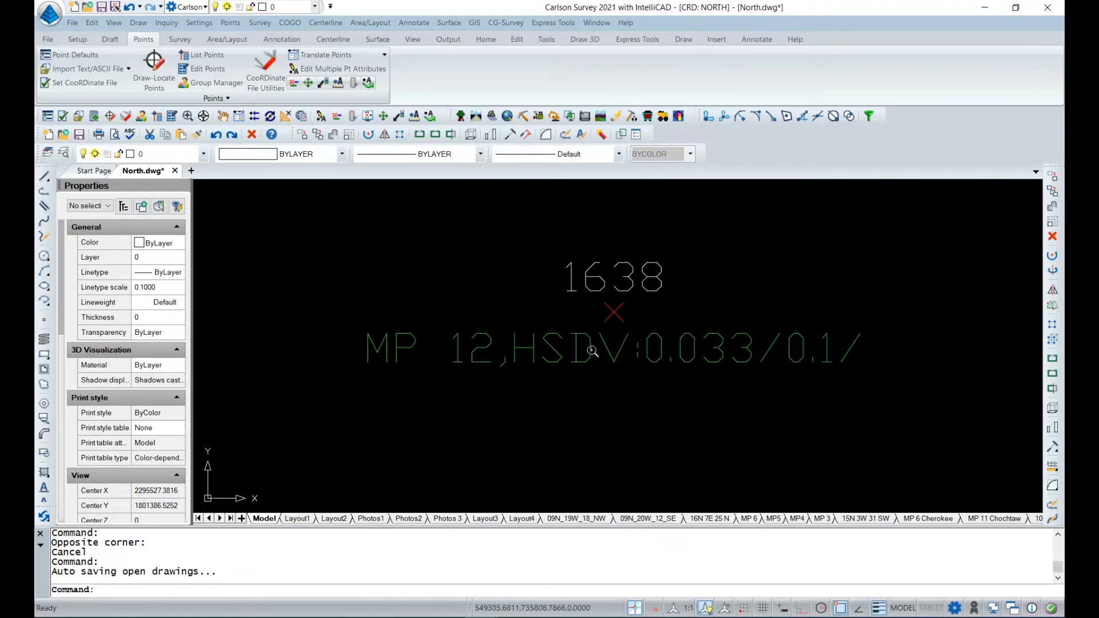
left_click_drag(583, 349, 486, 353)
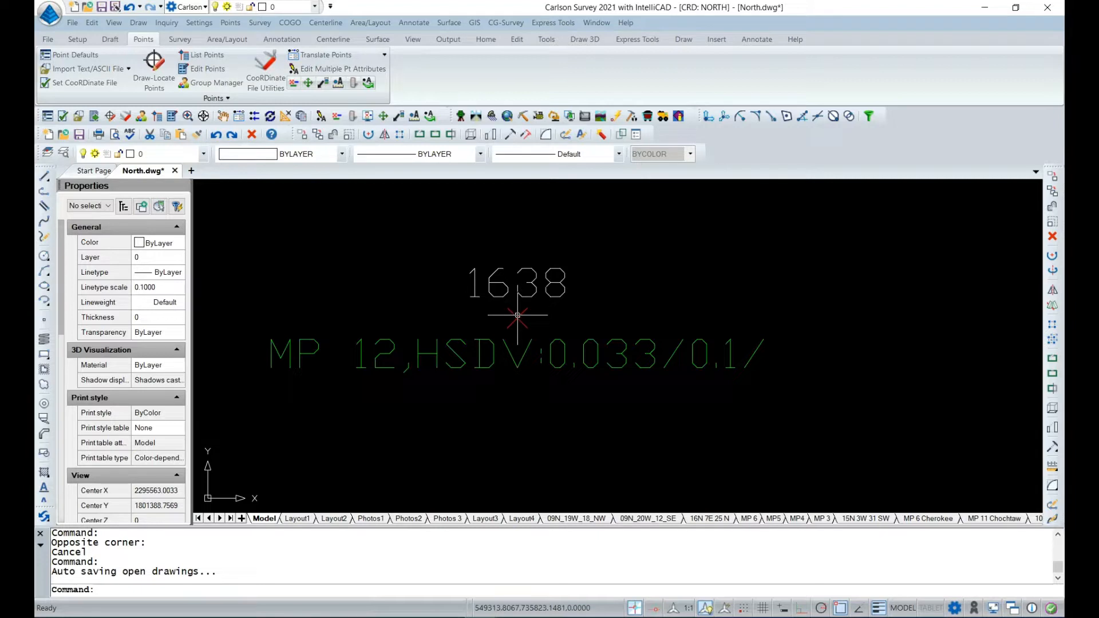
scroll(524, 320, "up", 1)
scroll(526, 320, "down", 1)
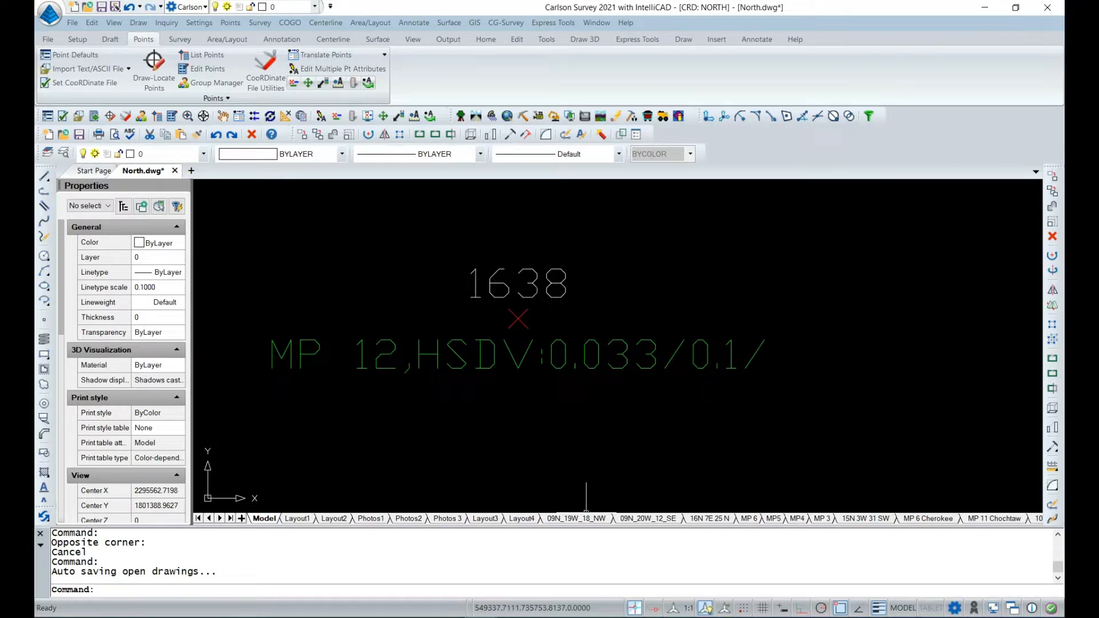
Switch to the MP_12 folder in File Explorer, go up to OPUS, and open its RTKLIB folder.
mouse_move(447, 617)
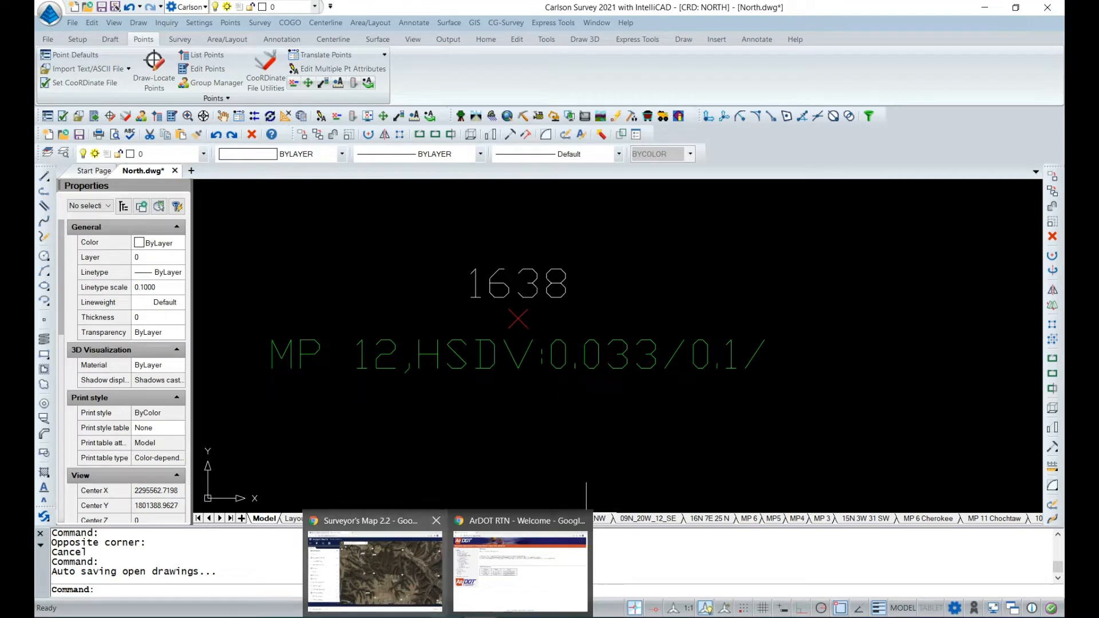
mouse_move(381, 617)
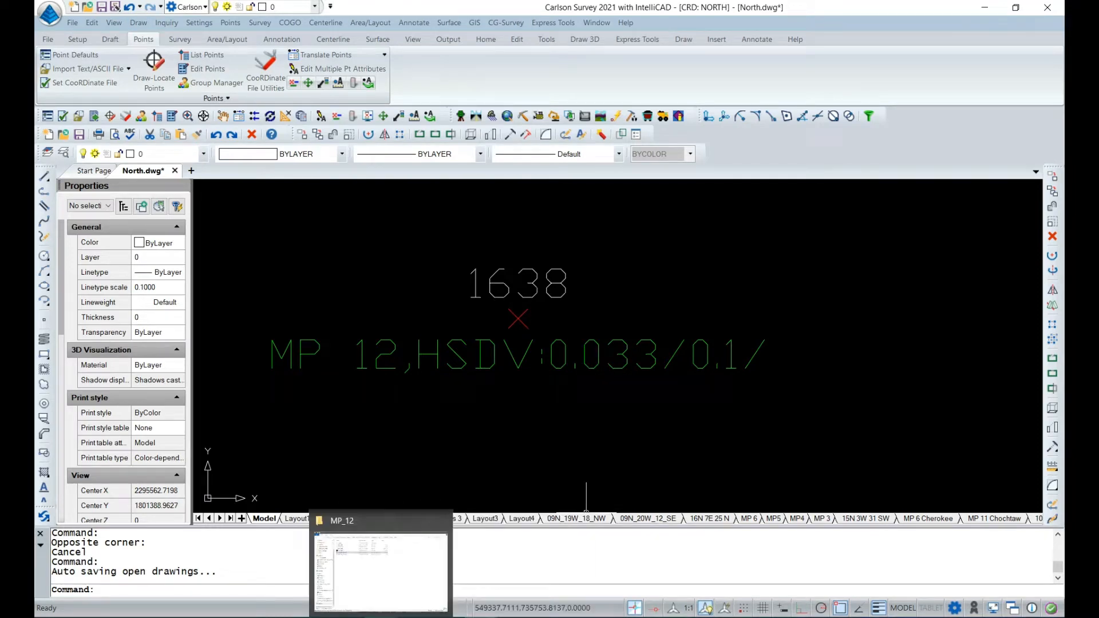
left_click(381, 573)
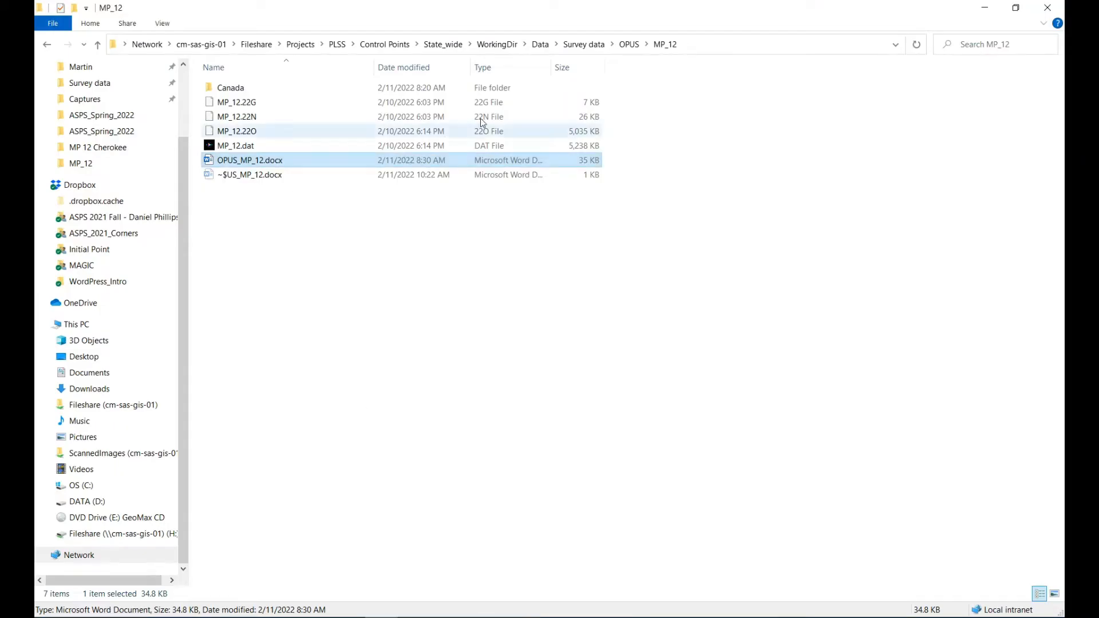
left_click(629, 44)
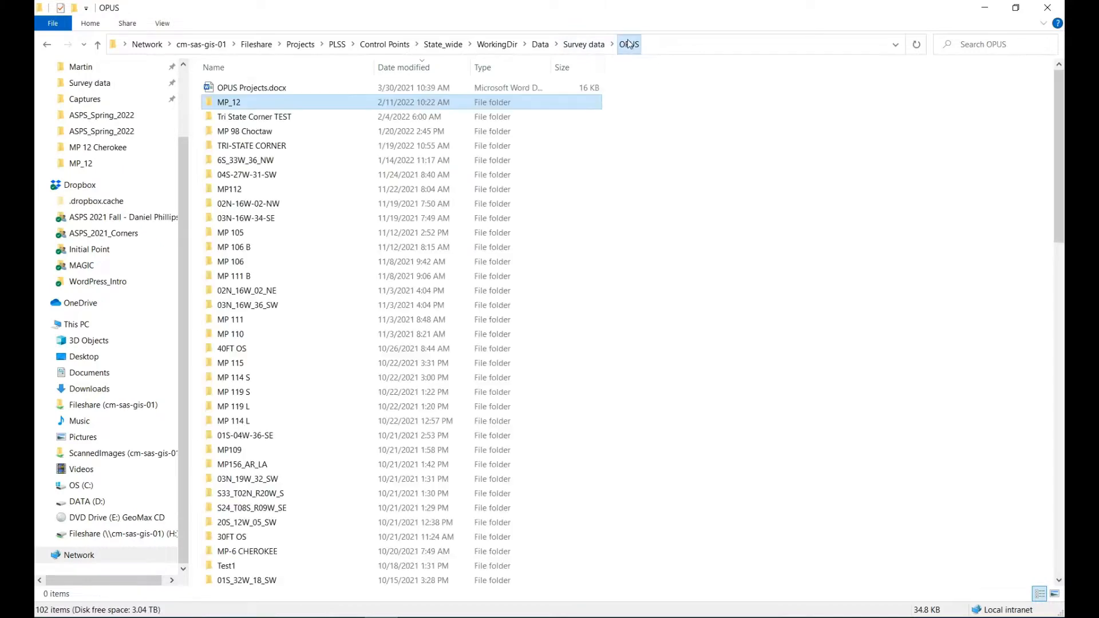
scroll(263, 359, "down", 1)
scroll(262, 360, "down", 4)
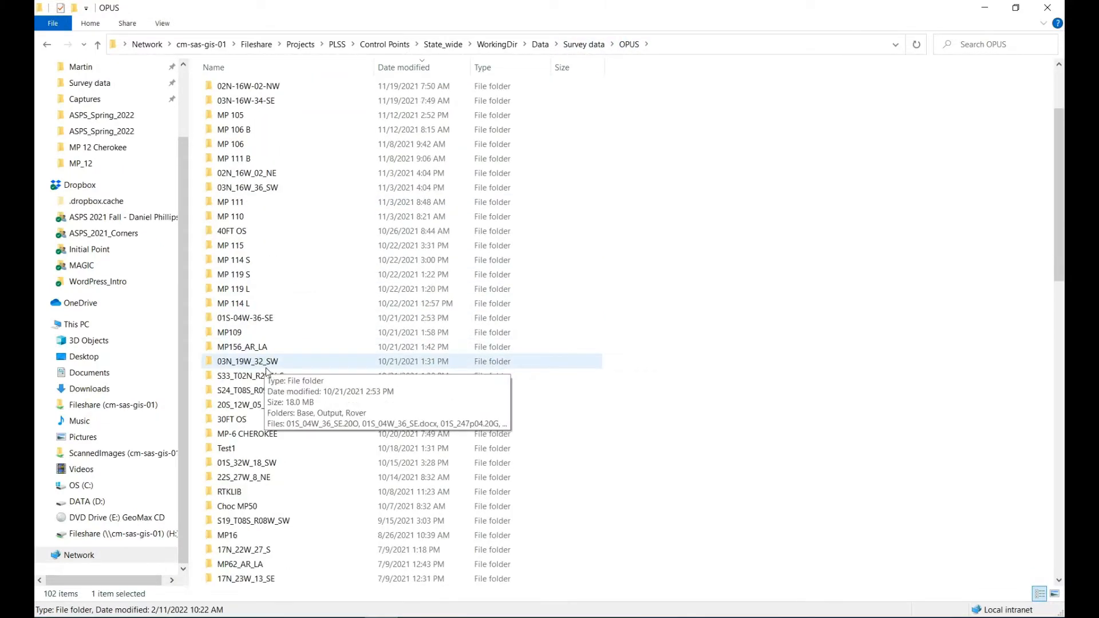
double_click(242, 409)
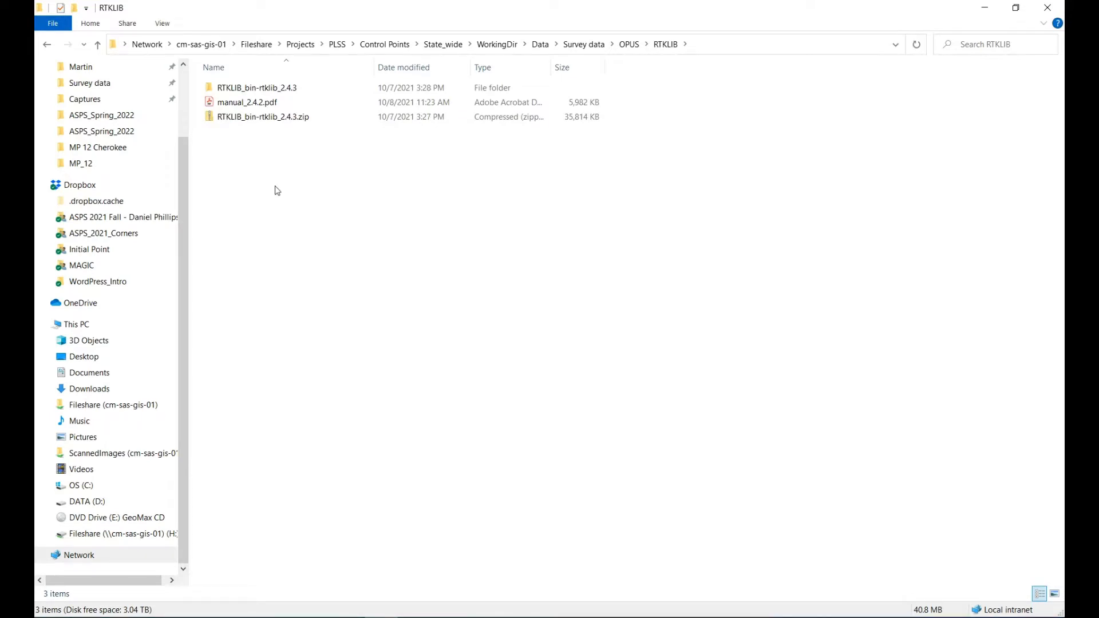
double_click(270, 88)
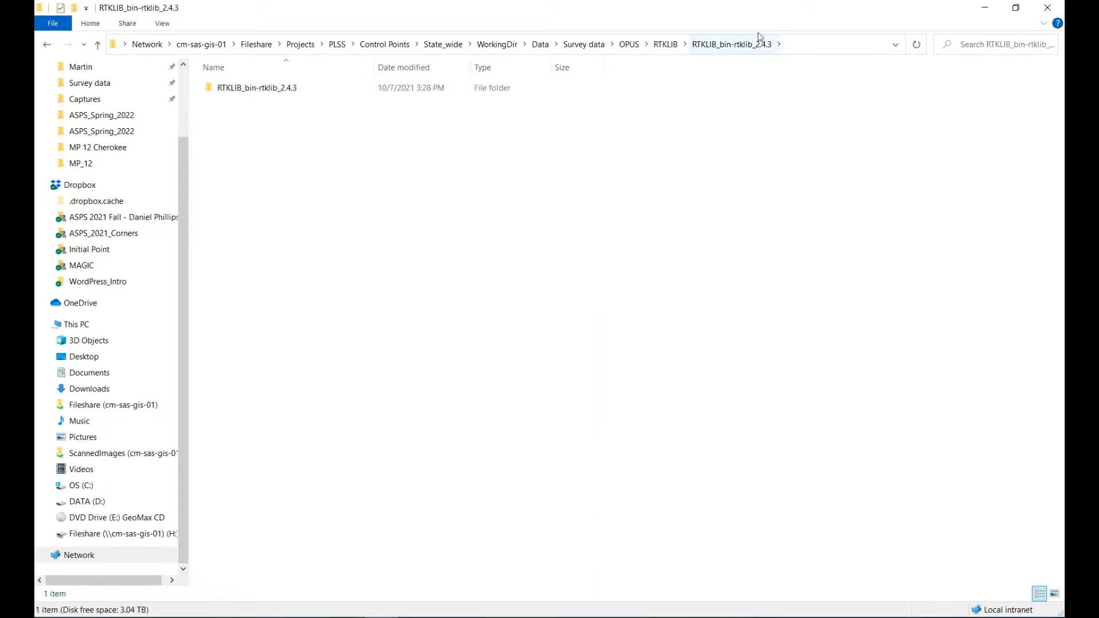
left_click(665, 44)
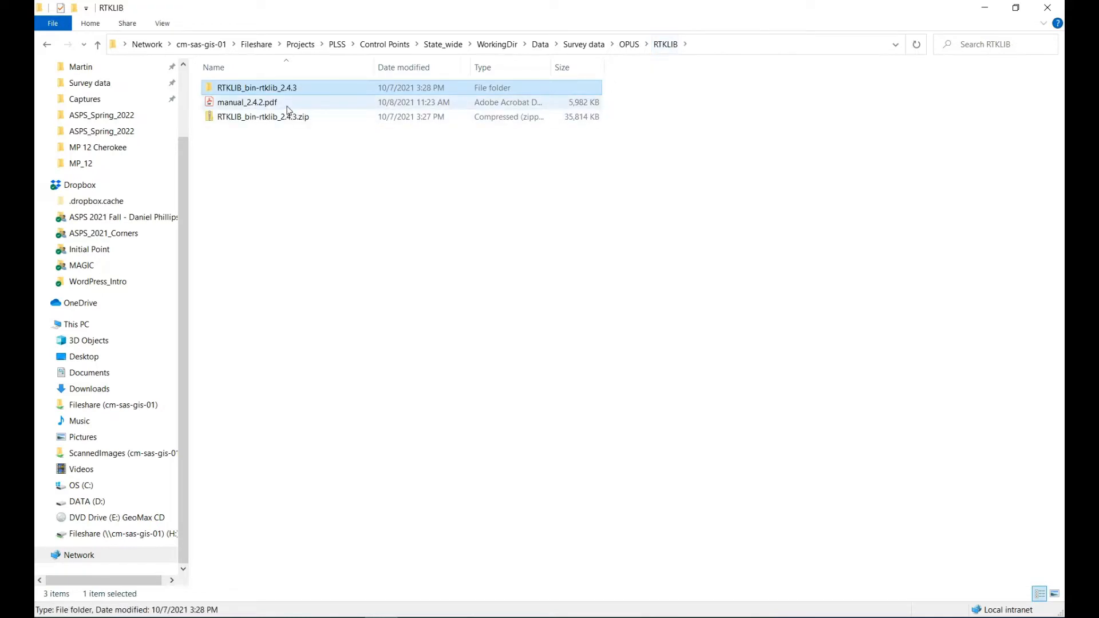
left_click(667, 44)
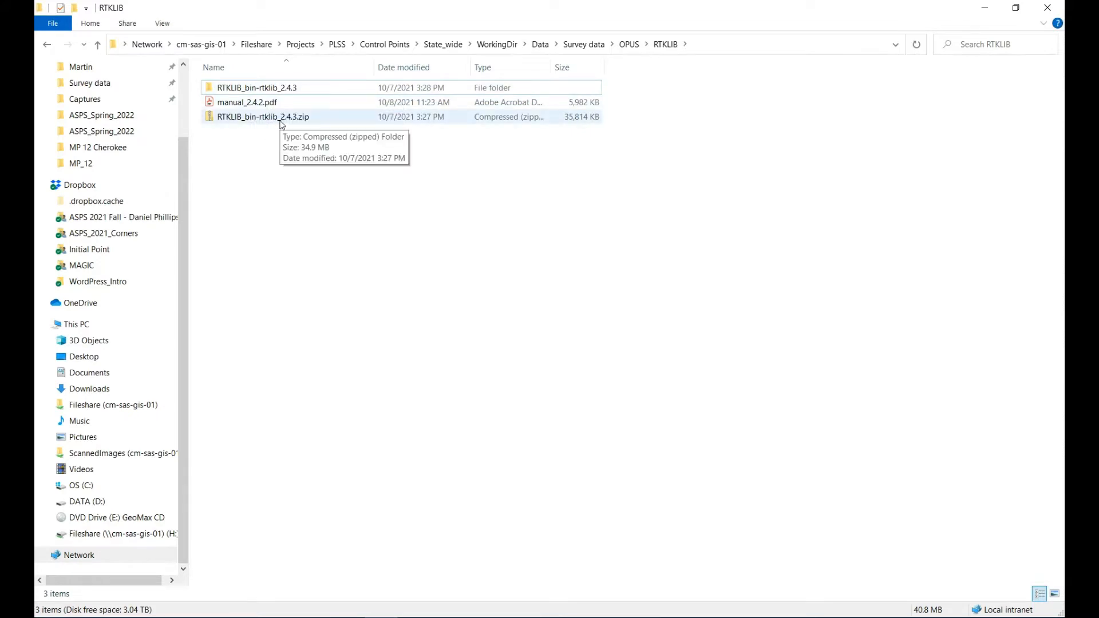
Open the bin folder inside the nested RTKLIB_bin-rtklib_2.4.3 folders.
left_click(269, 89)
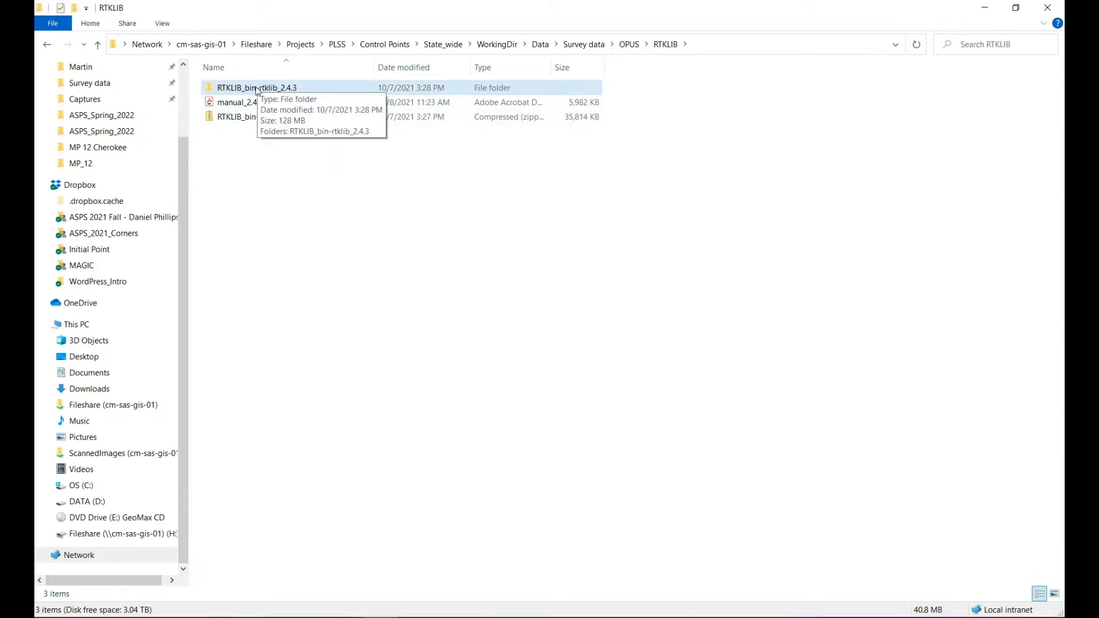
double_click(257, 88)
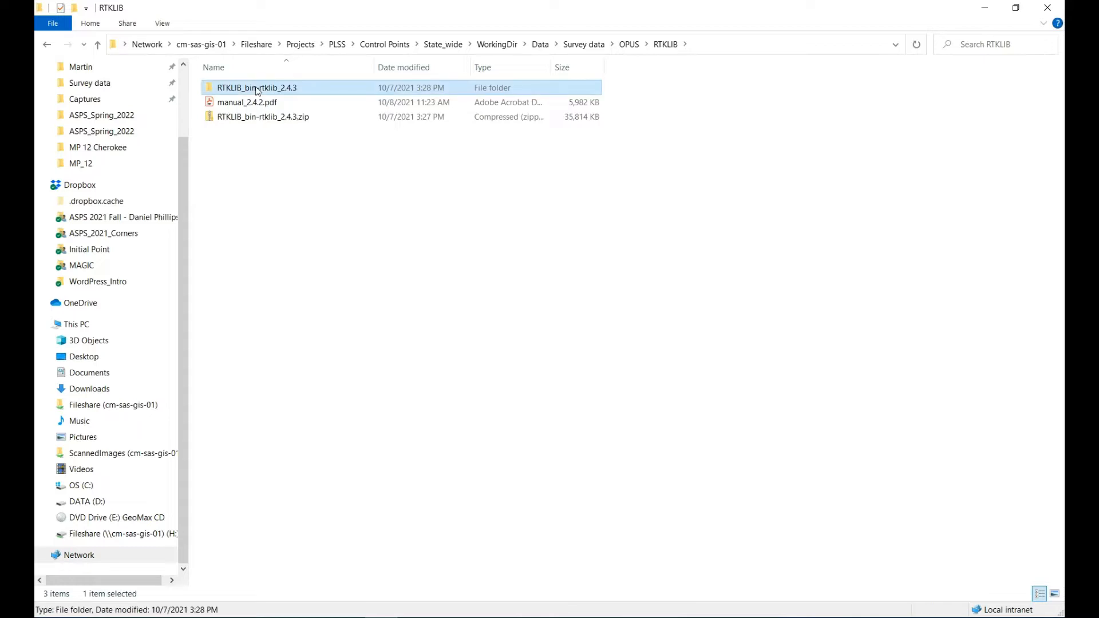
double_click(295, 91)
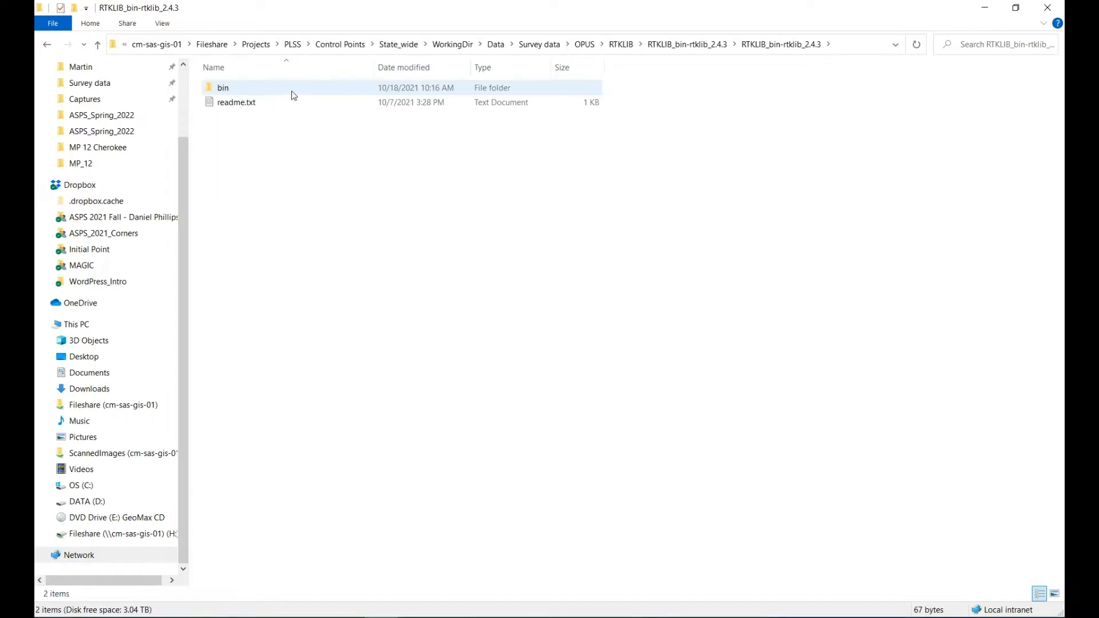
double_click(238, 90)
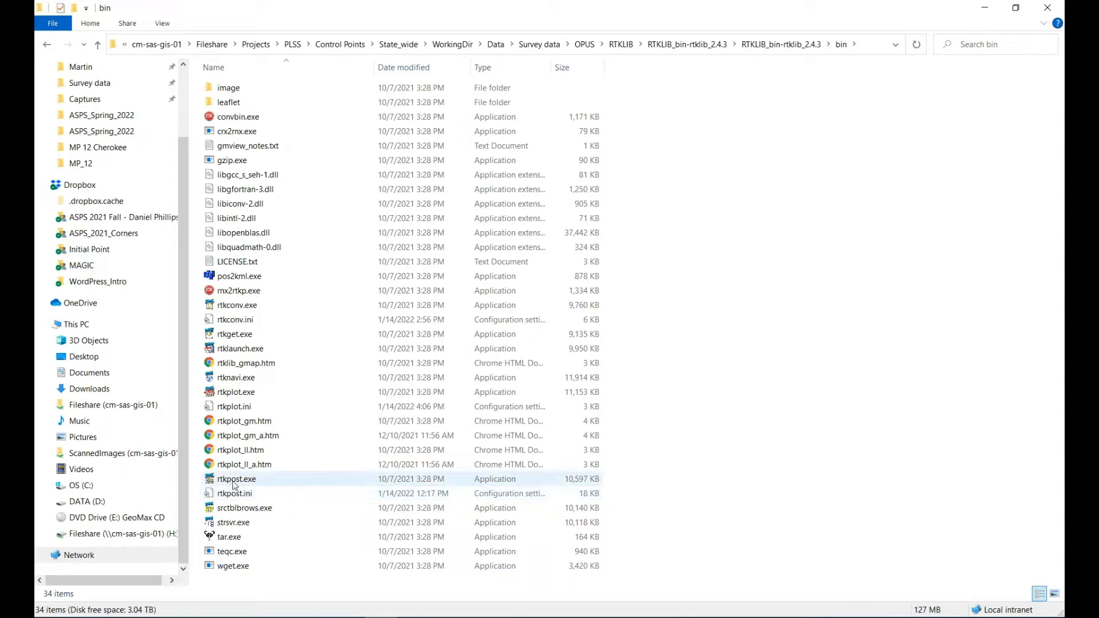
Launch the RTKLIB converter rtkconv.exe from the bin folder and allow it to run.
left_click(244, 310)
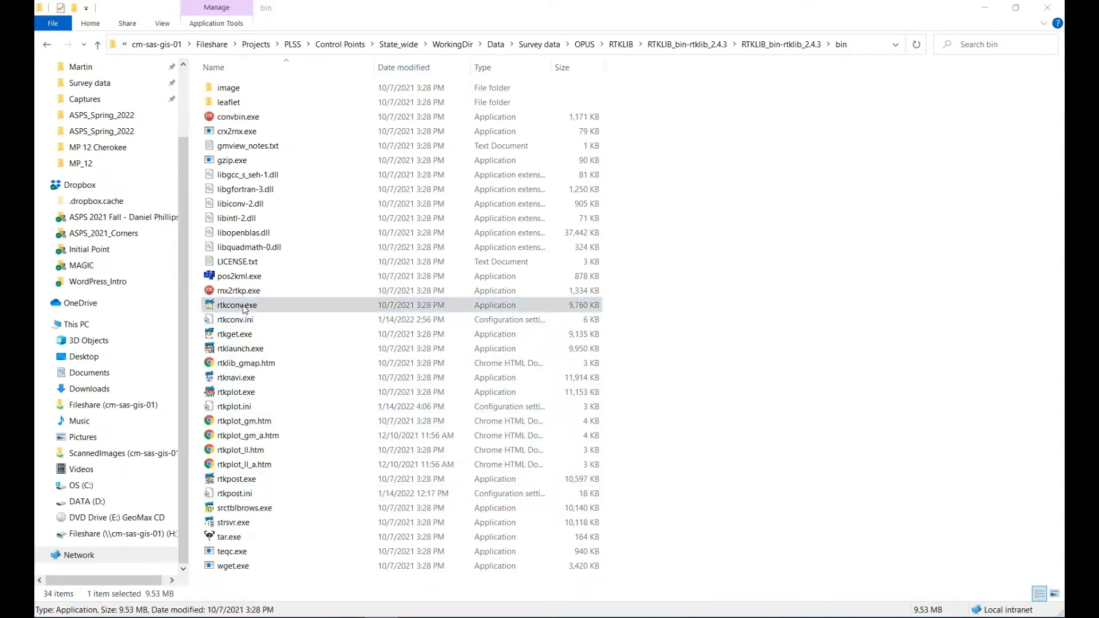
double_click(245, 310)
left_click(594, 334)
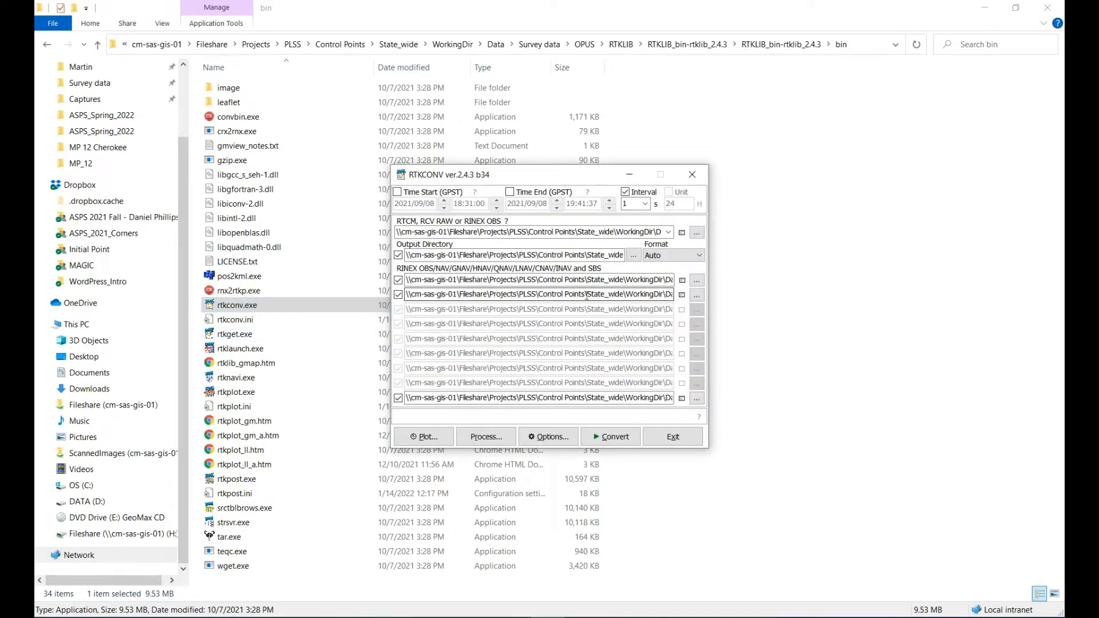
Clear the old input observation file path and the output directory path in RTKCONV.
left_click(454, 230)
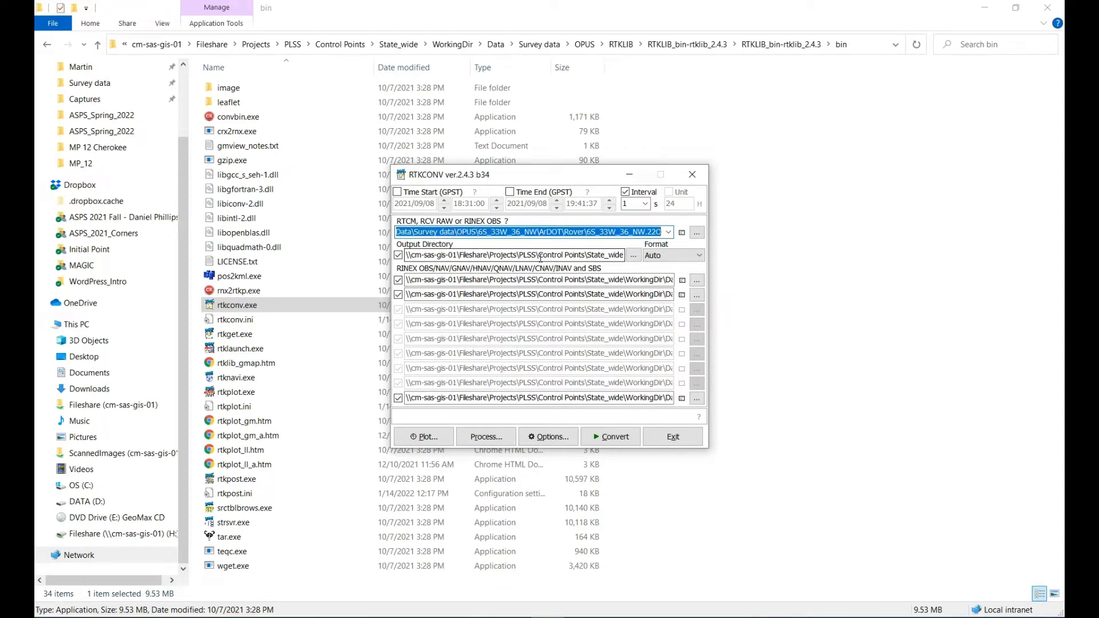
key("BackSpace")
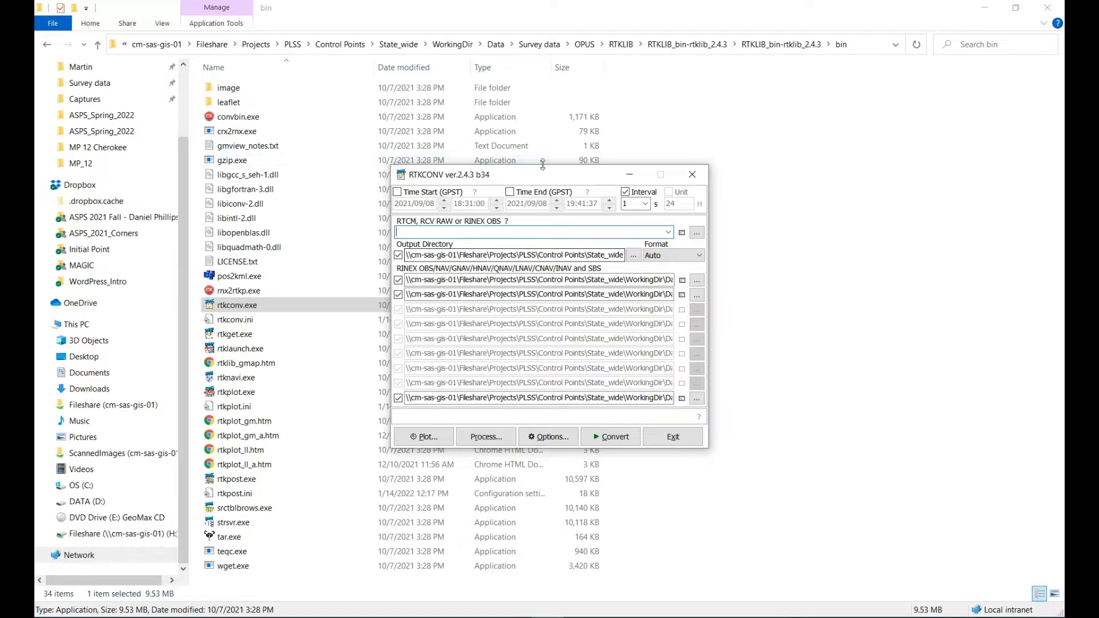
double_click(522, 256)
left_click(523, 256)
double_click(522, 256)
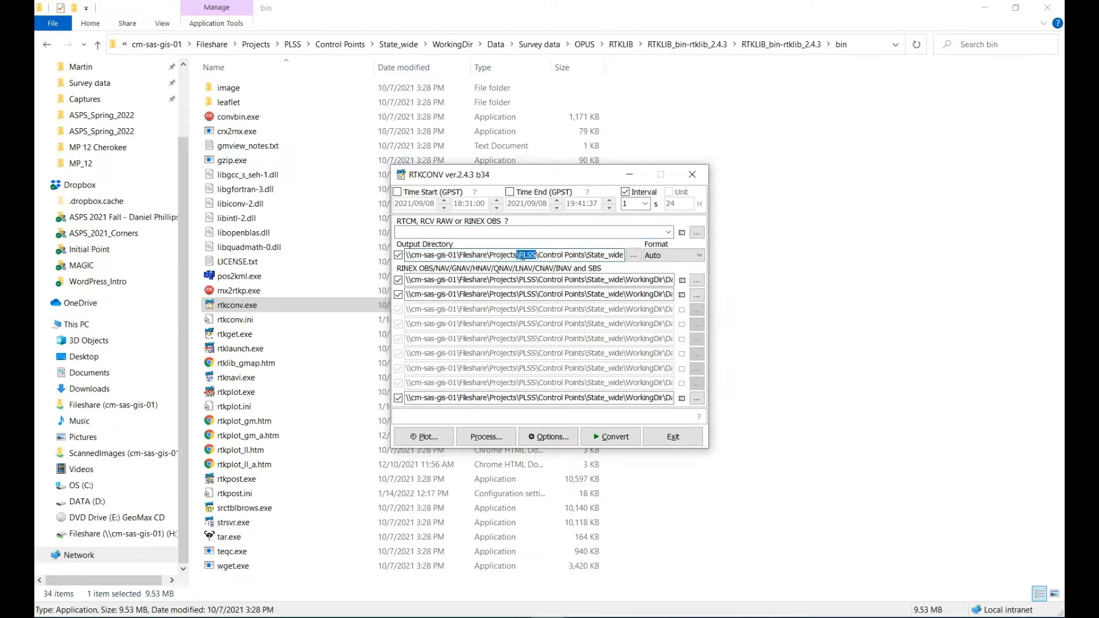
key("BackSpace")
key("BackSpace")
key("BackSpace")
key("BackSpace")
key("BackSpace")
key("BackSpace")
key("BackSpace")
key("BackSpace")
key("BackSpace")
key("BackSpace")
key("BackSpace")
key("BackSpace")
key("BackSpace")
key("BackSpace")
key("BackSpace")
key("BackSpace")
key("BackSpace")
key("BackSpace")
key("BackSpace")
key("BackSpace")
key("BackSpace")
key("BackSpace")
key("BackSpace")
key("BackSpace")
key("BackSpace")
key("BackSpace")
key("BackSpace")
key("BackSpace")
key("BackSpace")
key("BackSpace")
key("BackSpace")
key("BackSpace")
key("BackSpace")
key("BackSpace")
key("BackSpace")
key("BackSpace")
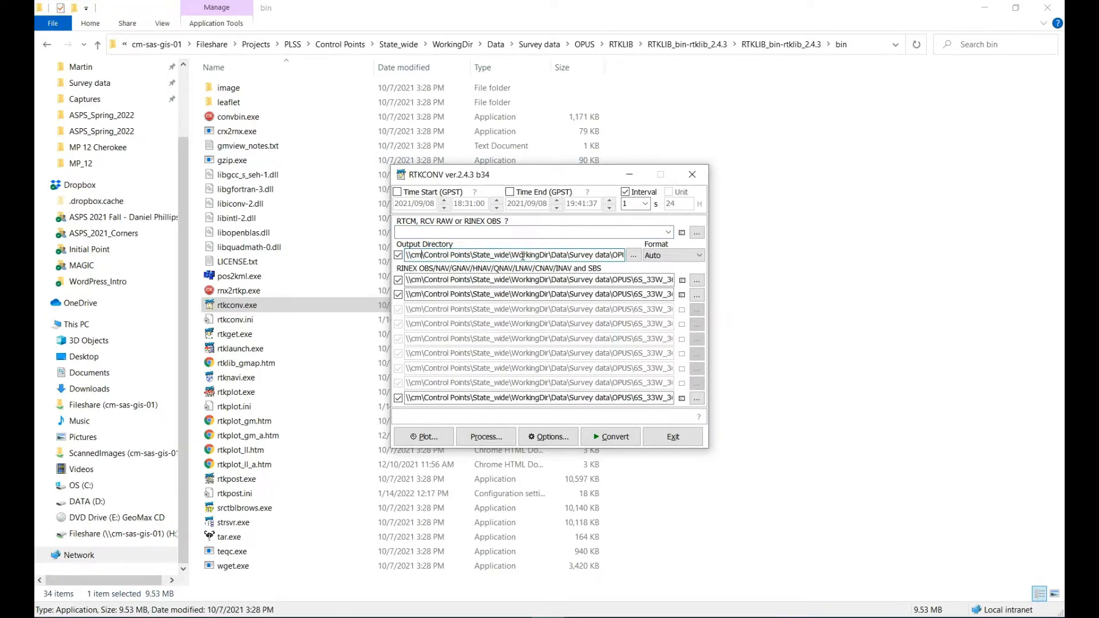
double_click(523, 256)
left_click_drag(523, 256, 652, 262)
key("BackSpace")
key("BackSpace")
key("BackSpace")
key("BackSpace")
key("BackSpace")
key("BackSpace")
key("BackSpace")
key("BackSpace")
key("BackSpace")
key("BackSpace")
key("BackSpace")
key("BackSpace")
key("BackSpace")
key("BackSpace")
key("BackSpace")
key("BackSpace")
key("BackSpace")
key("BackSpace")
key("BackSpace")
key("BackSpace")
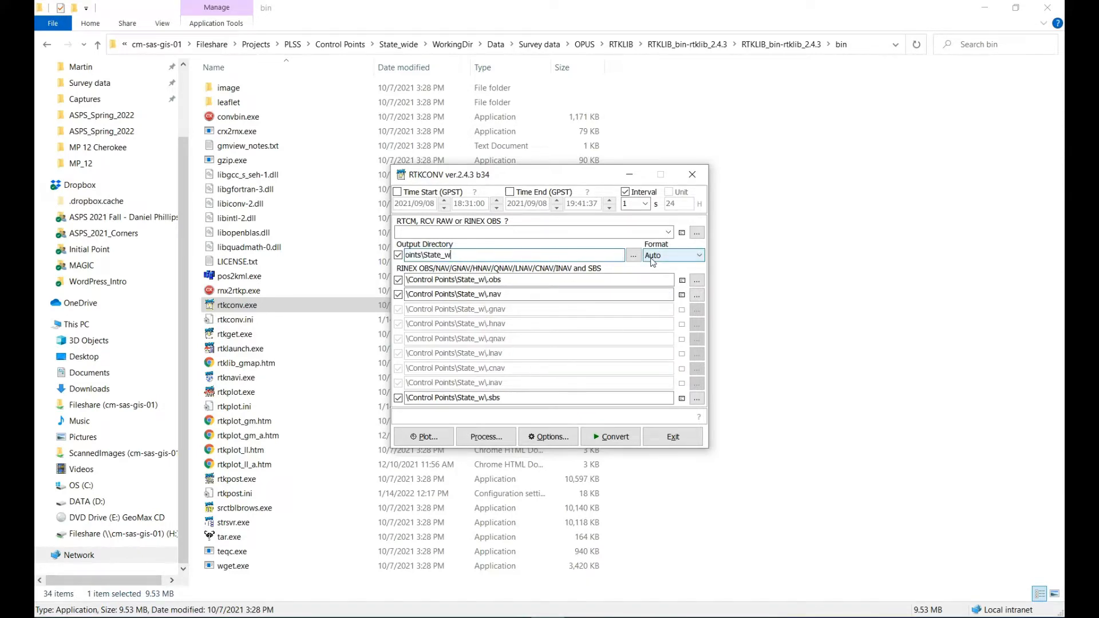
key("BackSpace")
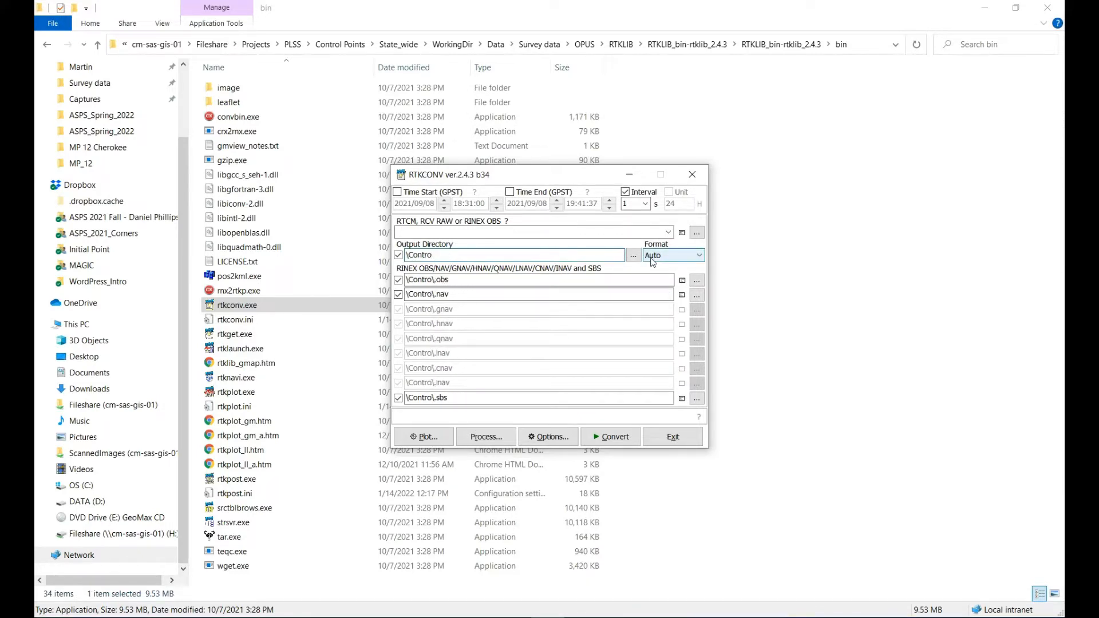
key("BackSpace")
key("BackSpace")
key("BackSpace")
key("BackSpace")
key("BackSpace")
key("BackSpace")
key("BackSpace")
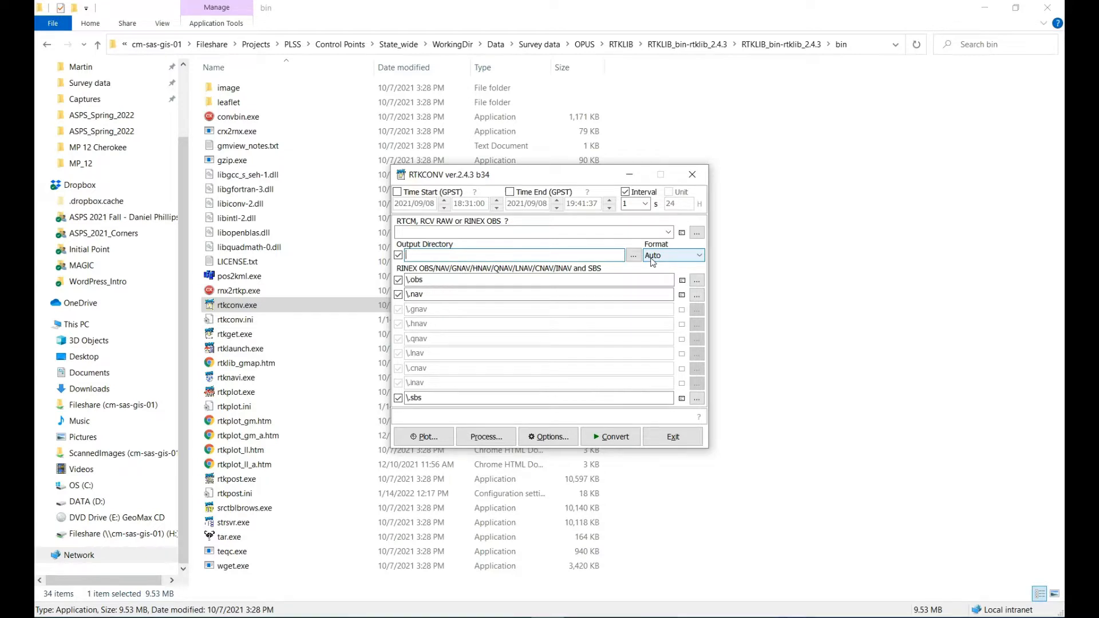
left_click(622, 231)
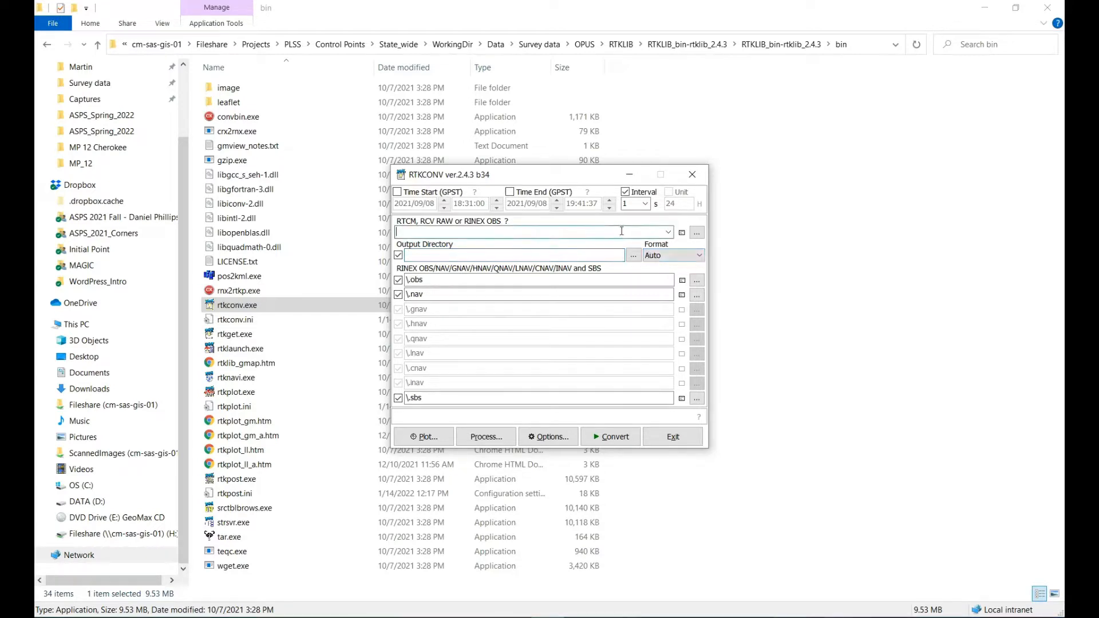
Move the RTKCONV window aside and open the Survey data folder in a new File Explorer window.
left_click_drag(583, 178, 666, 149)
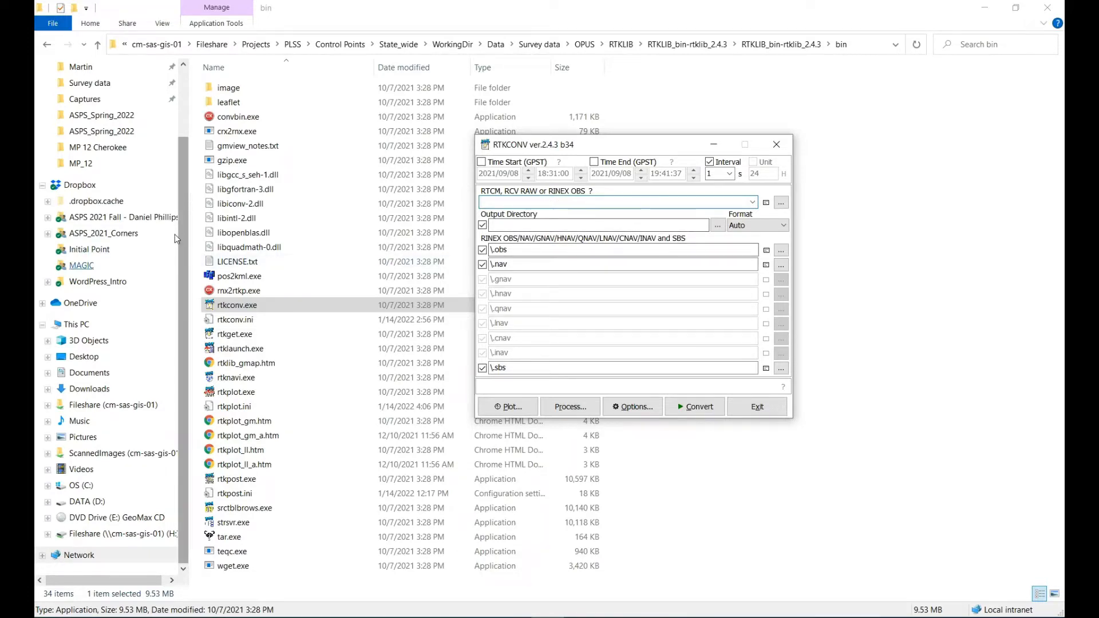
left_click_drag(183, 173, 177, 106)
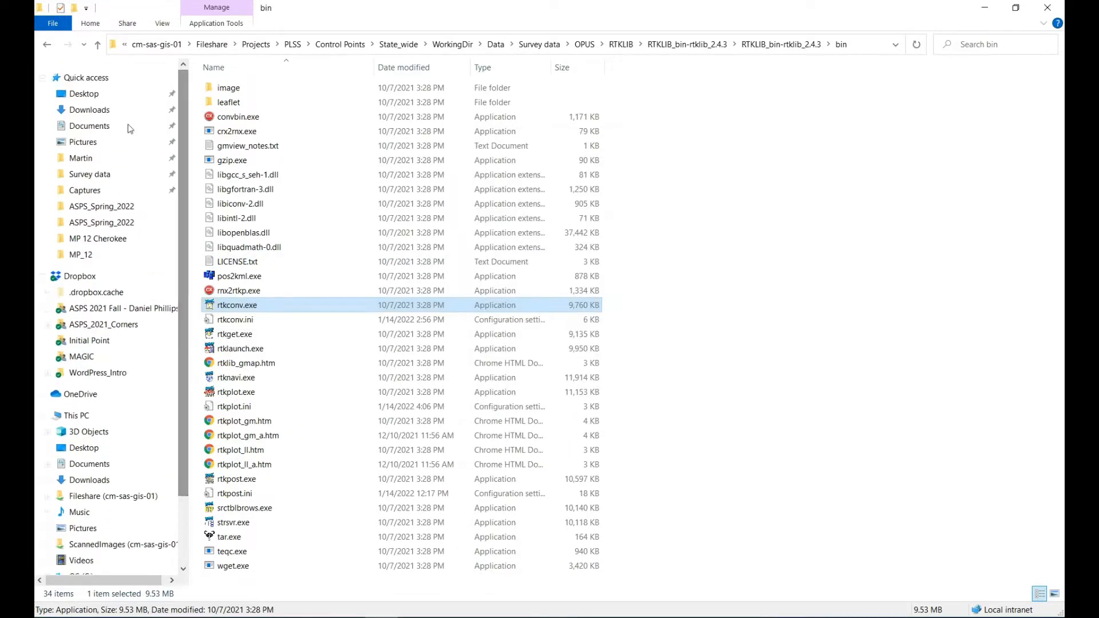
left_click(84, 177)
right_click(84, 177)
left_click(100, 201)
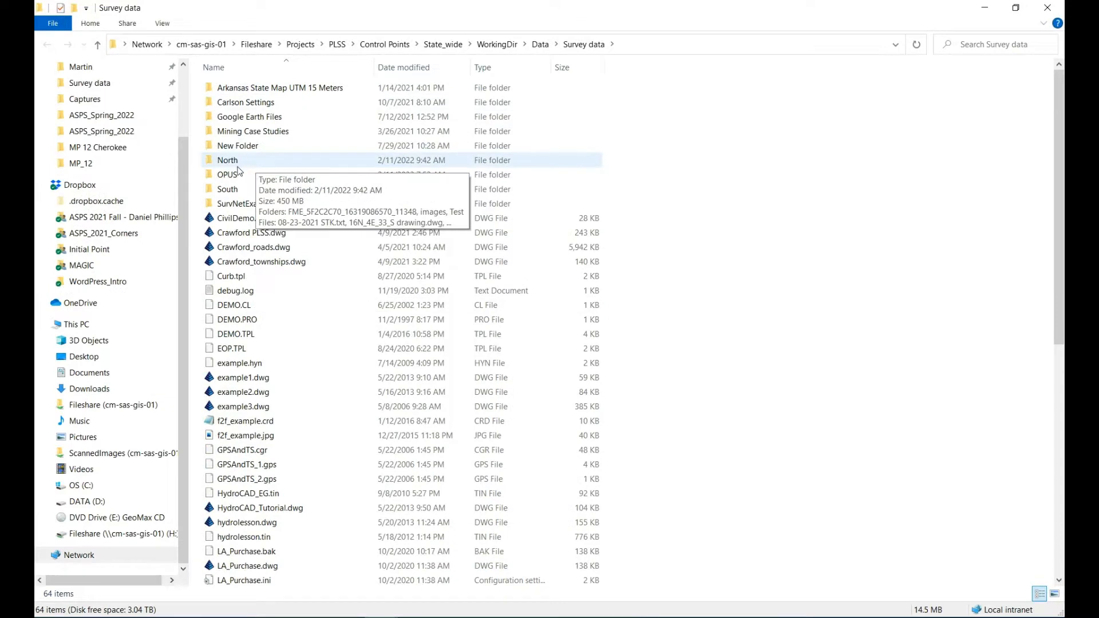
Open the MP_12 folder inside the OPUS folder.
left_click(232, 174)
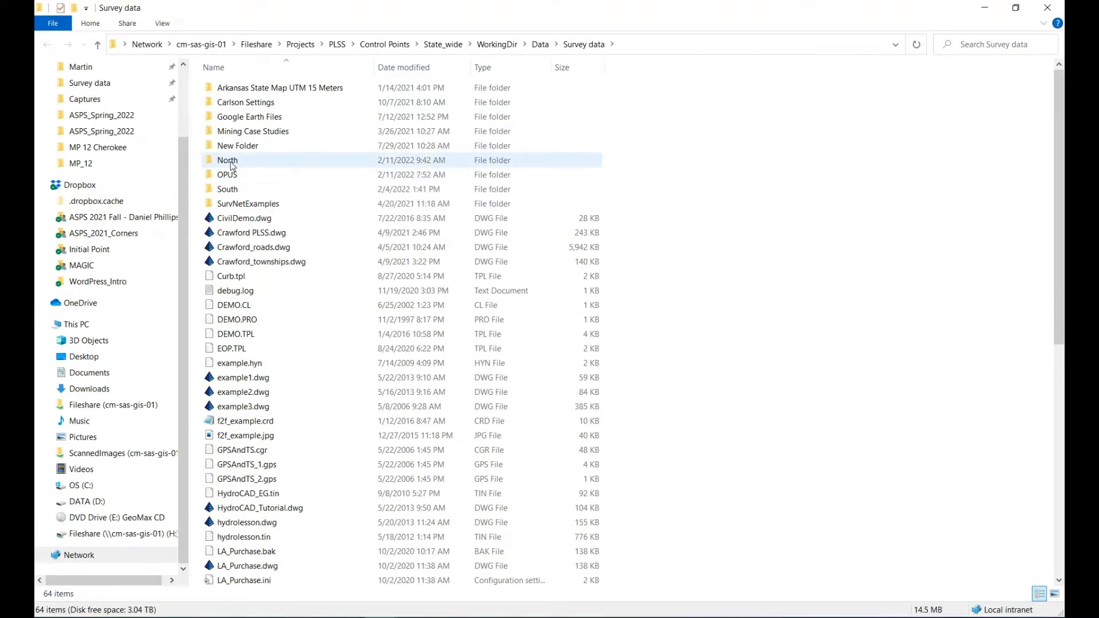
double_click(232, 174)
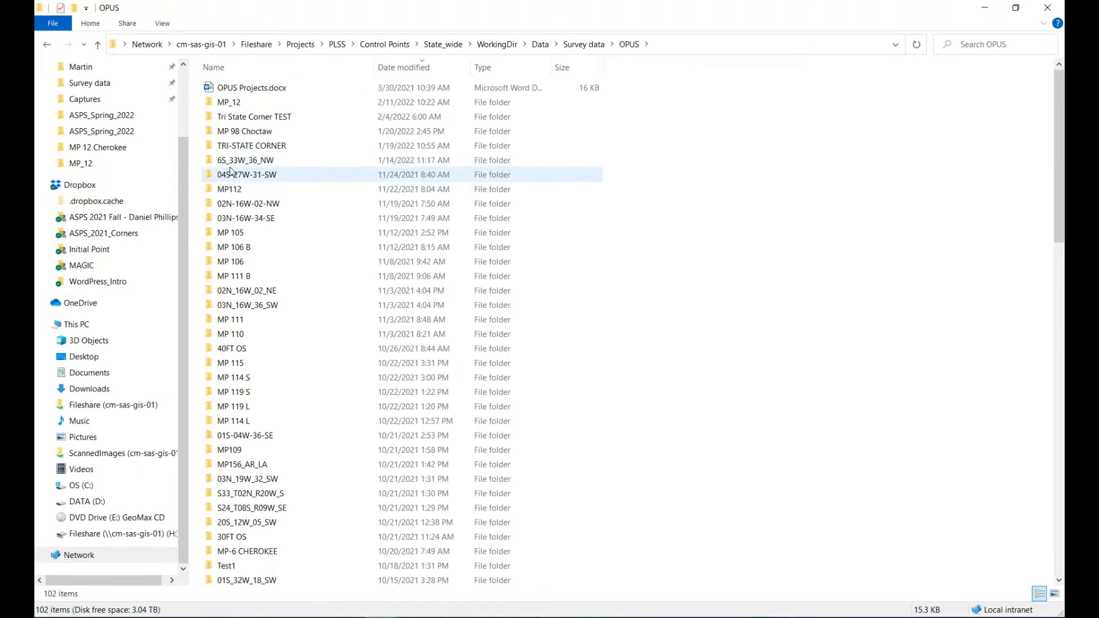
double_click(236, 103)
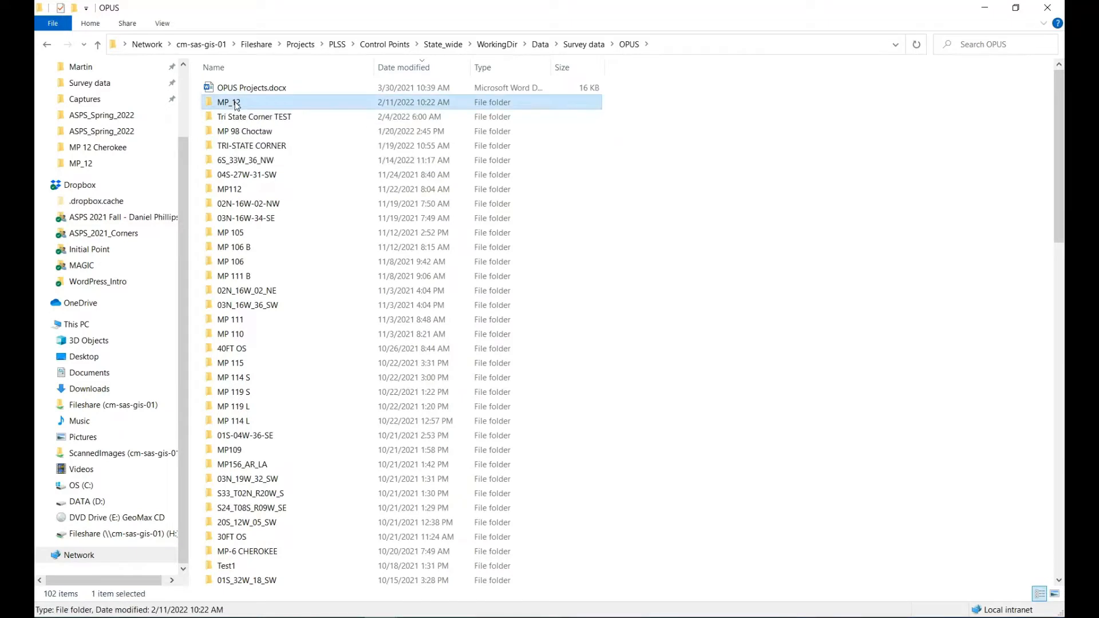
Load the MP_12.22O observation file from the MP_12 folder as the RTKCONV input file.
left_click(241, 133)
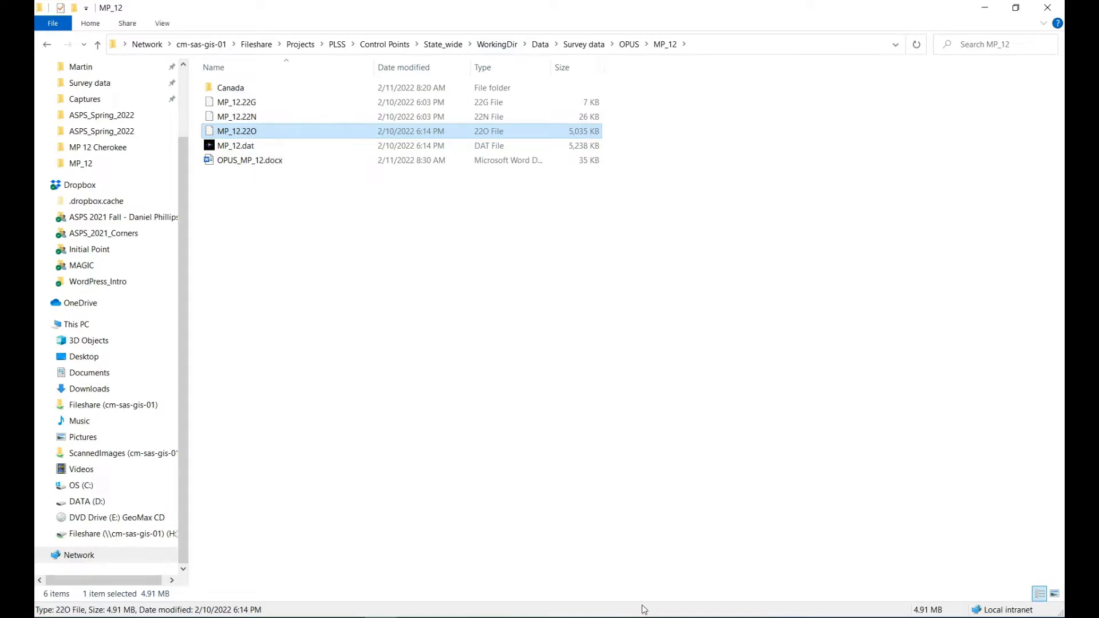
left_click(743, 44)
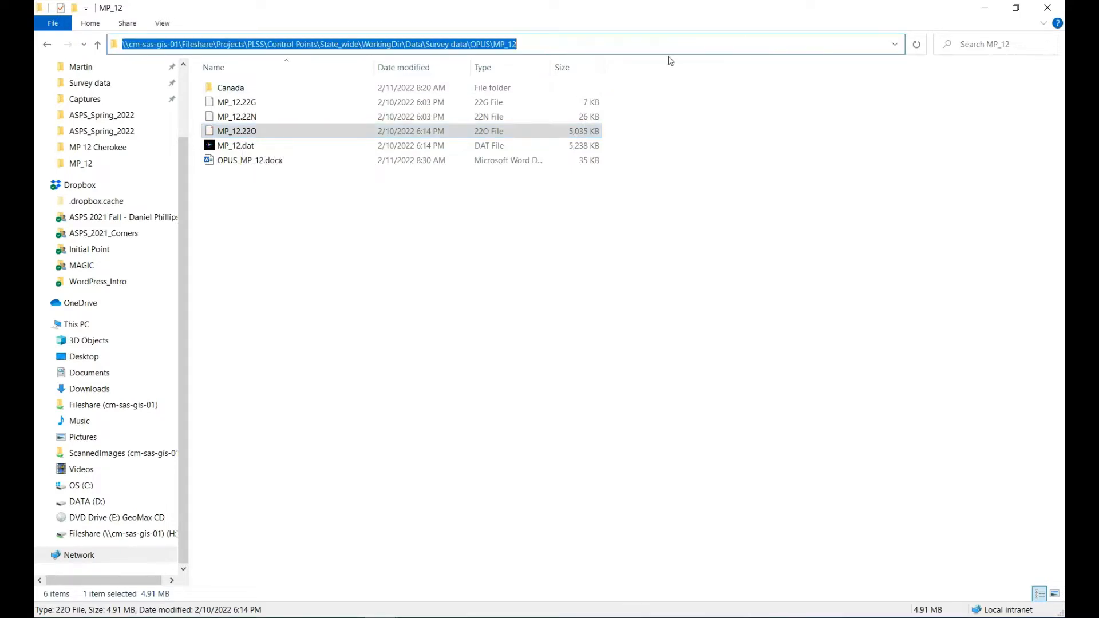
left_click(560, 611)
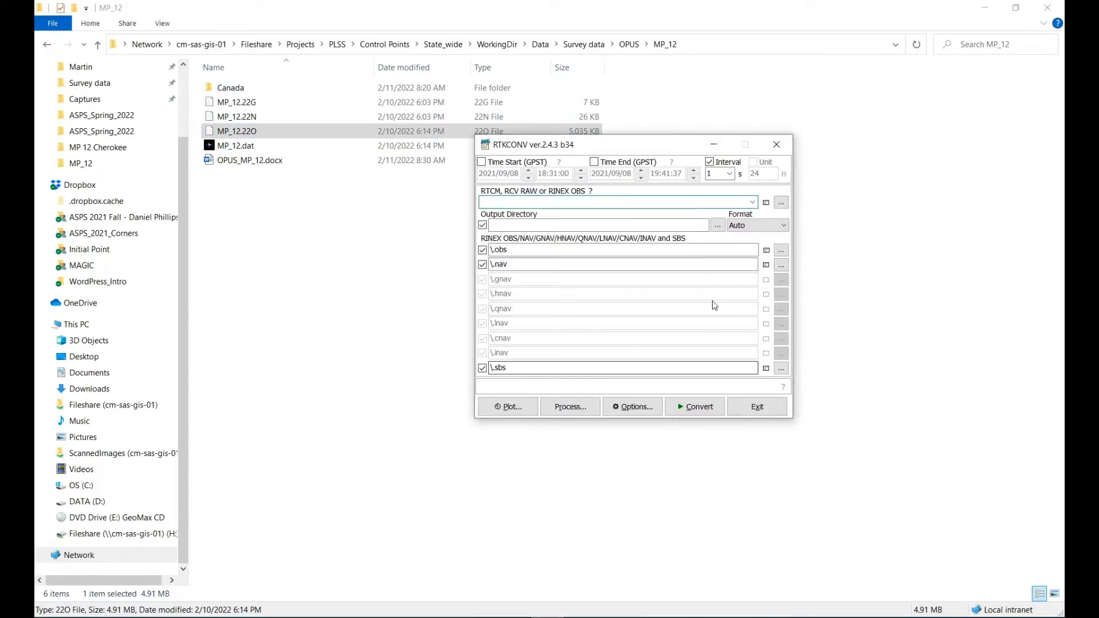
left_click_drag(689, 147, 848, 139)
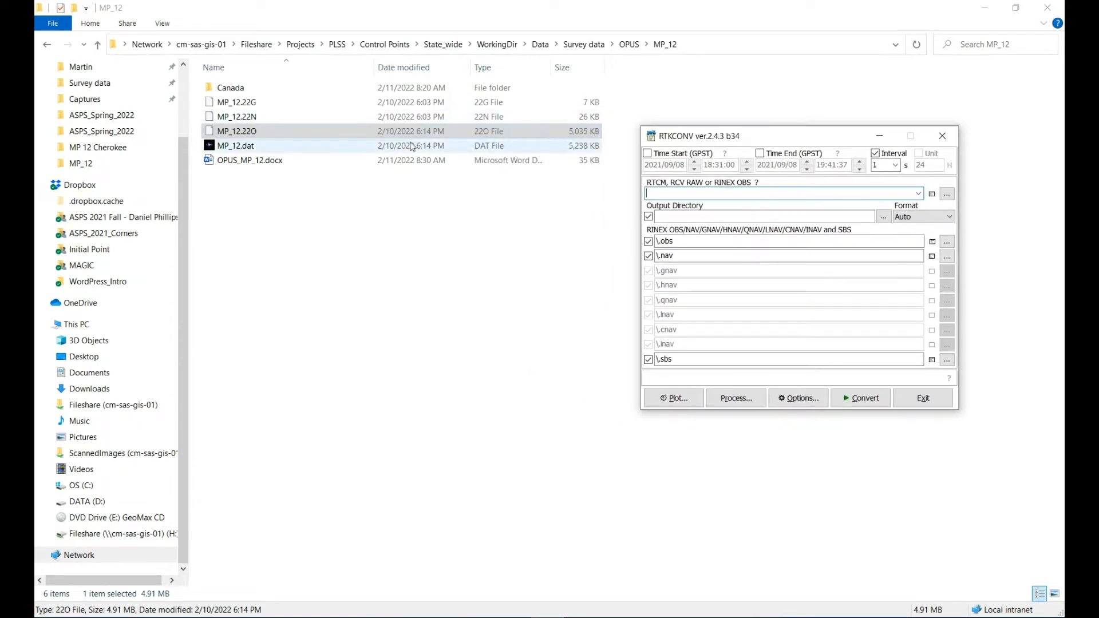
left_click(252, 133)
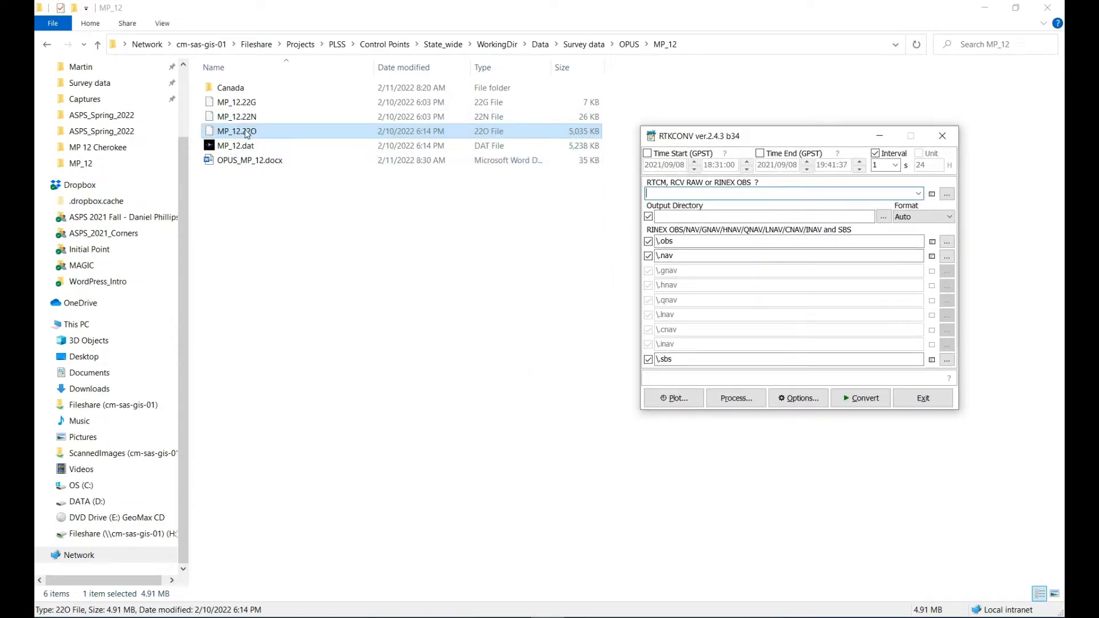
left_click_drag(246, 132, 685, 193)
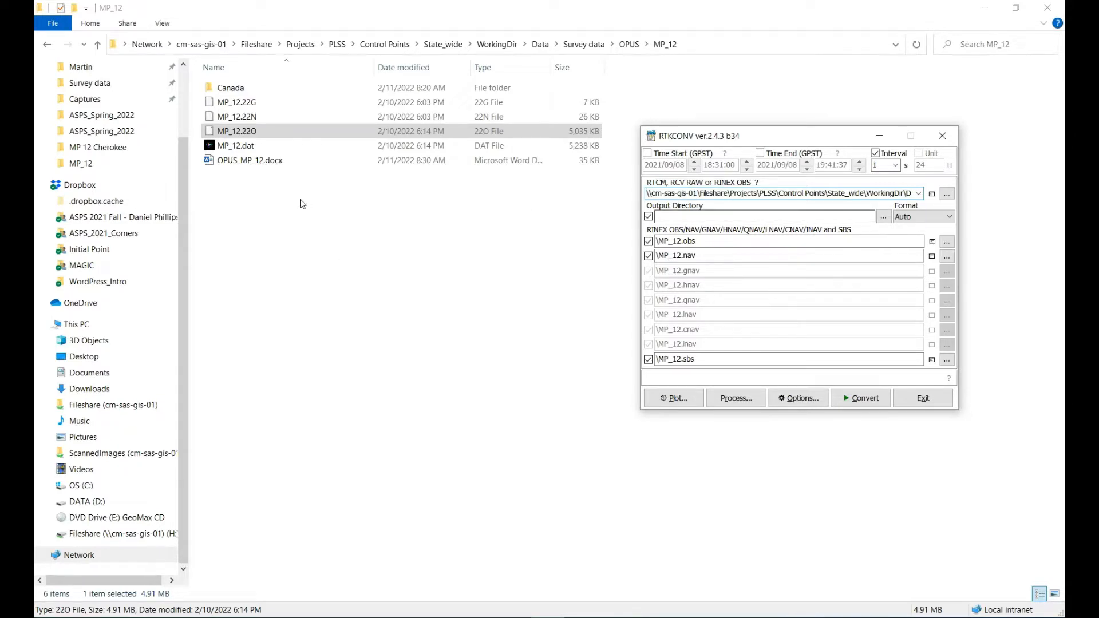
Create a new folder named ArDOT inside the MP_12 folder.
left_click(259, 196)
right_click(260, 196)
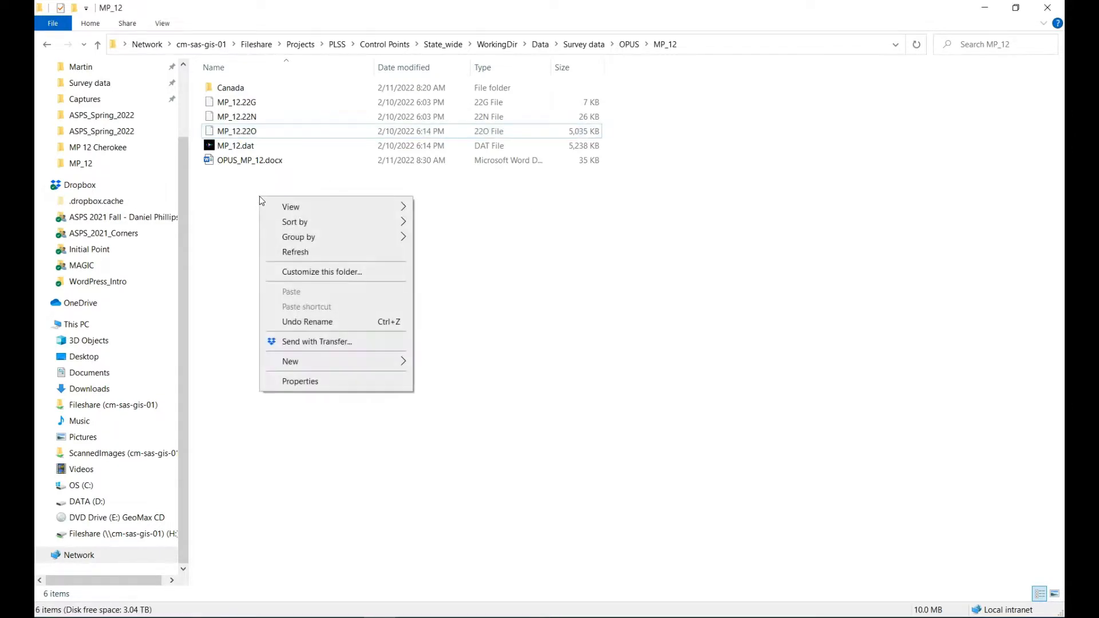
mouse_move(351, 362)
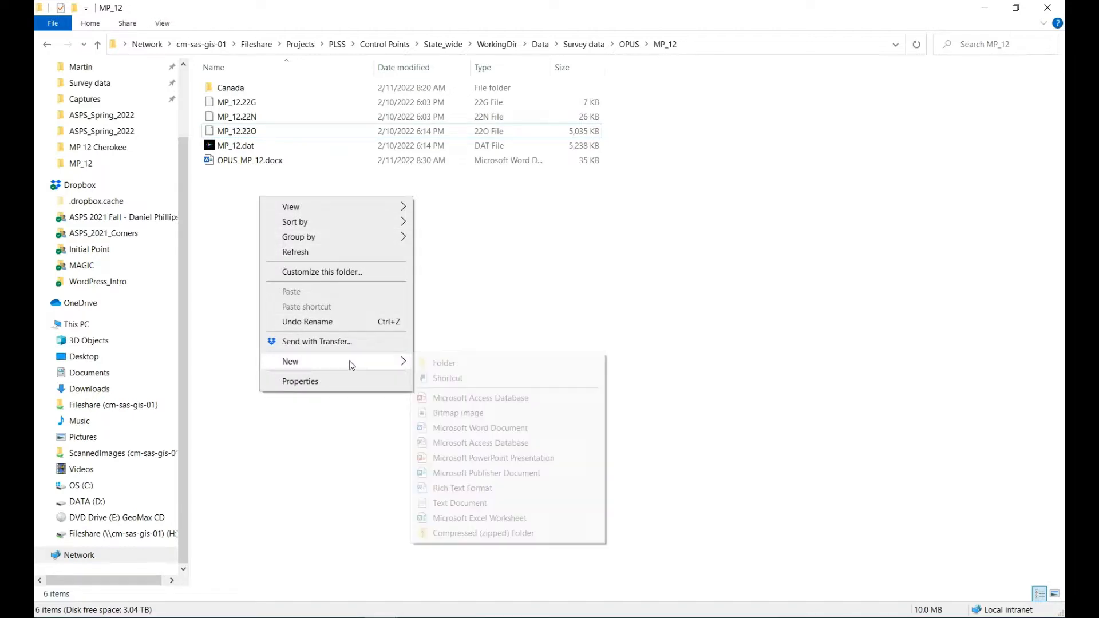
left_click(451, 368)
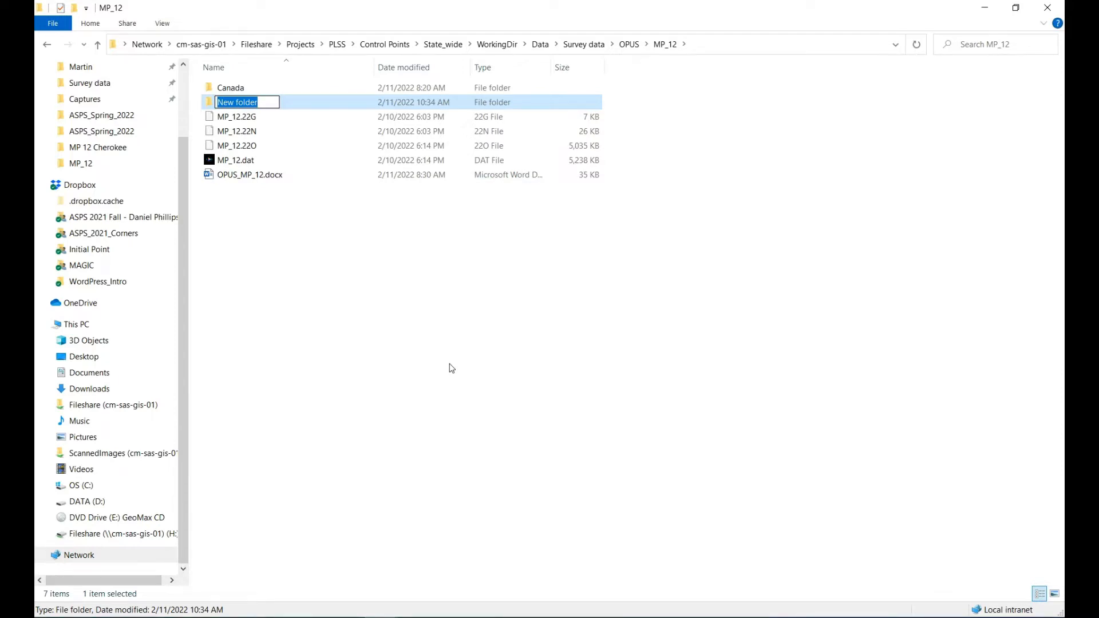
type("Ar")
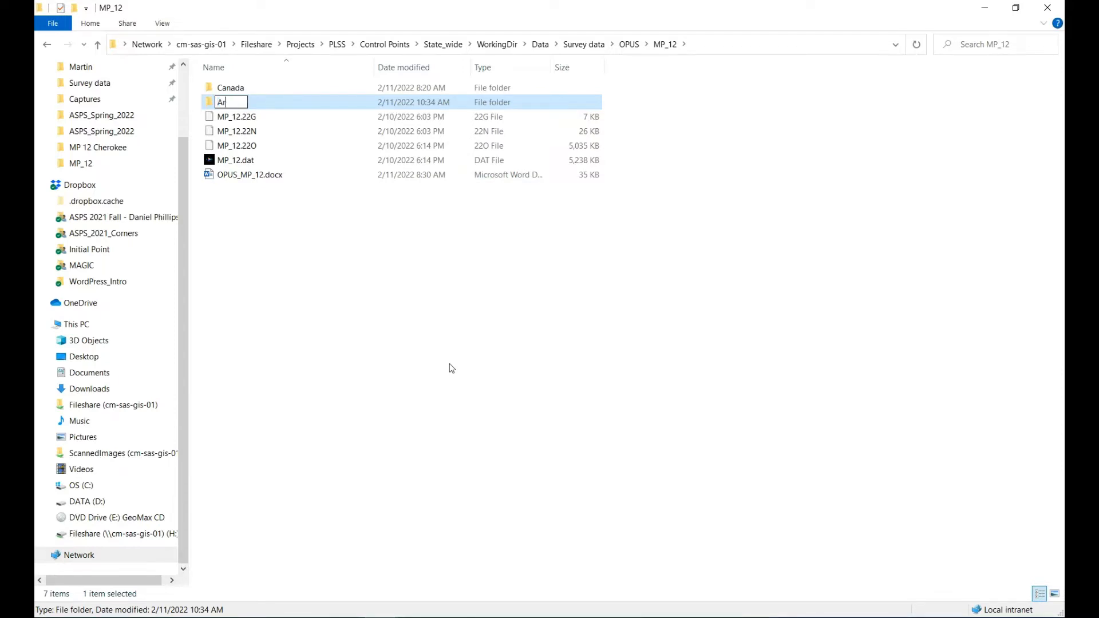
type("DOT")
left_click(266, 209)
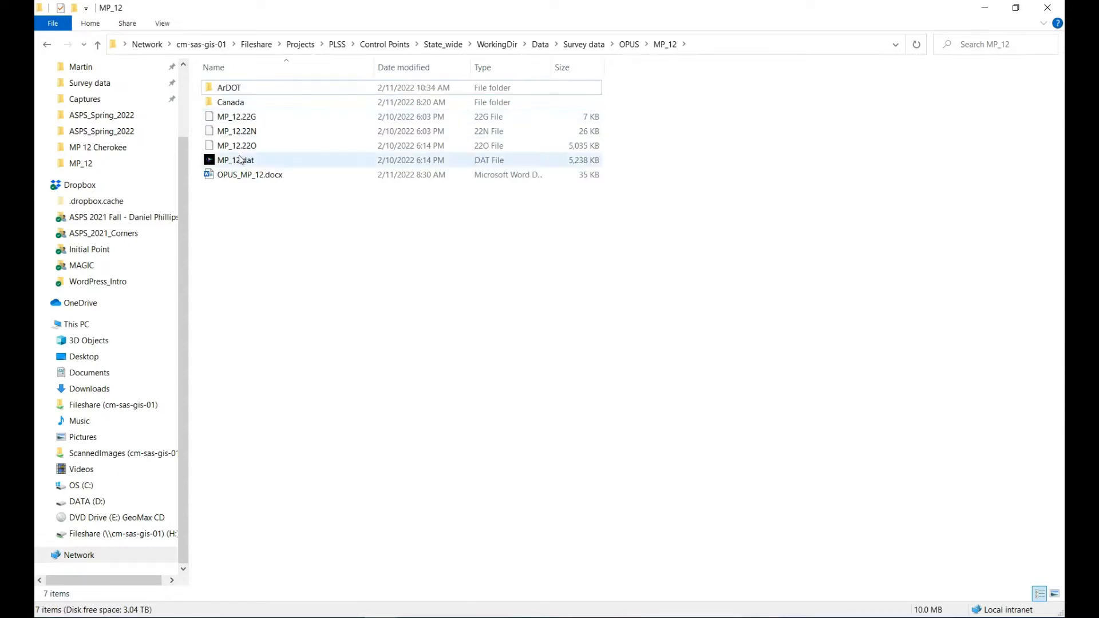
Copy the MP_12.22G, MP_12.22N and MP_12.22O files into the ArDOT folder.
left_click(238, 146)
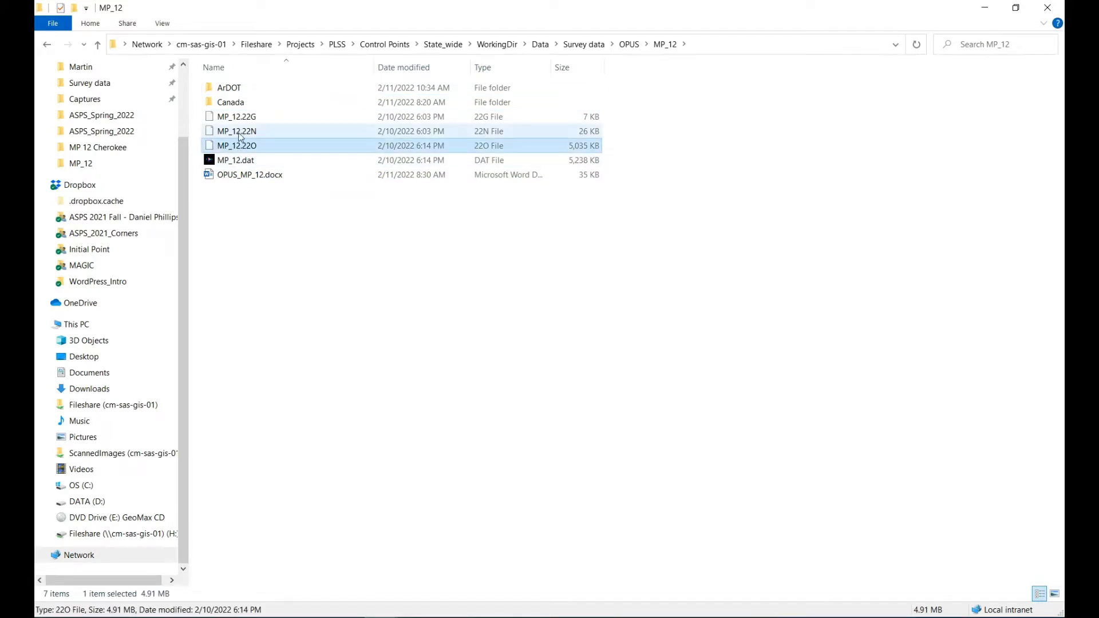
left_click(245, 118, "shift")
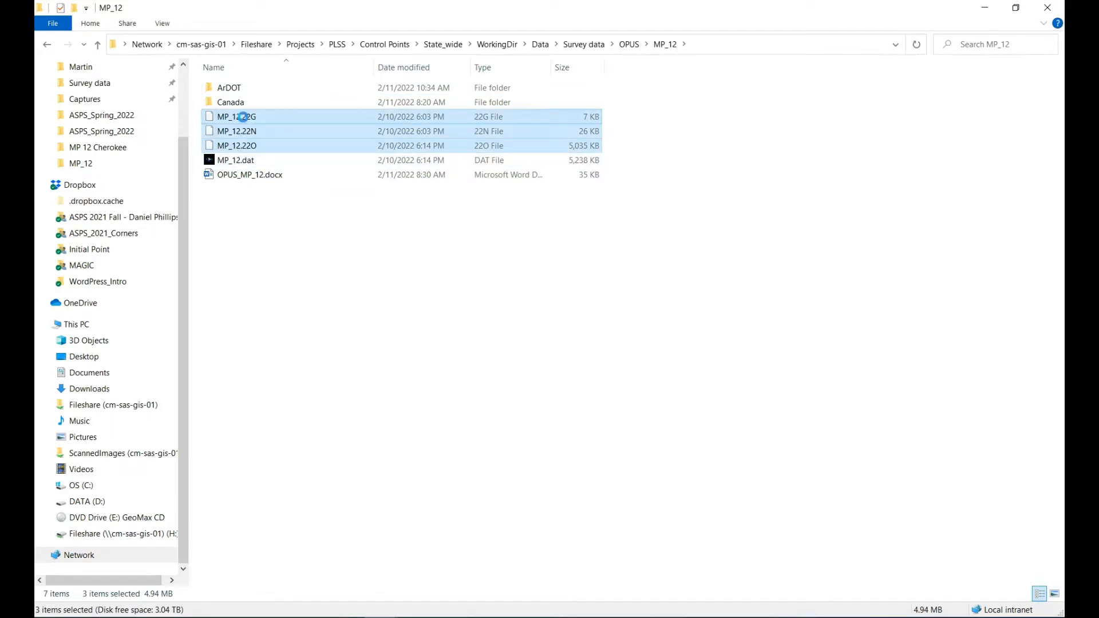
right_click(245, 120)
left_click(275, 272)
left_click(233, 90)
right_click(232, 89)
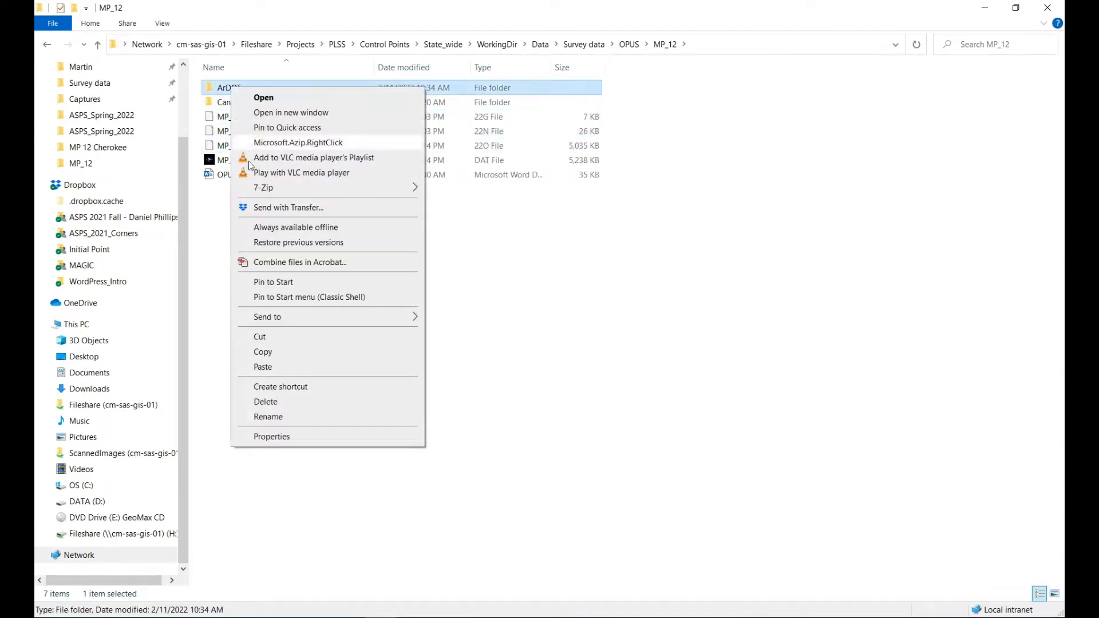
left_click(261, 365)
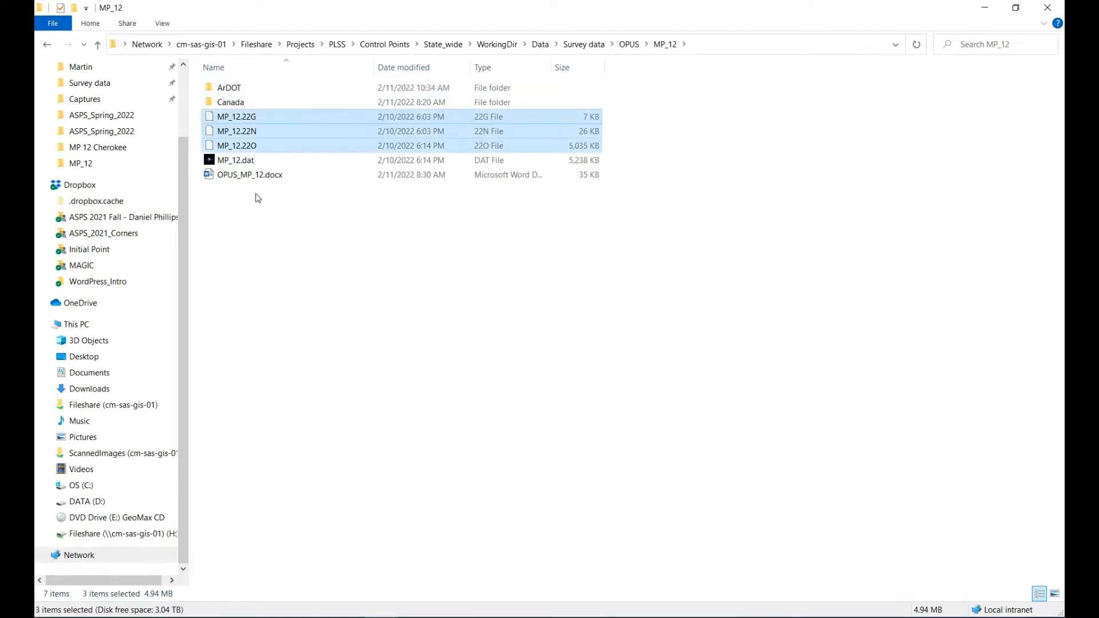
Open the ArDOT folder and create a subfolder named Rover in it.
double_click(227, 91)
right_click(221, 163)
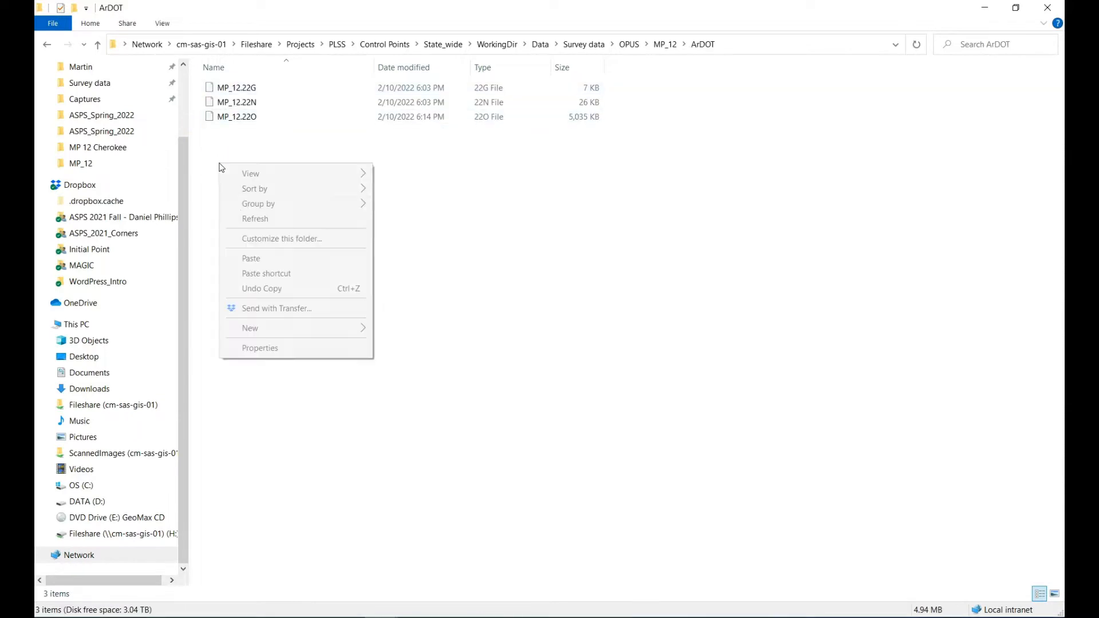
mouse_move(277, 331)
left_click(402, 337)
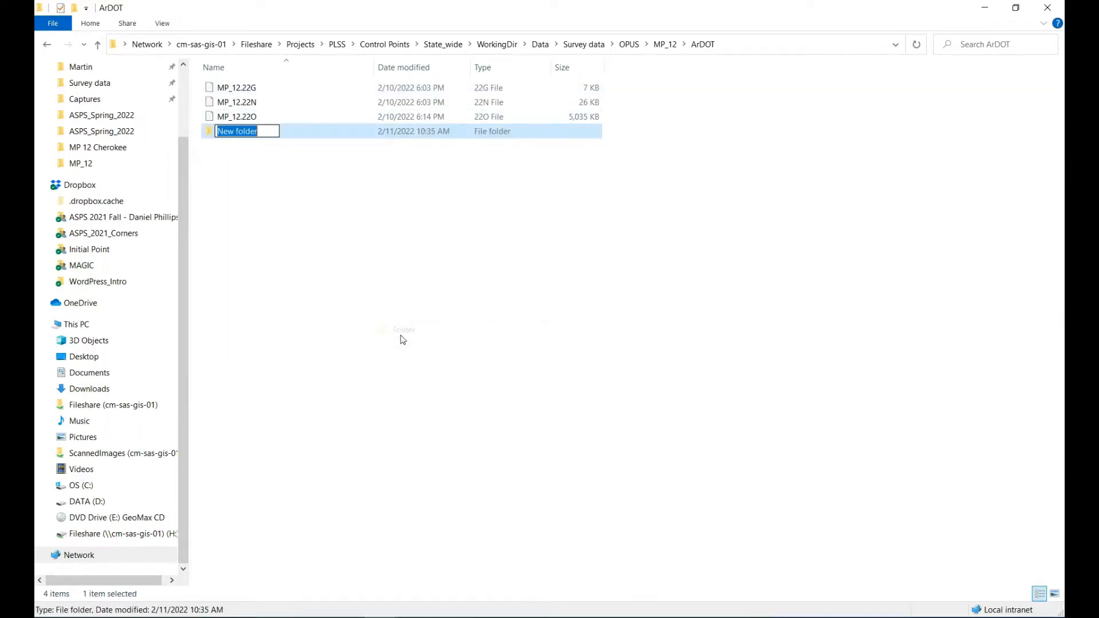
type("Rover")
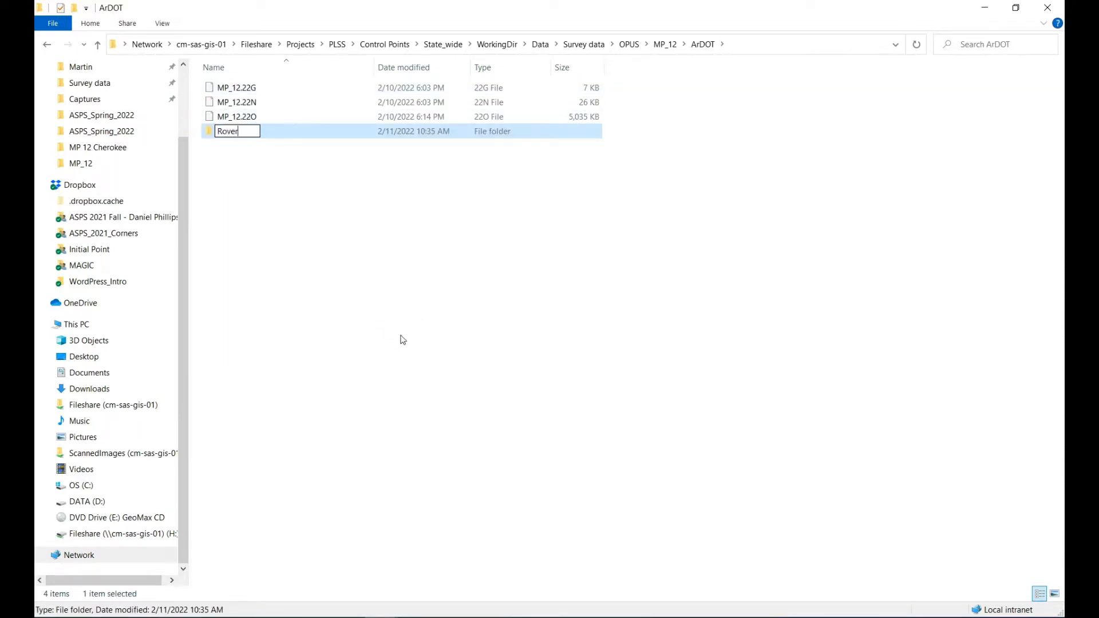
key("Return")
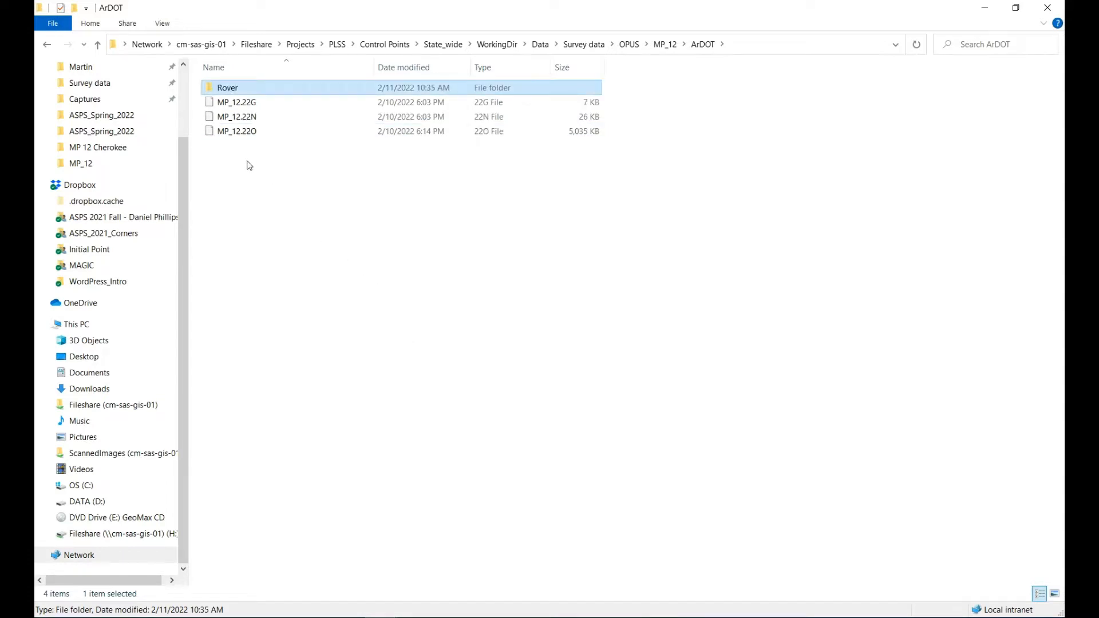
Create a folder named Base inside the ArDOT folder, alongside the Rover folder.
right_click(249, 165)
mouse_move(363, 327)
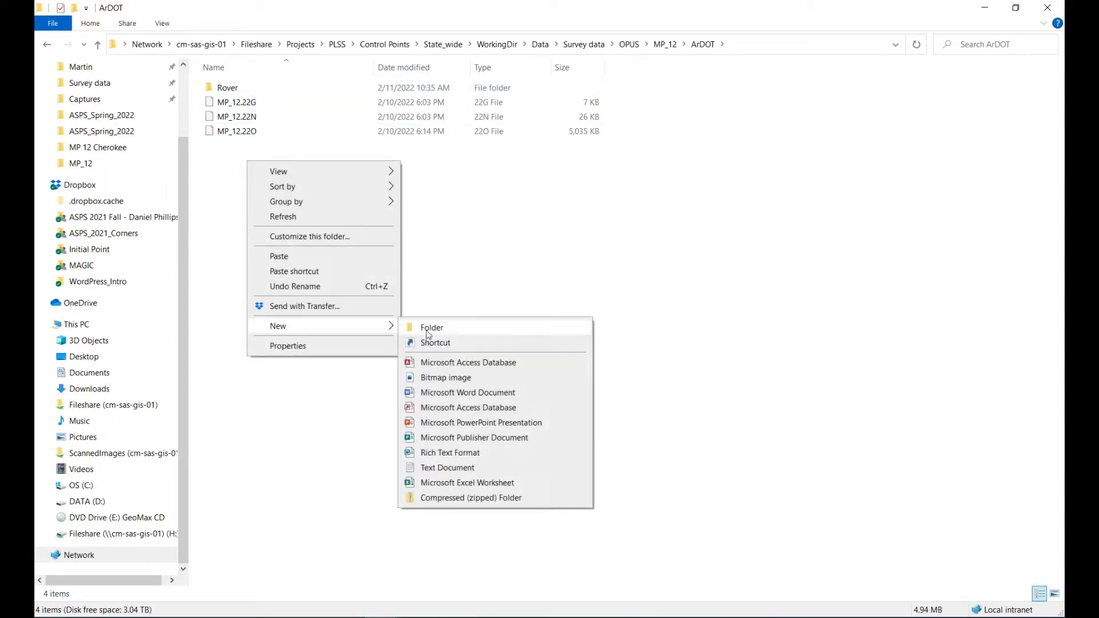
left_click(449, 332)
type("Base")
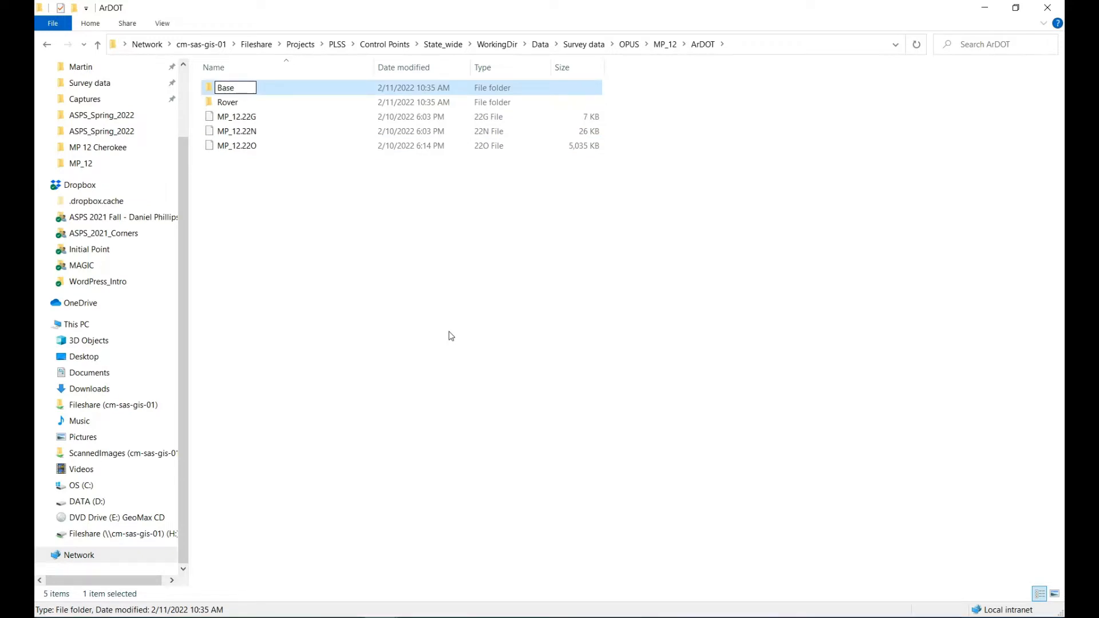
key("Return")
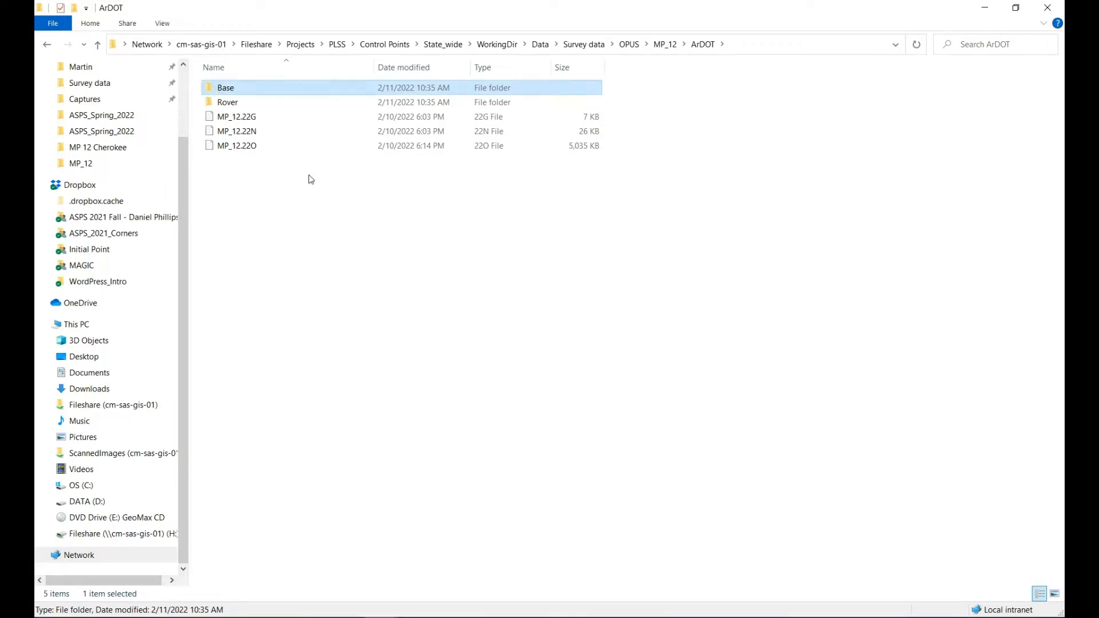
Create another folder named Output inside the ArDOT folder.
right_click(247, 196)
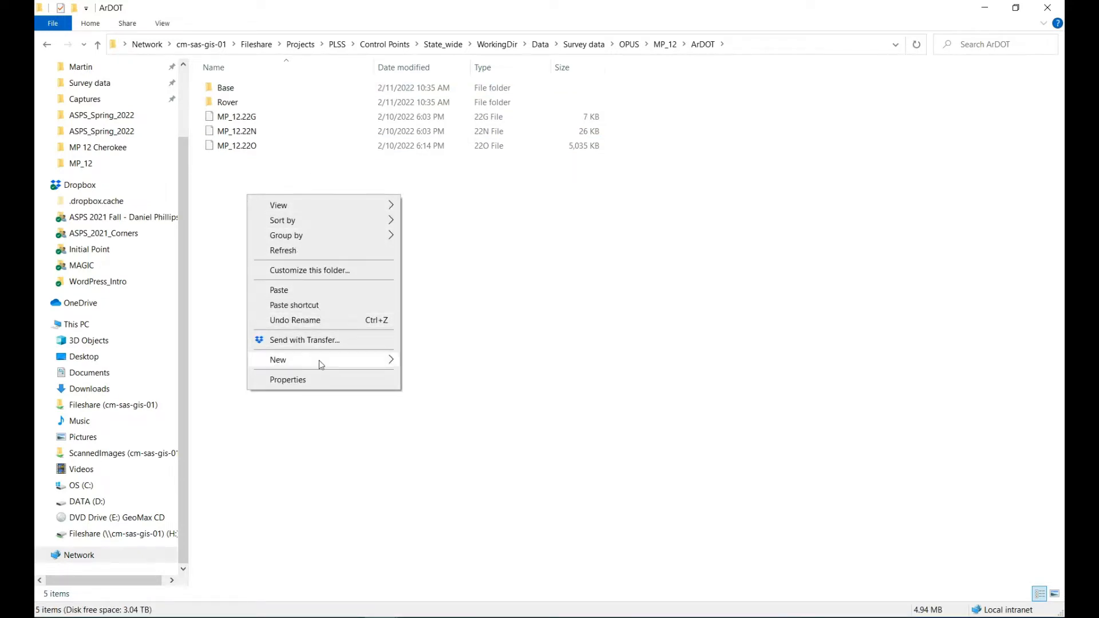
mouse_move(319, 359)
left_click(426, 360)
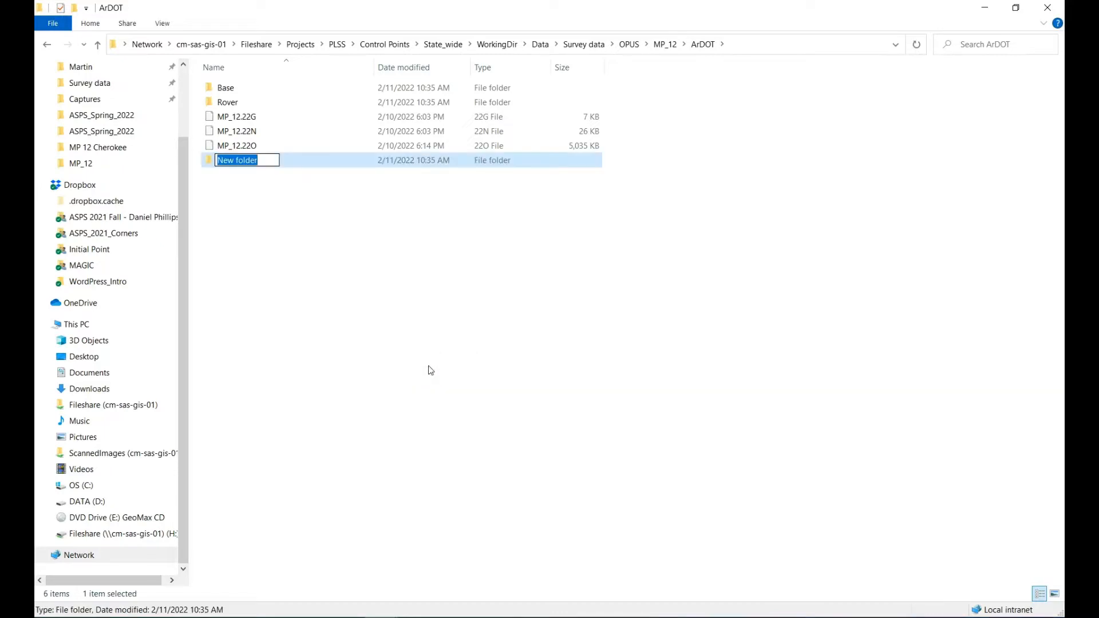
type("Ou")
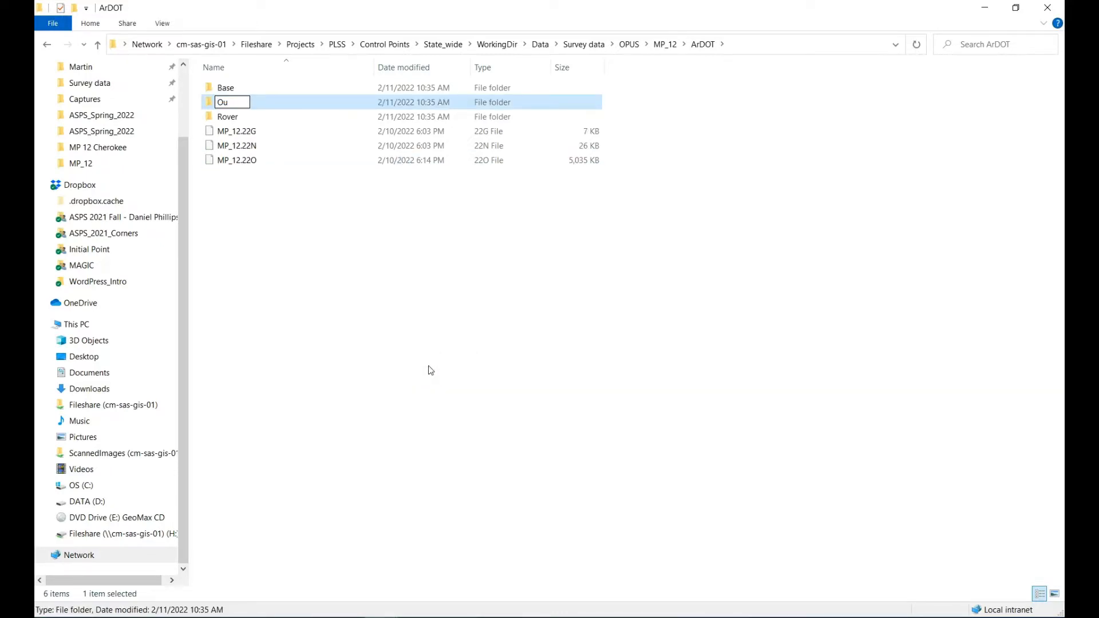
type("tput")
key("Return")
Move the MP_12.22G, MP_12.22N and MP_12.22O files from the ArDOT folder into the Rover folder.
left_click(241, 186)
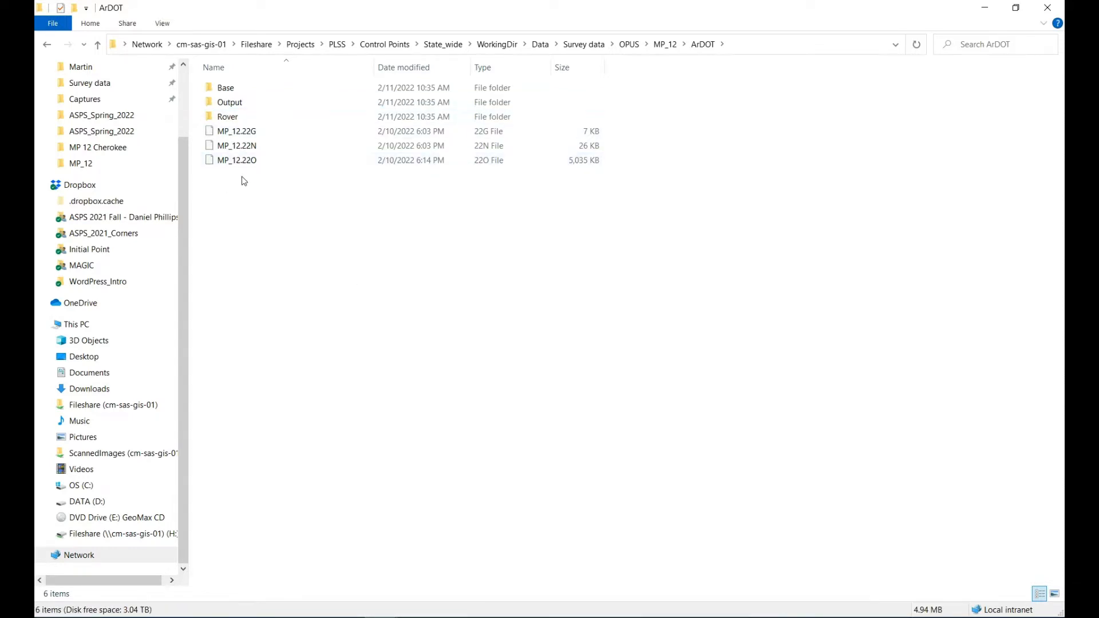
left_click_drag(244, 181, 222, 131)
right_click(222, 132)
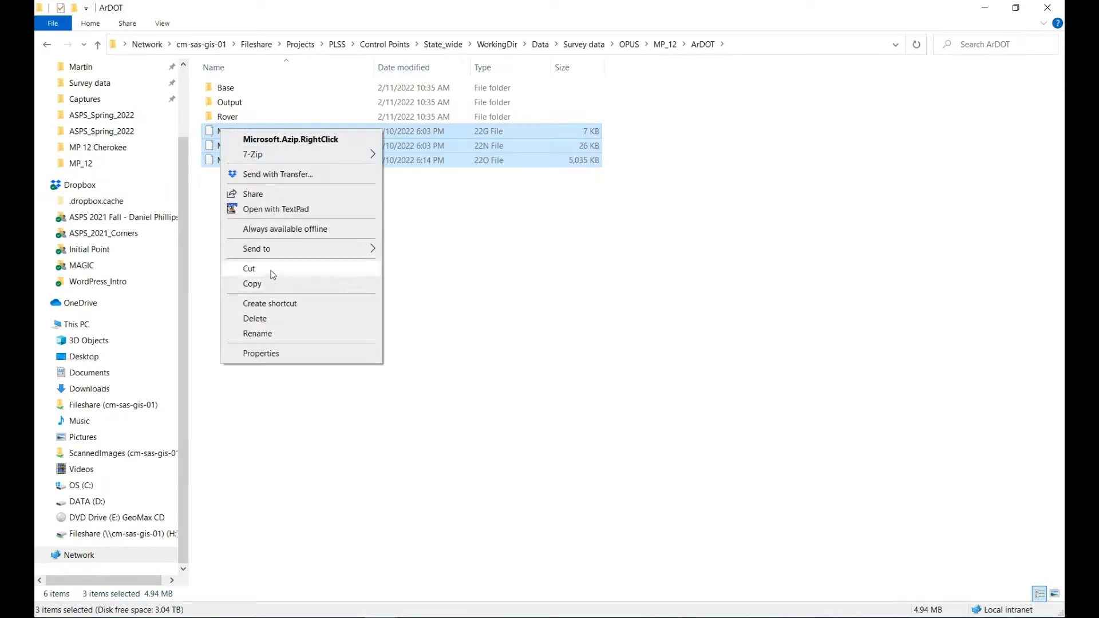
left_click(272, 274)
right_click(231, 120)
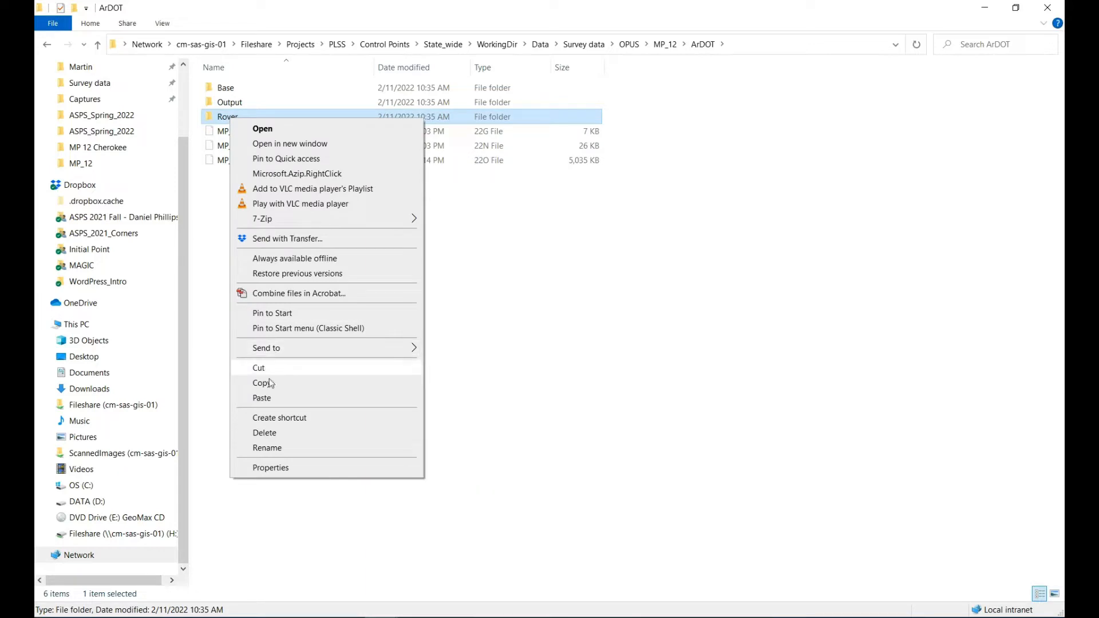
left_click(267, 399)
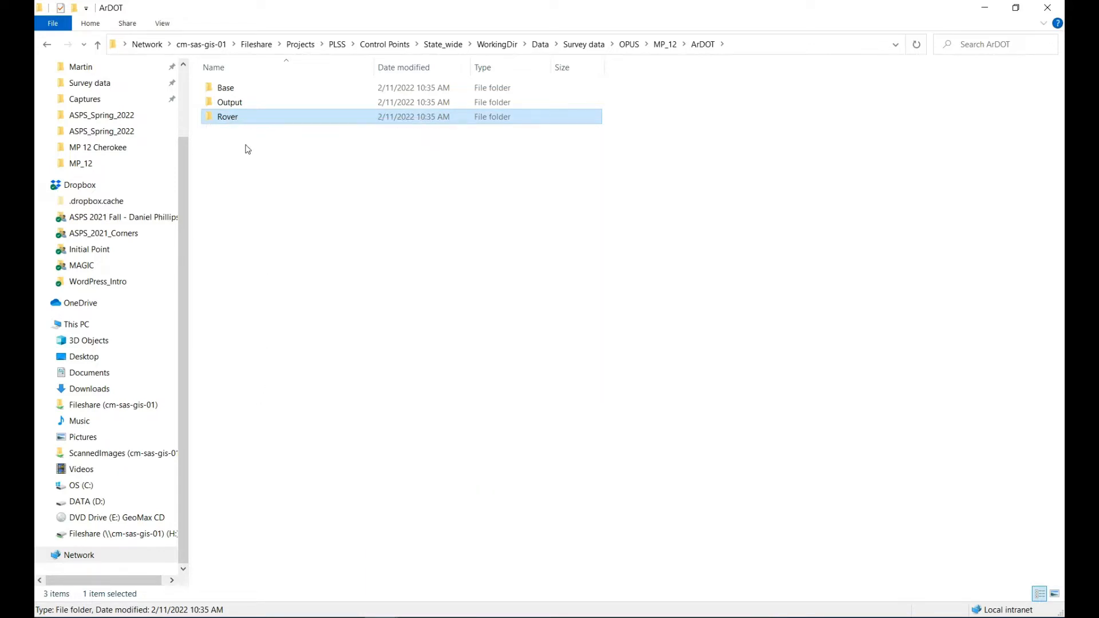
Open the Rover folder inside ArDOT and copy its full network path.
double_click(232, 103)
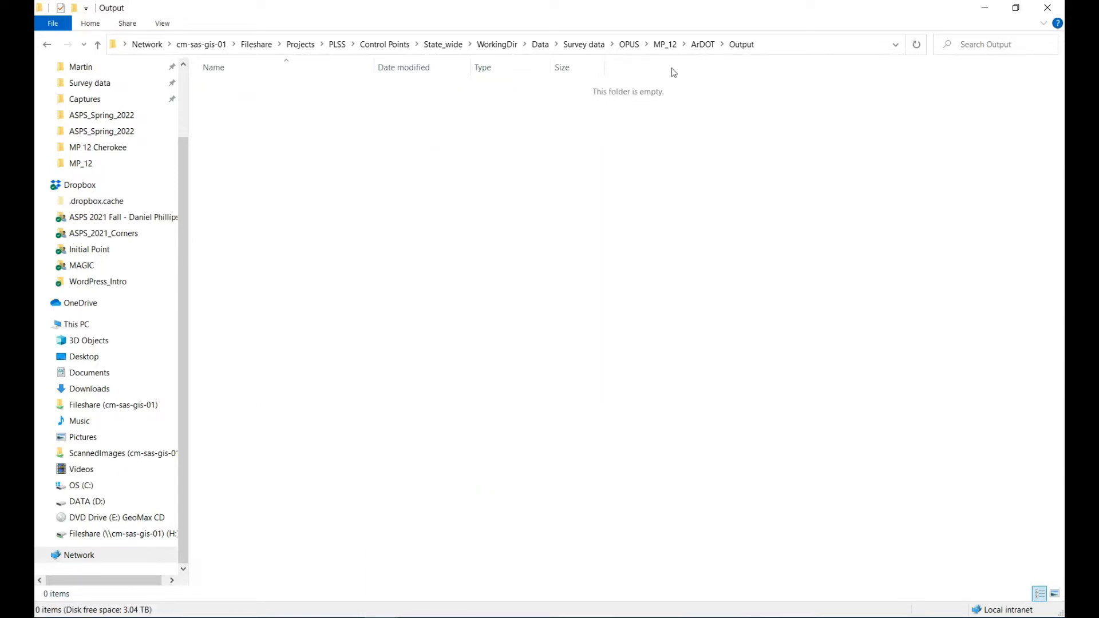
left_click(47, 44)
double_click(228, 118)
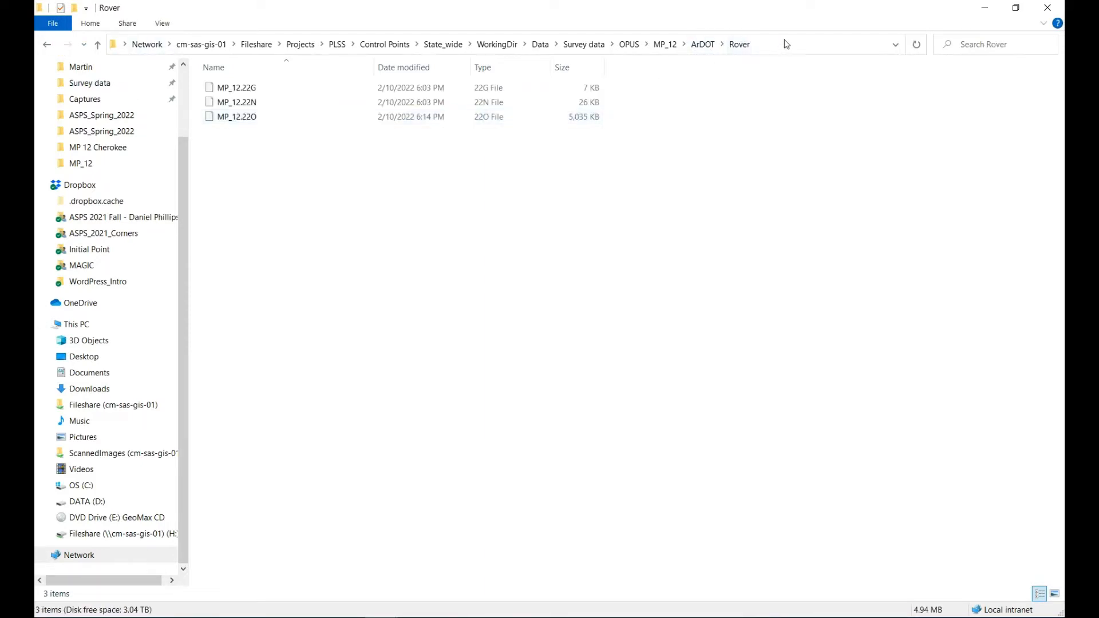
left_click(547, 38)
right_click(517, 44)
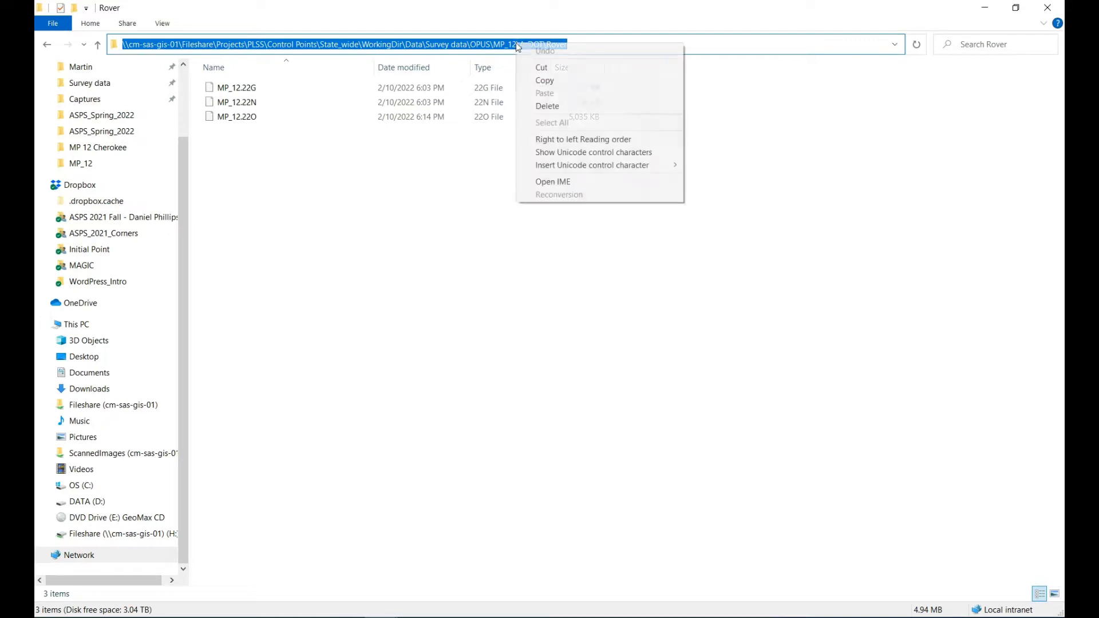
left_click(536, 80)
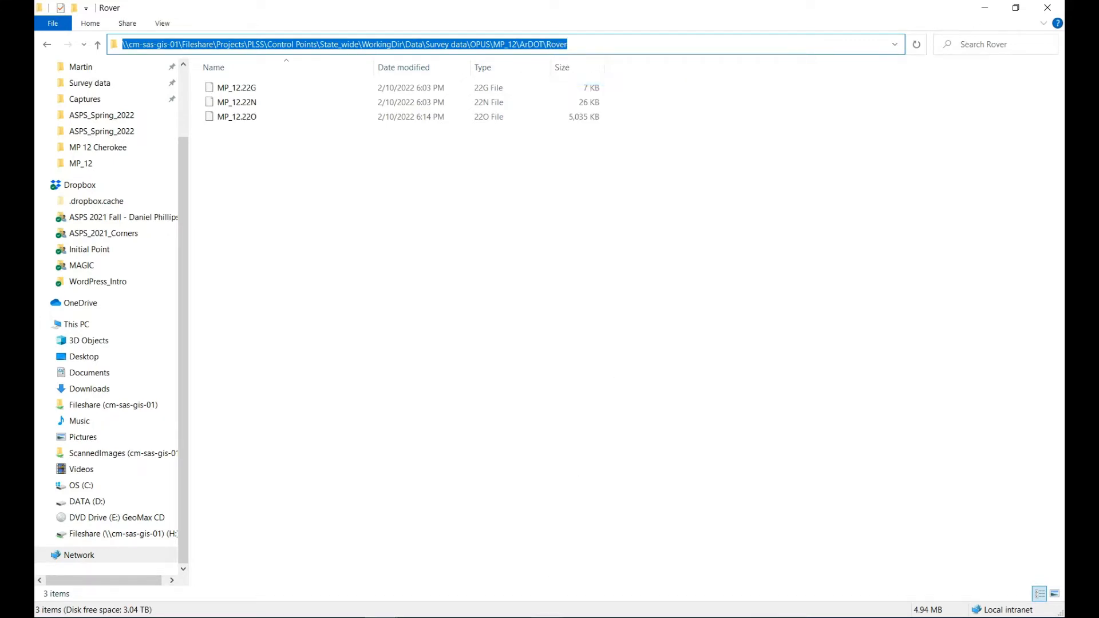
Switch to RTKCONV and set its output directory to the copied ArDOT\Rover path.
left_click(546, 617)
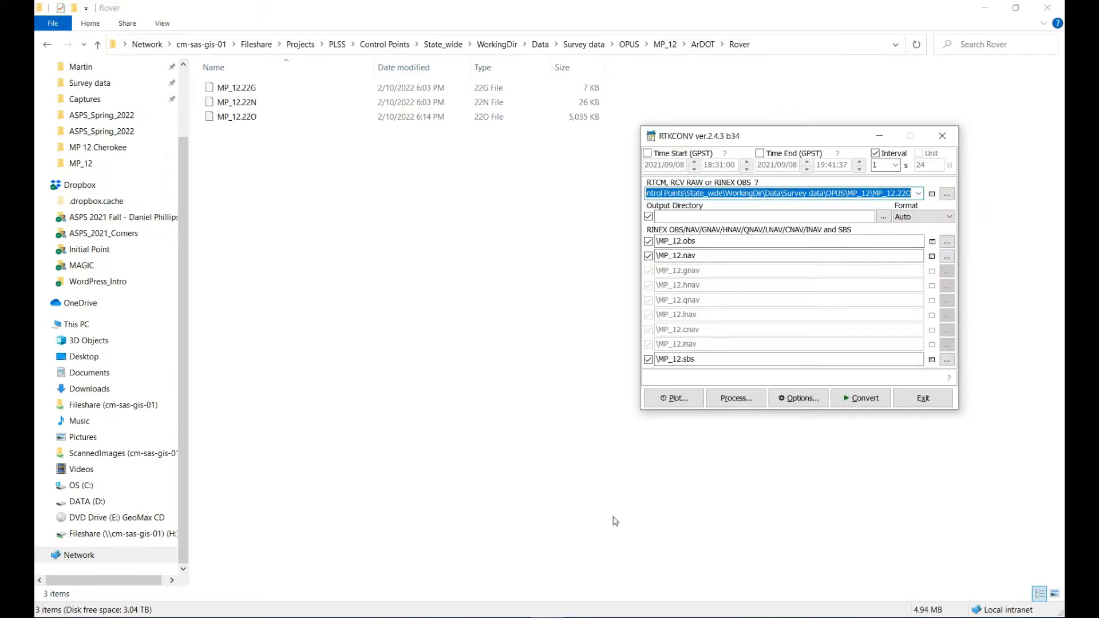
left_click(694, 215)
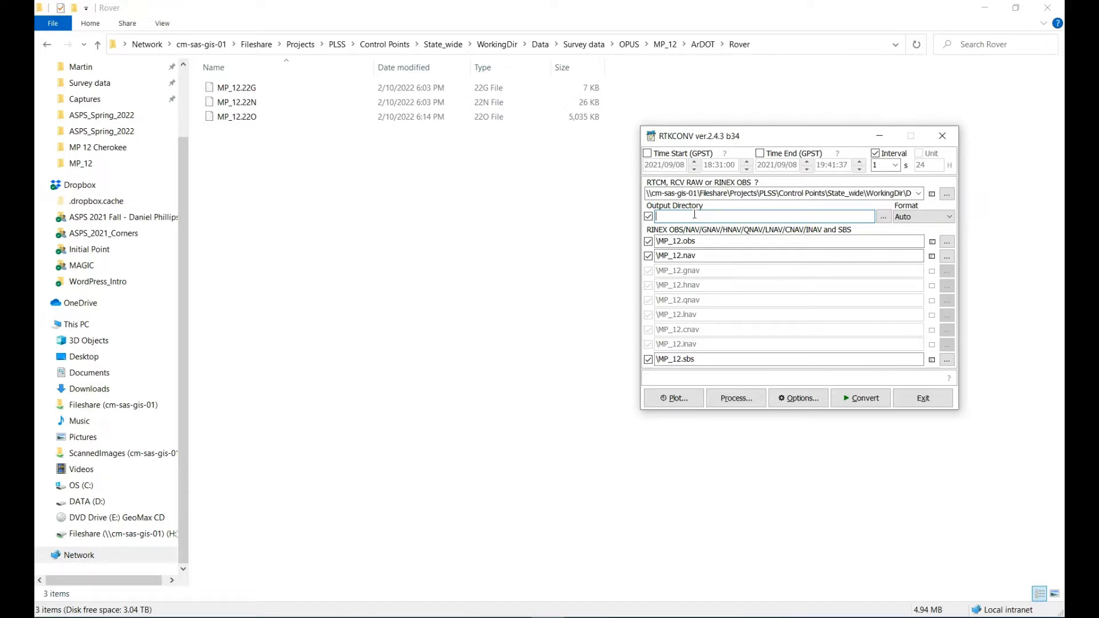
key("ctrl+v")
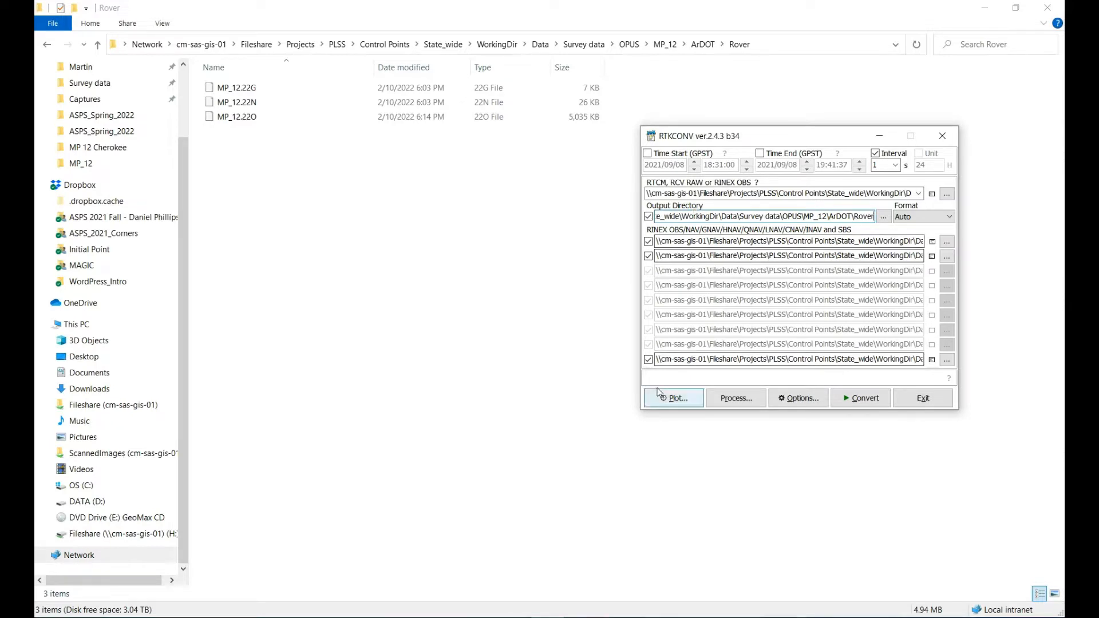
Convert the MP_12.22O observation data into the Rover folder and select the resulting MP_12.obs file.
left_click_drag(730, 145, 762, 139)
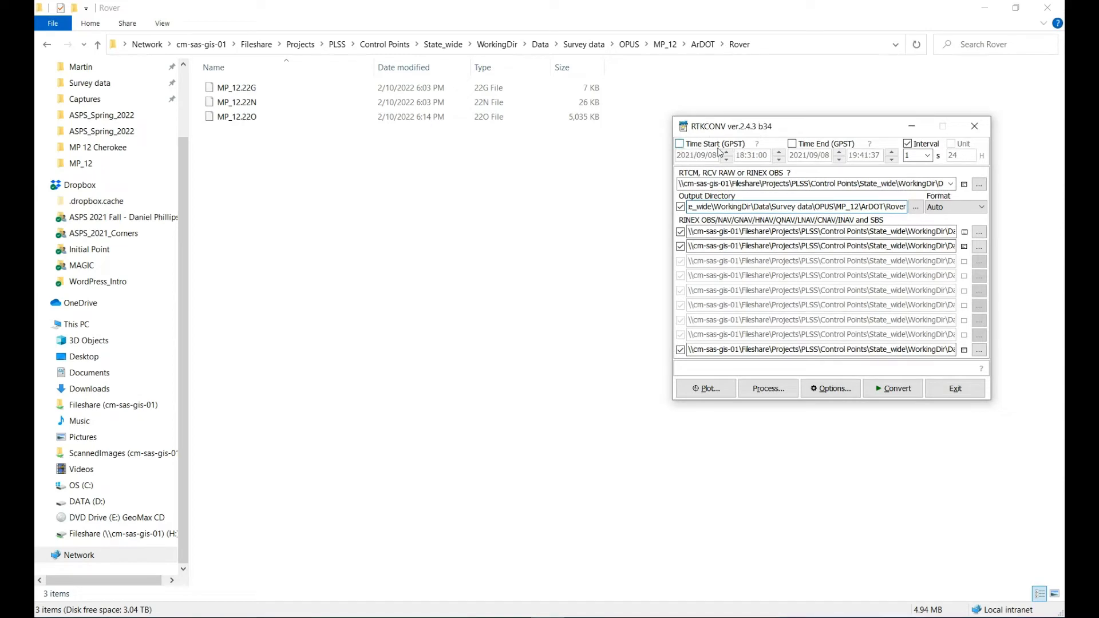
left_click_drag(836, 131, 832, 119)
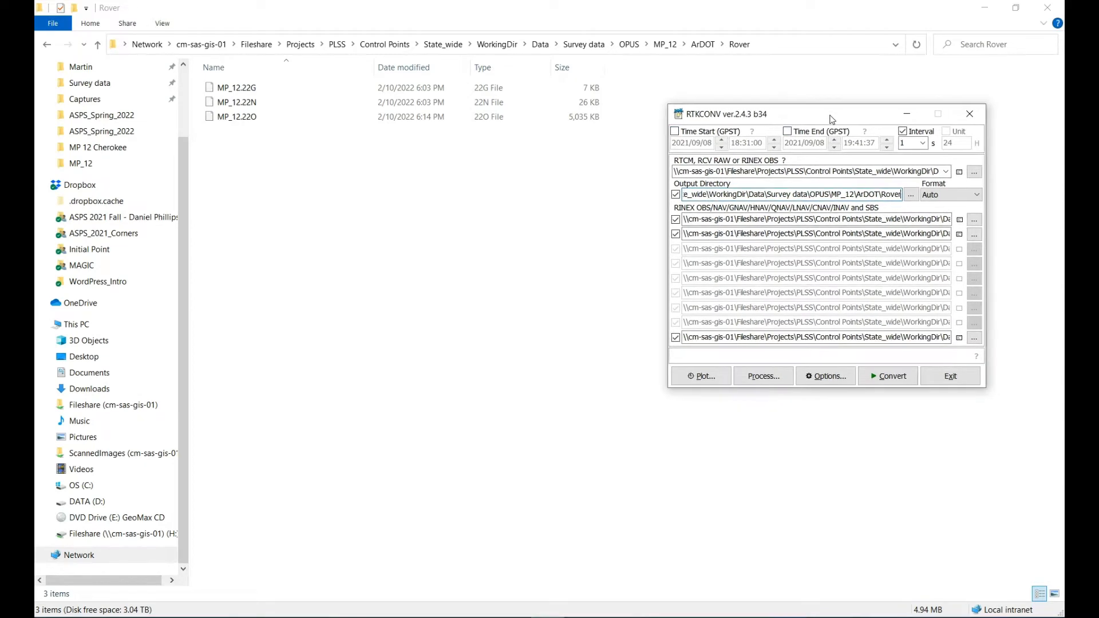
left_click(885, 379)
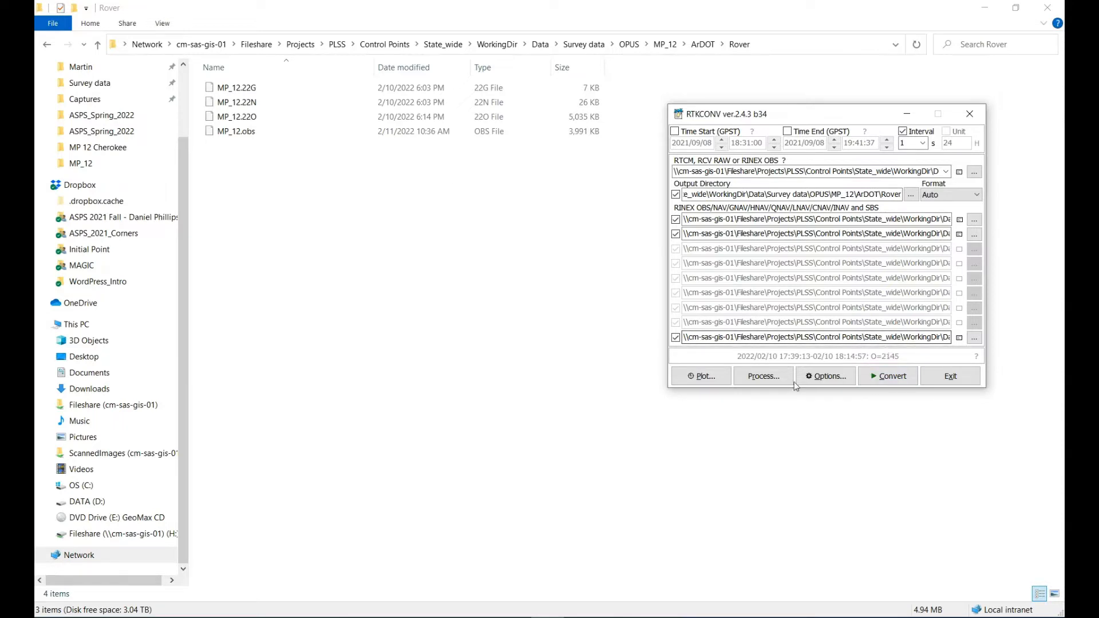
left_click(253, 136)
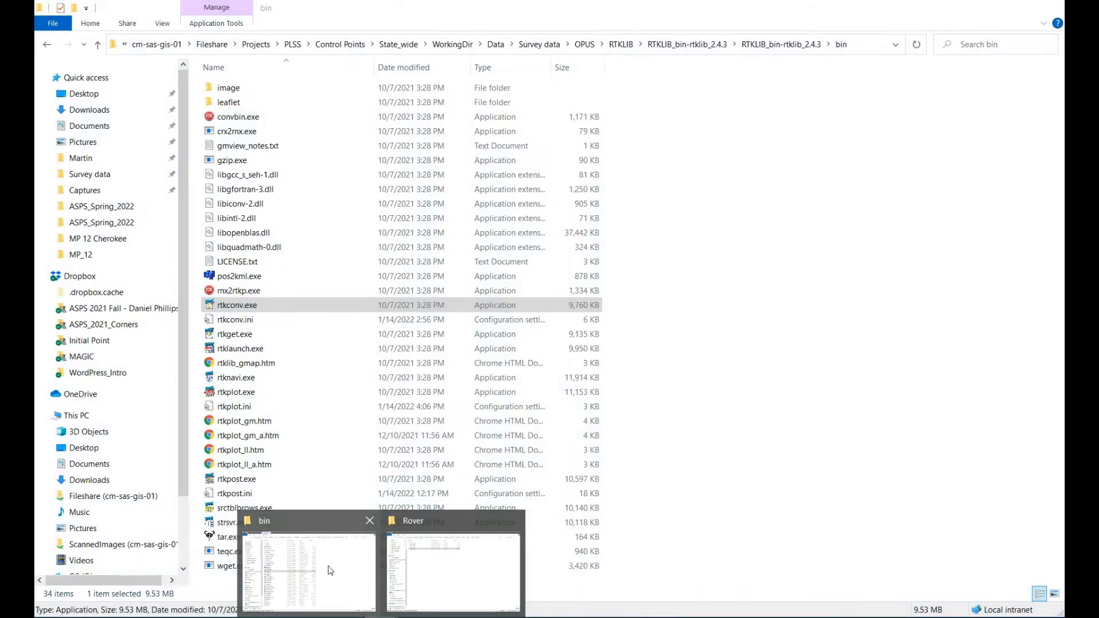
Launch rtkpost.exe from the RTKLIB bin folder, allow it to run, and move the RTKPOST window clear of the file list.
left_click(331, 570)
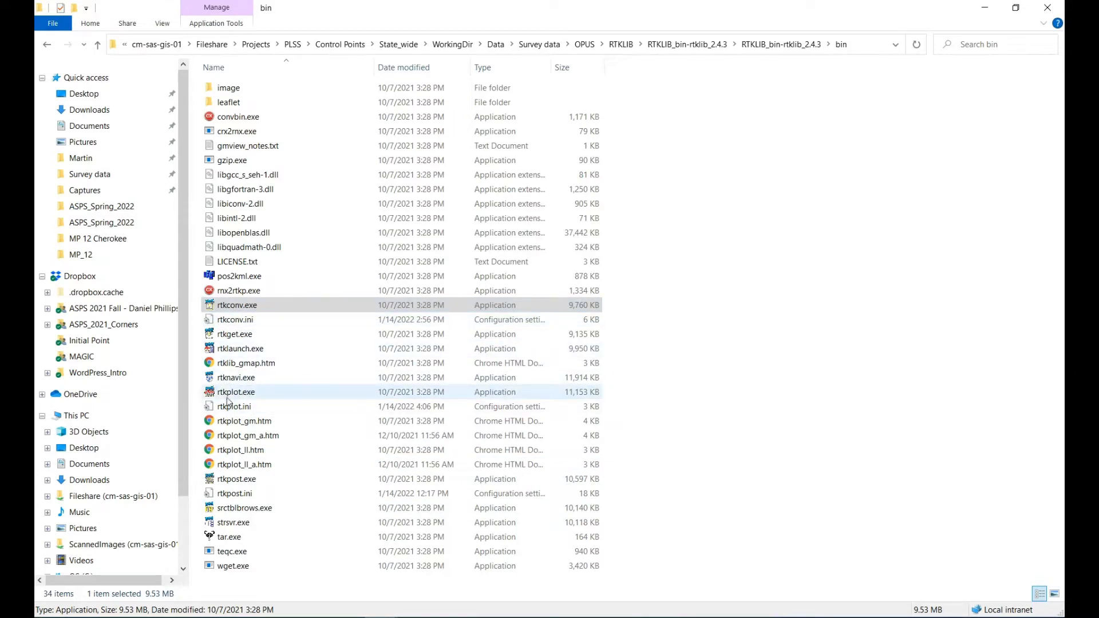
left_click(234, 484)
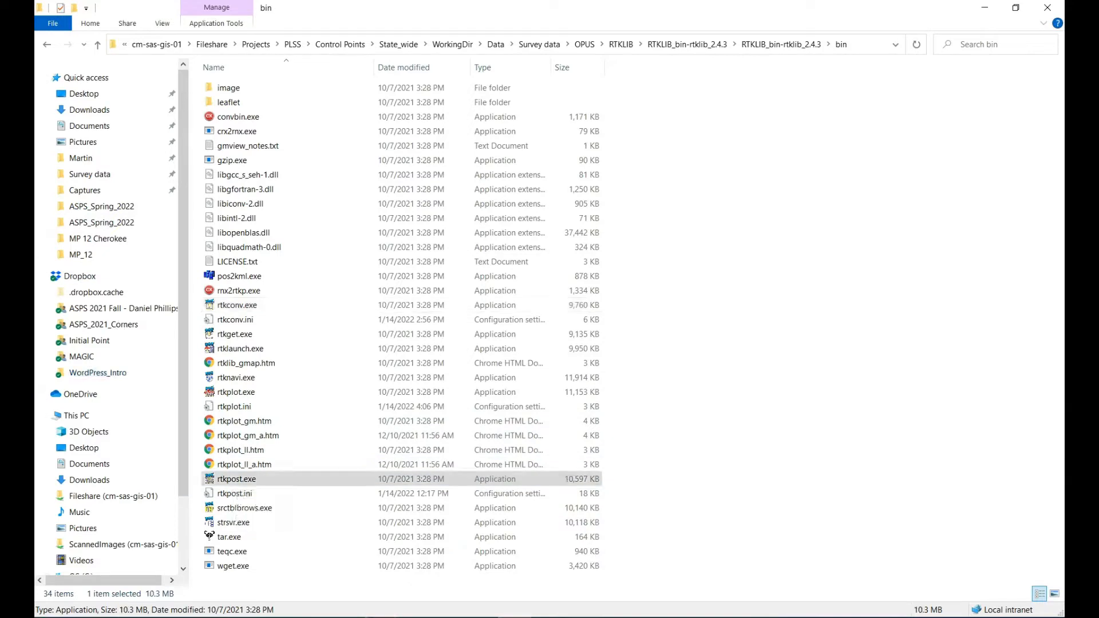
left_click(240, 484)
double_click(239, 485)
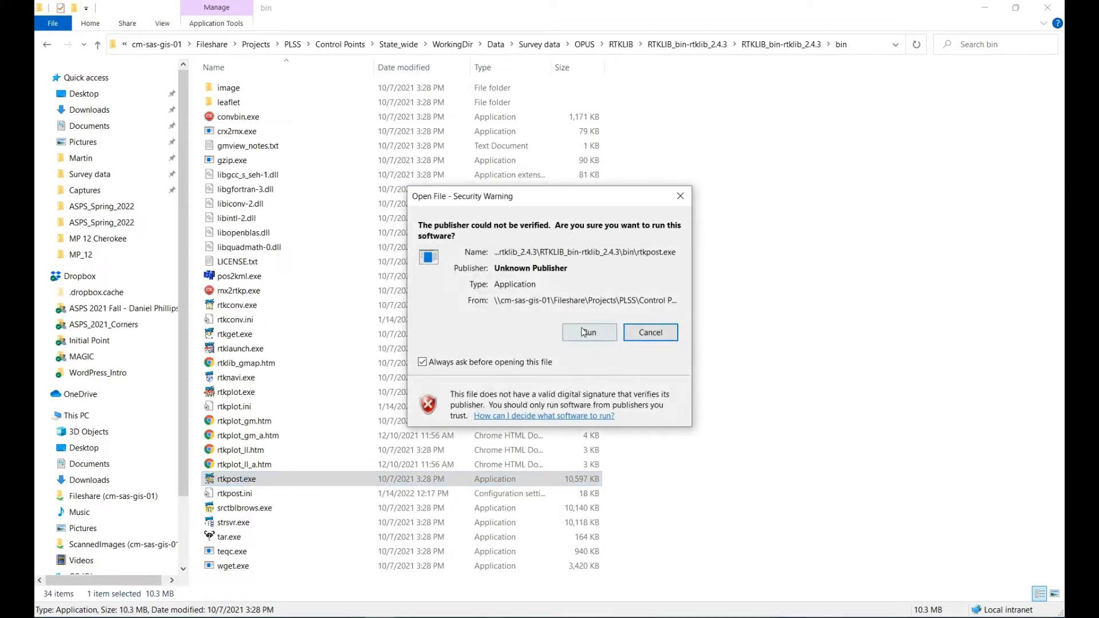
left_click(583, 333)
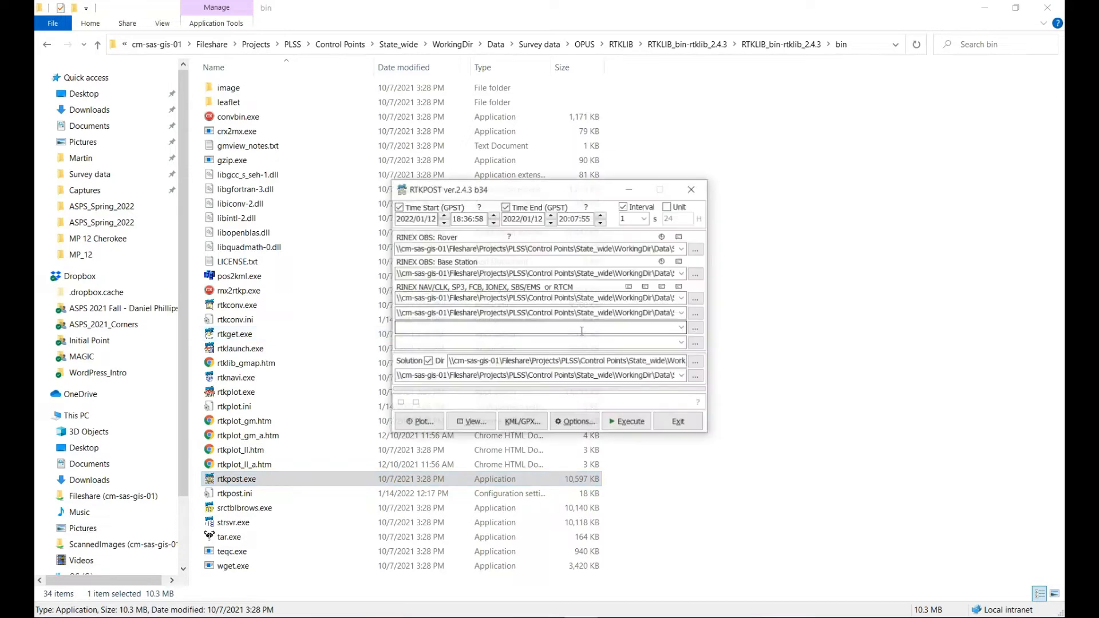
left_click_drag(615, 228, 845, 325)
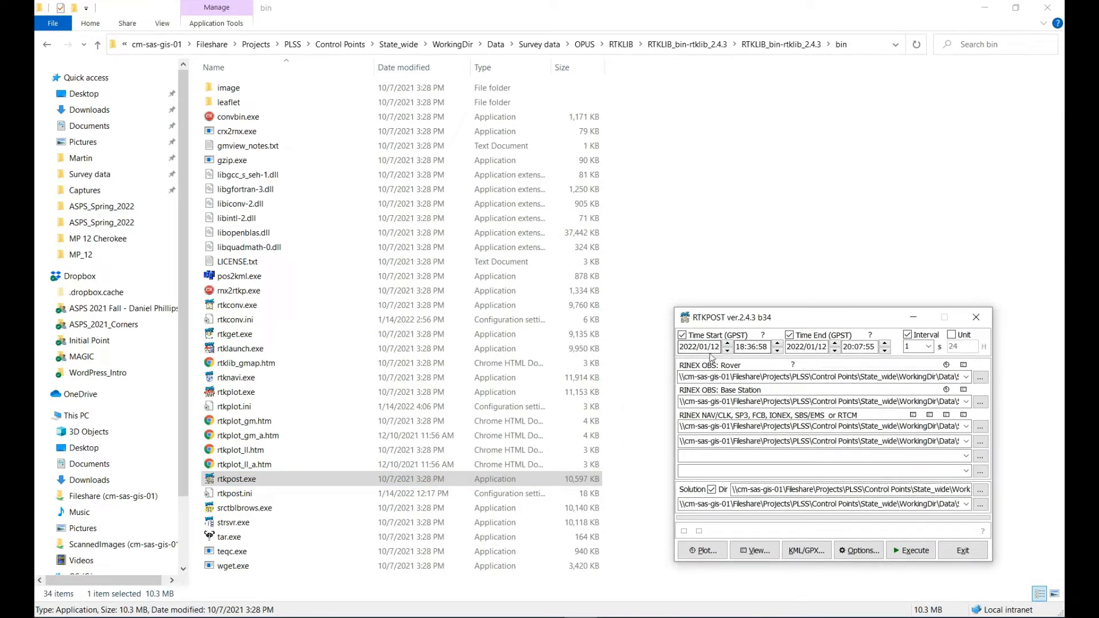
Clear the previous project's Rover and Base Station observation file paths in RTKPOST.
left_click(729, 375)
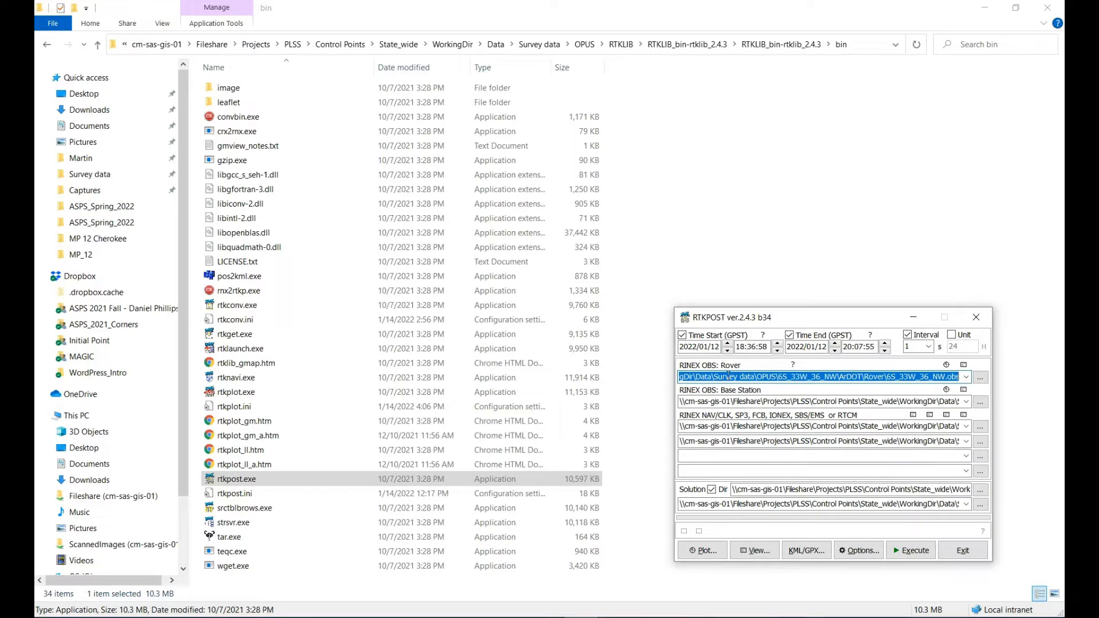
key("BackSpace")
left_click(734, 399)
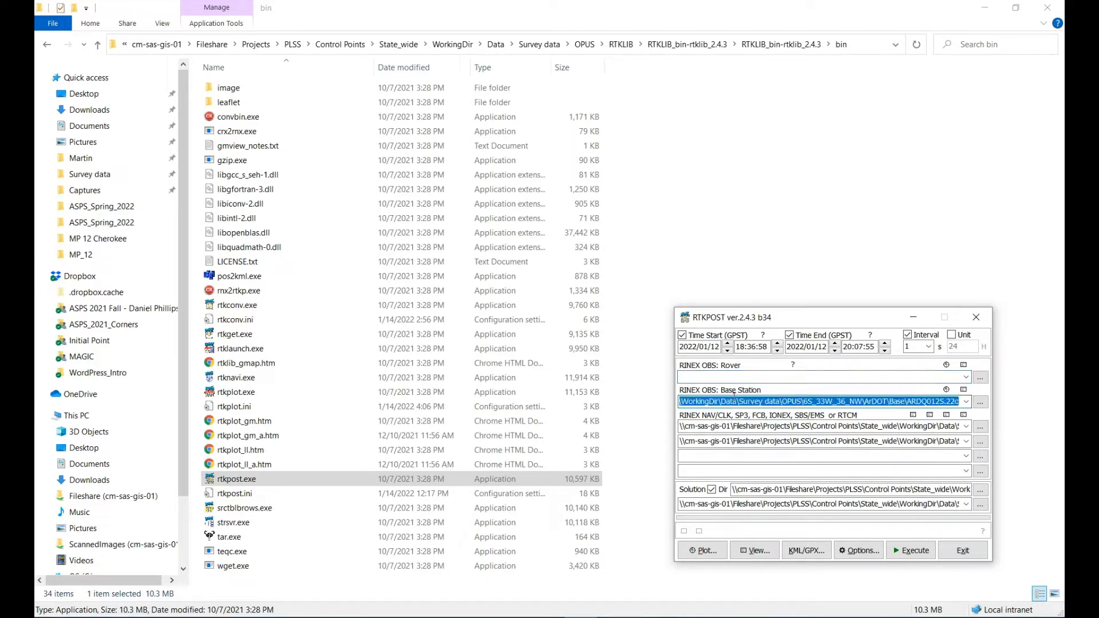
key("BackSpace")
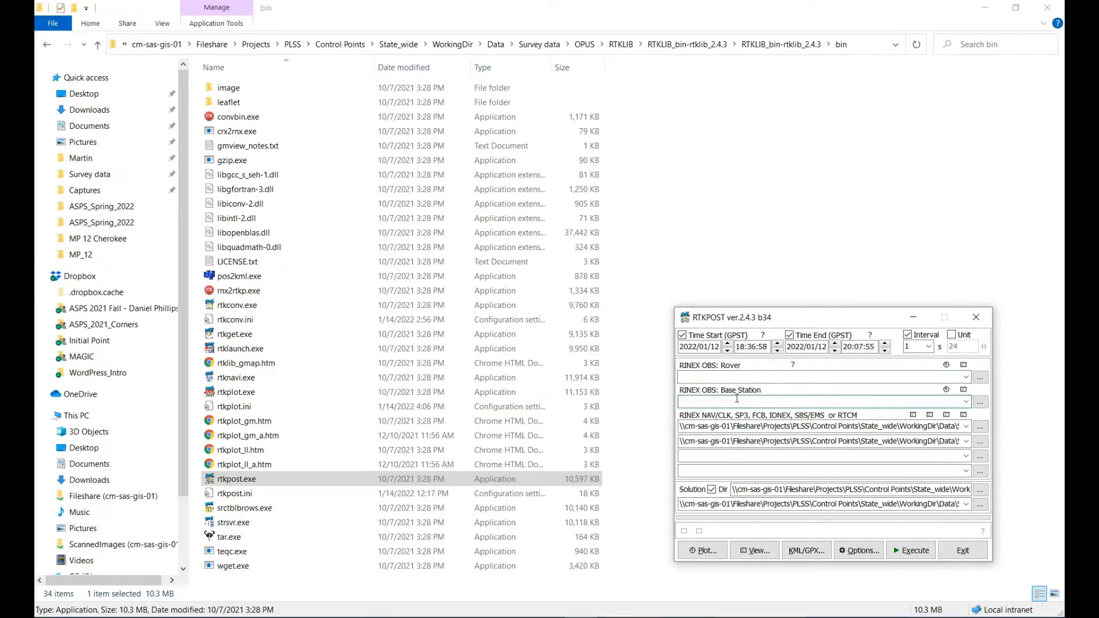
Clear both previous navigation file paths, ARDQ012S.22n and ARDQ012S.22g, from the RINEX NAV/CLK inputs.
left_click(744, 427)
double_click(750, 427)
left_click(739, 426)
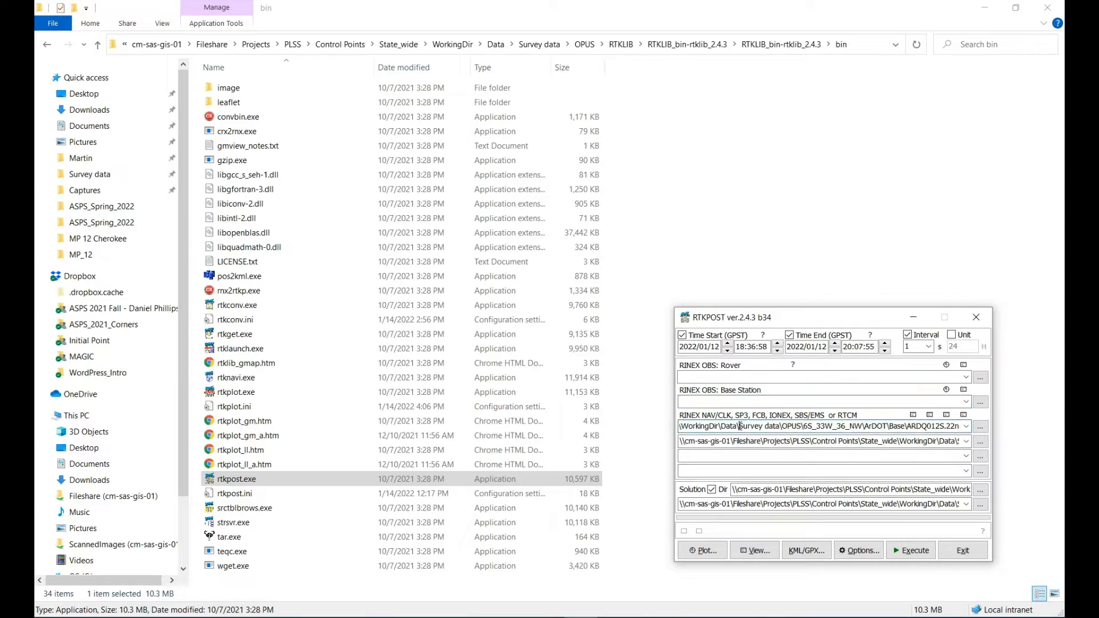
double_click(774, 427)
key("BackSpace")
key("BackSpace")
key("BackSpace")
key("BackSpace")
key("BackSpace")
key("BackSpace")
key("BackSpace")
key("BackSpace")
key("BackSpace")
key("BackSpace")
key("BackSpace")
key("BackSpace")
key("BackSpace")
key("BackSpace")
key("BackSpace")
key("BackSpace")
key("BackSpace")
key("BackSpace")
key("BackSpace")
key("BackSpace")
key("BackSpace")
key("BackSpace")
key("BackSpace")
key("BackSpace")
key("BackSpace")
key("BackSpace")
key("BackSpace")
key("BackSpace")
key("BackSpace")
key("BackSpace")
key("BackSpace")
key("BackSpace")
key("BackSpace")
key("BackSpace")
key("BackSpace")
key("BackSpace")
key("BackSpace")
key("BackSpace")
key("BackSpace")
key("BackSpace")
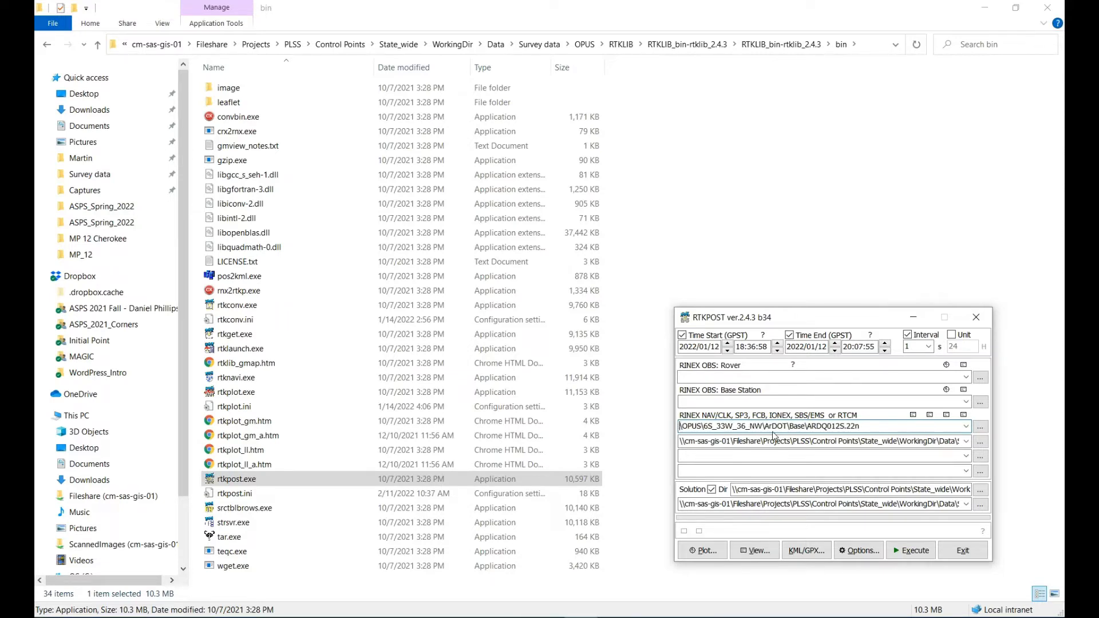
key("Delete")
key("Delete")
key("Delete")
key("Delete")
key("Delete")
key("Delete")
key("Delete")
key("Delete")
key("Delete")
key("Delete")
key("Delete")
key("Delete")
key("Delete")
key("Delete")
key("Delete")
key("Delete")
key("Delete")
key("Delete")
key("Delete")
key("Delete")
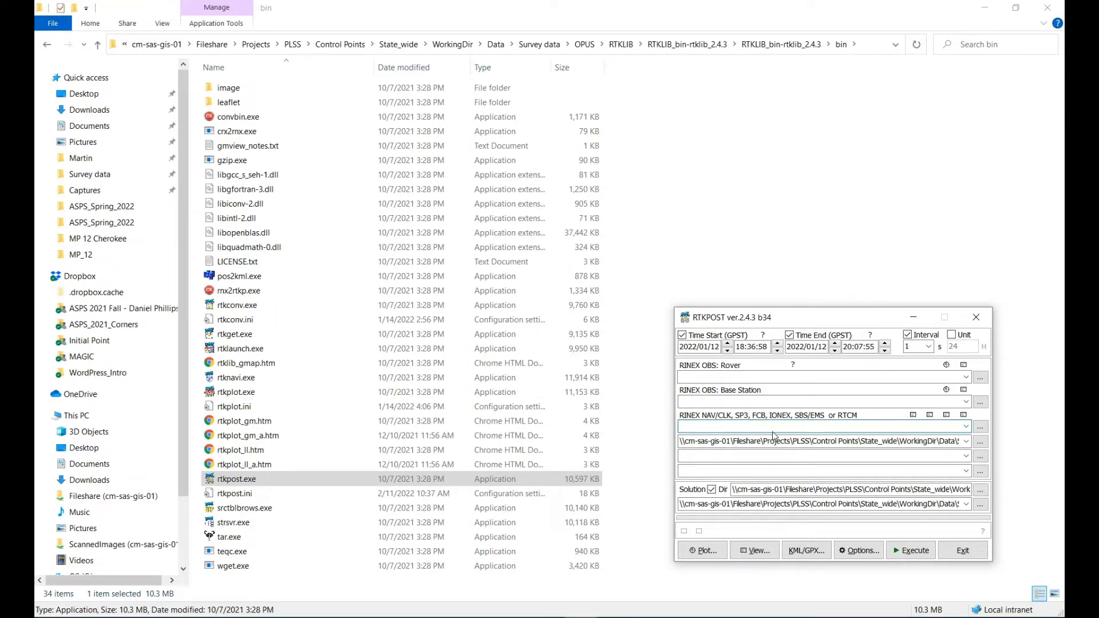
left_click(795, 441)
key("ctrl+a")
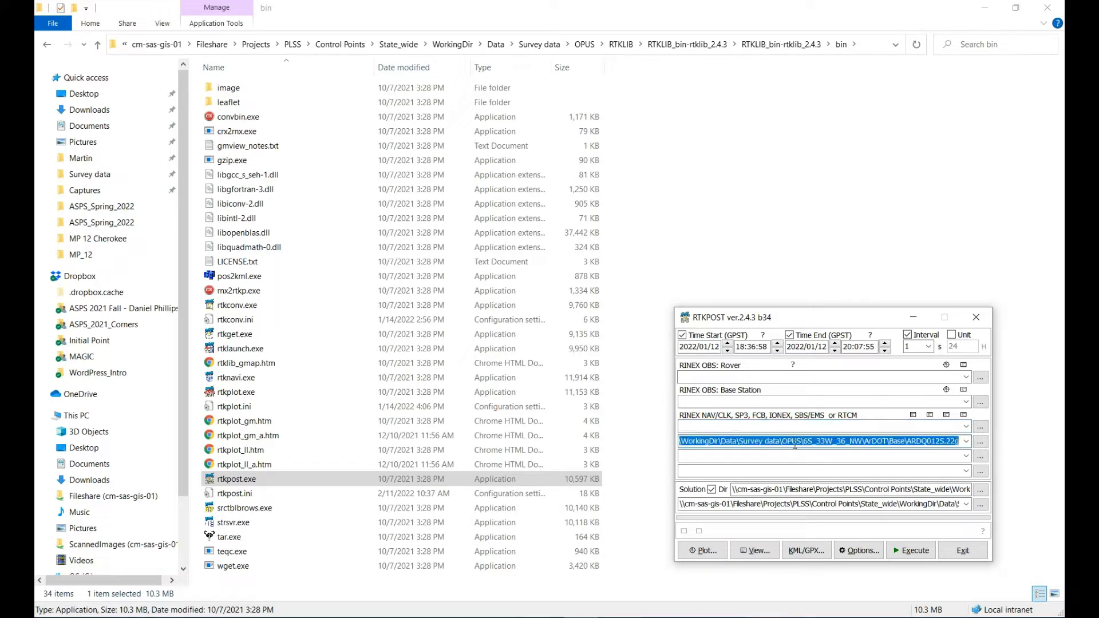
key("Delete")
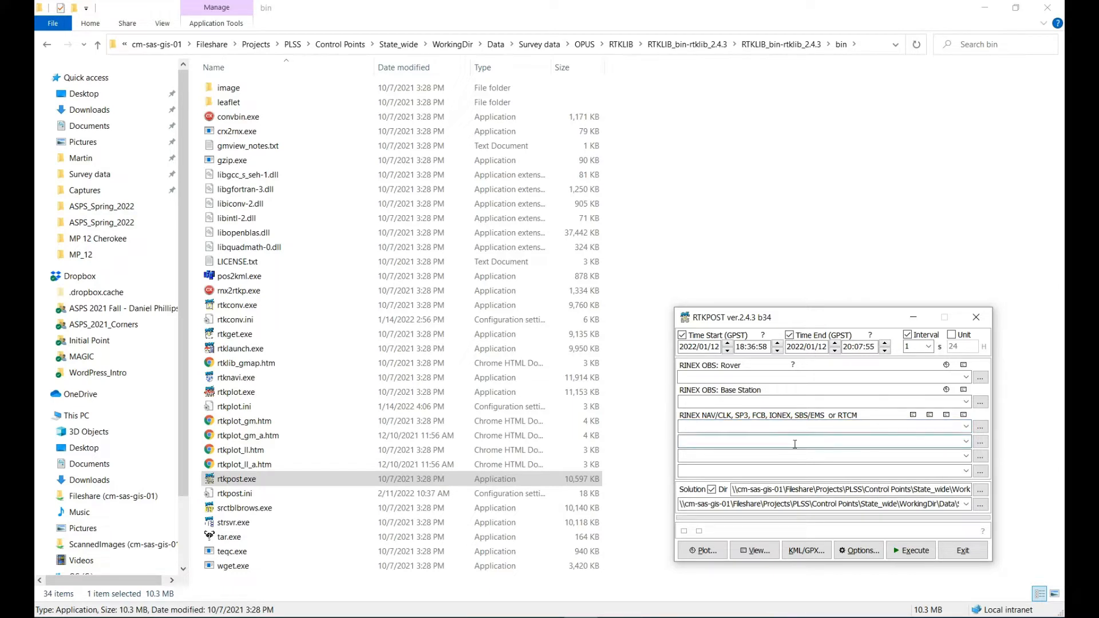
Clear the previous project's Solution directory and output file path in RTKPOST.
double_click(804, 489)
key("Delete")
key("BackSpace")
key("BackSpace")
key("BackSpace")
key("BackSpace")
key("BackSpace")
key("BackSpace")
key("BackSpace")
key("BackSpace")
key("BackSpace")
key("BackSpace")
key("BackSpace")
key("BackSpace")
key("BackSpace")
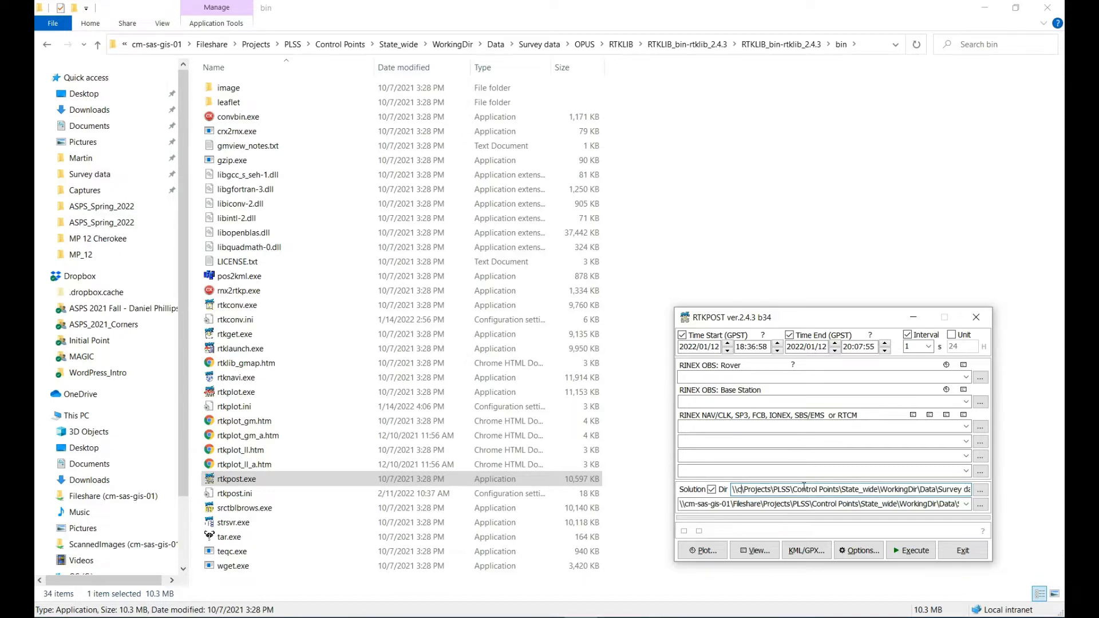
key("Delete")
key("Delete")
key("Delete")
key("Delete")
key("Delete")
key("Delete")
key("Delete")
key("Delete")
key("Delete")
key("Delete")
key("Delete")
key("Delete")
key("Delete")
key("Delete")
key("Delete")
key("Delete")
key("Delete")
key("Delete")
key("Delete")
key("Delete")
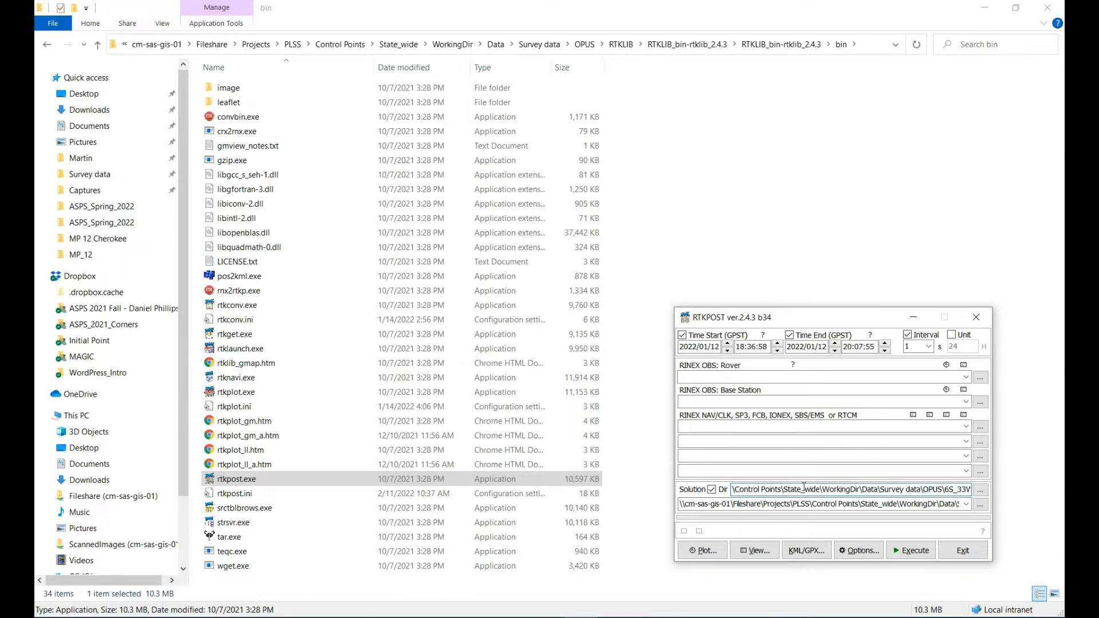
key("Delete")
key("Delete")
key("Delete")
key("Delete")
key("Delete")
key("Delete")
key("Delete")
key("Delete")
key("Delete")
key("Delete")
key("Delete")
key("Delete")
key("Delete")
key("Delete")
key("Delete")
key("Delete")
key("Delete")
key("Delete")
key("Delete")
key("Delete")
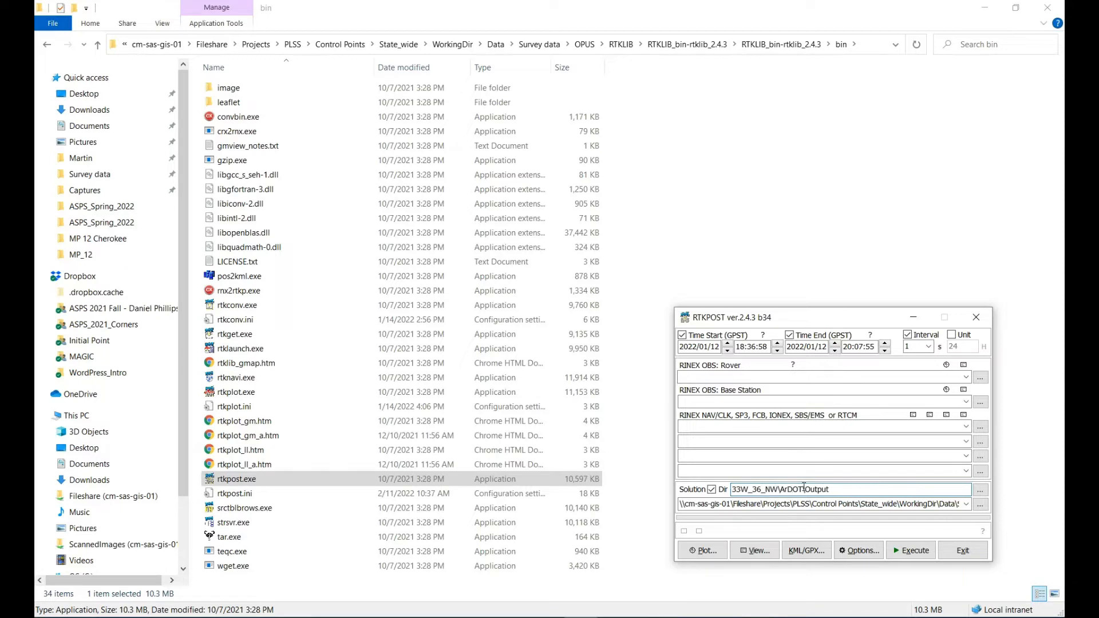
left_click(804, 504)
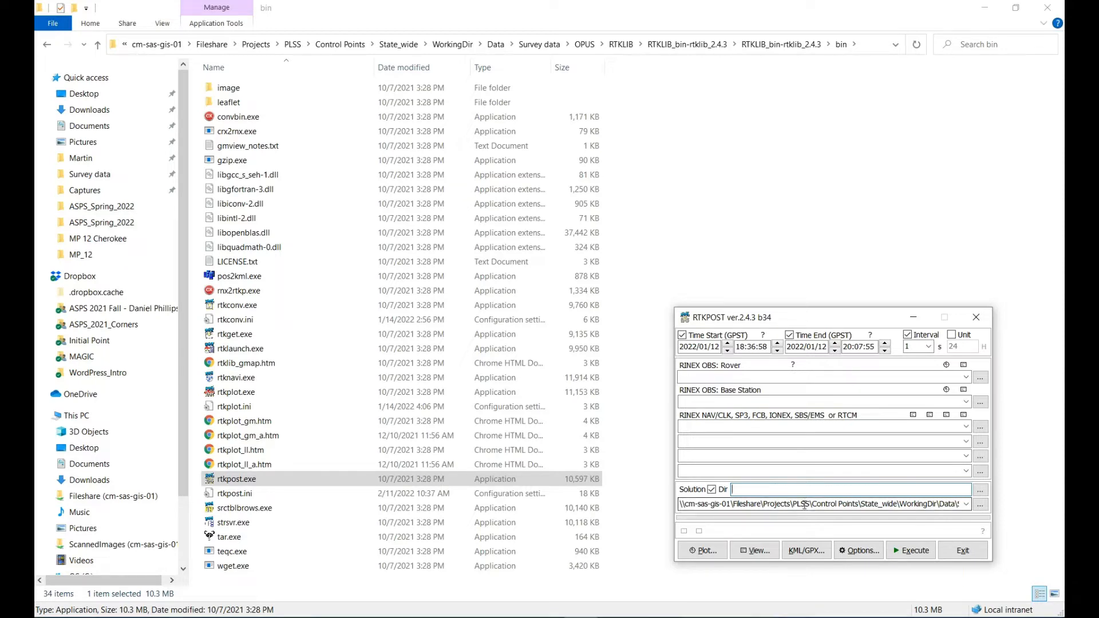
key("ctrl+a")
key("Delete")
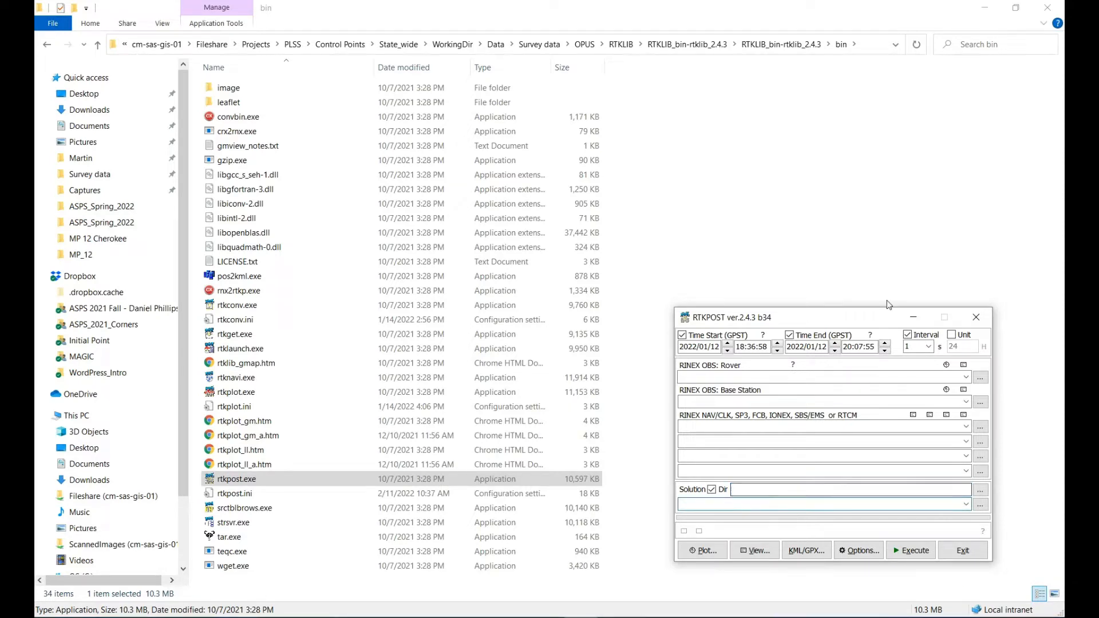
Bring up RTKCONV and arrange it directly above the RTKPOST window so both are fully visible.
left_click_drag(842, 317, 840, 333)
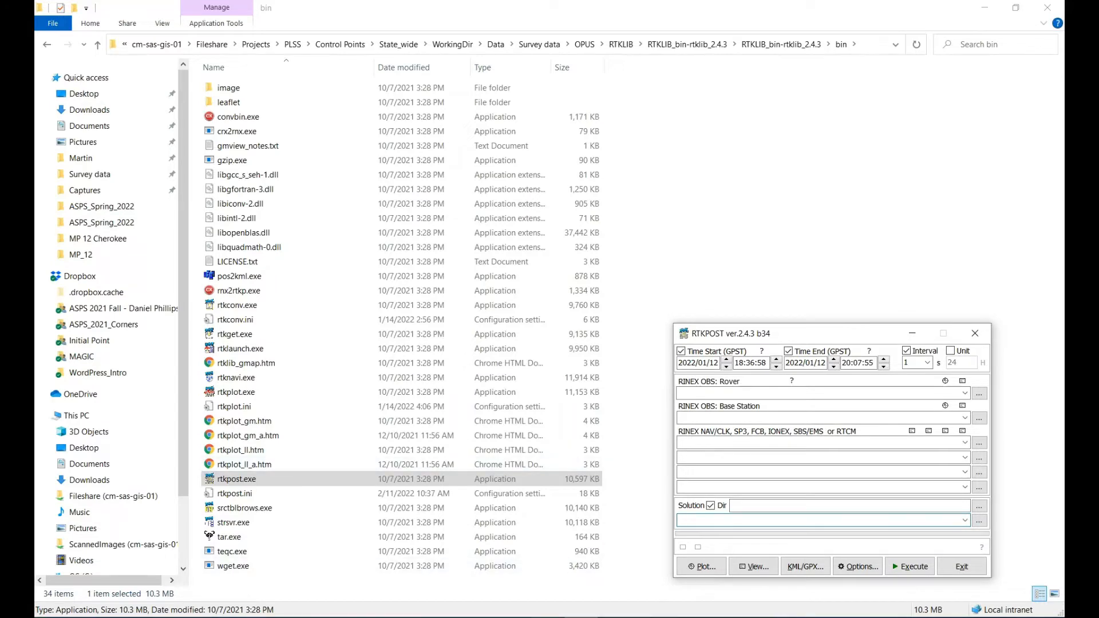
left_click_drag(809, 117, 811, 33)
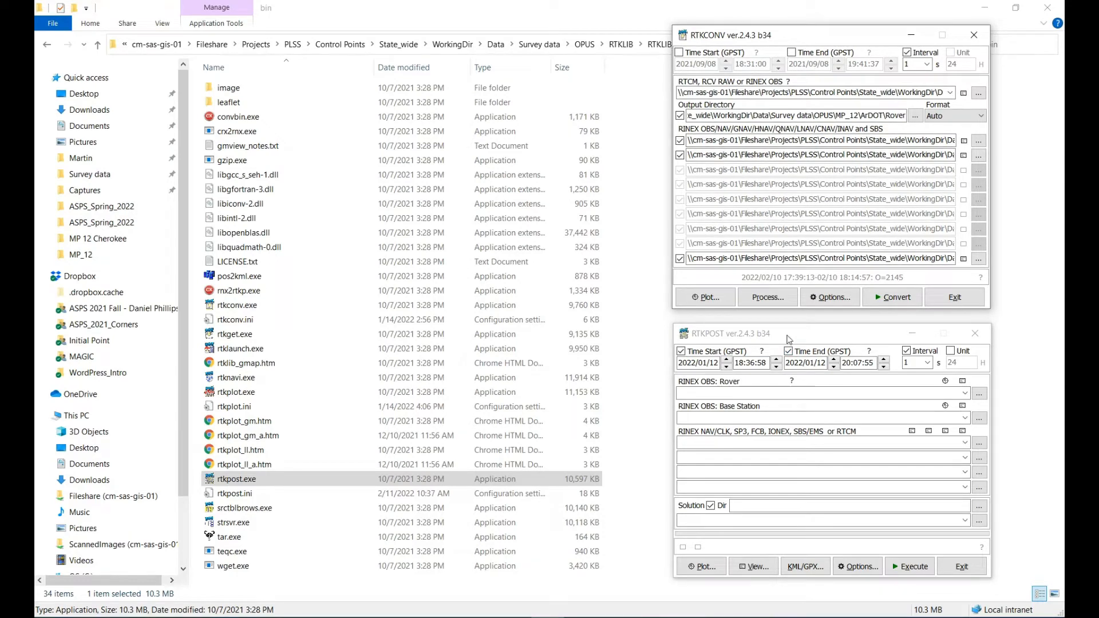
mouse_move(789, 339)
left_mouse_down()
mouse_move(809, 340)
mouse_move(794, 330)
left_mouse_up()
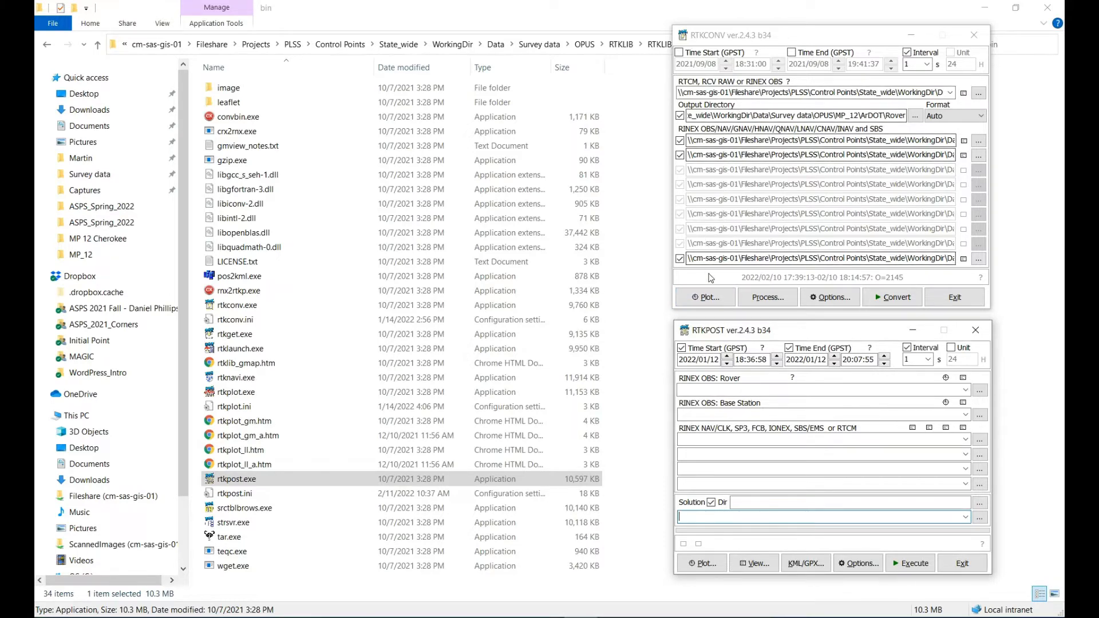
Plot the converted observation data from RTKCONV, check its GPST start and end times, and minimise the plot.
left_click(709, 298)
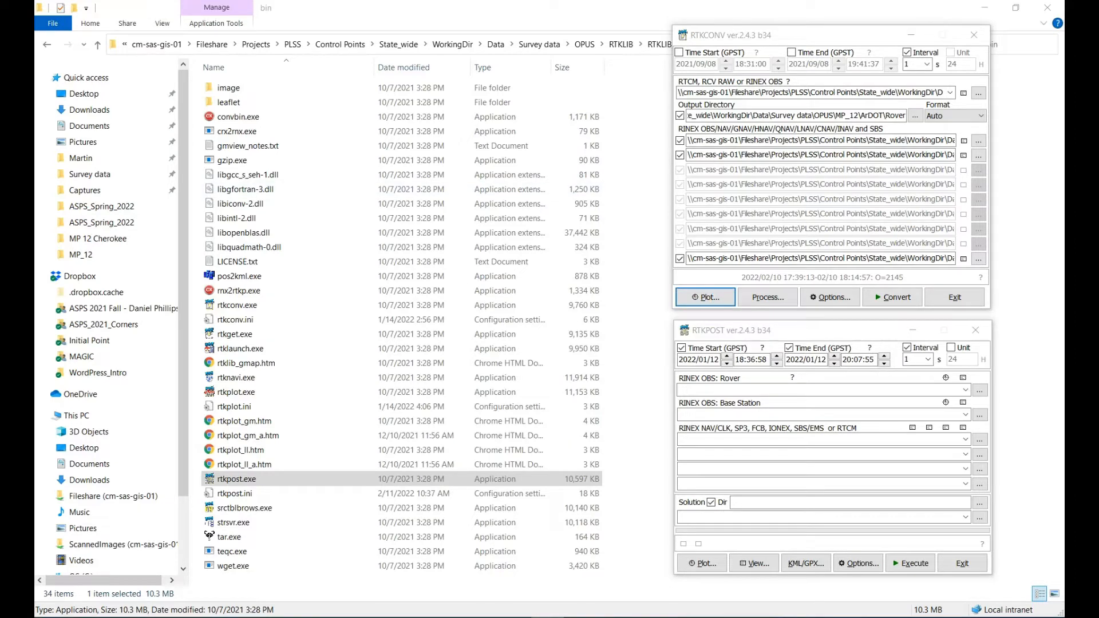
left_click_drag(342, 78, 468, 41)
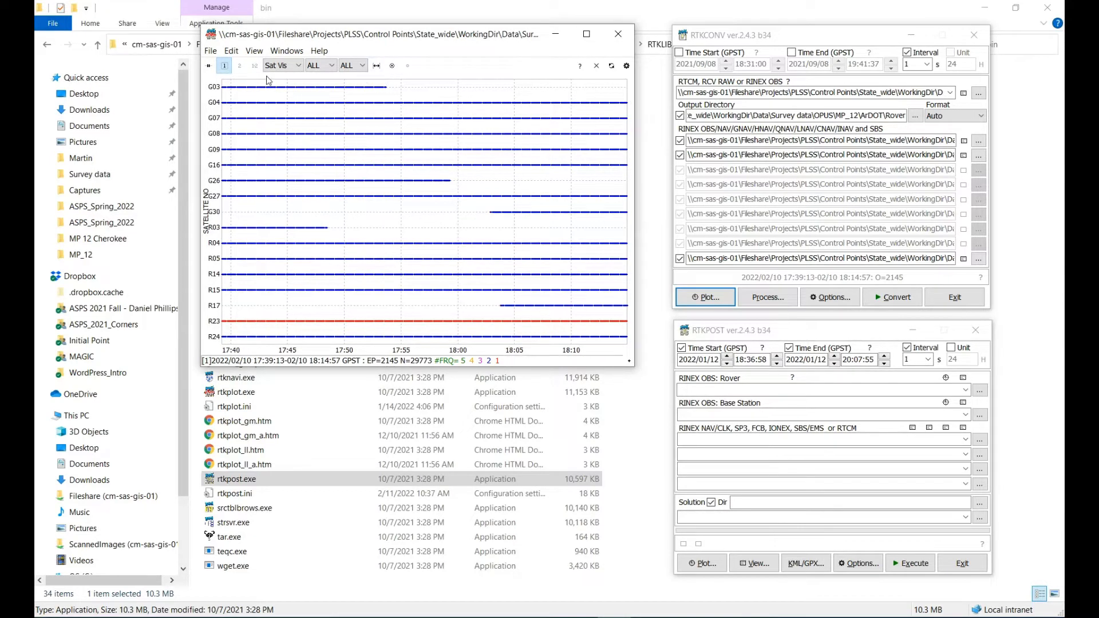
left_click(963, 517)
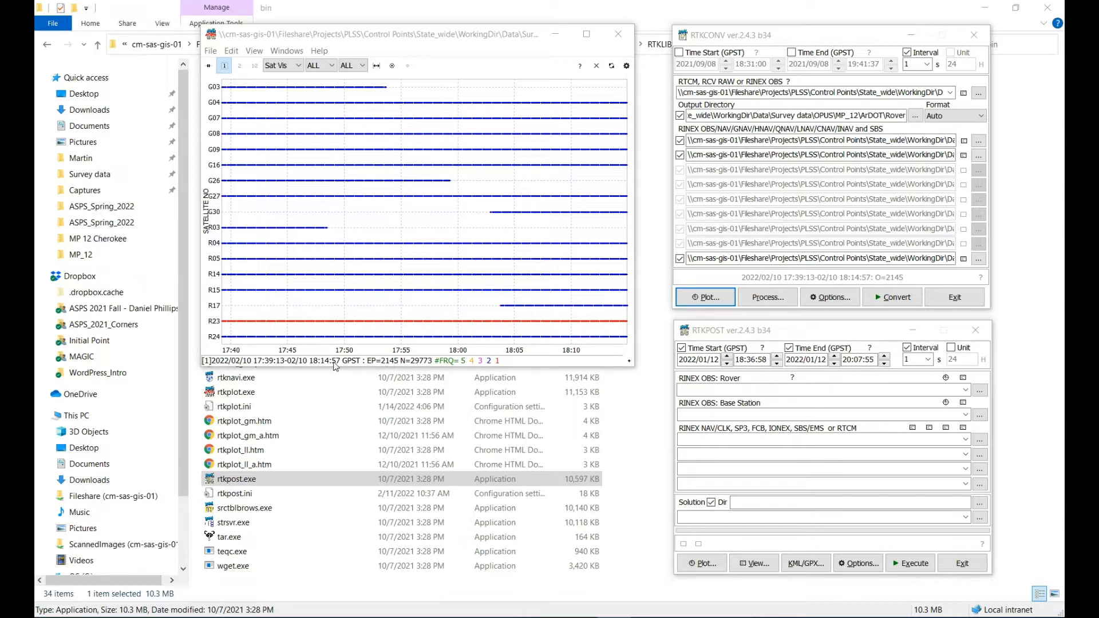
left_click(553, 36)
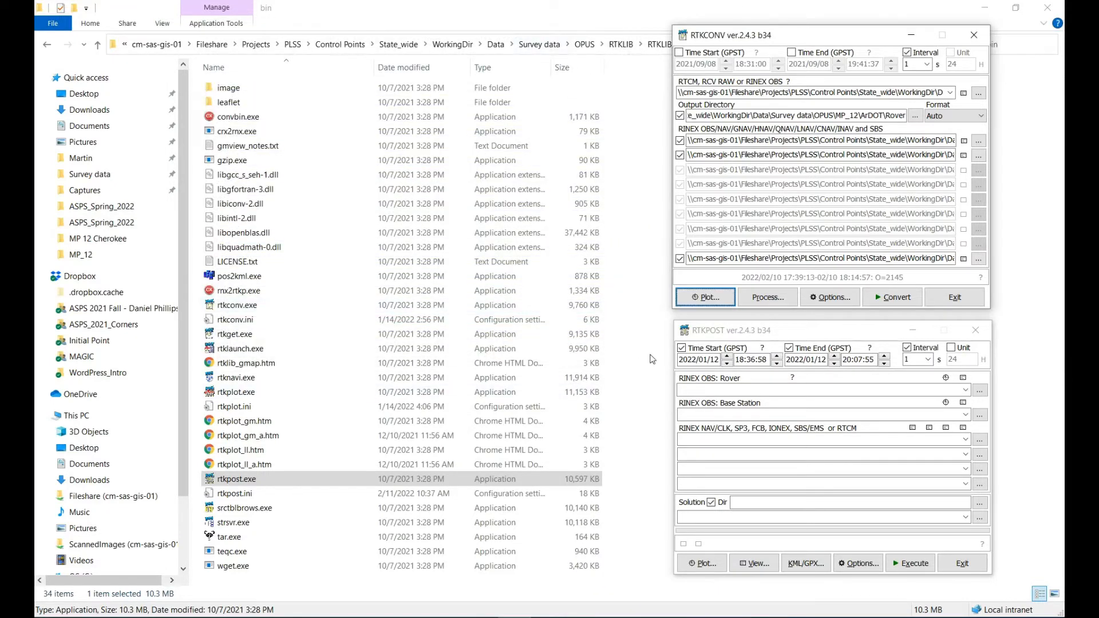
Set the RTKPOST Time Start to 2022/02/10 17:39:13.
left_click(696, 360)
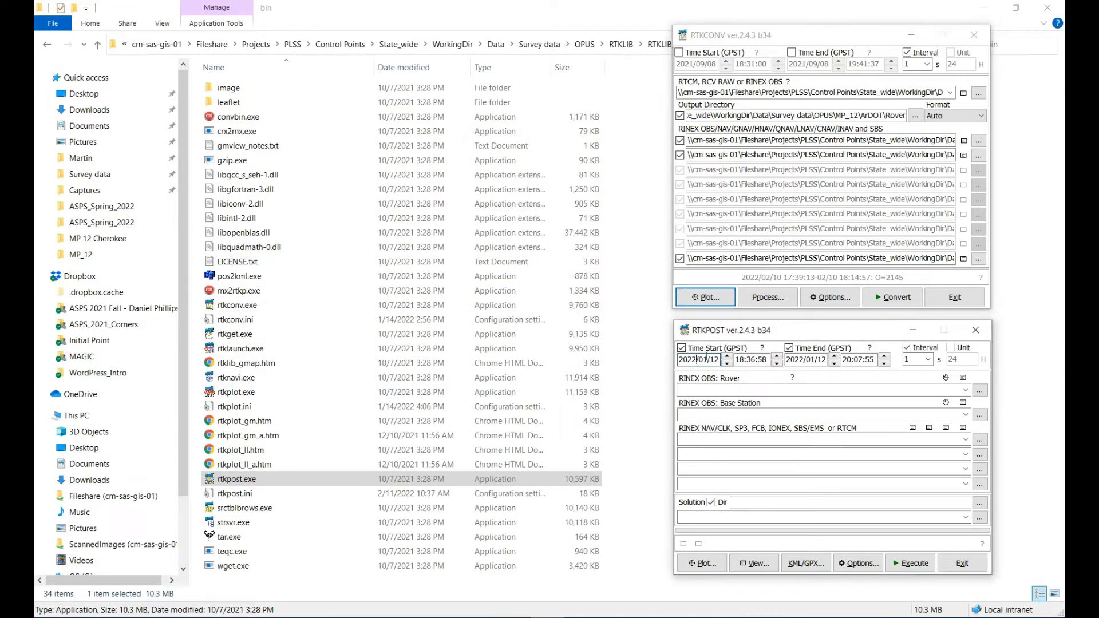
double_click(706, 359)
left_click(707, 359)
key("BackSpace")
key("BackSpace")
type("/10")
key("BackSpace")
type("2")
left_click(743, 359)
key("BackSpace")
type("7")
key("BackSpace")
type("9")
key("BackSpace")
key("BackSpace")
type("13")
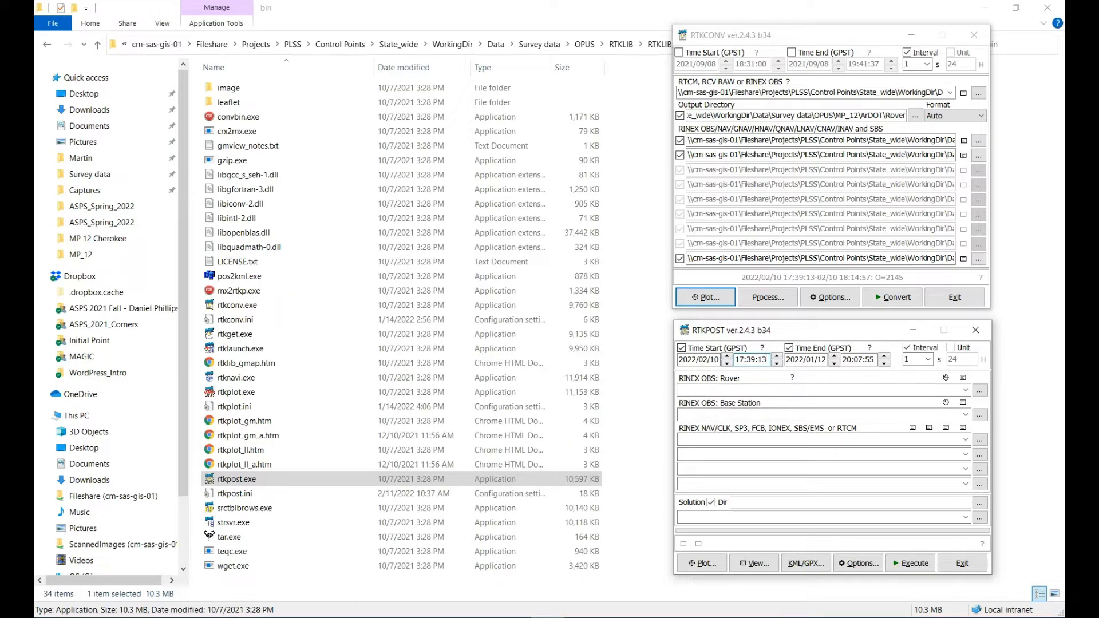
Set the RTKPOST Time End to 2022/02/10 18:14:57, consulting the observation plot, and keep the interval at 1 s.
left_click(581, 617)
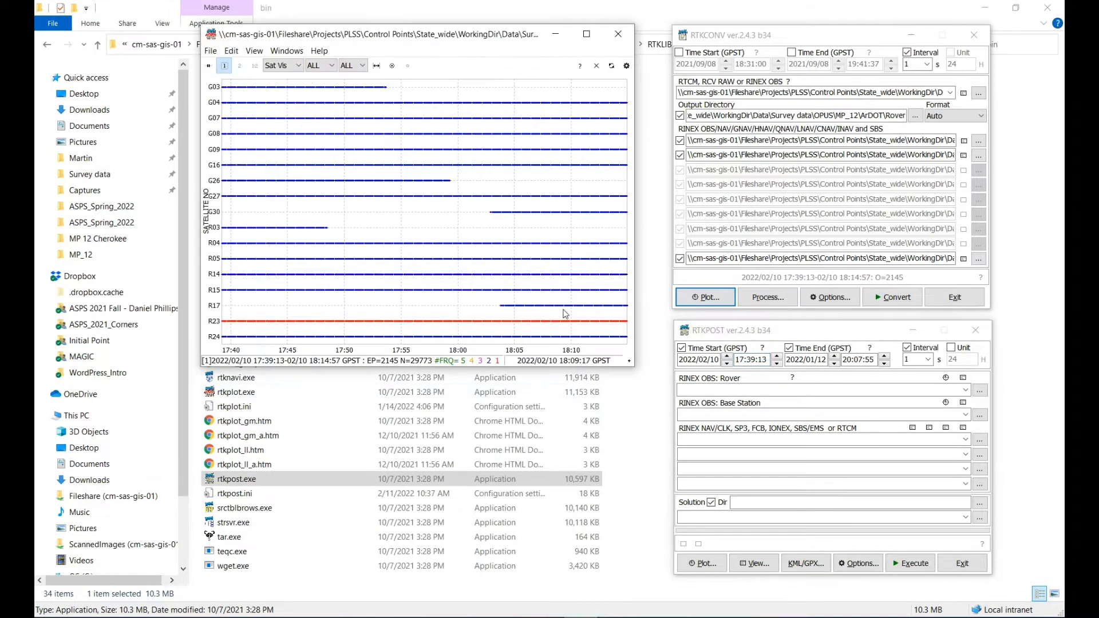
left_click(806, 360)
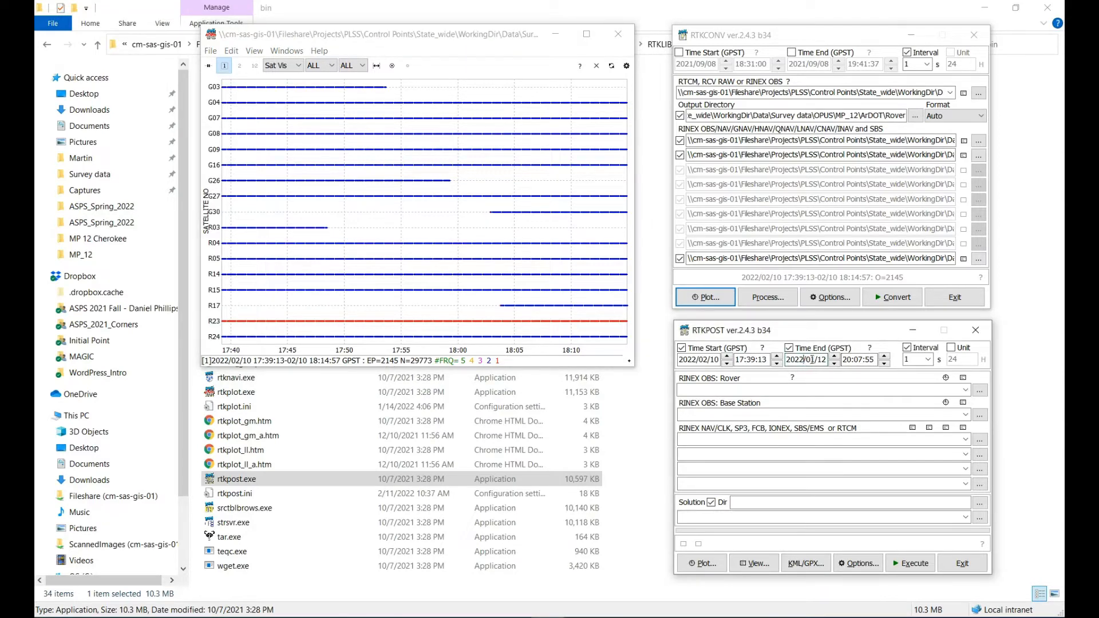
key("Delete")
type("2")
key("BackSpace")
type("0")
key("BackSpace")
key("BackSpace")
type("18")
key("BackSpace")
key("BackSpace")
type("14")
key("BackSpace")
type("7")
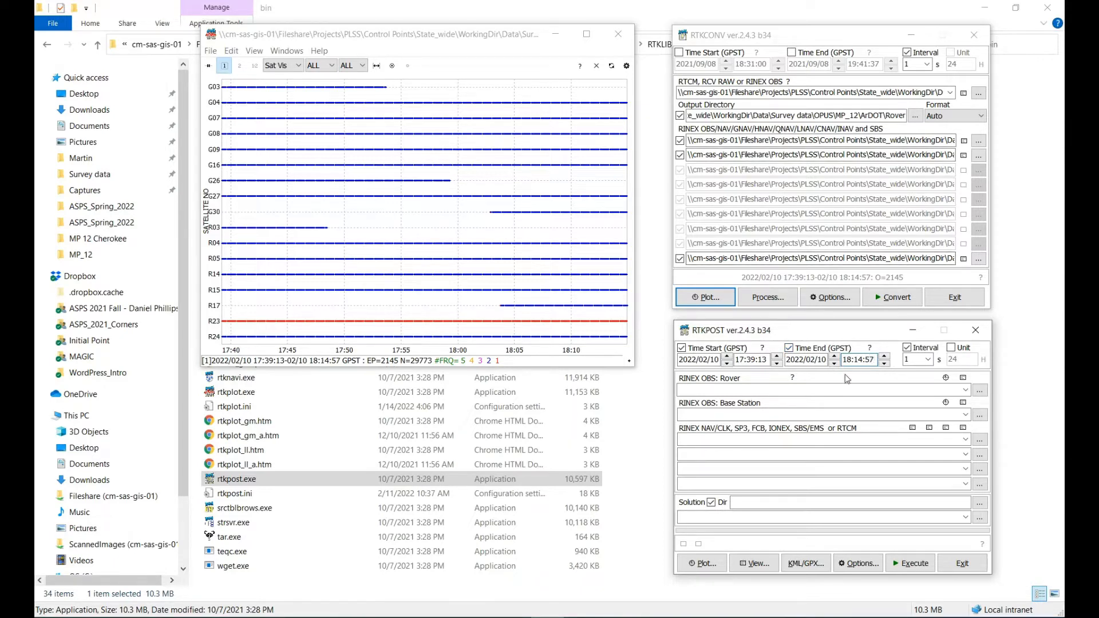
left_click(928, 361)
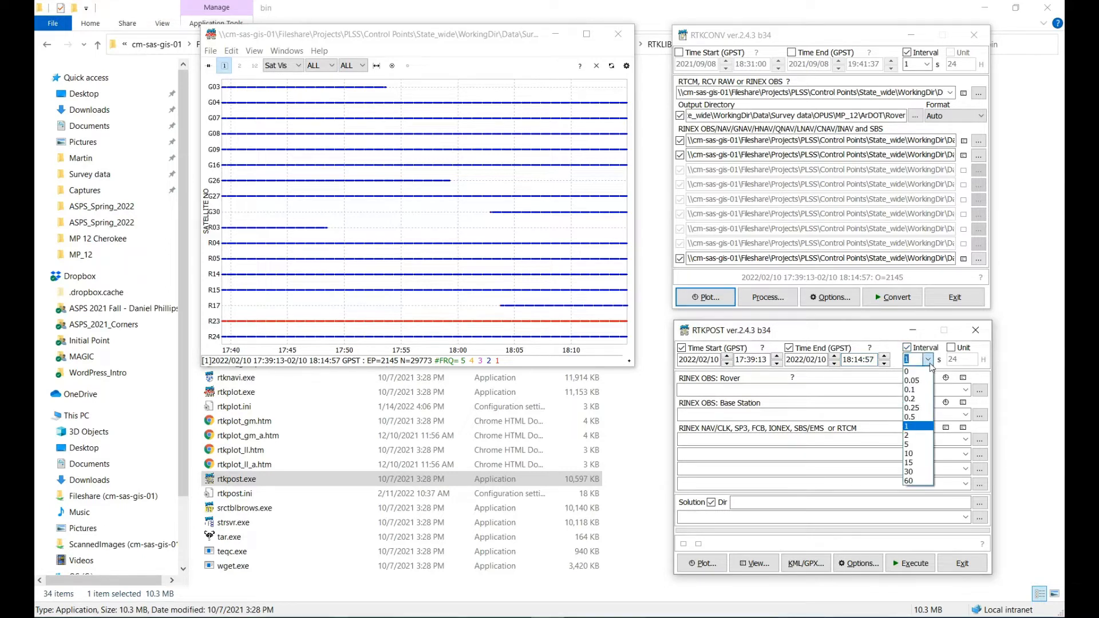
left_click(932, 365)
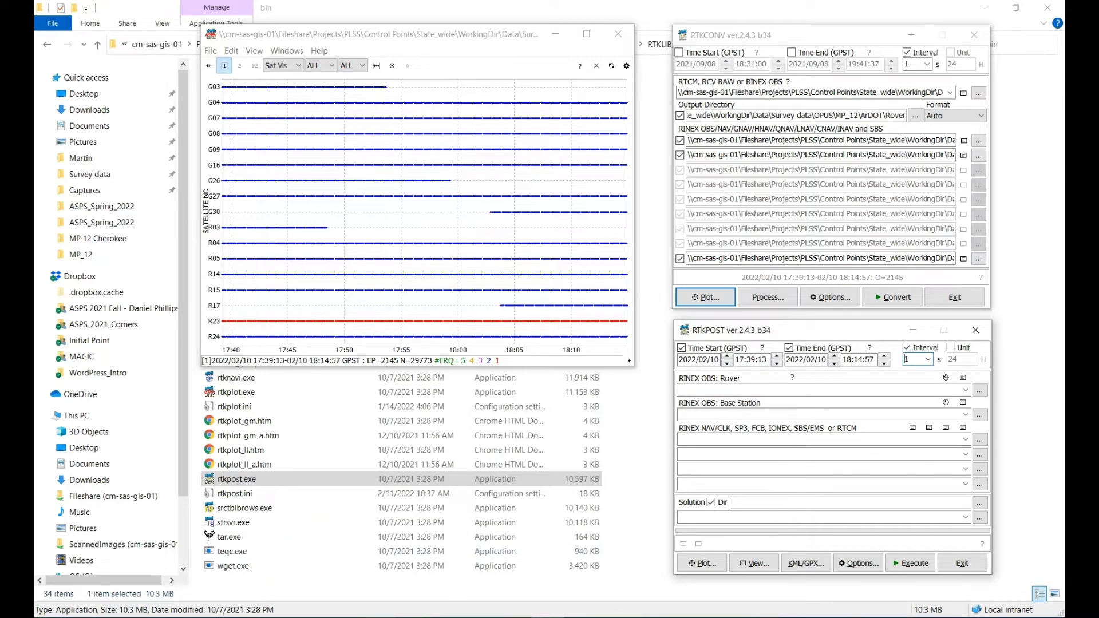
Restore the Rover folder window beside RTKPOST and load MP_12.obs as the RINEX OBS Rover file.
left_click(412, 532)
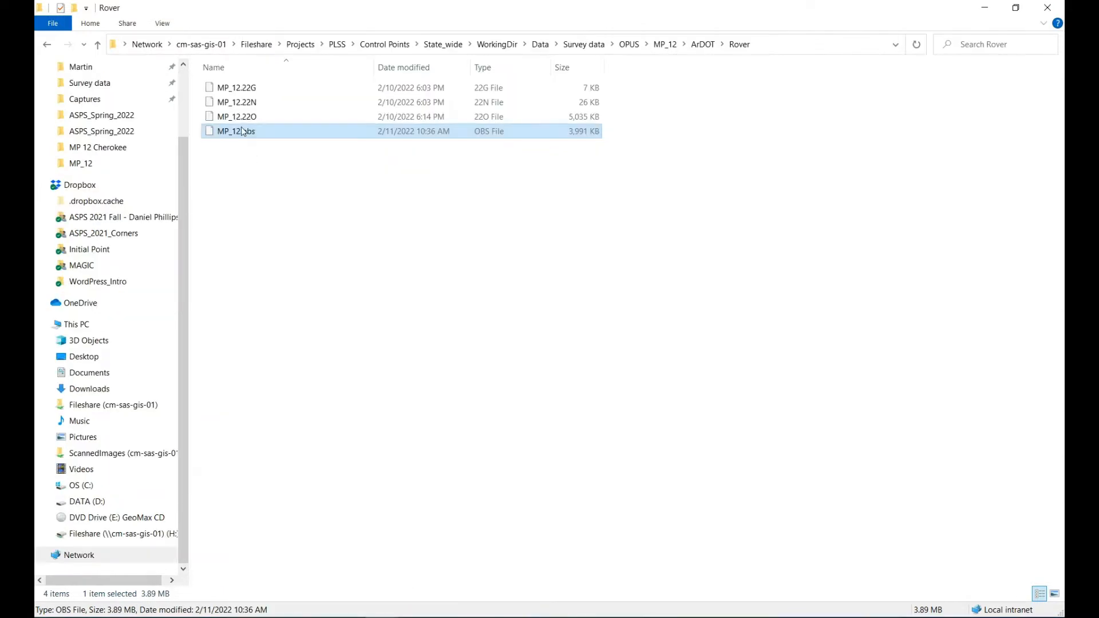
left_click(1016, 7)
left_click_drag(506, 64, 443, 45)
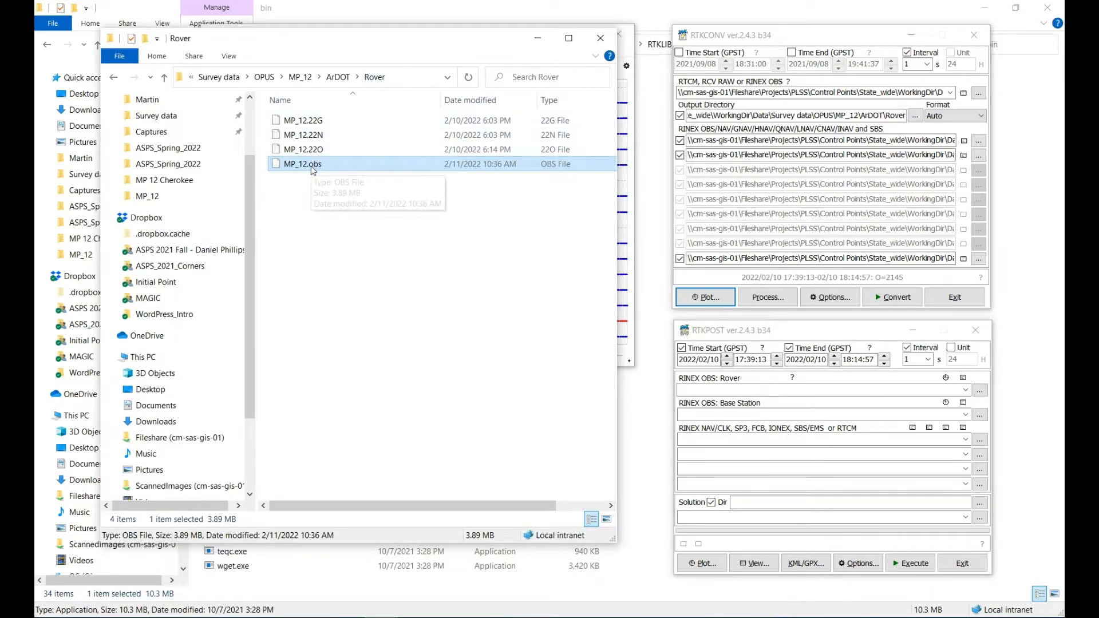
left_click_drag(314, 167, 705, 388)
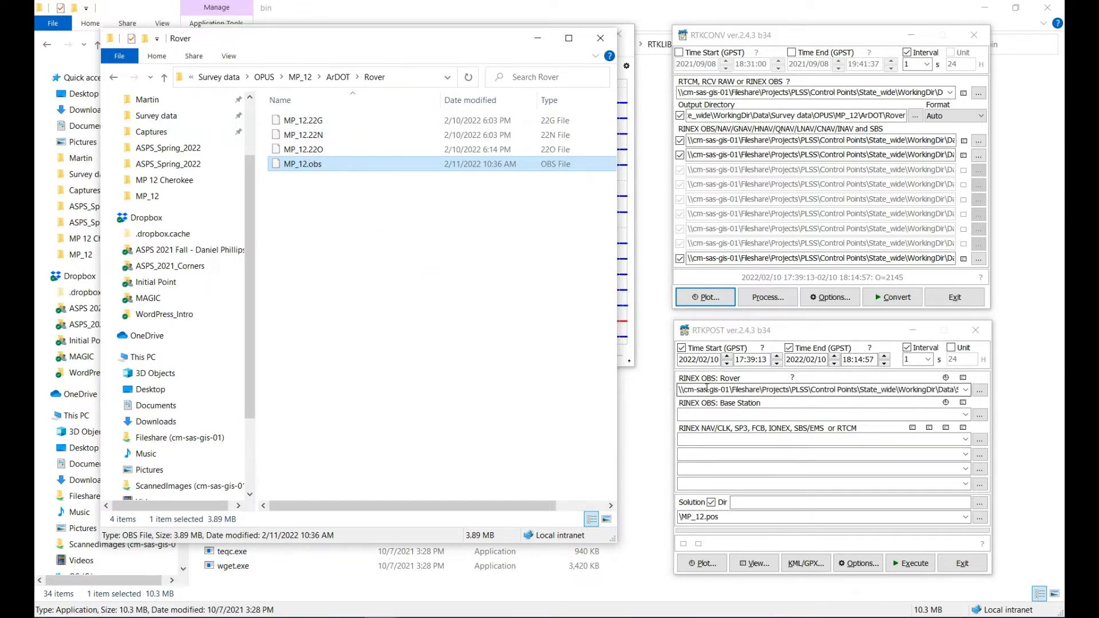
Switch to the ArDOT RTN site in Chrome and review its contact table and the address gps.ardot.gov.
left_click(785, 416)
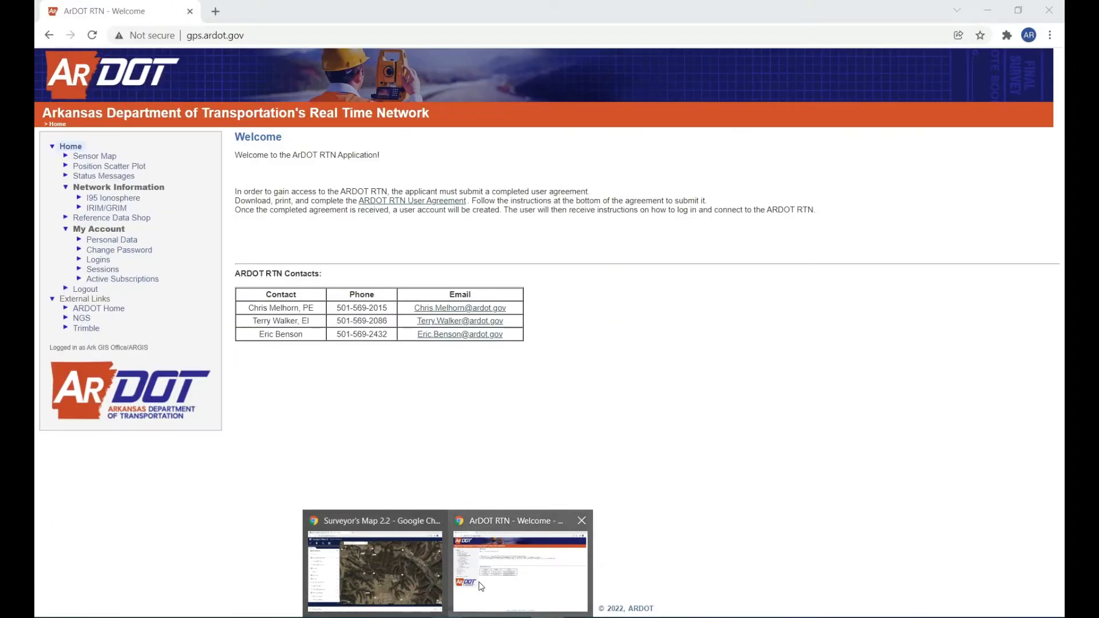
left_click(481, 586)
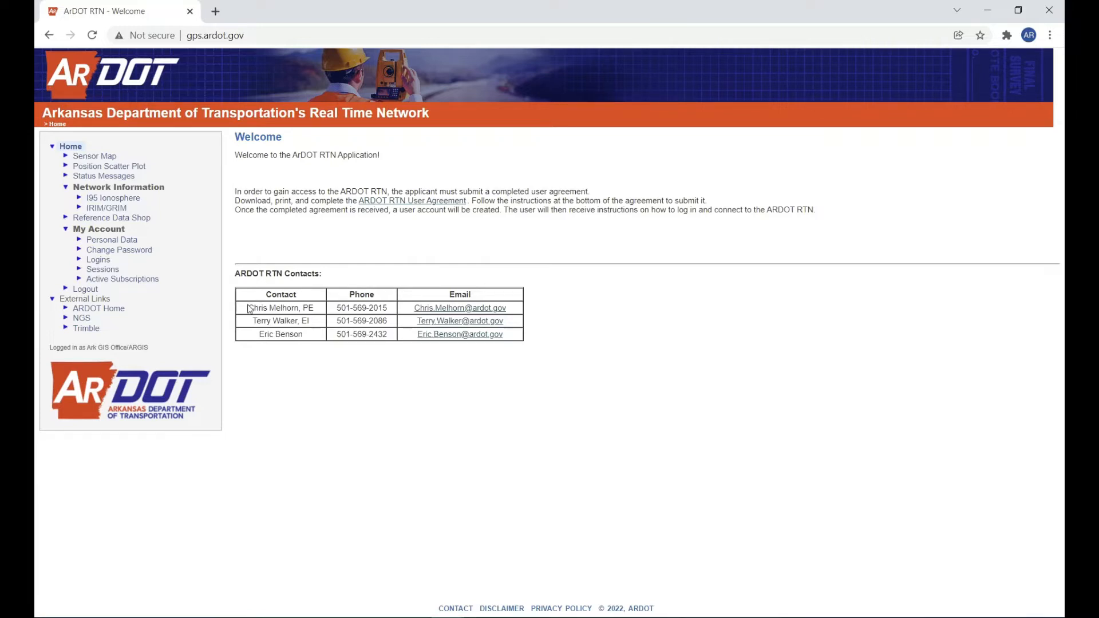
left_click_drag(247, 308, 388, 344)
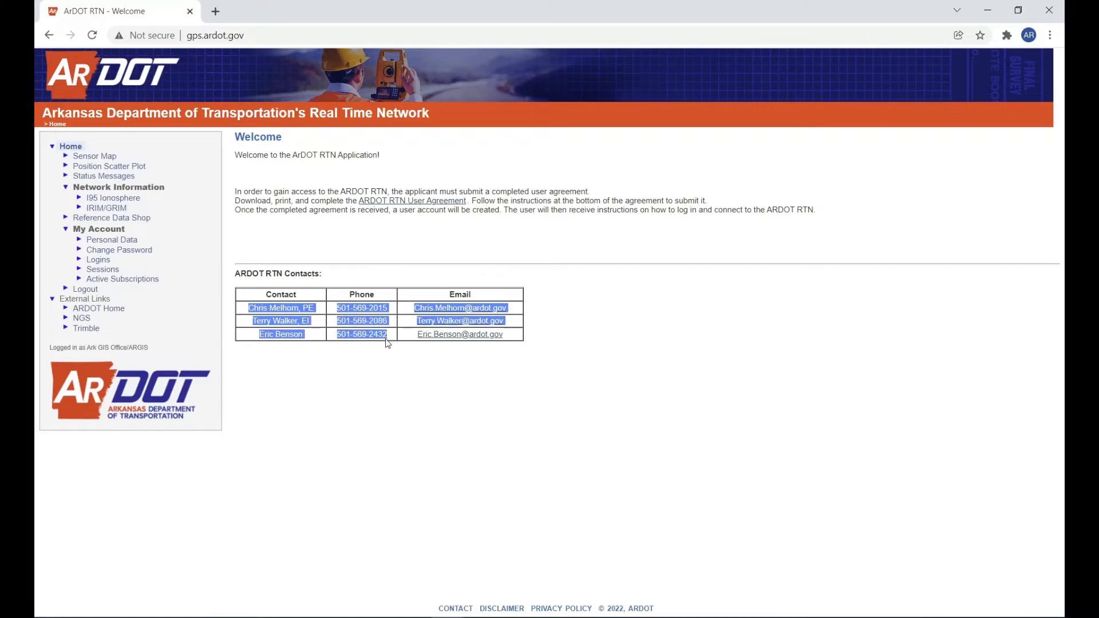
left_click(388, 346)
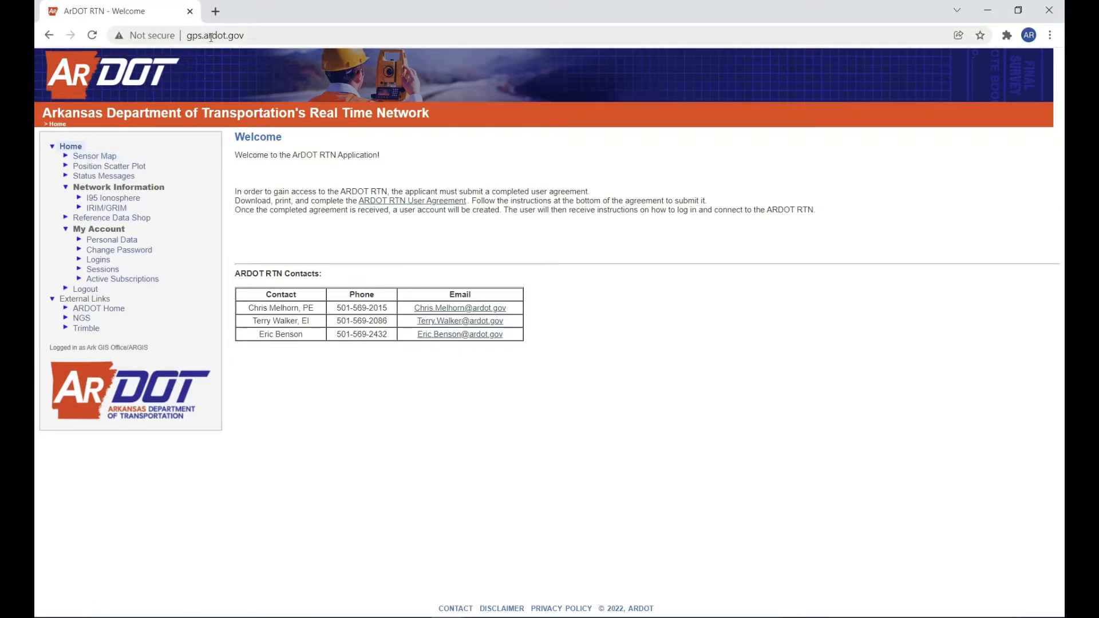
left_click_drag(241, 36, 187, 35)
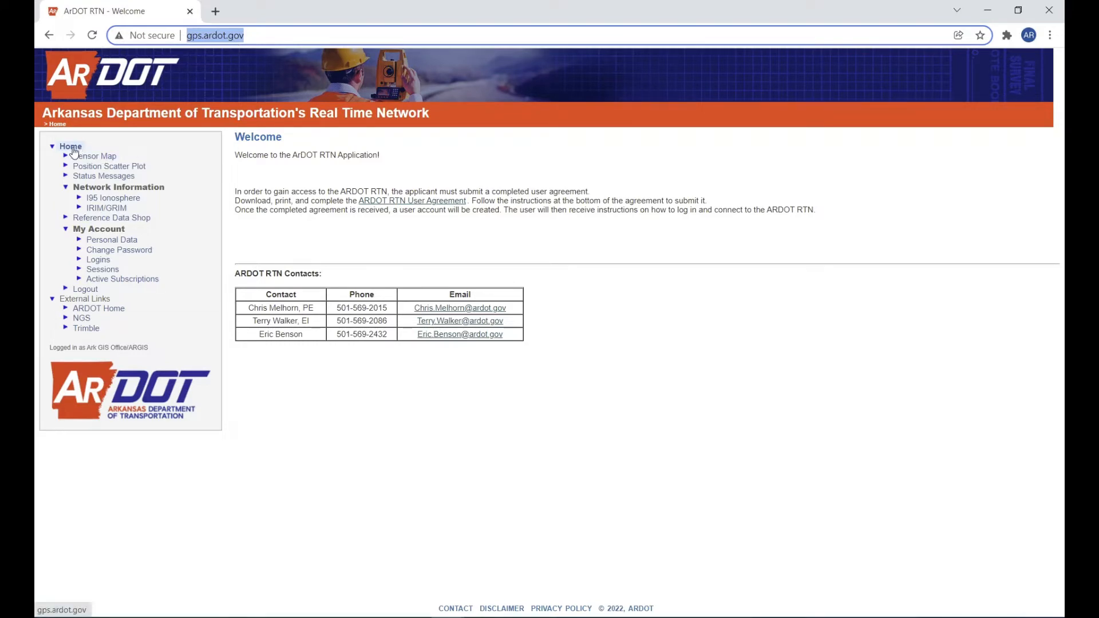
Open the Sensor Map, find the ARFY Fayetteville station, show its Info coordinates, and shrink the browser window.
left_click(107, 159)
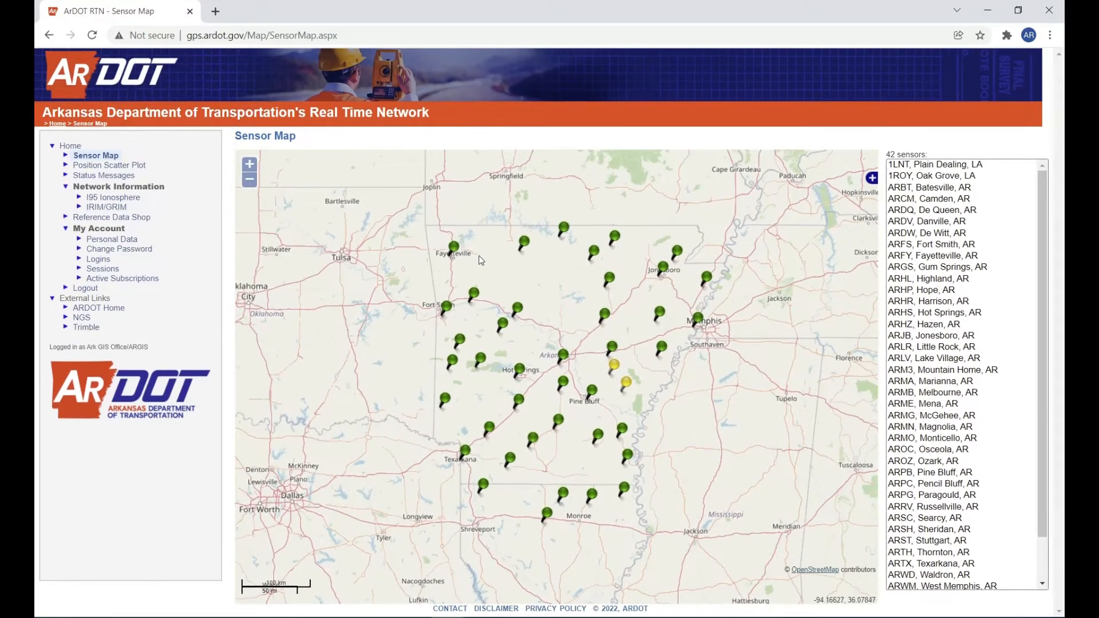
scroll(480, 270, "up", 1)
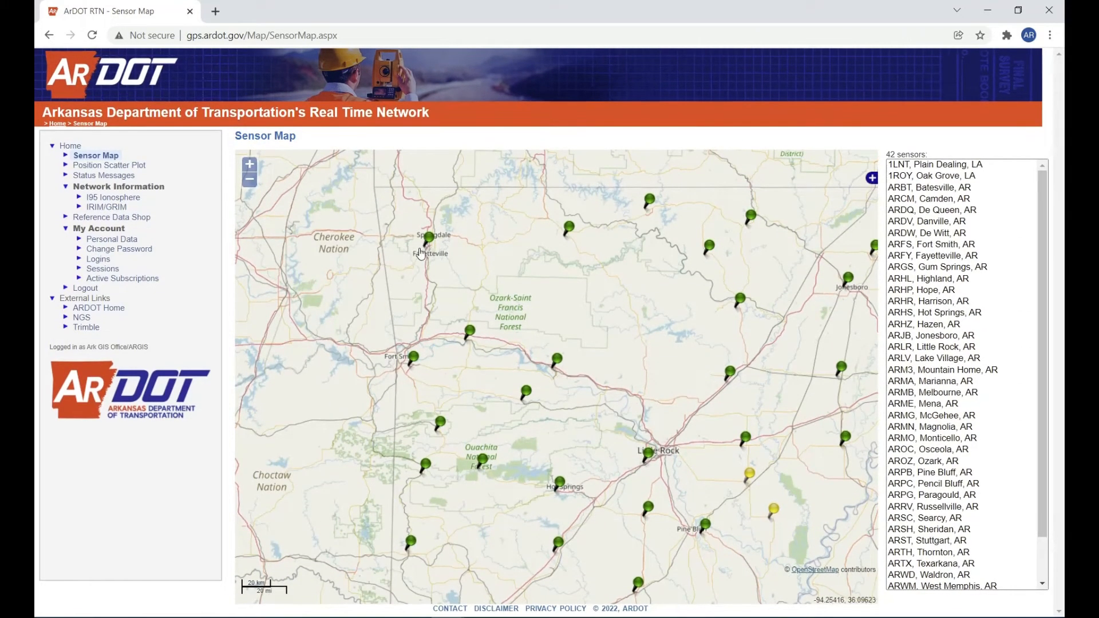
scroll(432, 261, "up", 1)
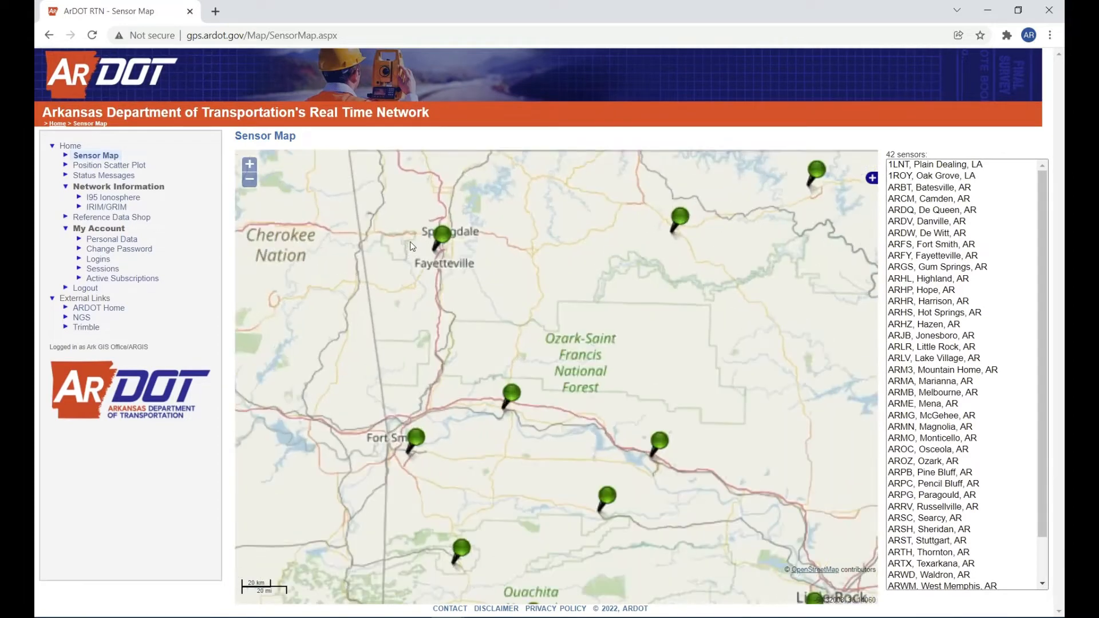
left_click_drag(394, 248, 476, 378)
scroll(421, 298, "up", 1)
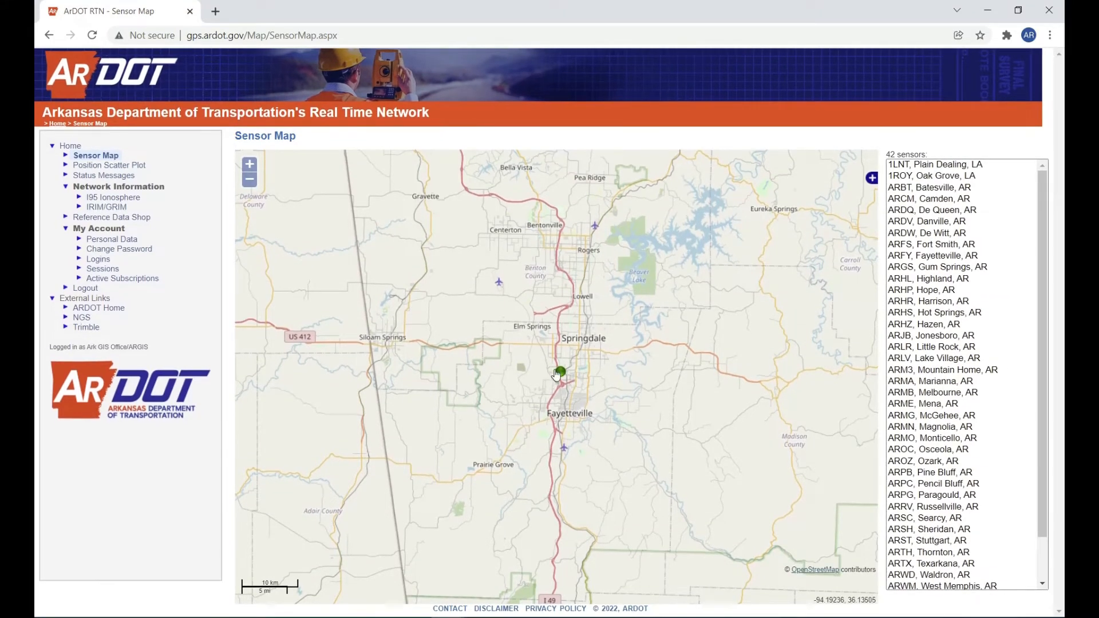
mouse_move(560, 380)
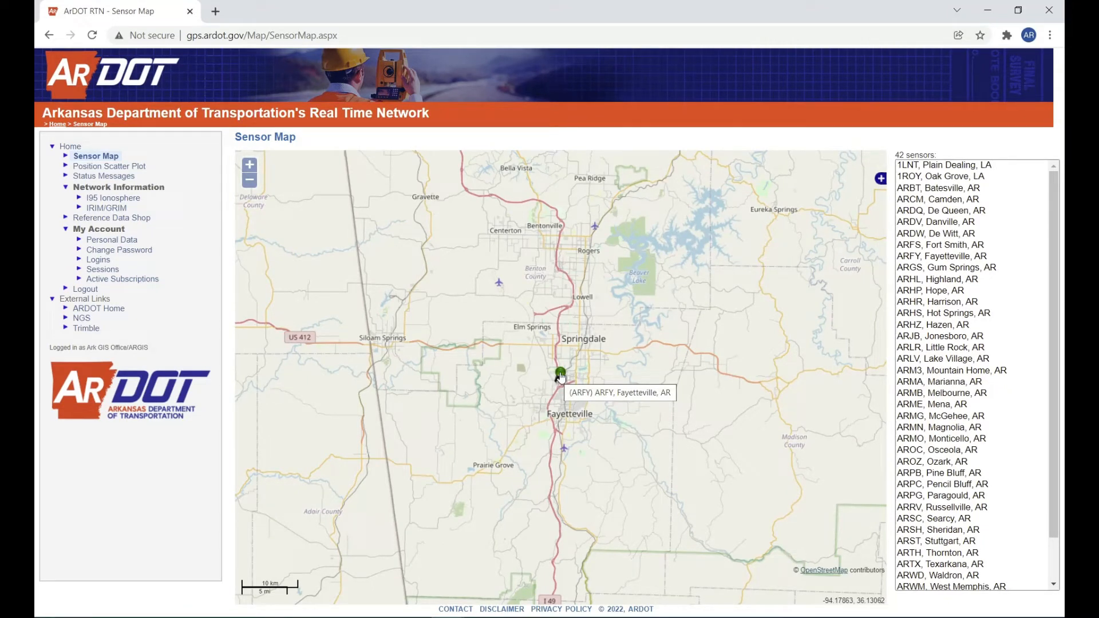
left_click(561, 375)
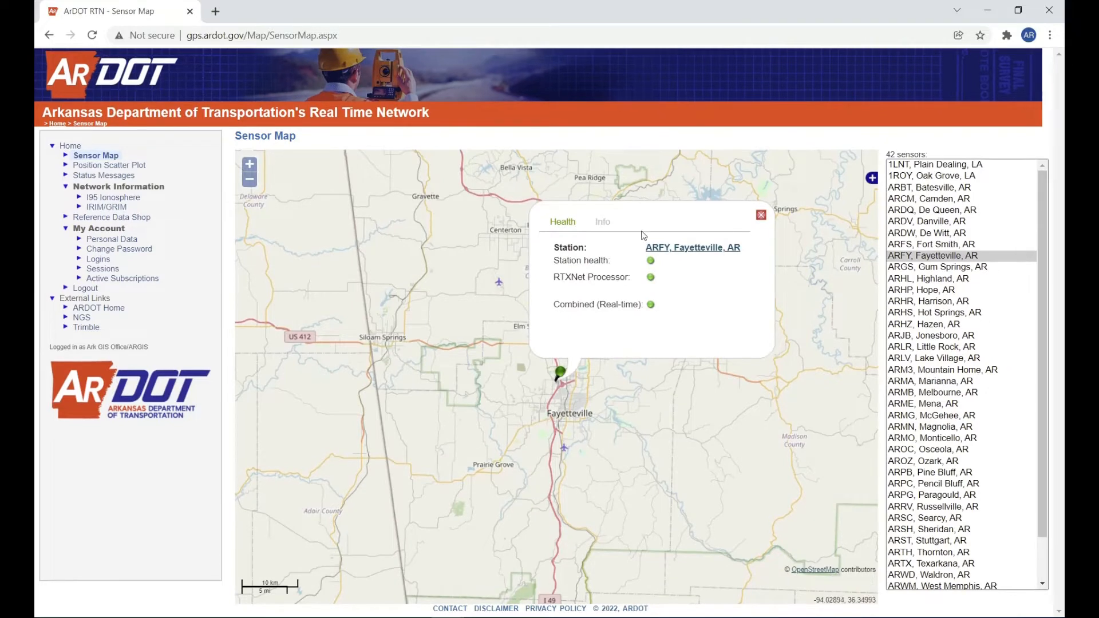
left_click(602, 223)
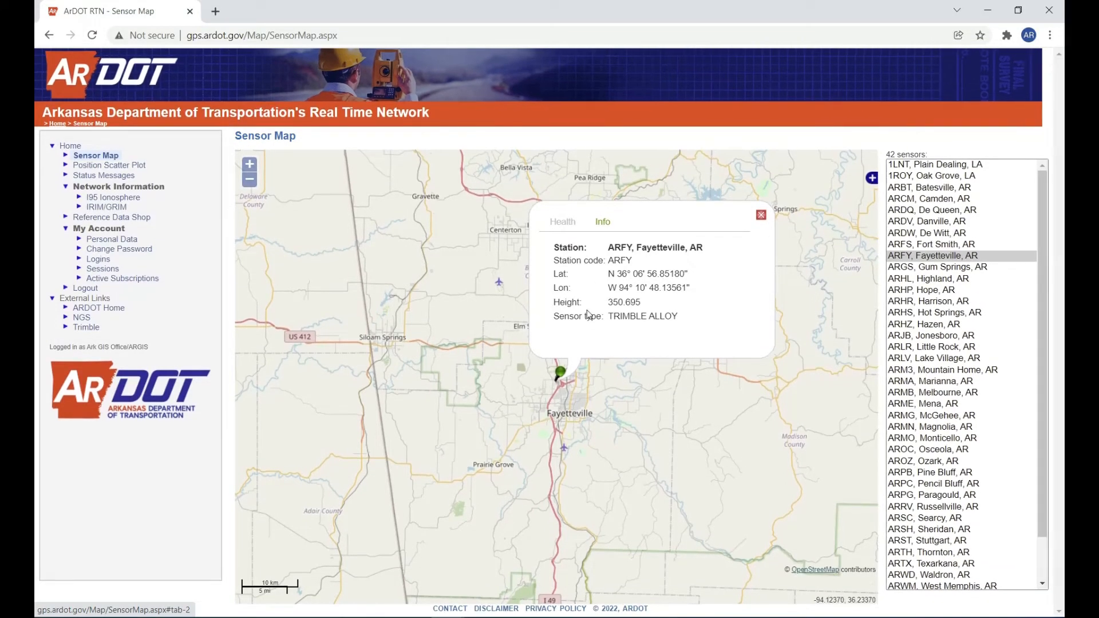
left_click(1013, 10)
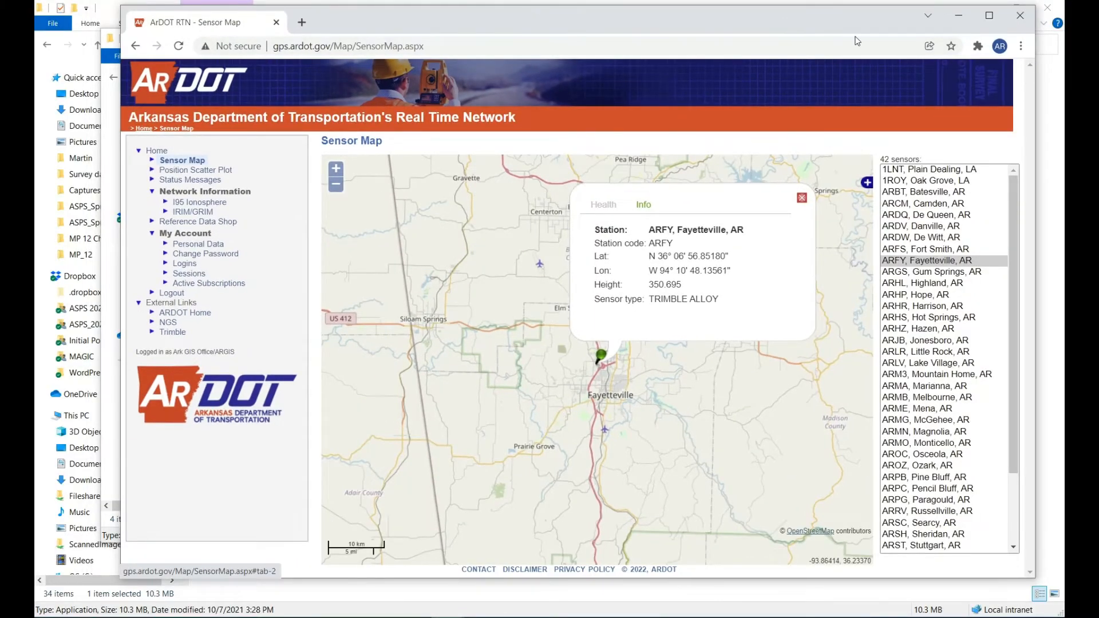
Resize and arrange the Sensor Map browser window beside RTKPOST, keeping the ARFY station coordinates readable.
left_click_drag(1035, 224, 682, 222)
left_click_drag(503, 15, 423, 21)
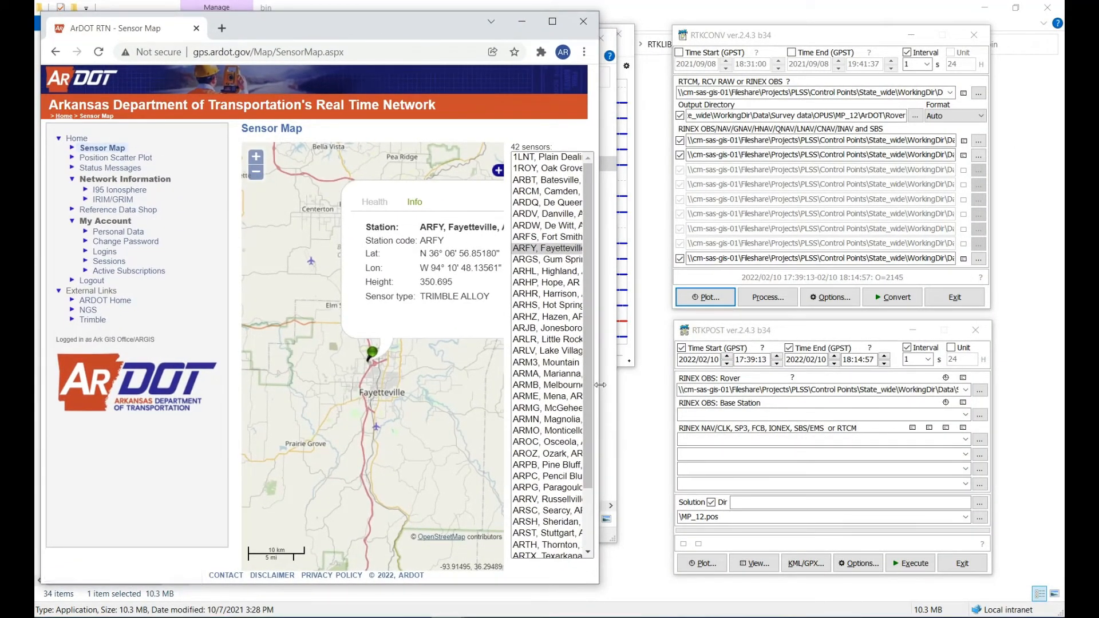
left_click_drag(599, 385, 638, 380)
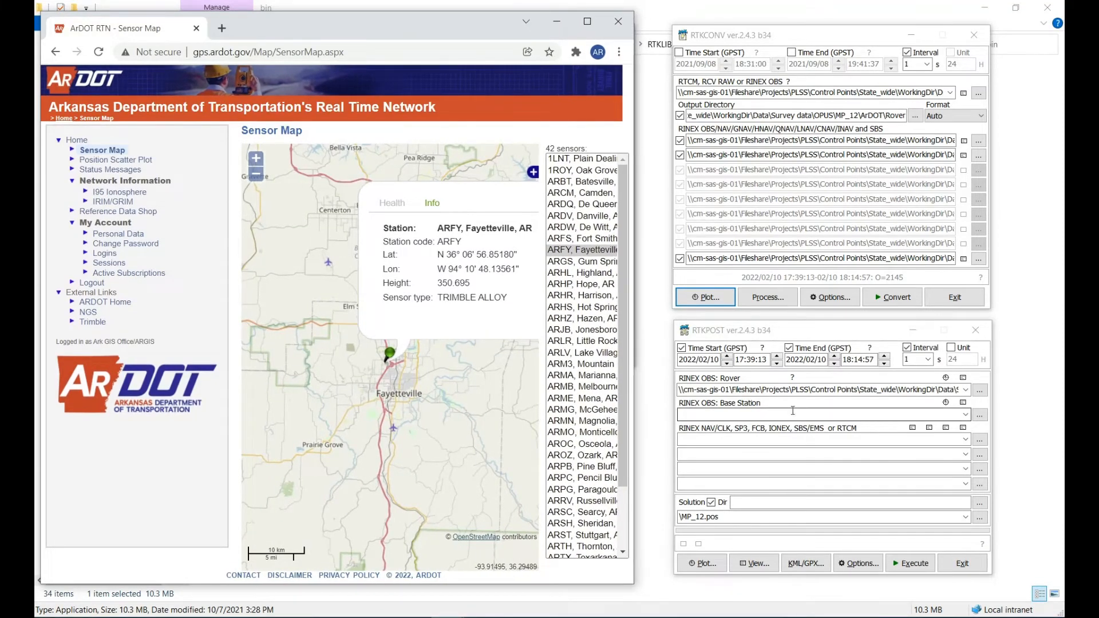
left_click_drag(808, 332, 797, 332)
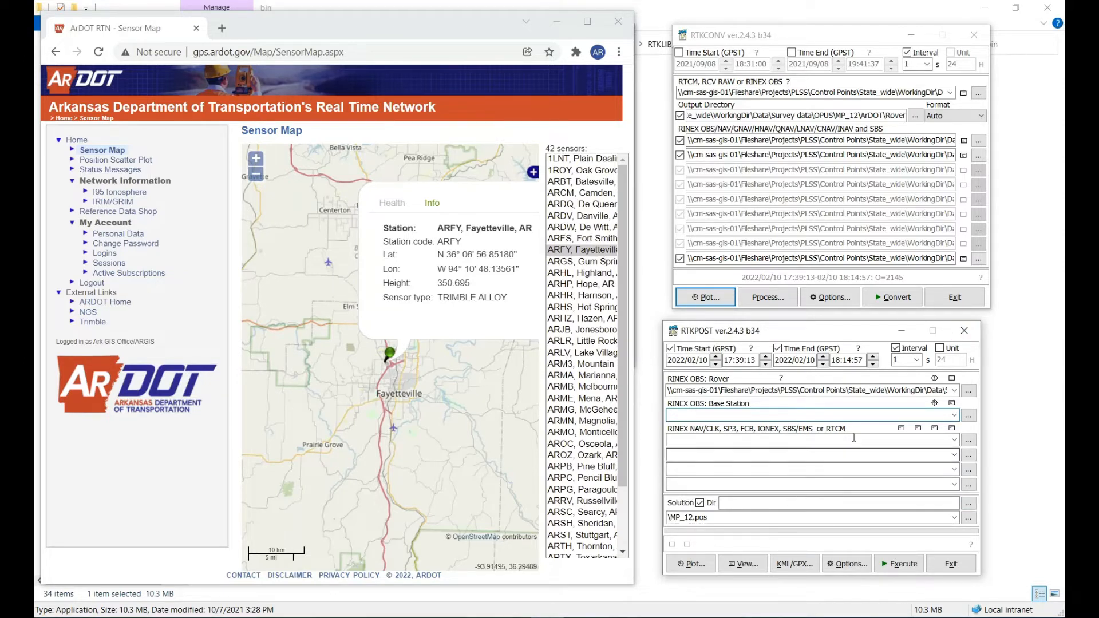
Open the RTKPOST position options and set the base station latitude to 36 06 56.85180.
left_click(846, 564)
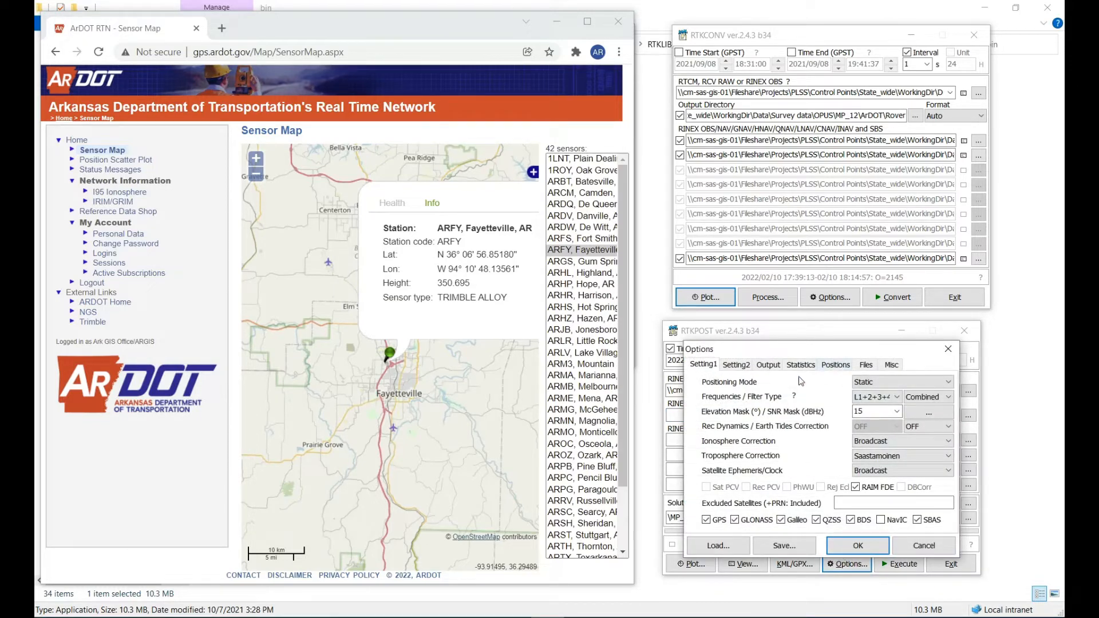
left_click(827, 365)
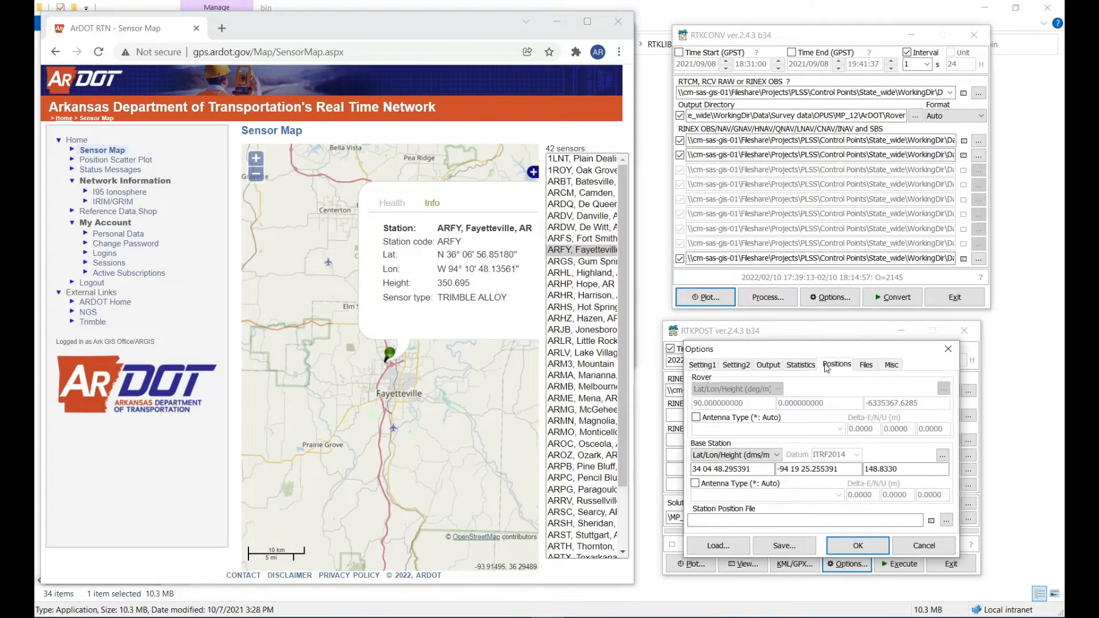
left_click(709, 470)
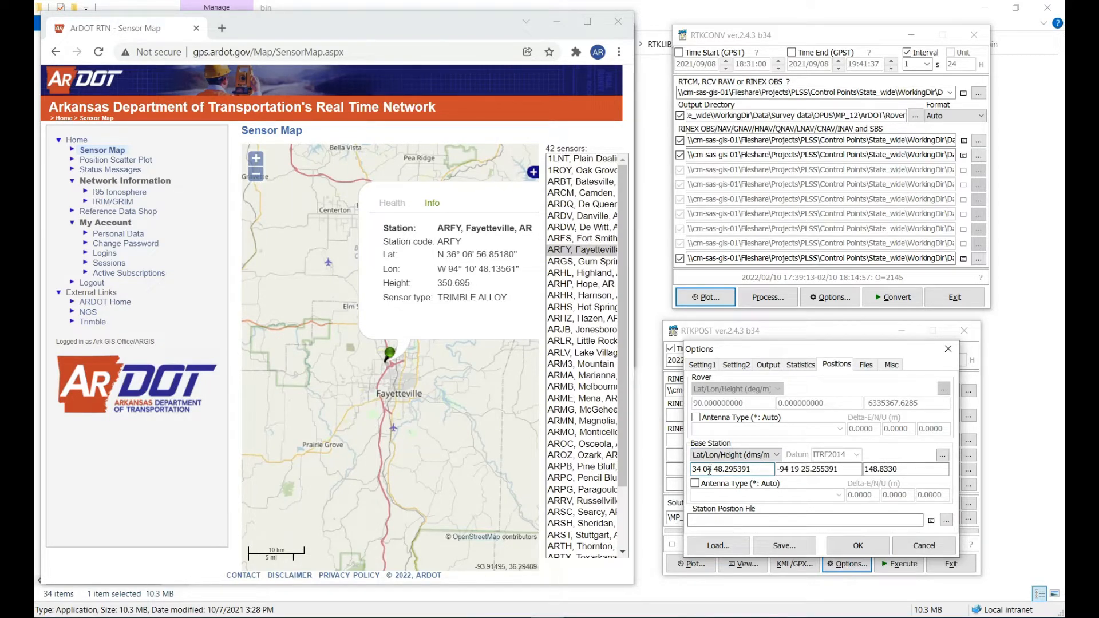
key("Left")
key("Left")
key("Left")
key("Left")
key("BackSpace")
type("6")
key("BackSpace")
key("BackSpace")
type("06")
left_click(723, 469)
key("Right")
key("Right")
key("Right")
key("Right")
key("BackSpace")
key("BackSpace")
key("BackSpace")
key("BackSpace")
key("BackSpace")
key("BackSpace")
key("BackSpace")
type("56.8518")
Set the base station longitude to -94 10 48.13561.
left_click(789, 469)
key("BackSpace")
type("0")
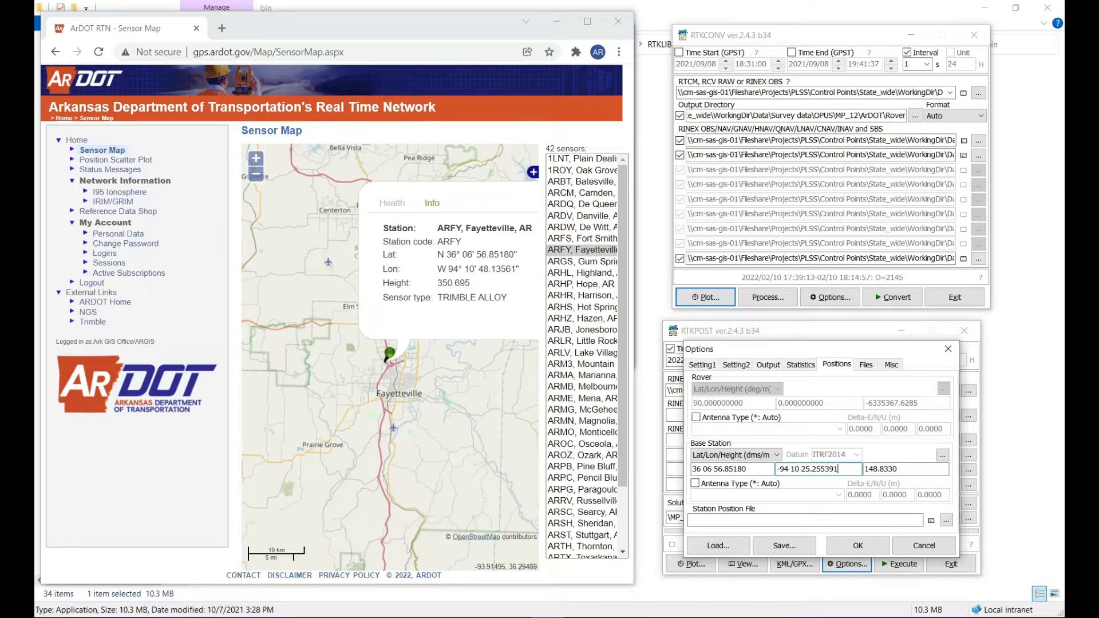
key("BackSpace")
key("BackSpace")
key("BackSpace")
key("BackSpace")
key("BackSpace")
key("BackSpace")
key("BackSpace")
key("BackSpace")
type("48.13561")
Set the base station height to 350.695, keep the Lat/Lon/Height (dms/m) format, and accept the options.
left_click_drag(898, 469, 870, 474)
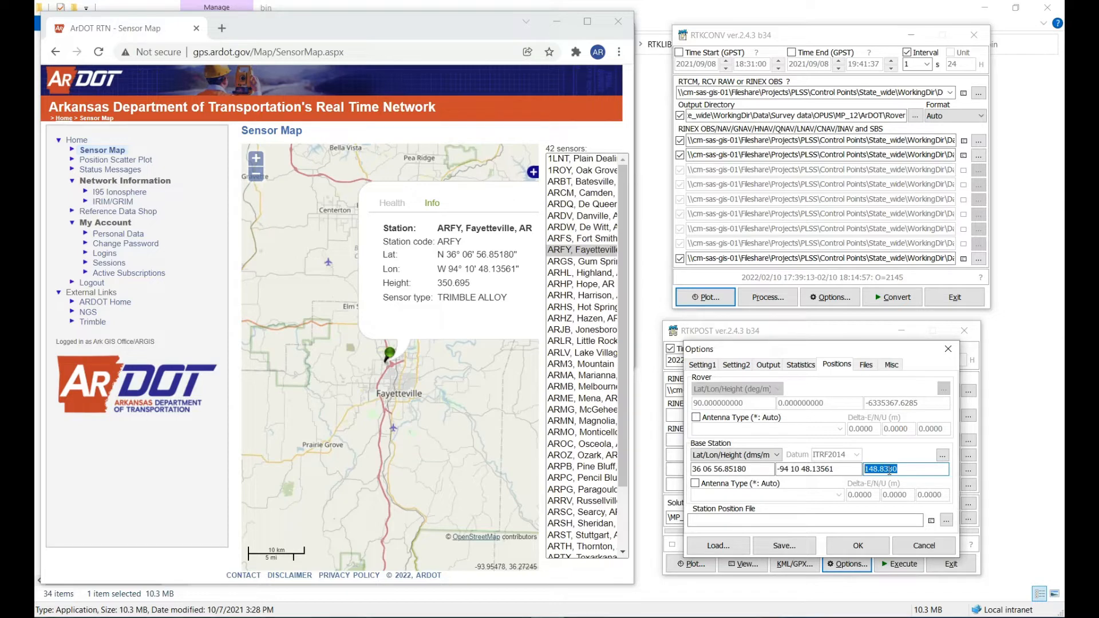
type("350")
left_click(778, 454)
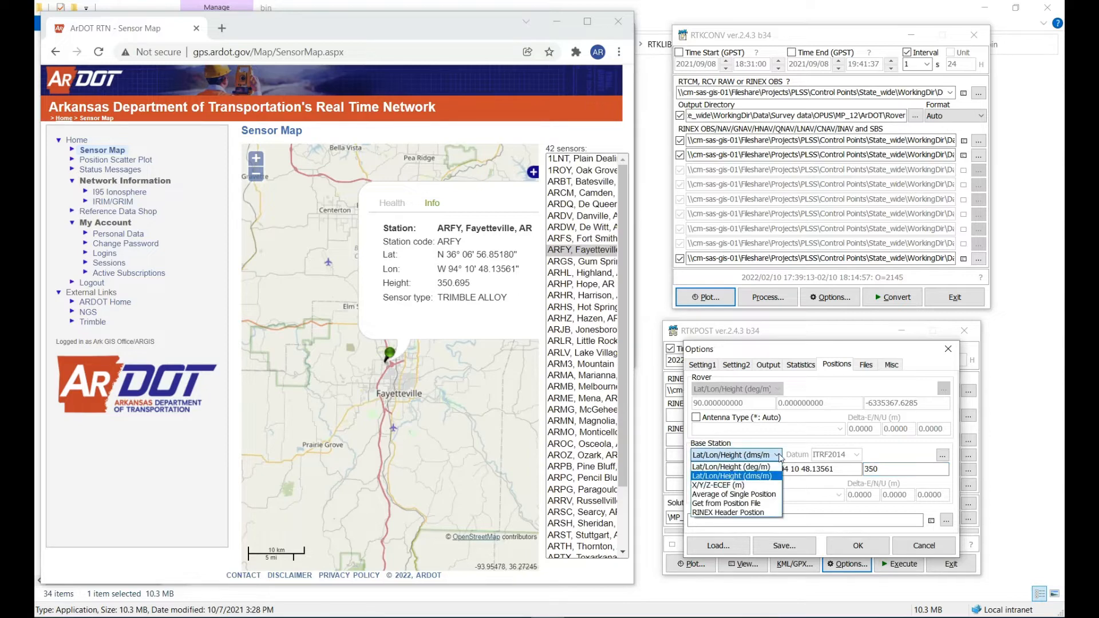
left_click(776, 457)
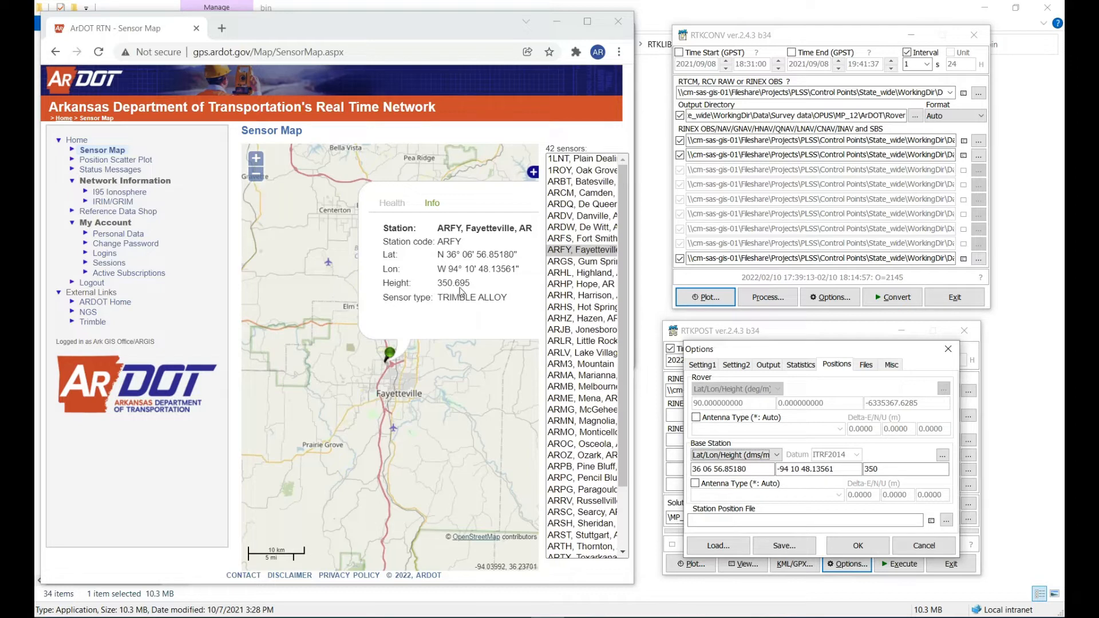
left_click(886, 468)
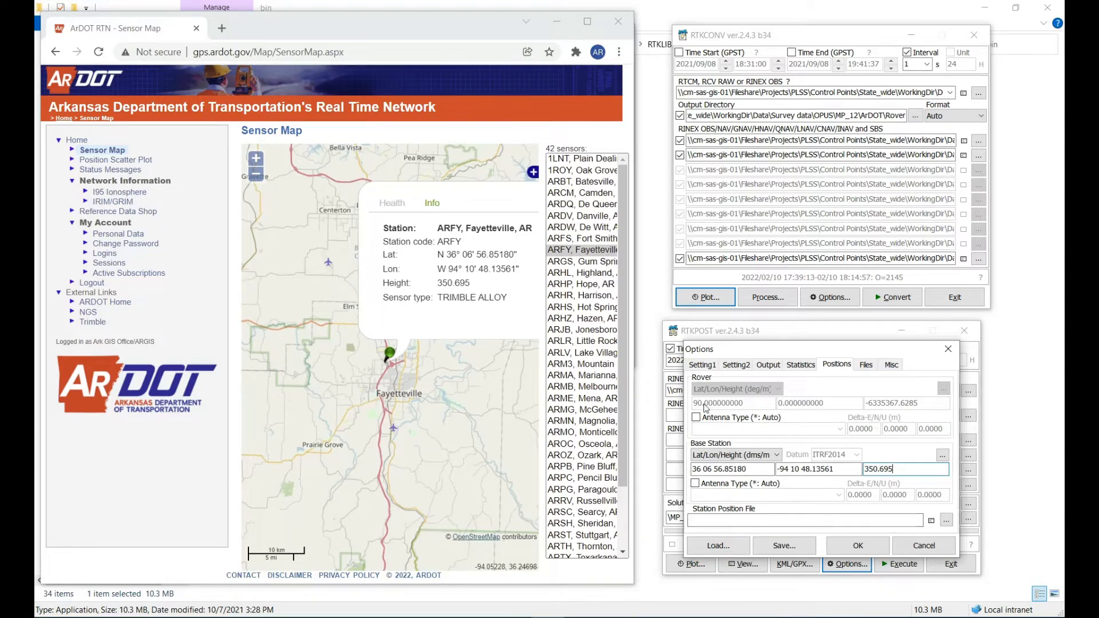
left_click(843, 552)
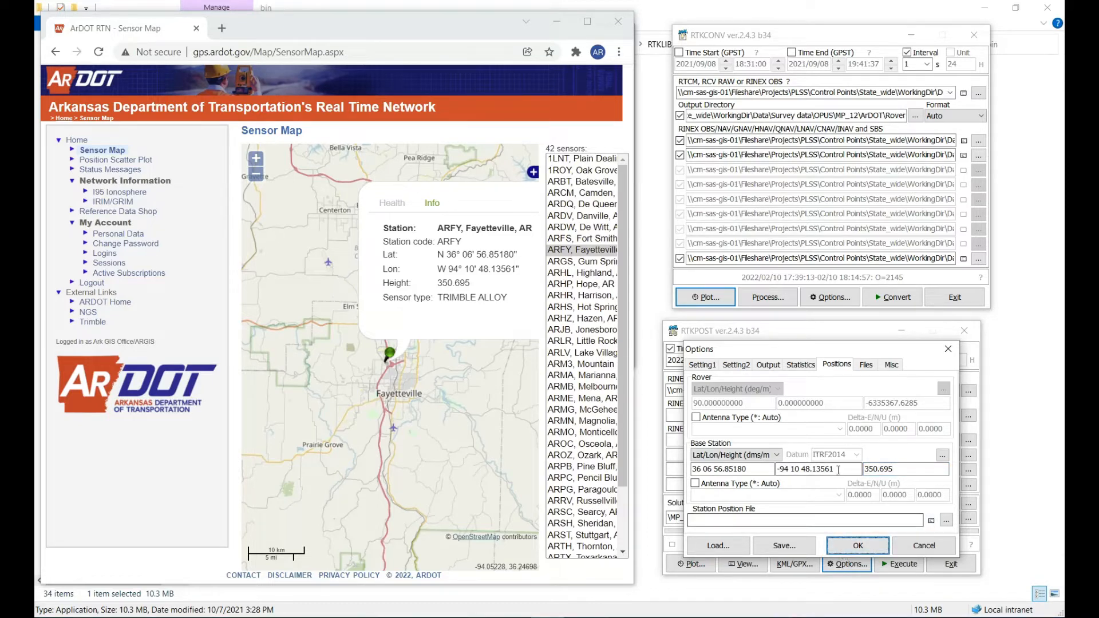
key("Return")
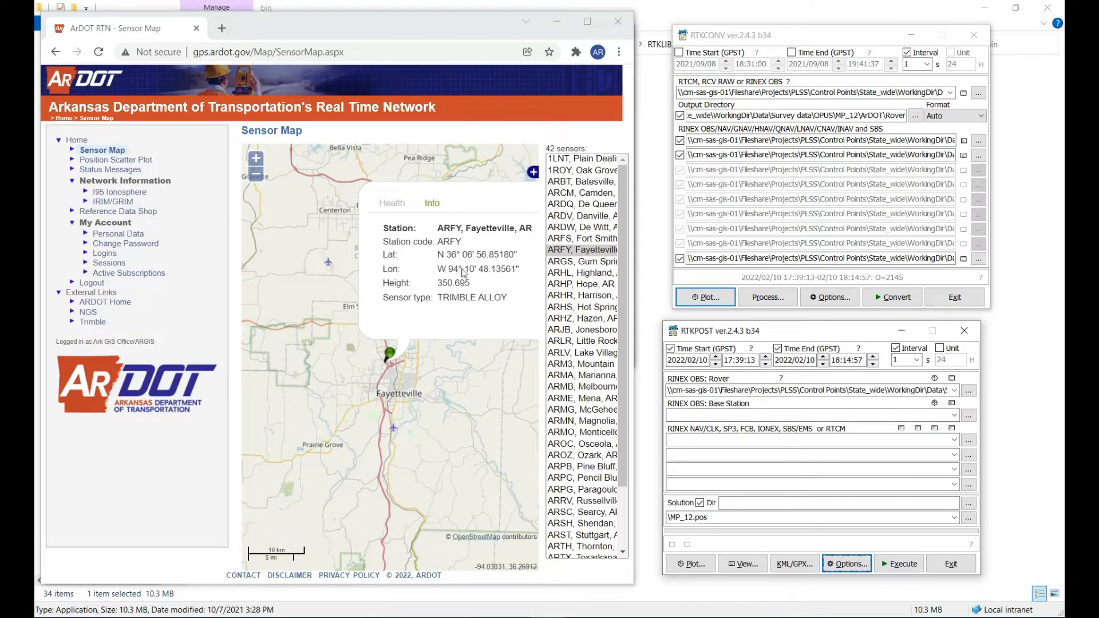
Maximize the ArDOT RTN browser window and review the network's stations on the Sensor Map and in the sensor list.
left_click(588, 26)
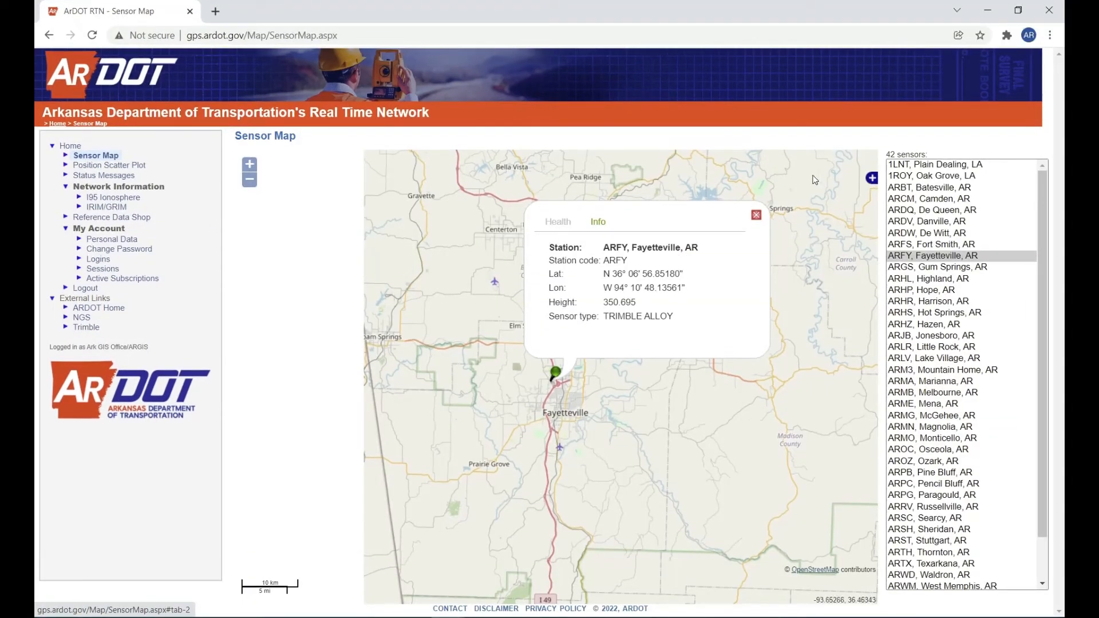
scroll(534, 458, "down", 3)
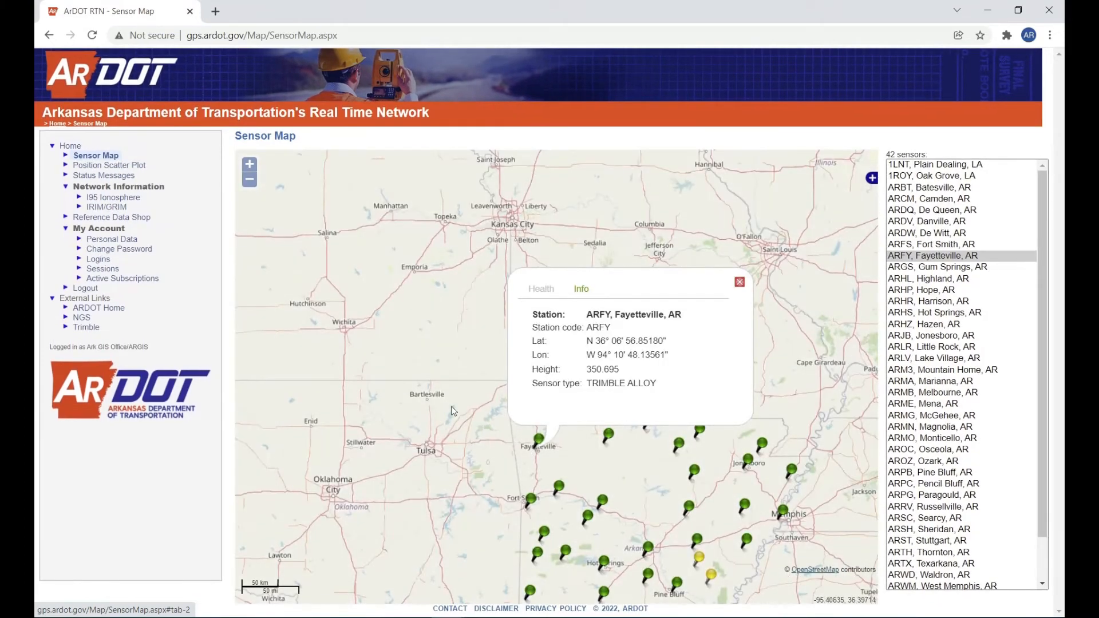
scroll(972, 266, "down", 1)
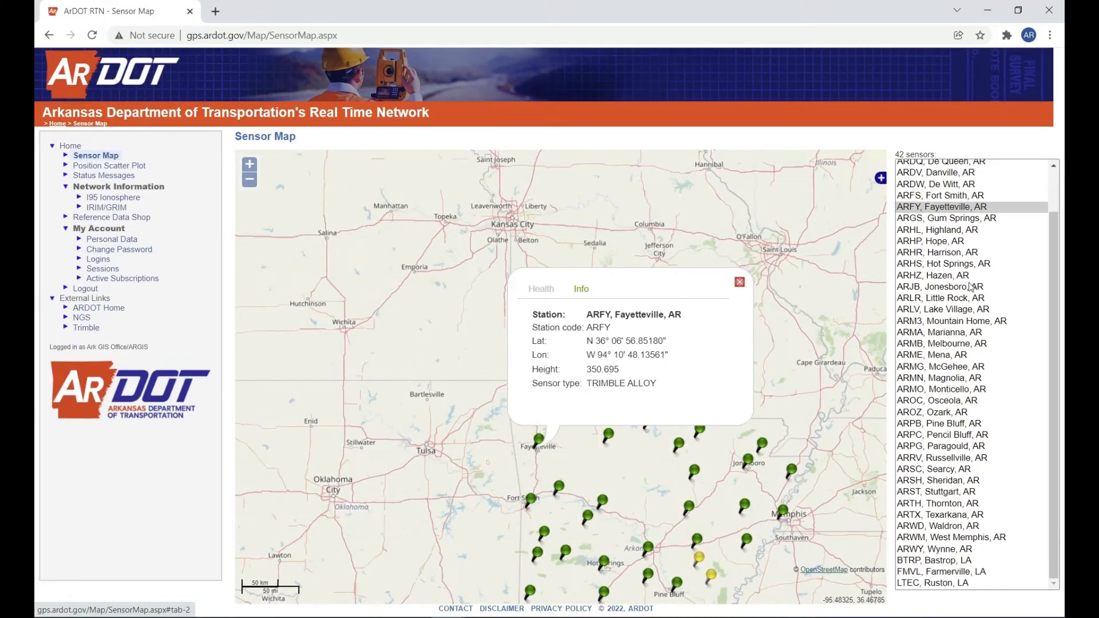
left_click(88, 160)
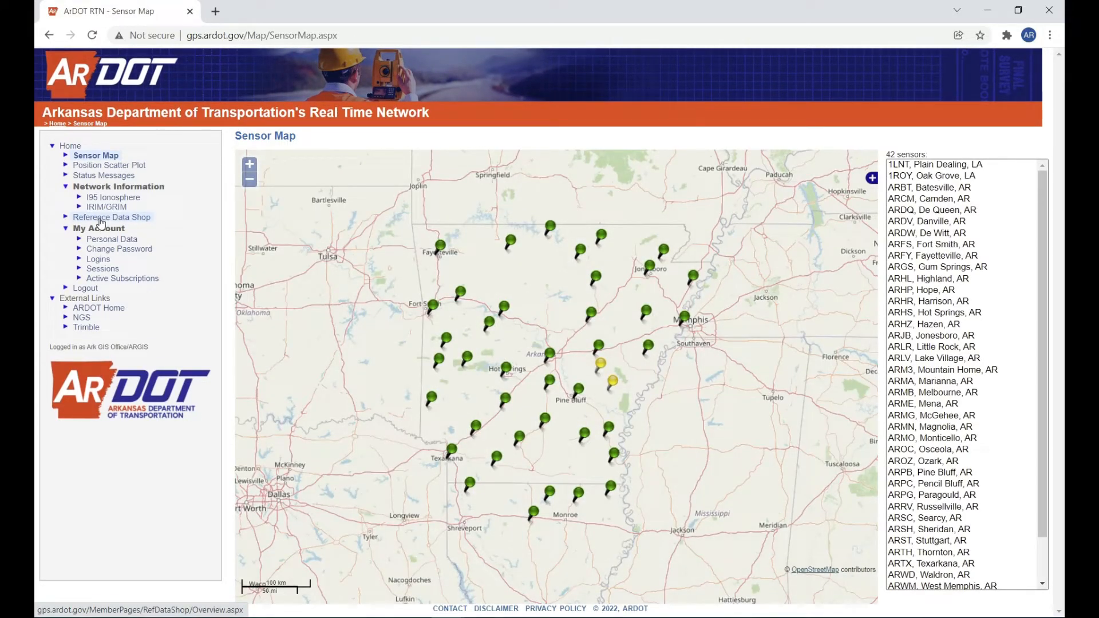
Start a new Reference Data Shop order for the CORS station ARFY and continue to the date and time selection.
left_click(100, 221)
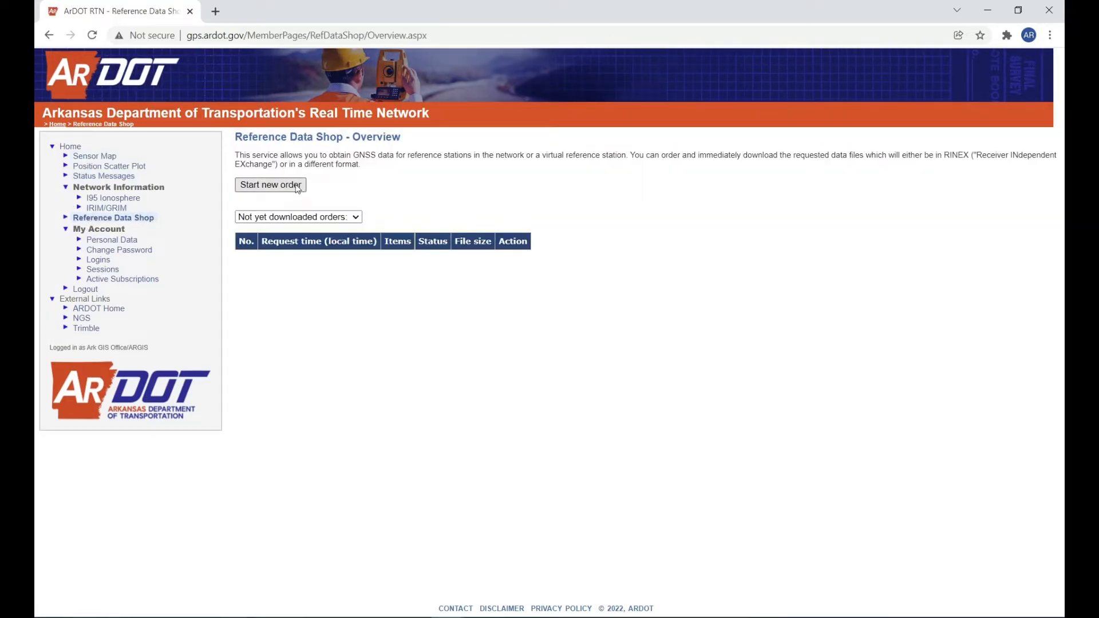
left_click(356, 218)
left_click(391, 200)
left_click(288, 186)
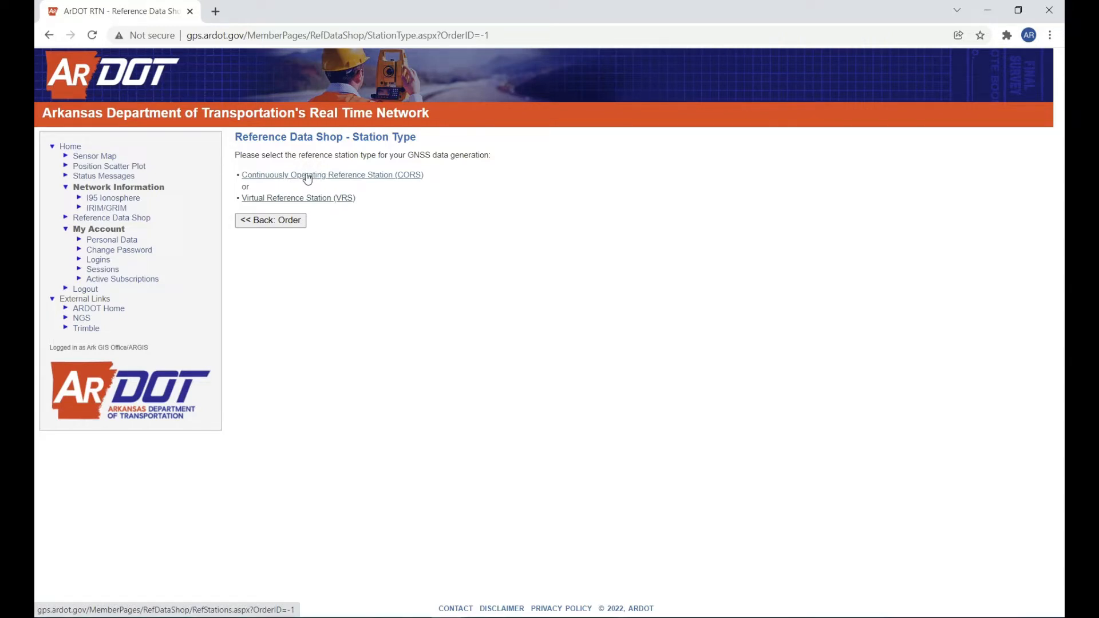
left_click(372, 176)
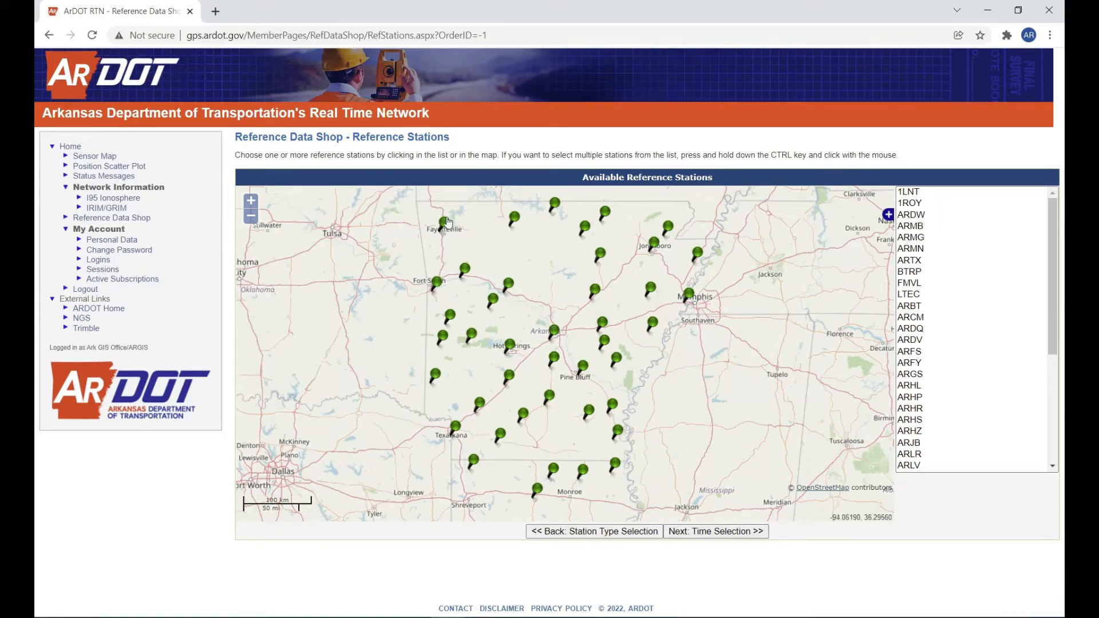
left_click(444, 224)
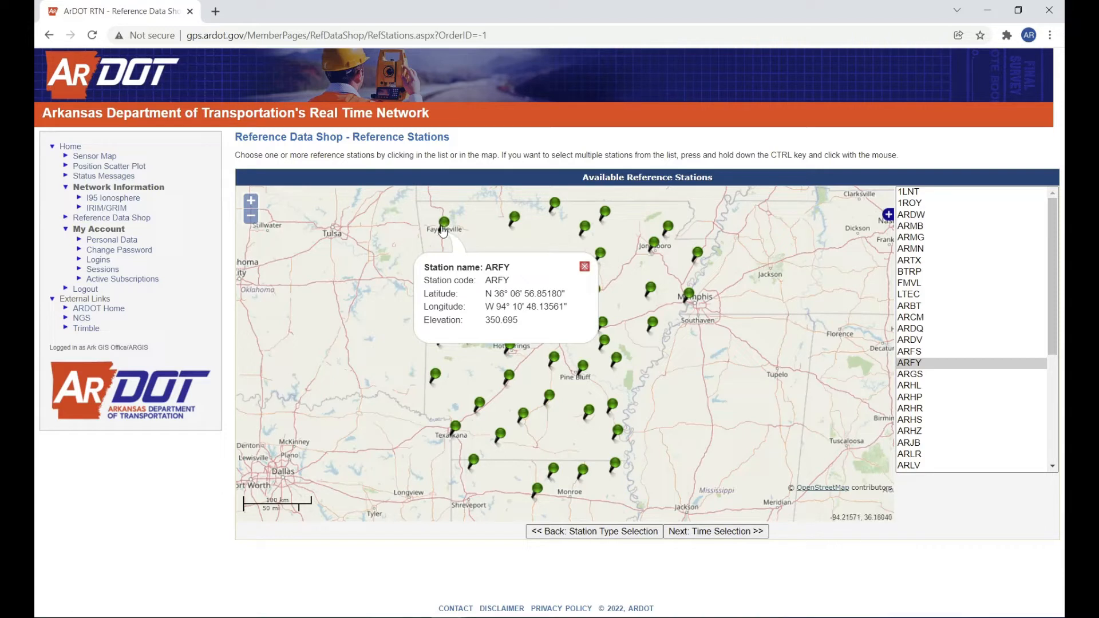
left_click(712, 533)
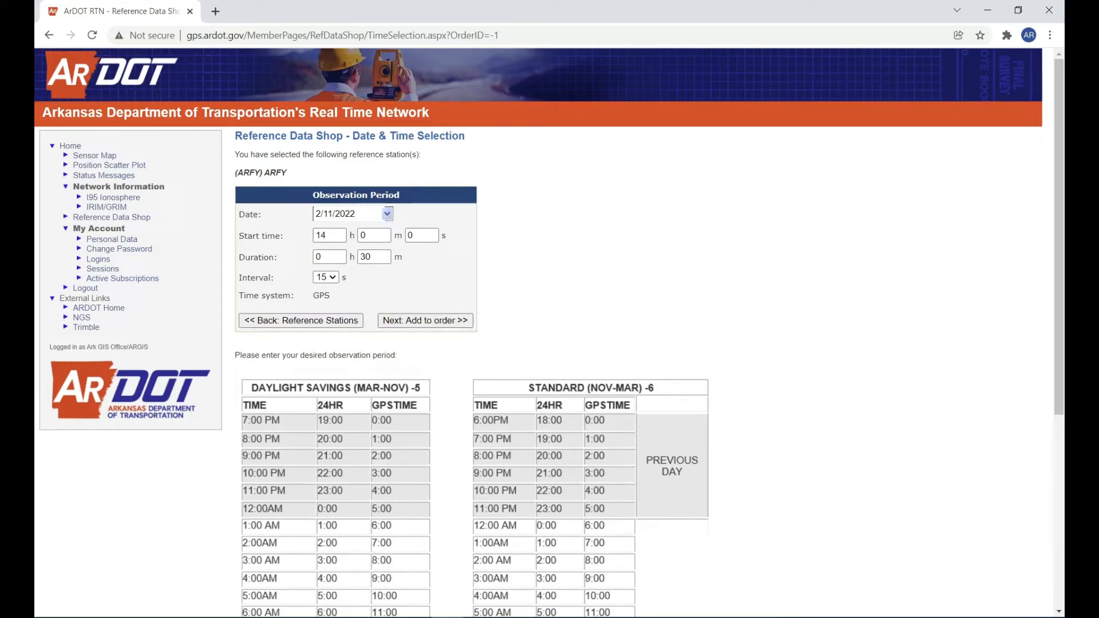
Place the rover observation plot beside the order form and set the observation date to 2/10/2022.
mouse_move(547, 617)
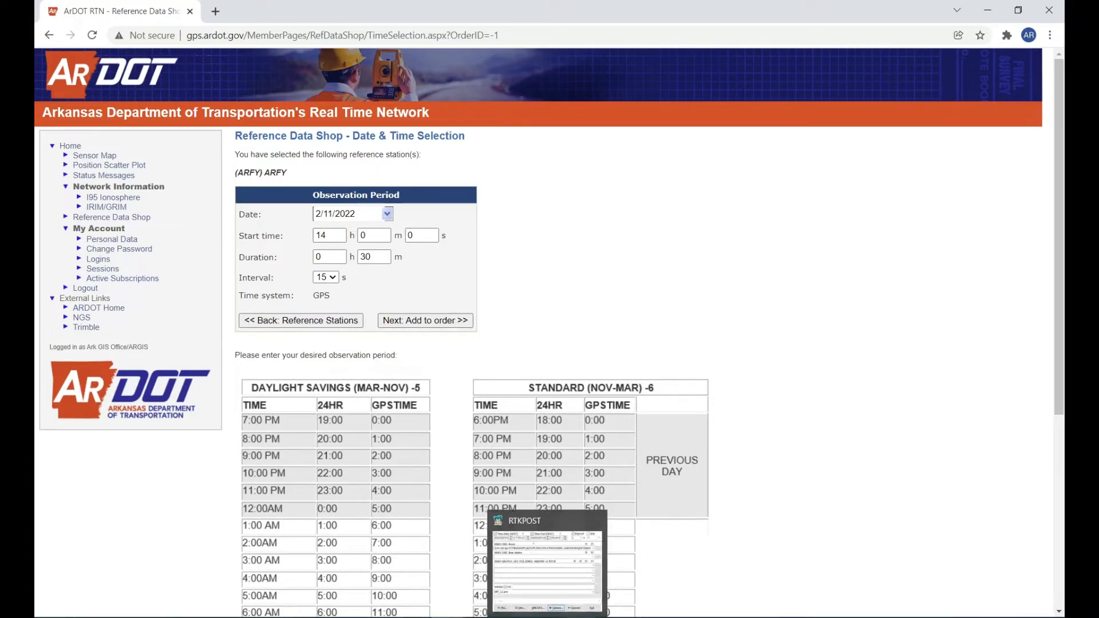
left_click(546, 566)
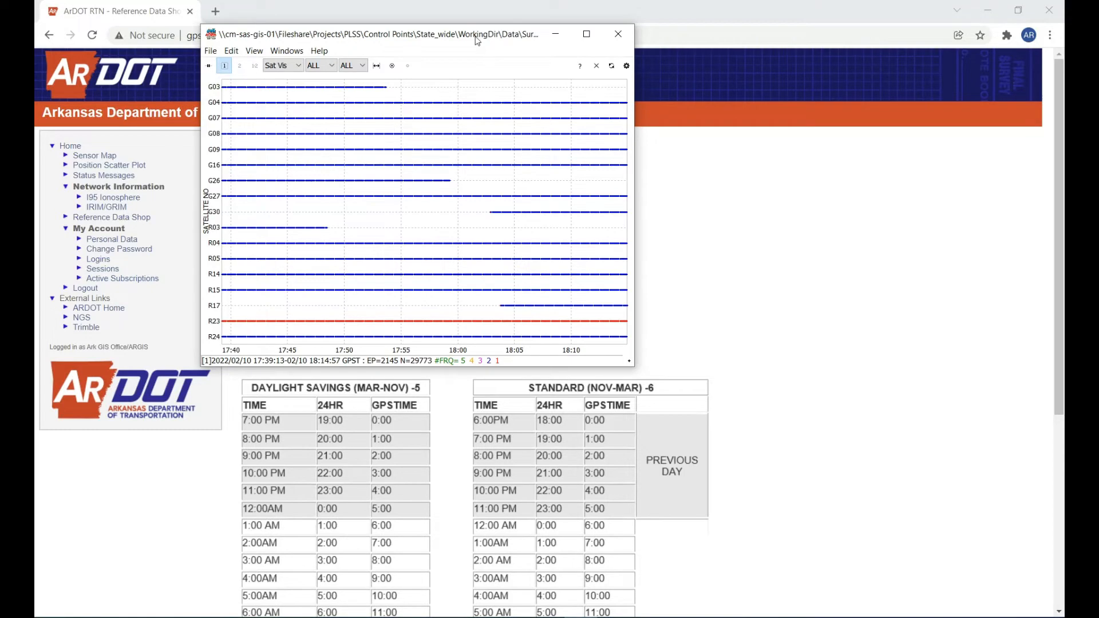
left_click_drag(477, 40, 850, 39)
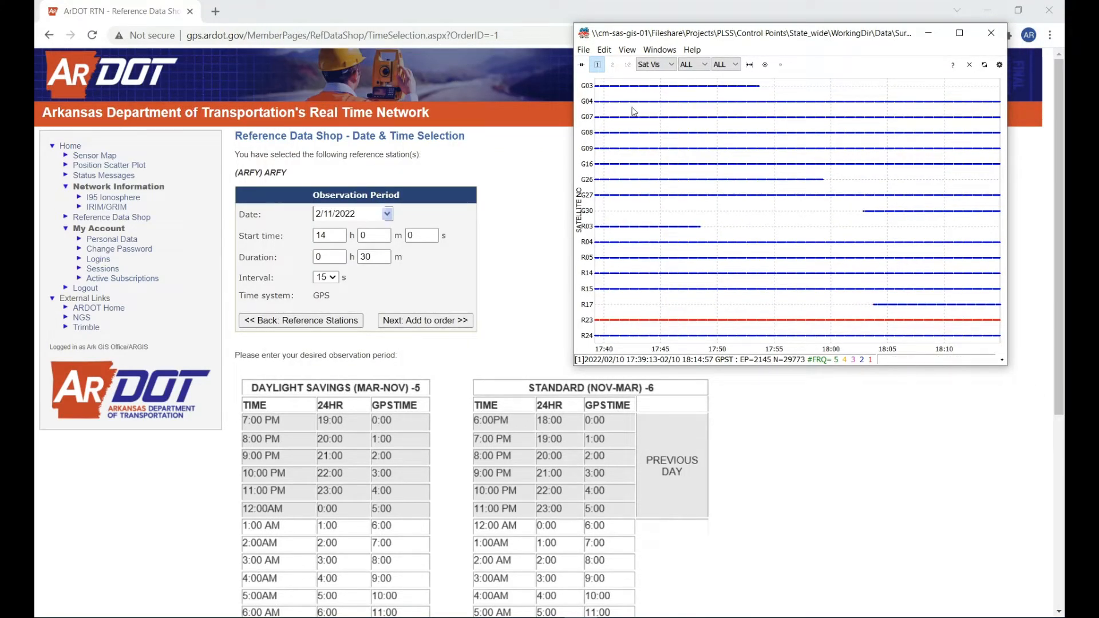
left_click(387, 214)
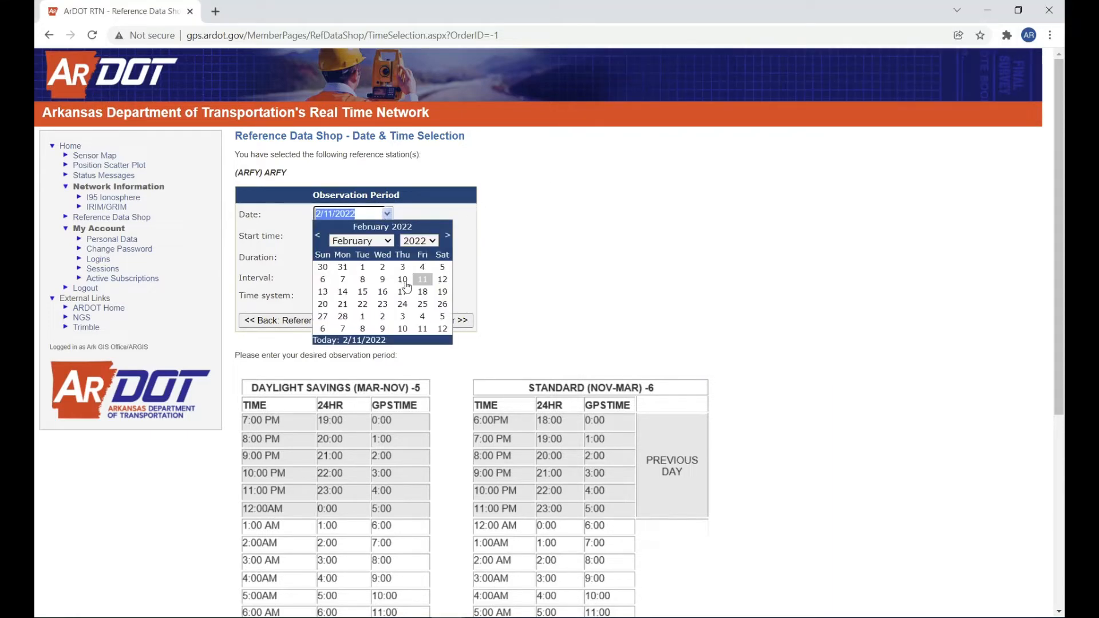
left_click(1019, 10)
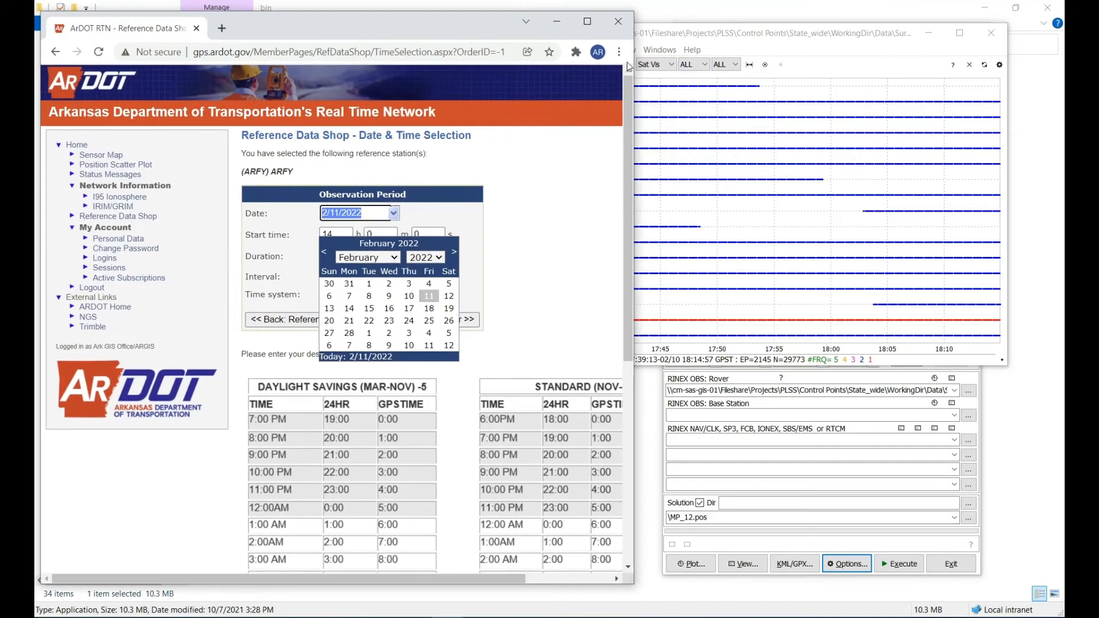
left_click(410, 297)
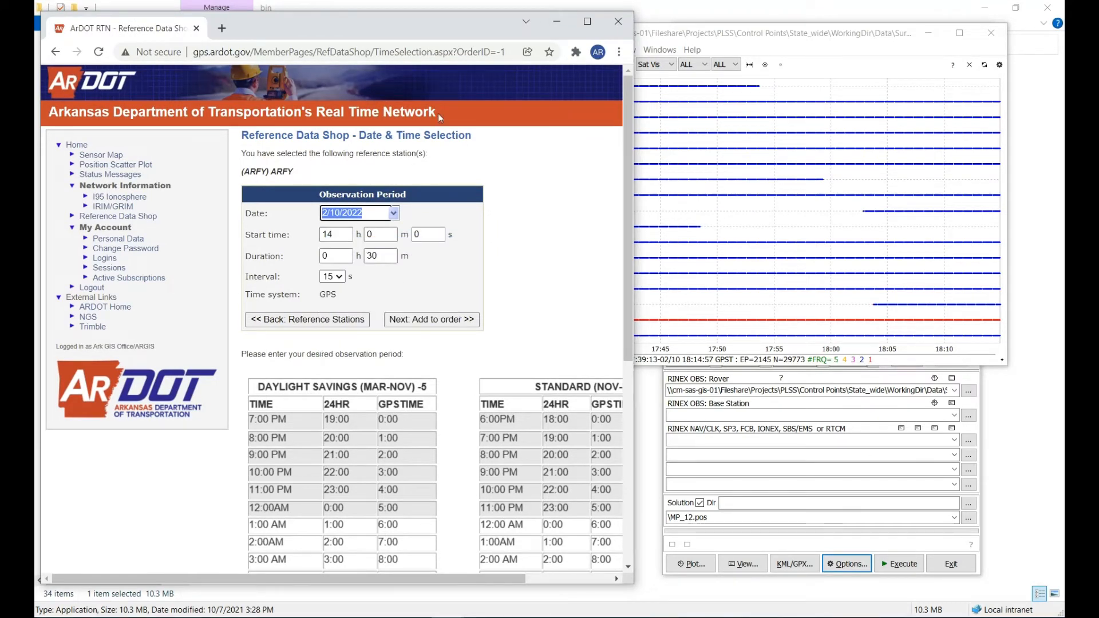
left_click(793, 34)
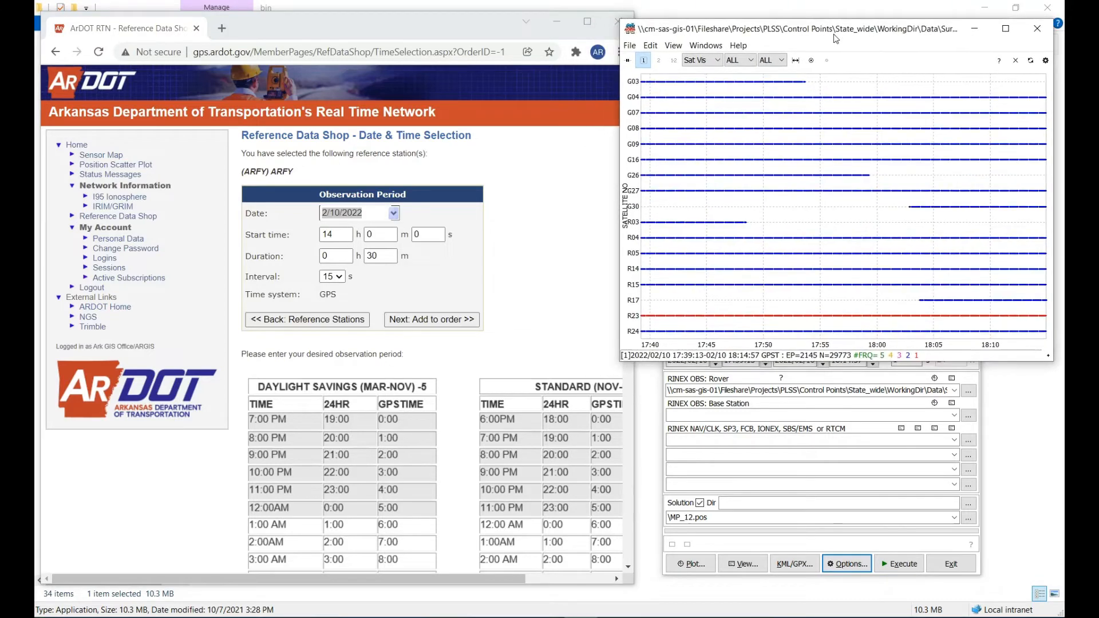
mouse_move(836, 39)
left_mouse_down()
mouse_move(858, 38)
mouse_move(845, 38)
left_mouse_up()
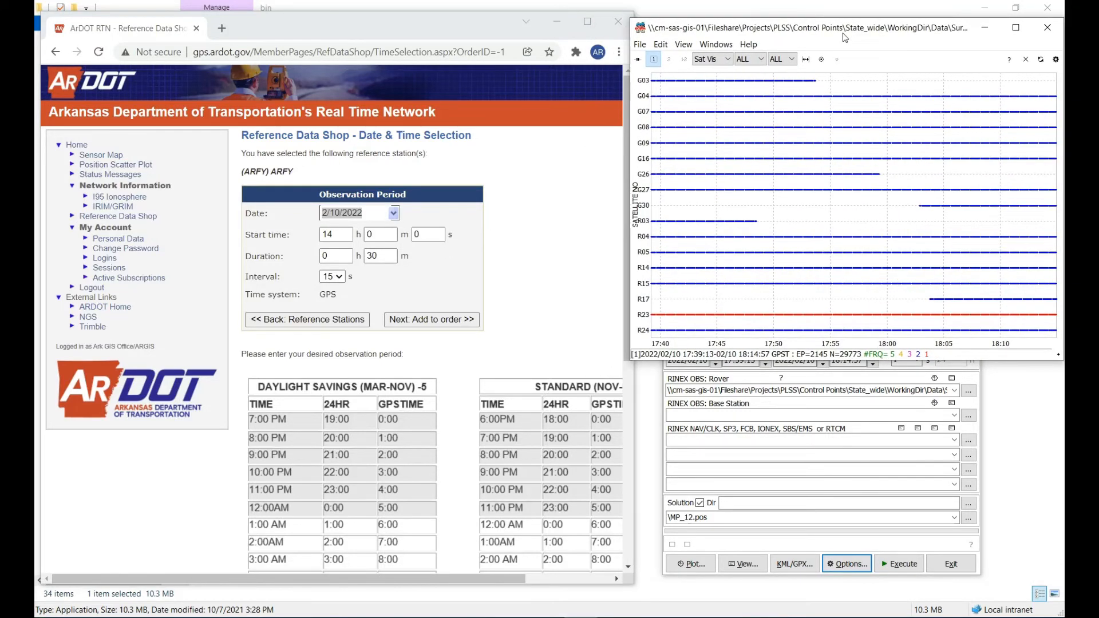
Set the observation start time to 17 h 30 m.
double_click(341, 232)
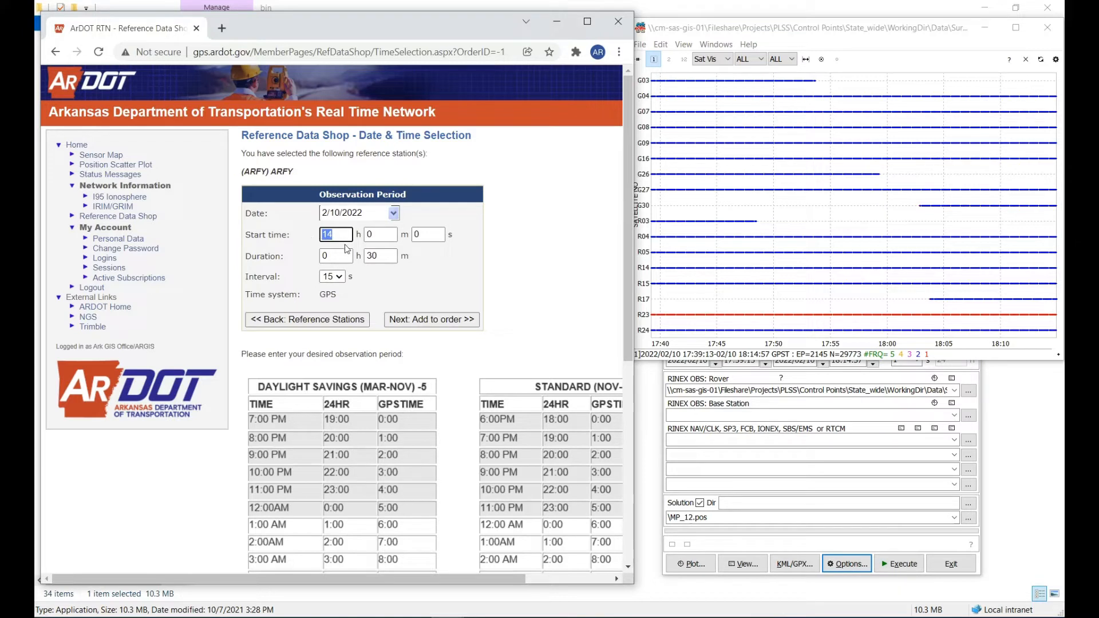
type("17")
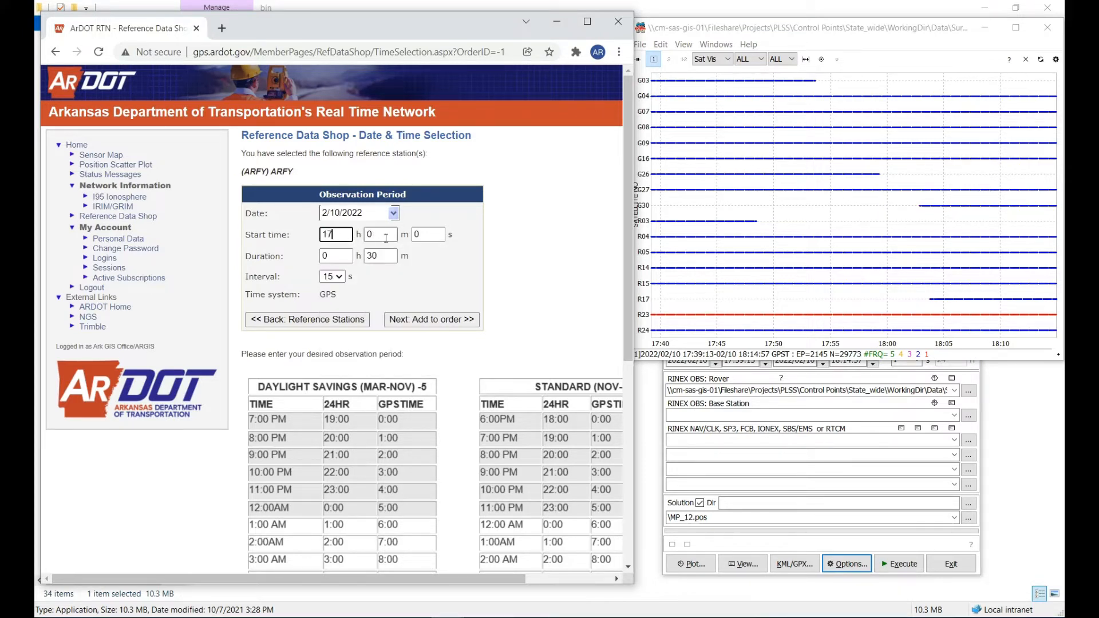
key("Tab")
type("0")
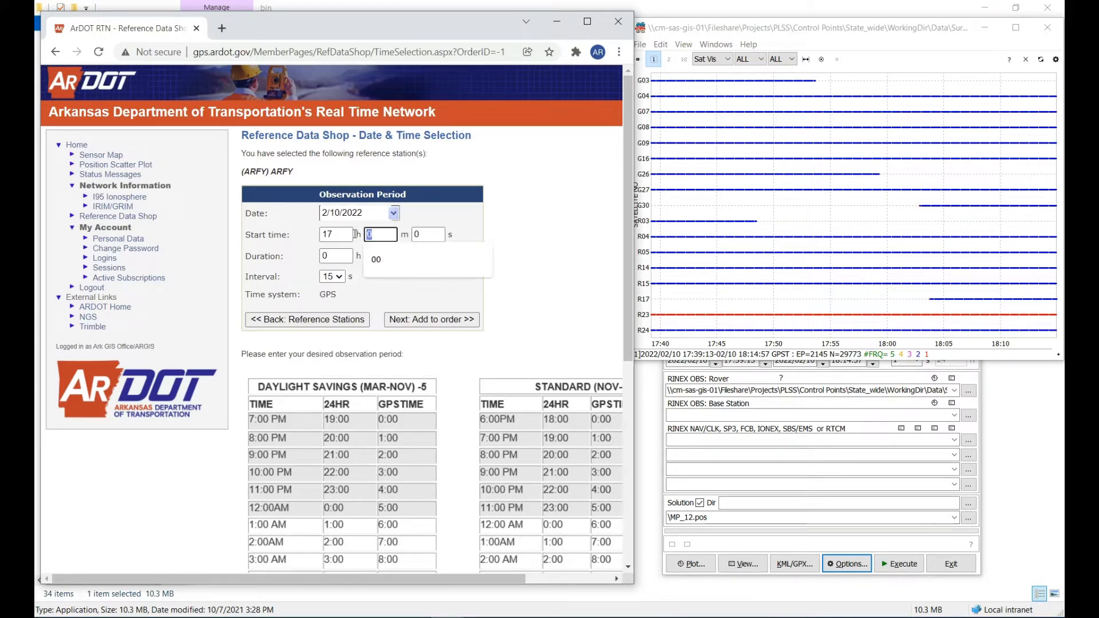
type("3")
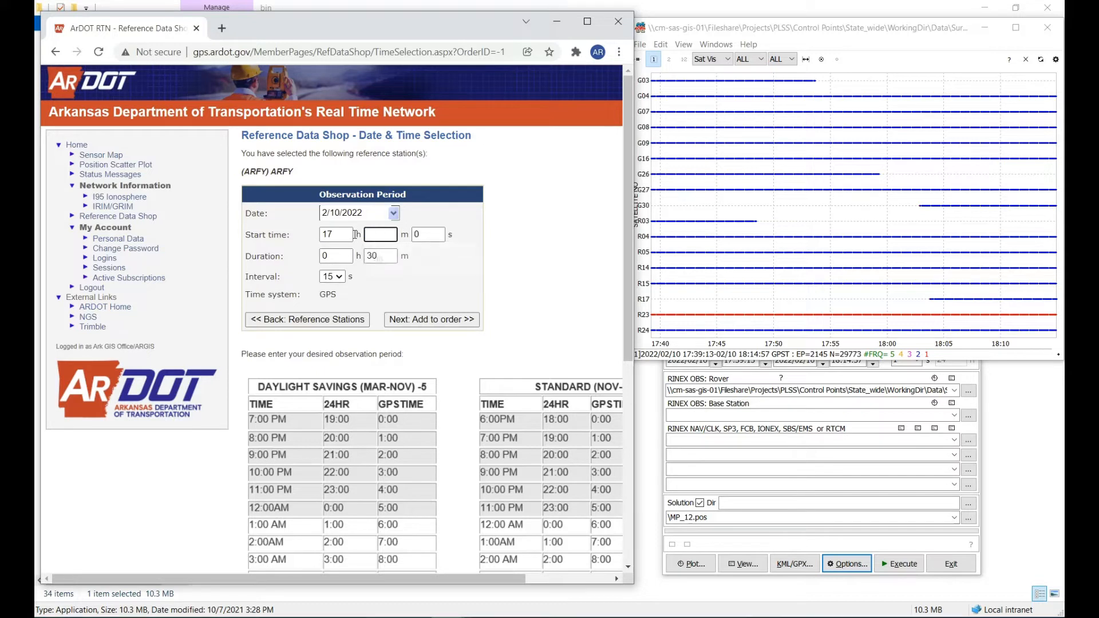
type("30")
Set the observation duration to 1 h 0 m in the order form.
left_click_drag(342, 255, 307, 257)
type("1")
left_click_drag(383, 255, 366, 256)
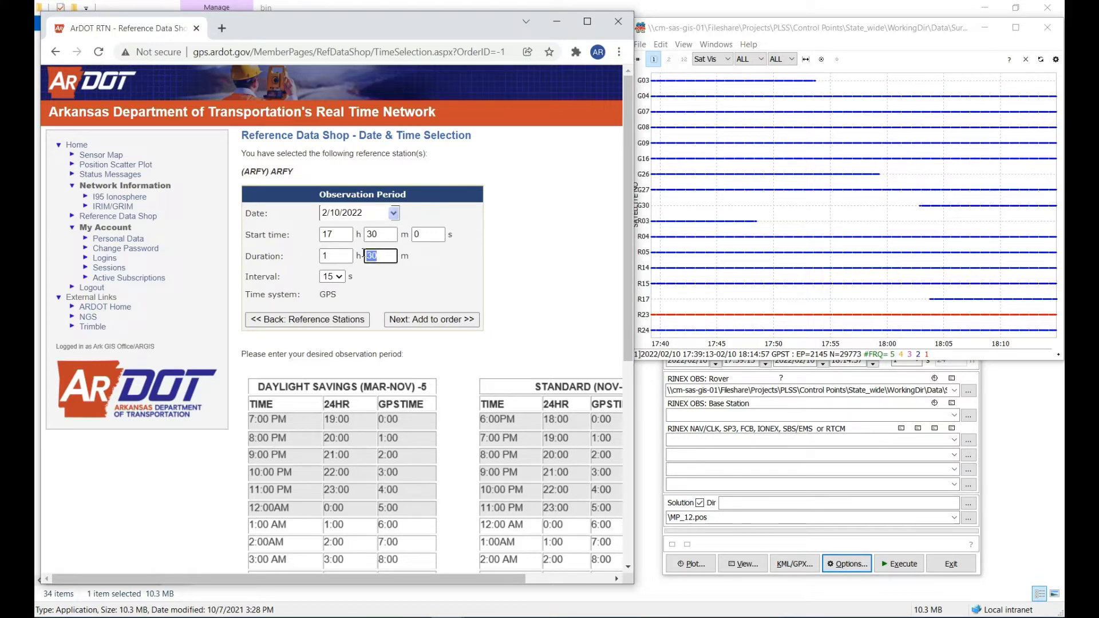
type("0")
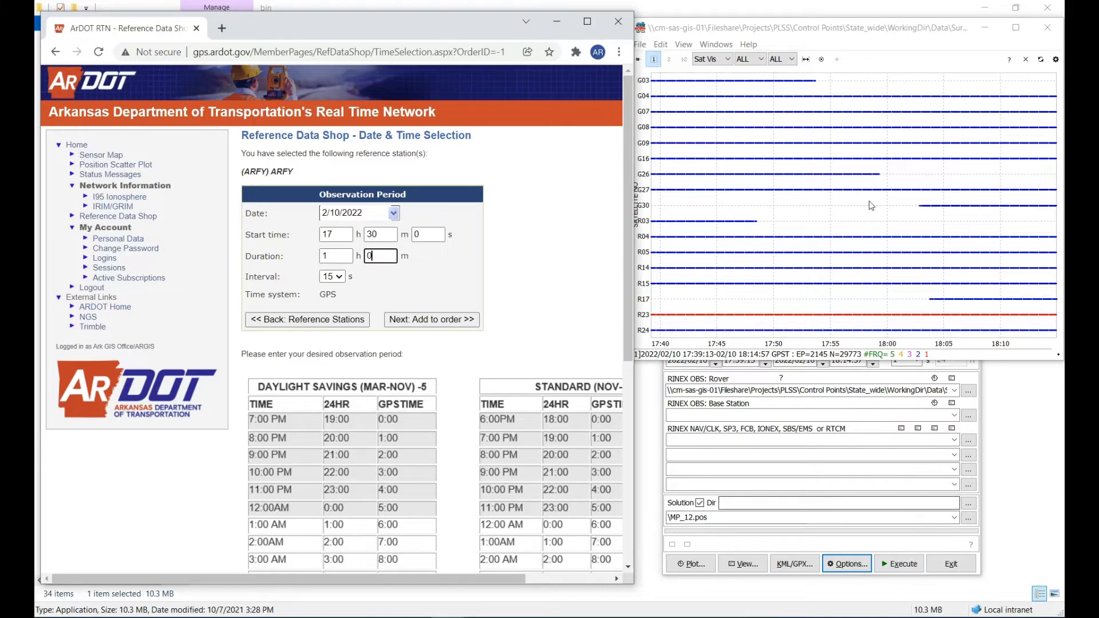
Move the rover observation plot clear of the RTKPOST window and return to the order form.
left_click_drag(874, 38, 703, 302)
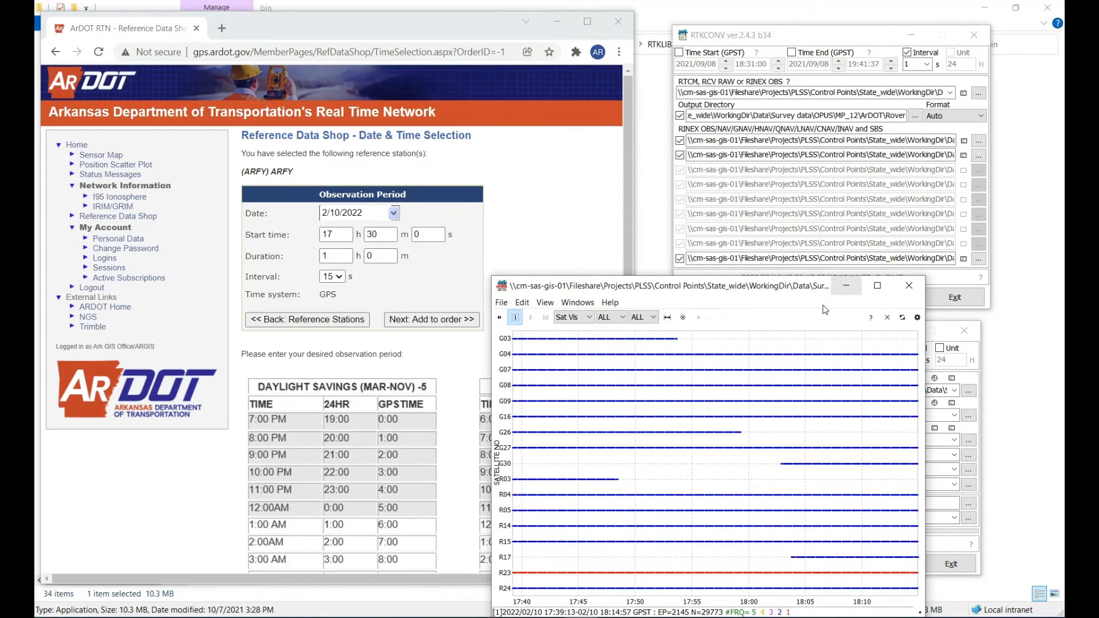
left_click_drag(779, 277, 785, 29)
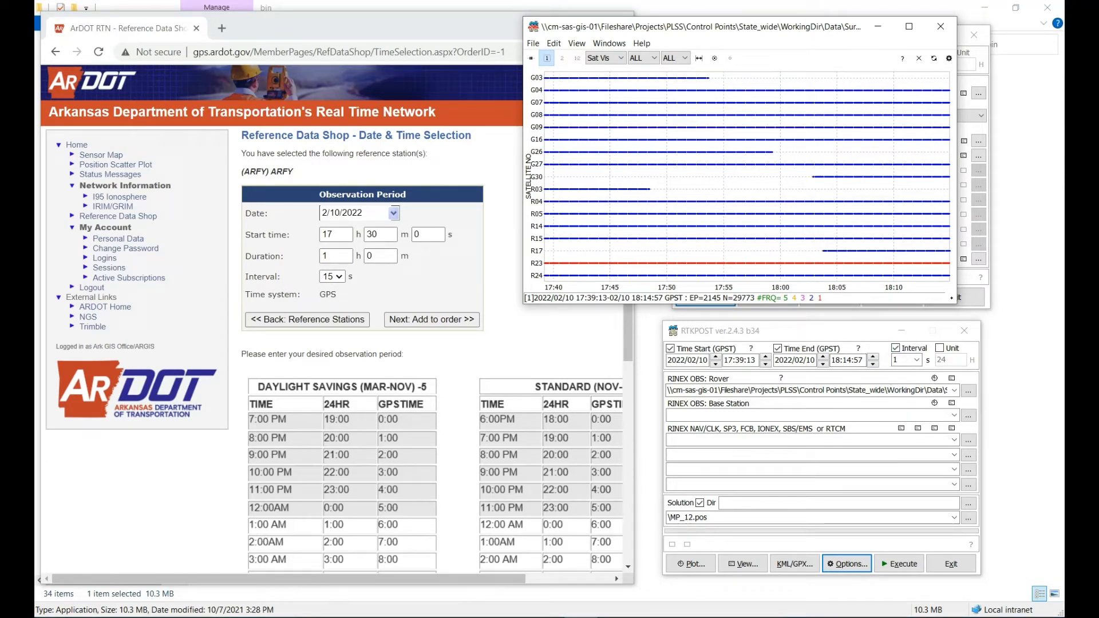
left_click(422, 282)
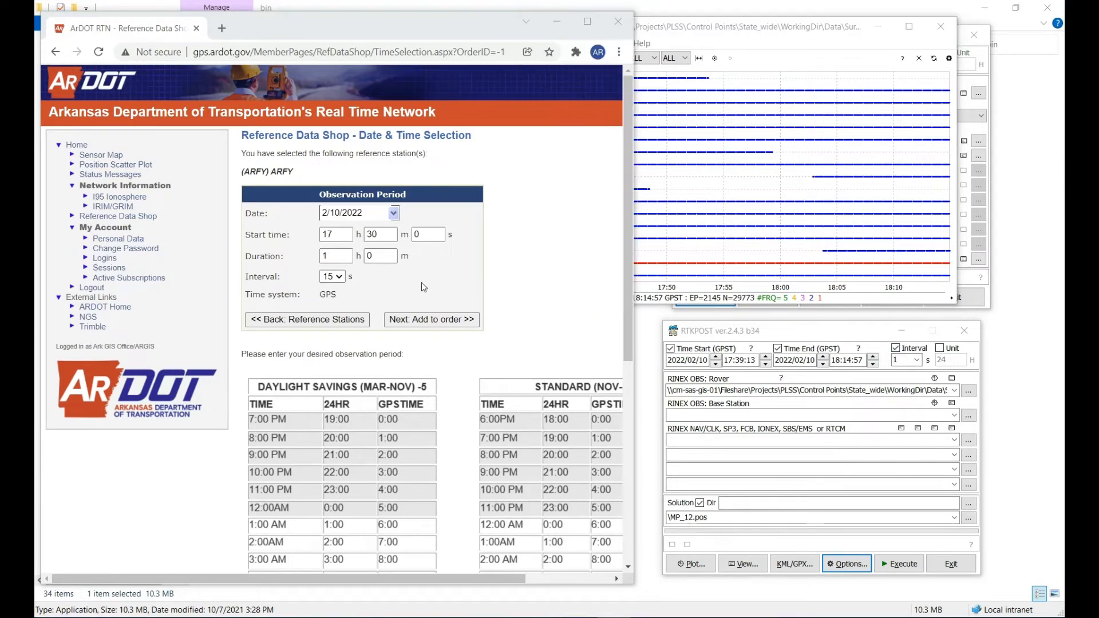
Set the data interval to 1 s and add the ARFY observation period to the order.
left_click(340, 279)
left_click(332, 287)
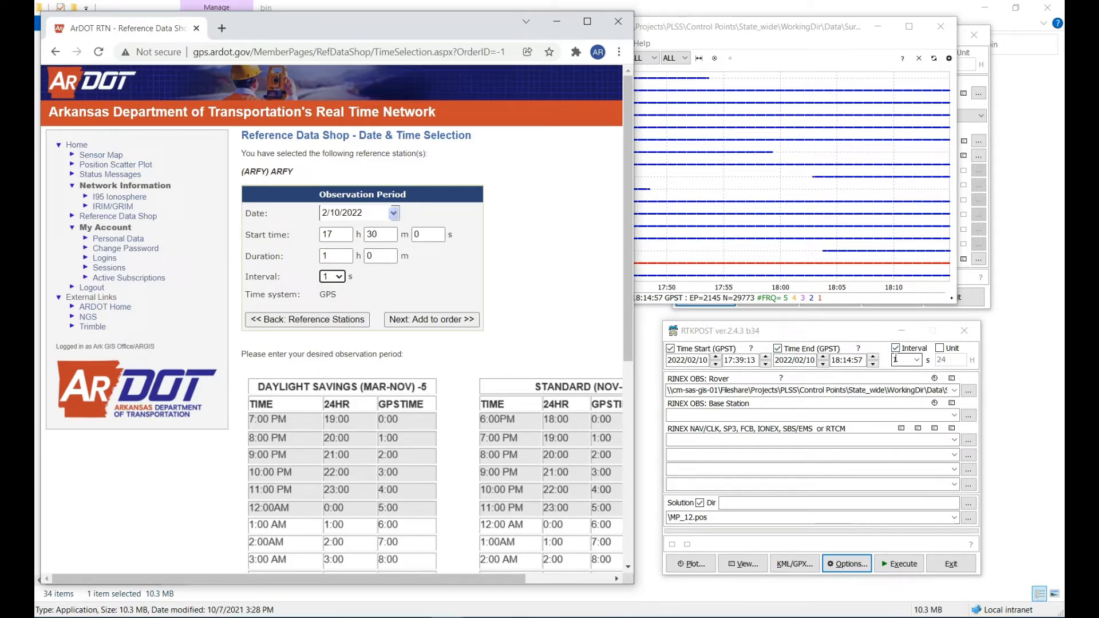
left_click(434, 324)
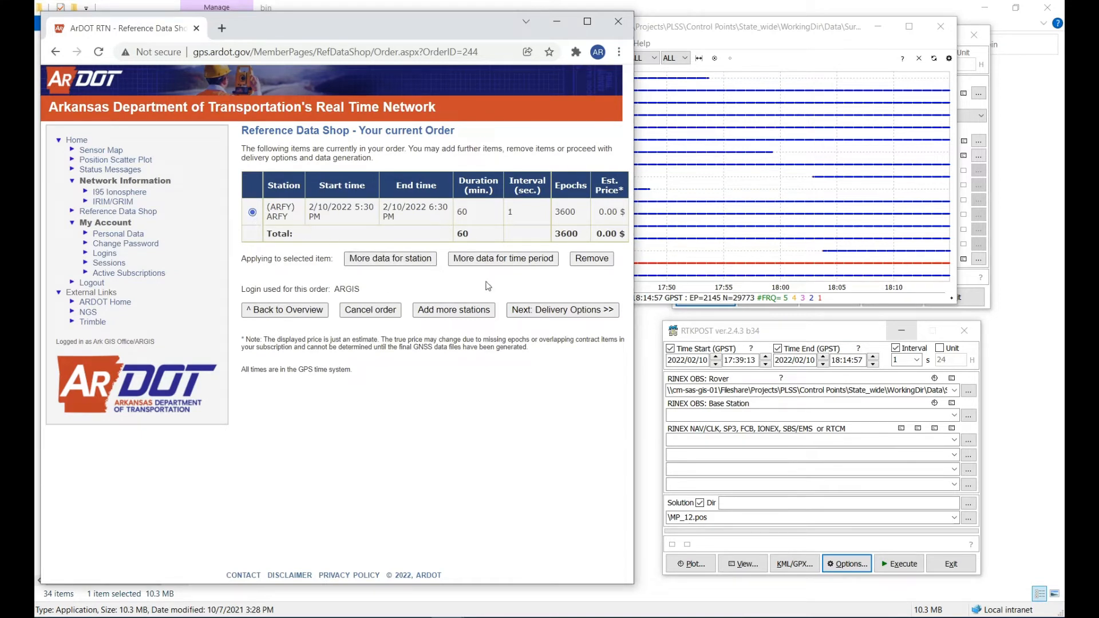
Continue to the delivery options, choose the RINEX 2.11 file format for download, and generate the data.
left_click(562, 313)
left_click(562, 311)
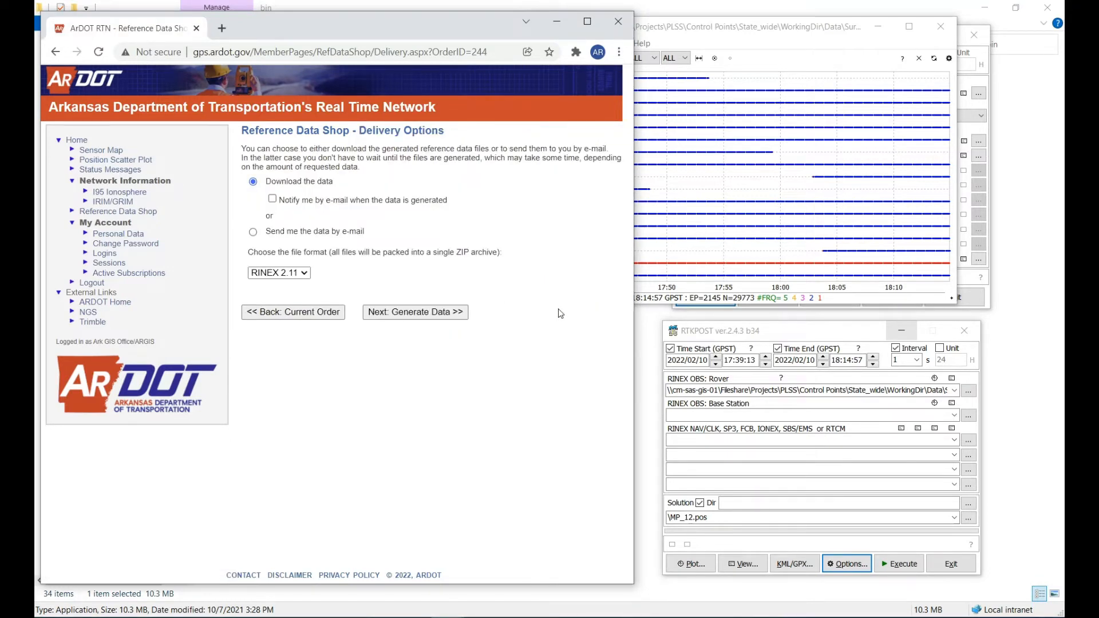
left_click(303, 273)
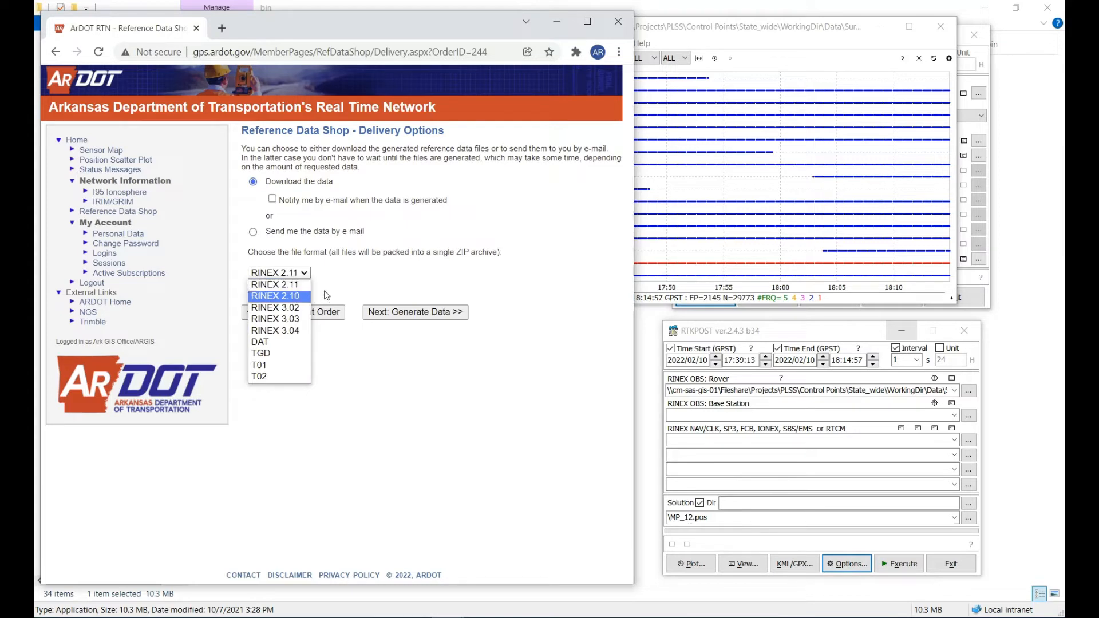
left_click(297, 285)
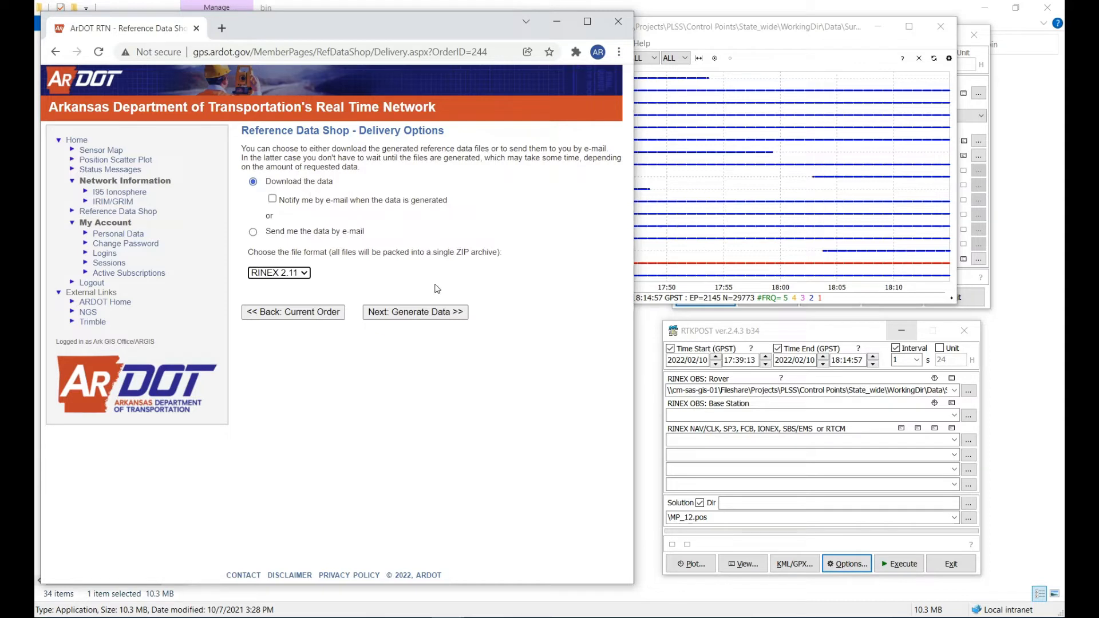
left_click(426, 314)
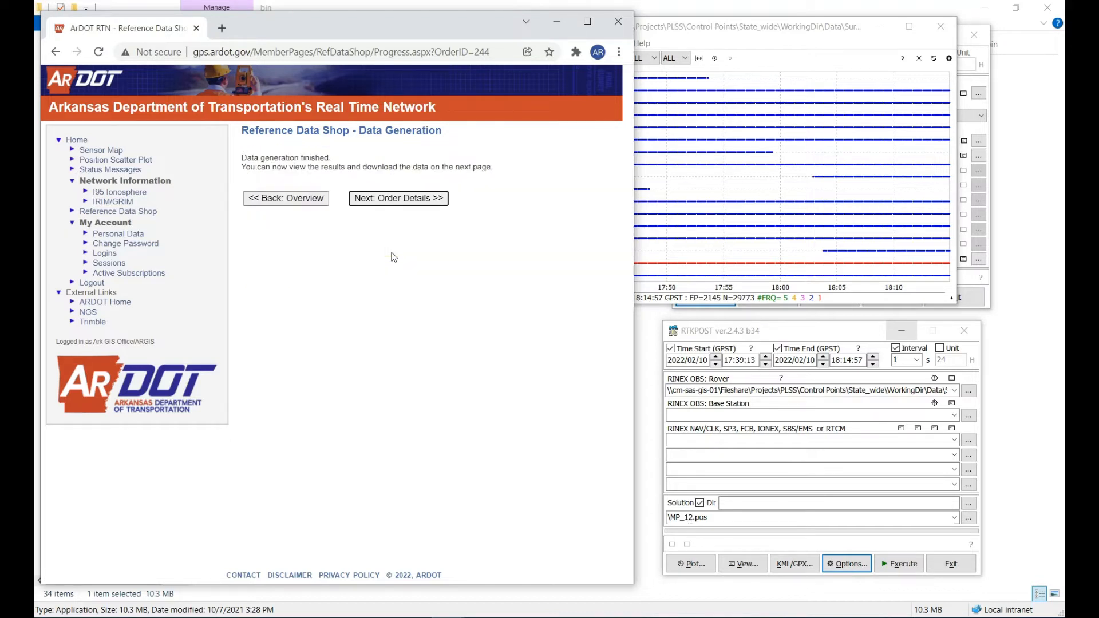
Download the generated order package from its order details and show the ZIP archive in its folder.
left_click(371, 199)
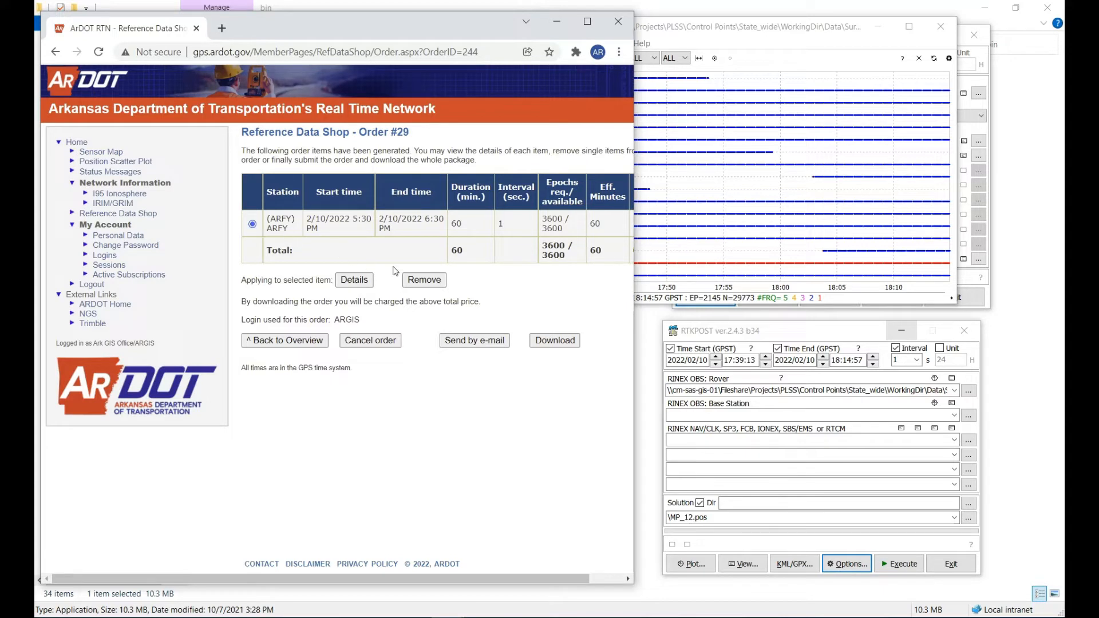
left_click(541, 343)
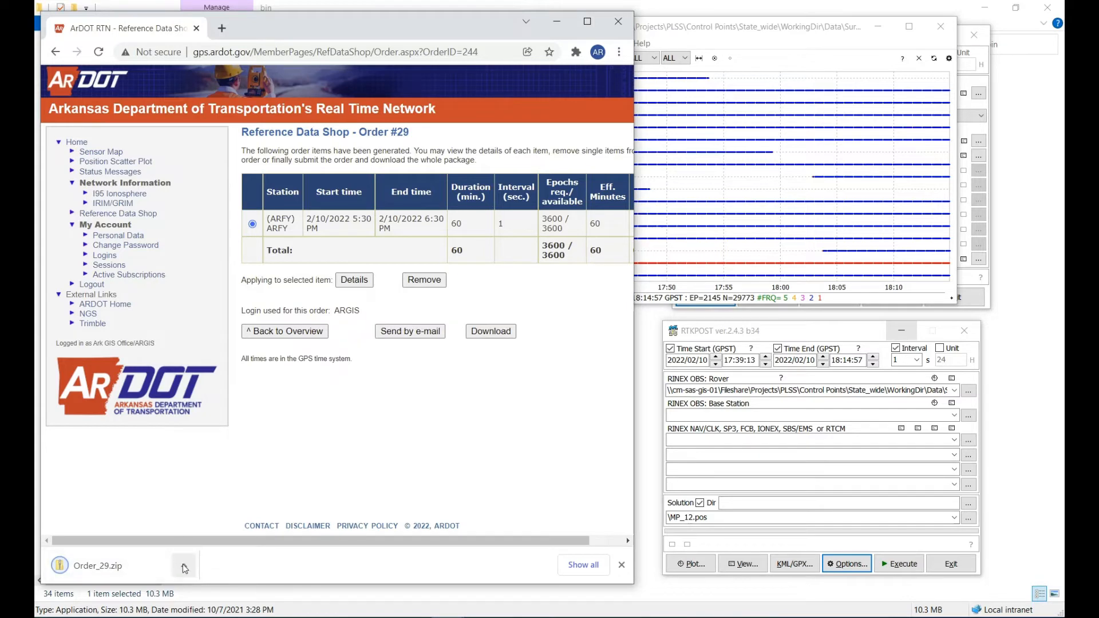
left_click(184, 567)
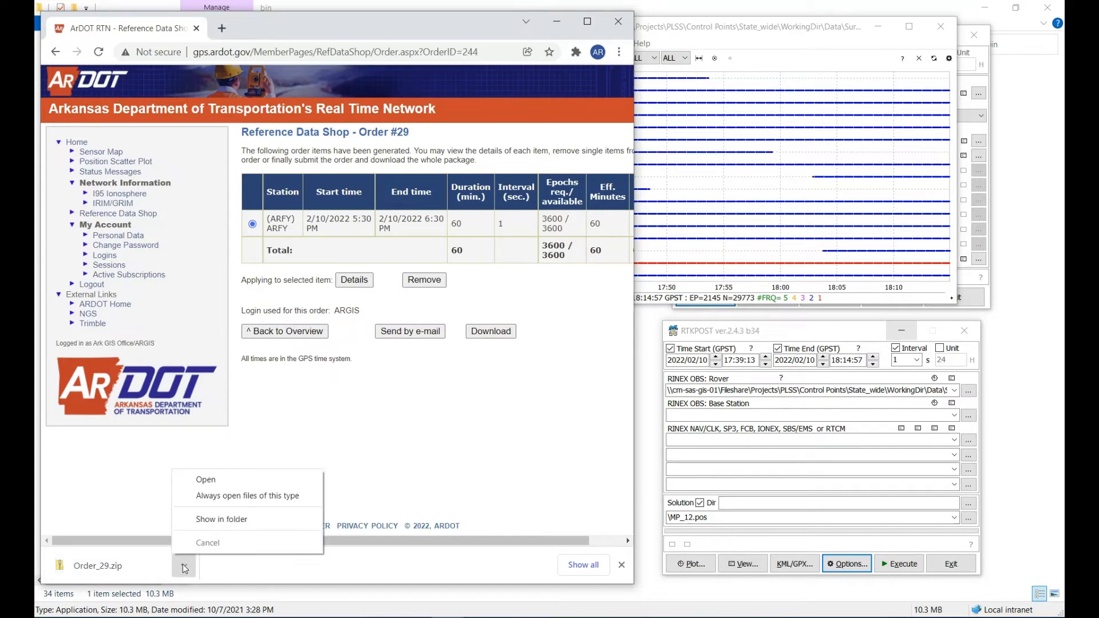
left_click(233, 516)
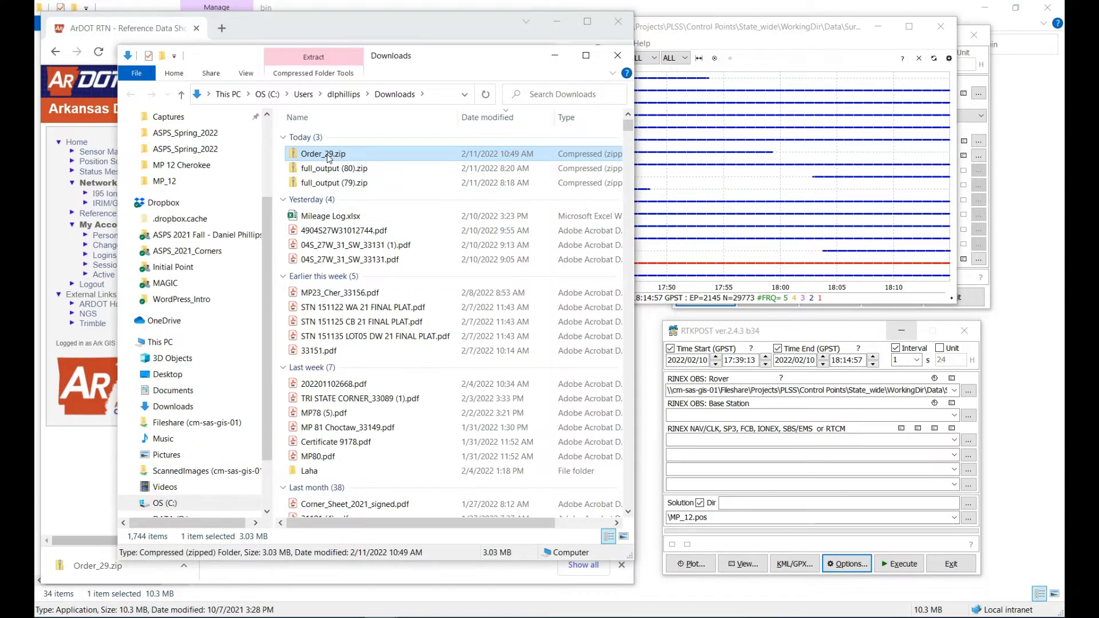
Open the downloaded order archive and copy all the ARFY041R files inside it.
double_click(329, 158)
left_click_drag(358, 228, 331, 140)
right_click(330, 139)
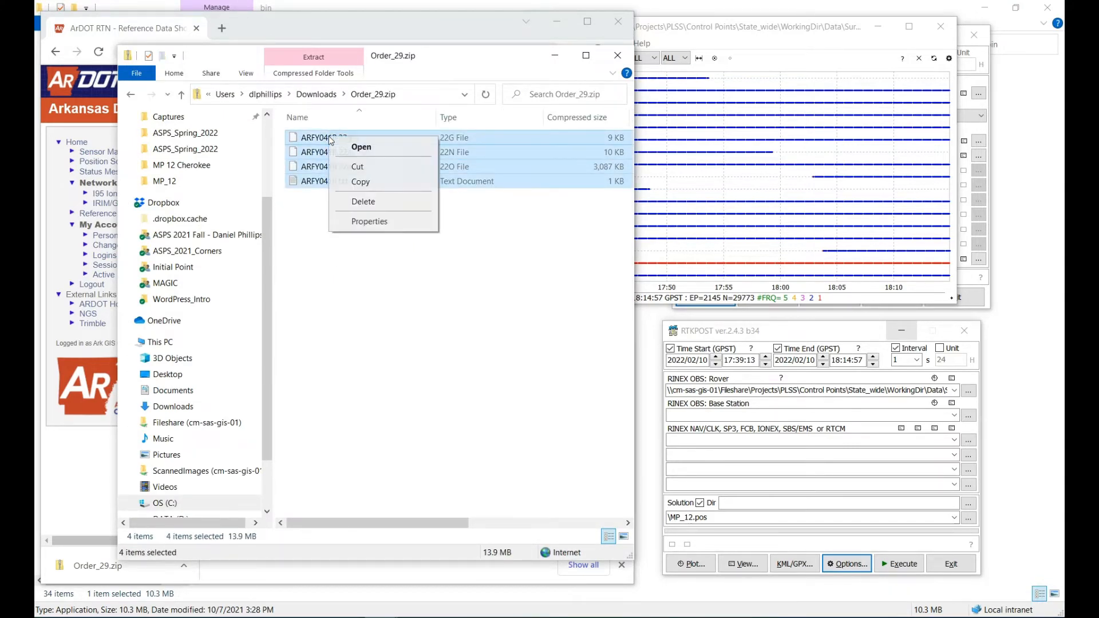
left_click(359, 182)
Paste the copied ARFY041R files into the Base folder under MP_12\ArDOT.
left_click(381, 617)
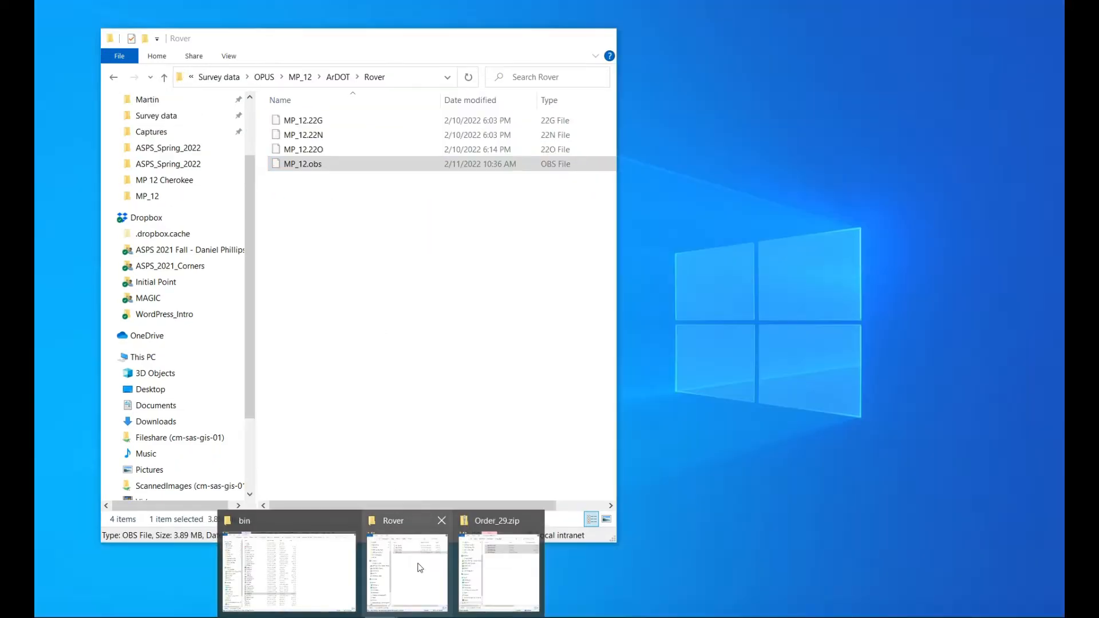
left_click(421, 568)
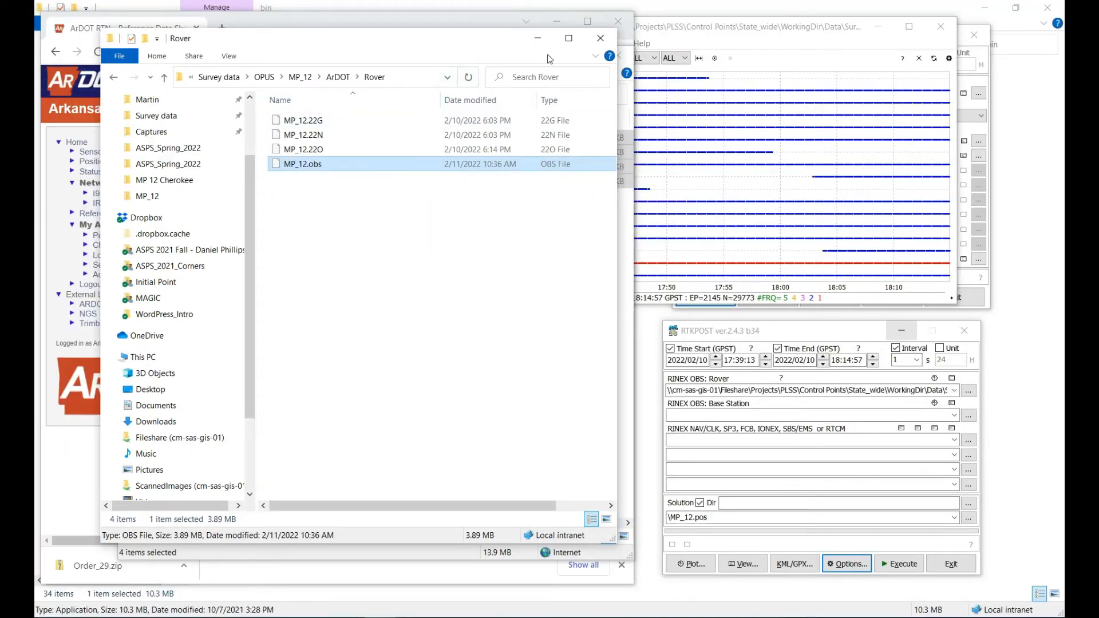
left_click(113, 76)
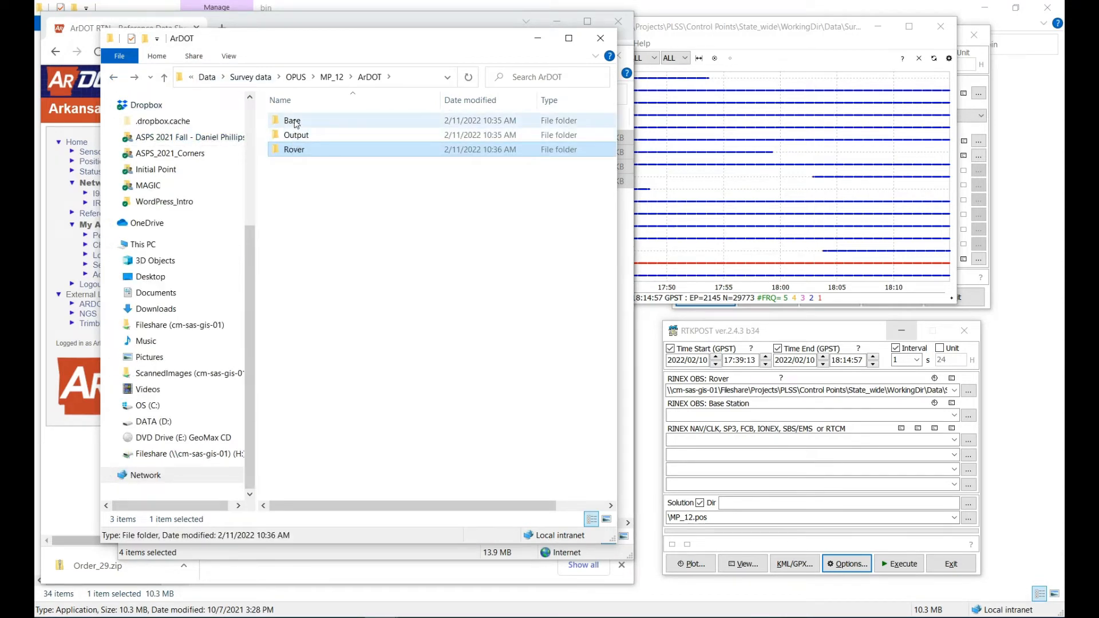
double_click(294, 122)
right_click(289, 131)
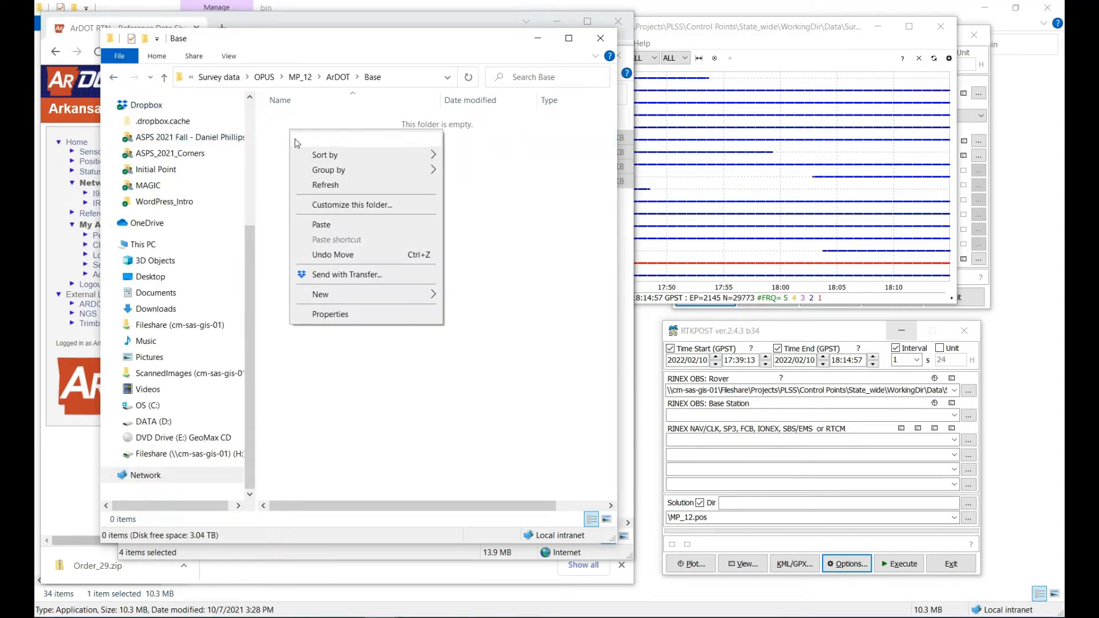
left_click(321, 225)
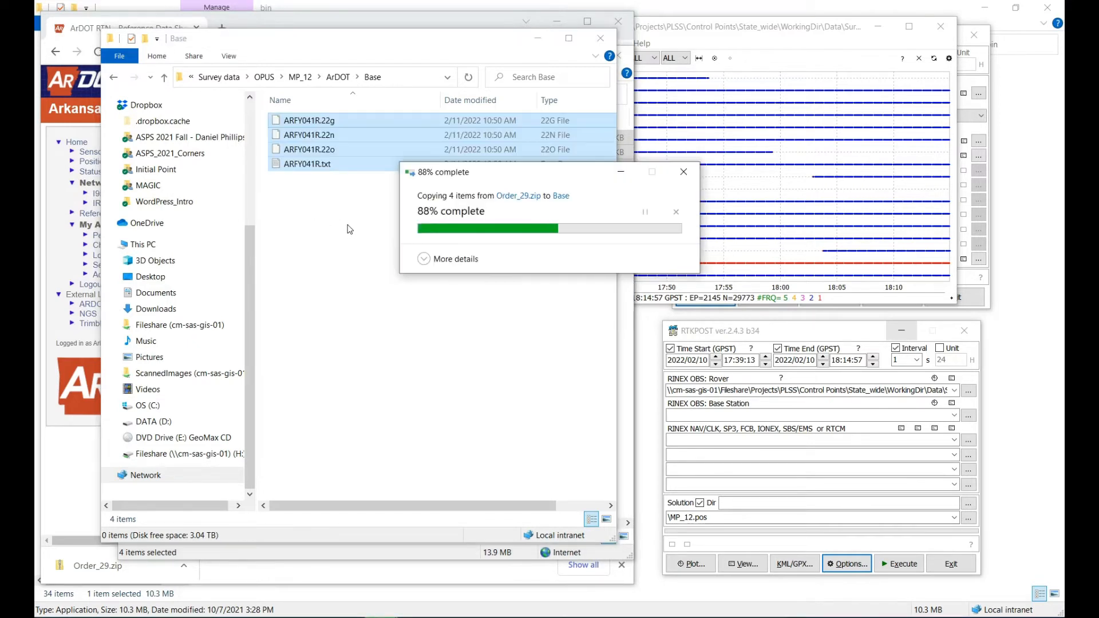
left_click(355, 236)
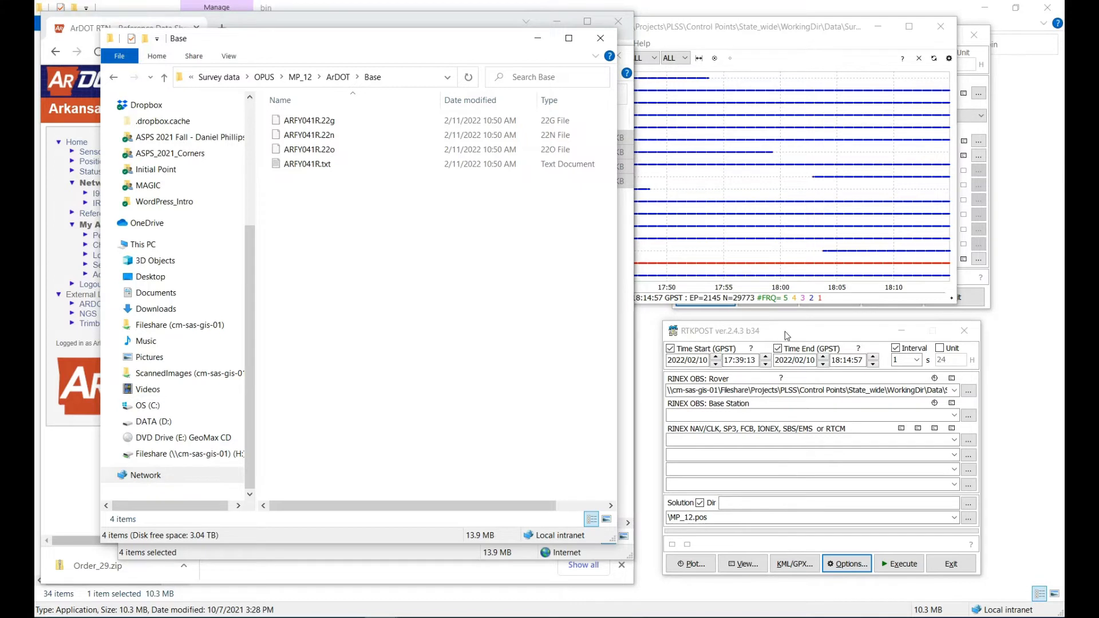
Load ARFY041R.22o from the Base folder as RTKPOST's base station observation file.
left_click_drag(784, 330, 766, 320)
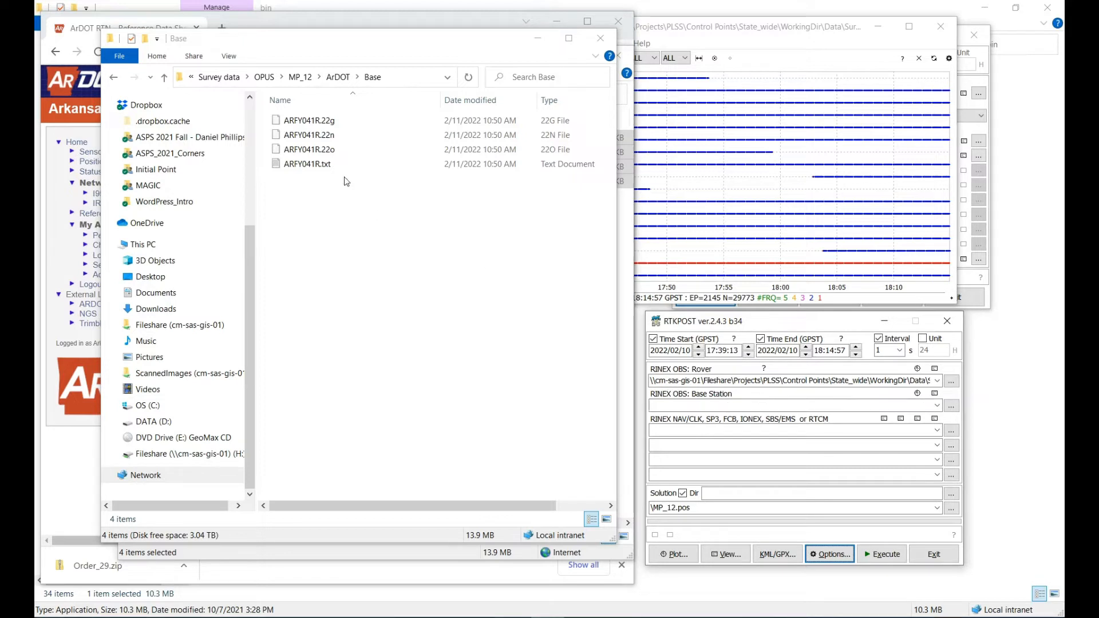
left_click(328, 153)
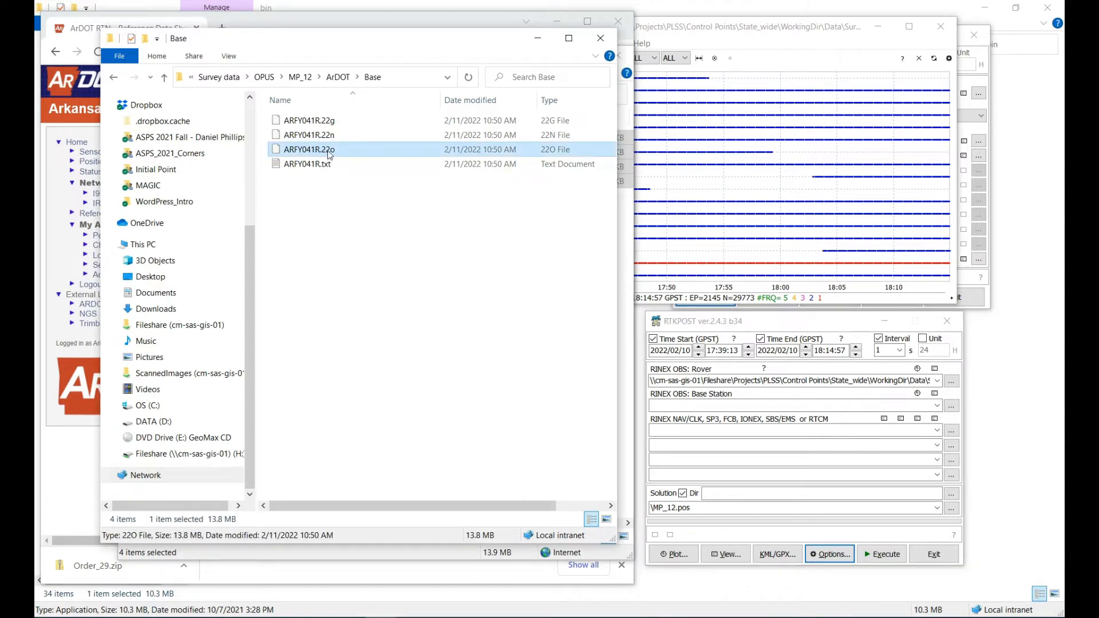
left_click_drag(329, 154, 675, 406)
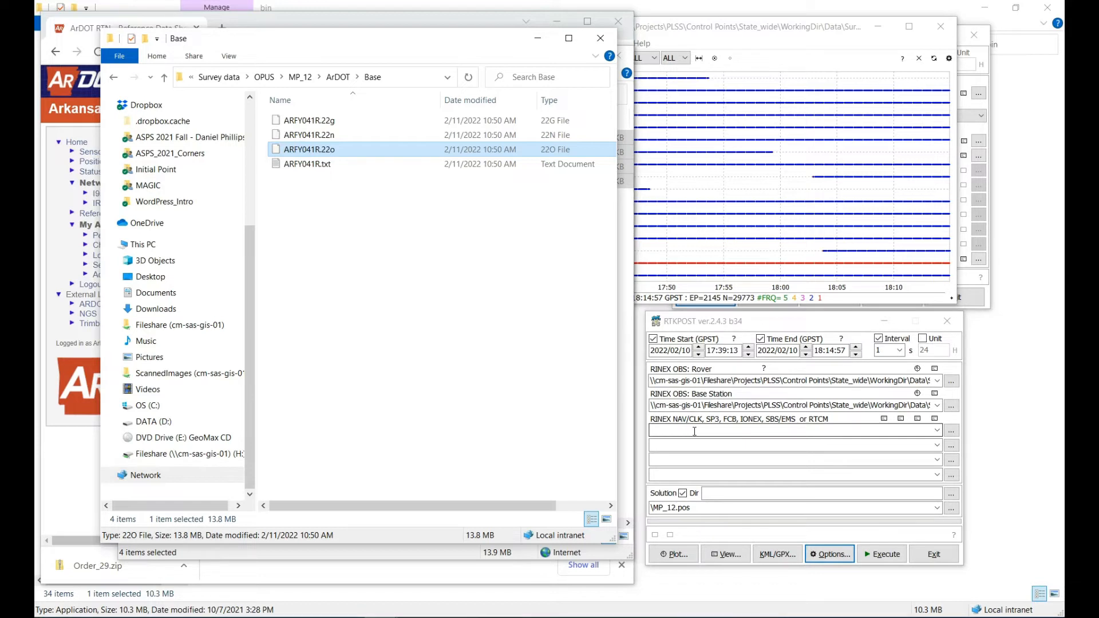
Load ARFY041R.22n and ARFY041R.22g into RTKPOST as the first and second navigation files.
left_click(308, 140)
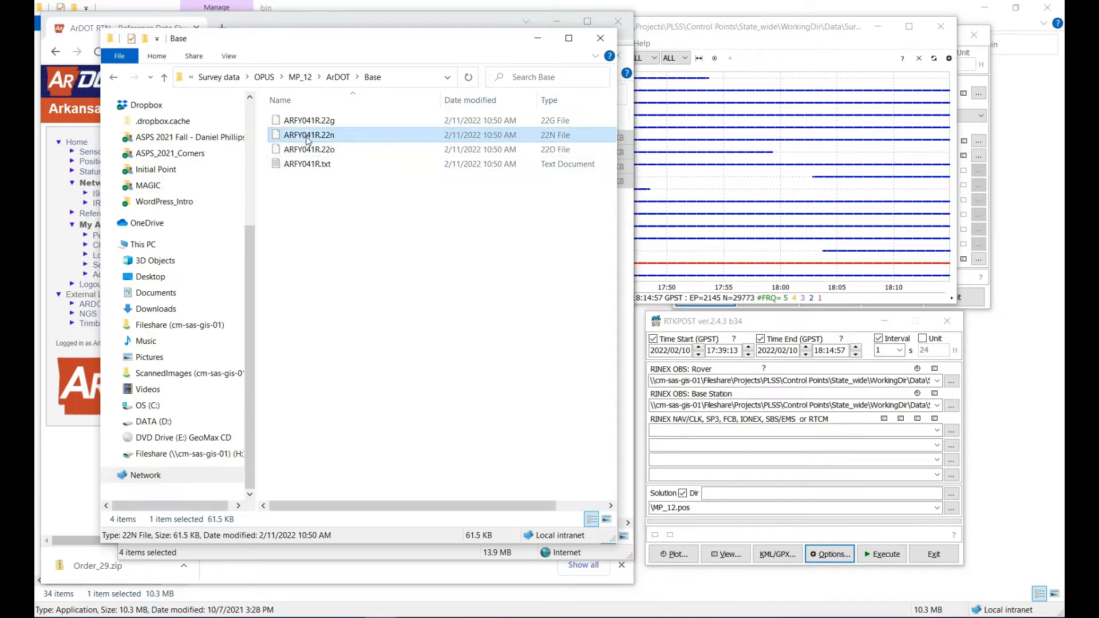
left_click_drag(317, 135, 699, 435)
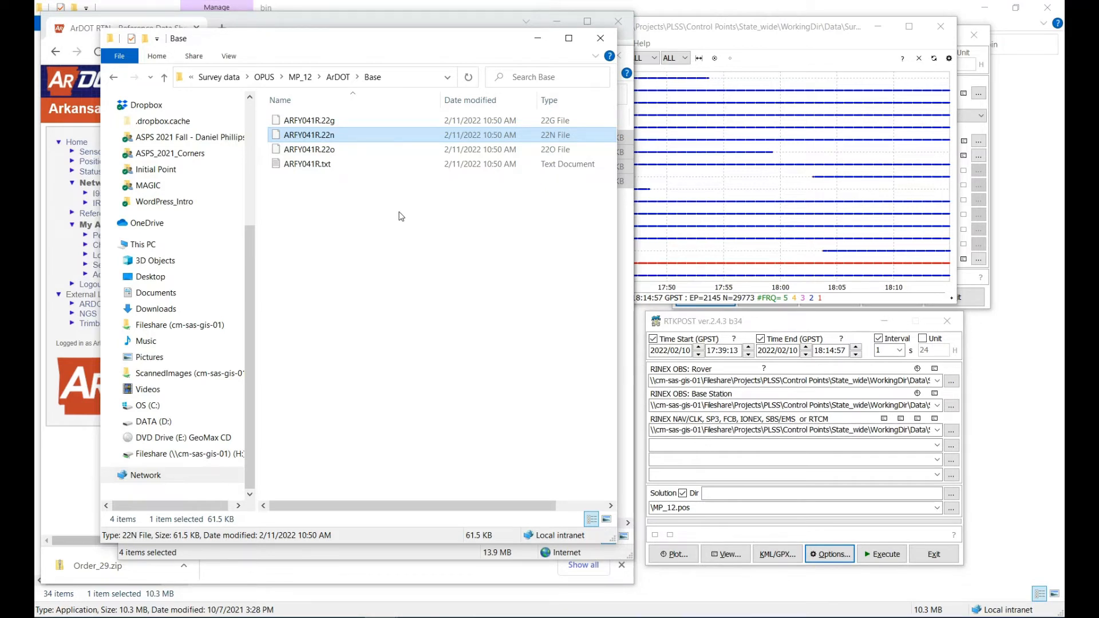
left_click(323, 123)
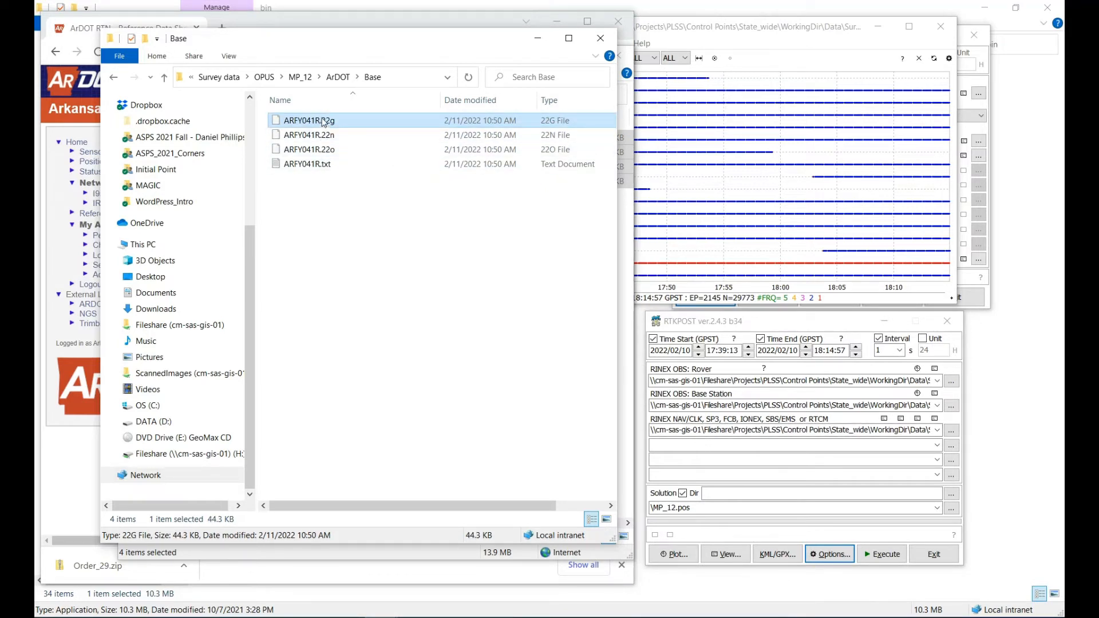
left_click_drag(322, 122, 677, 450)
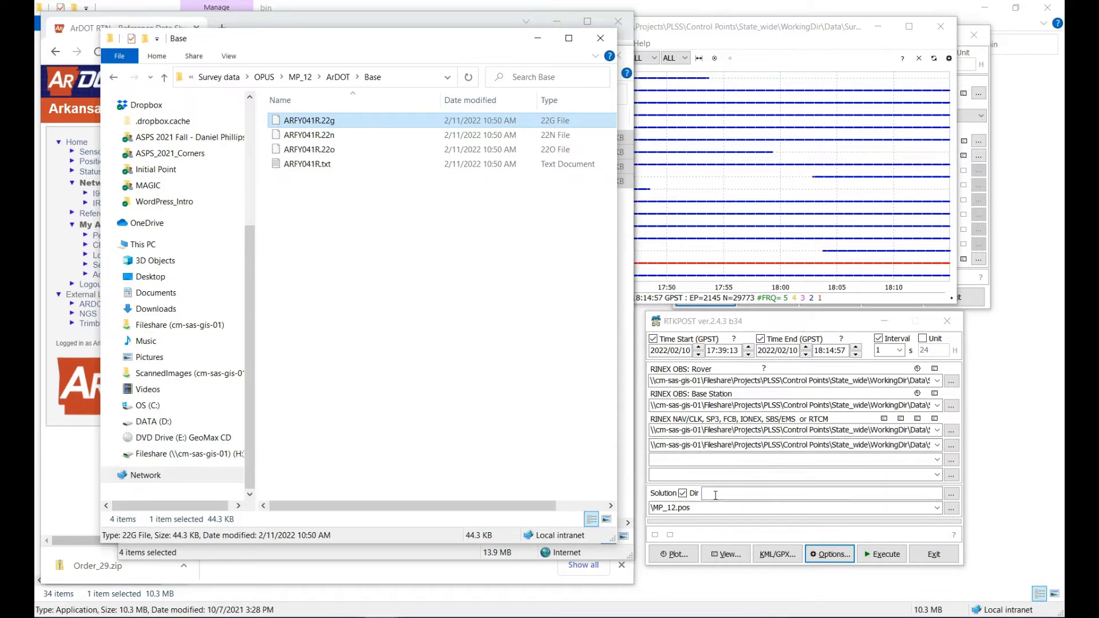
Copy the path of the MP_12\ArDOT\Output folder and set it as RTKPOST's solution directory.
left_click(338, 76)
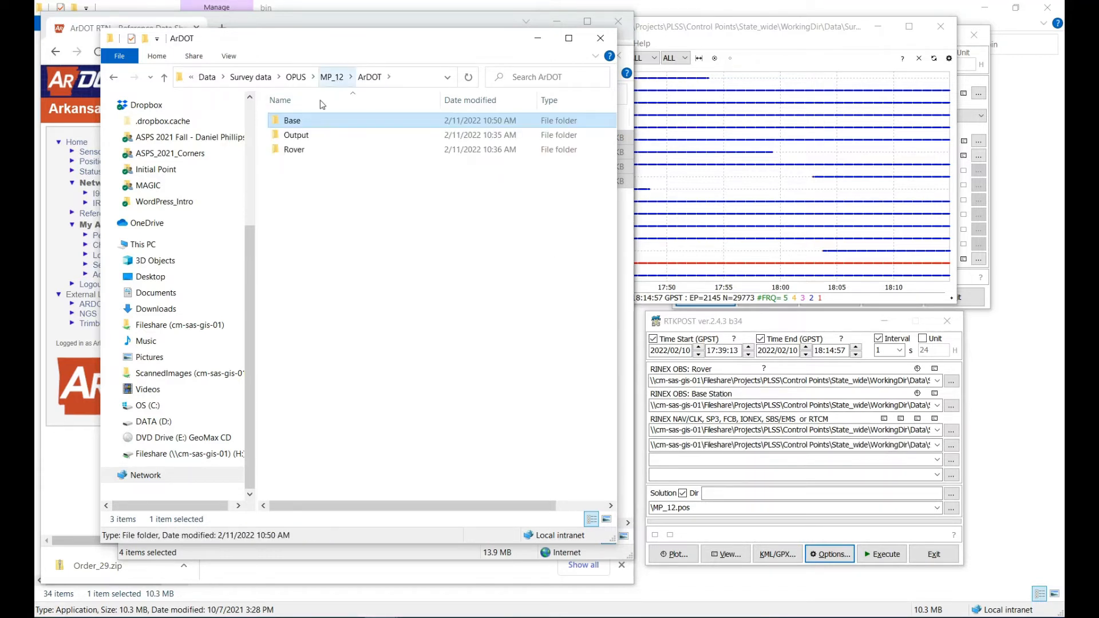
double_click(306, 138)
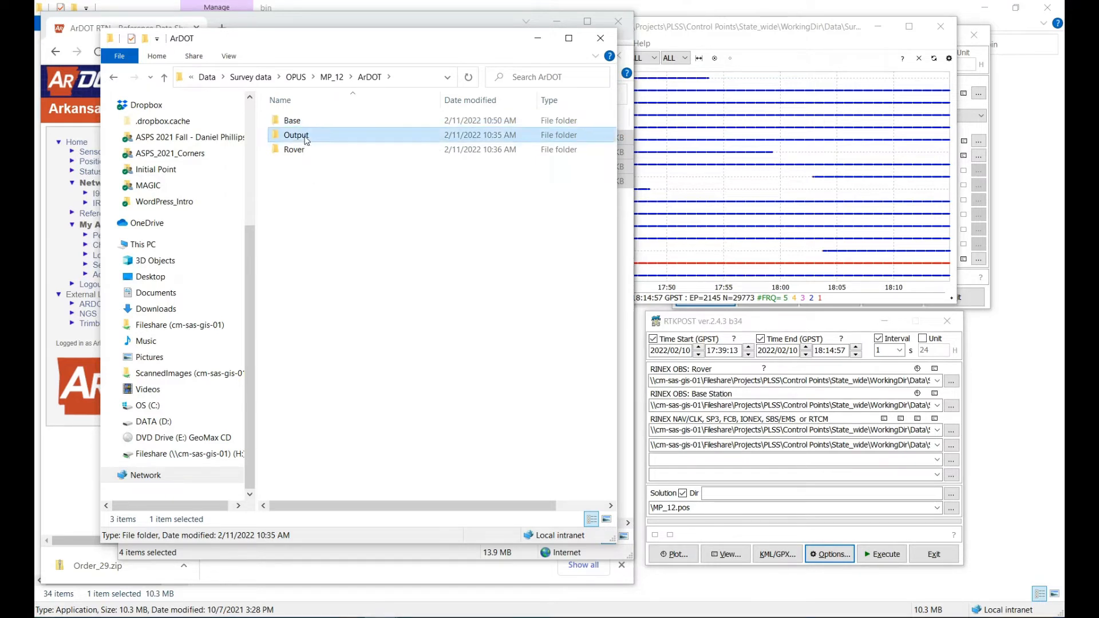
left_click(403, 80)
right_click(344, 77)
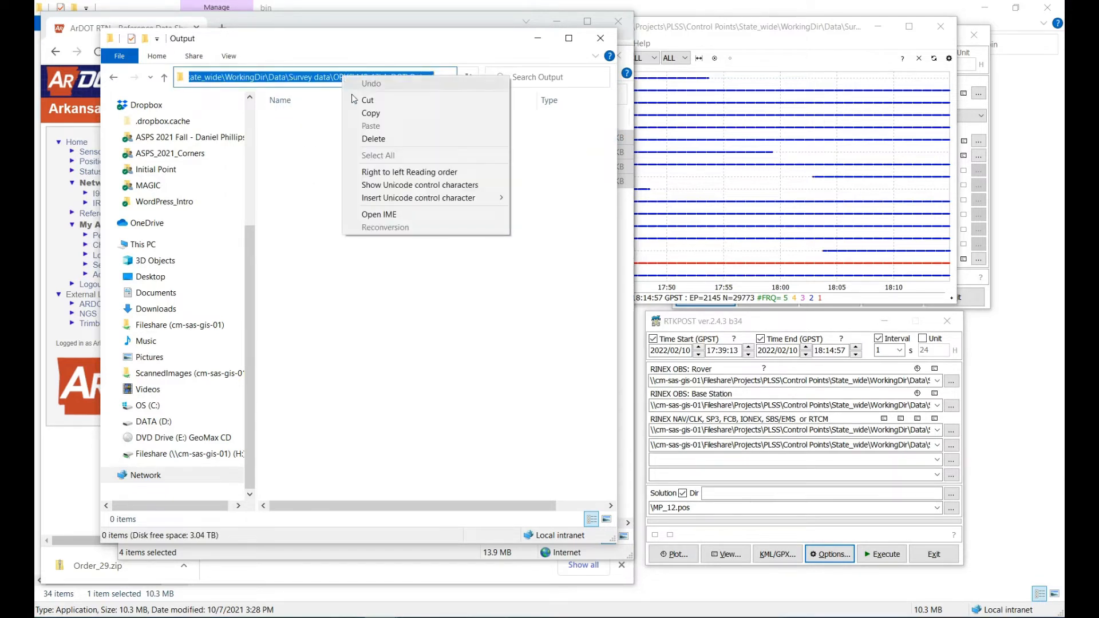
left_click(360, 114)
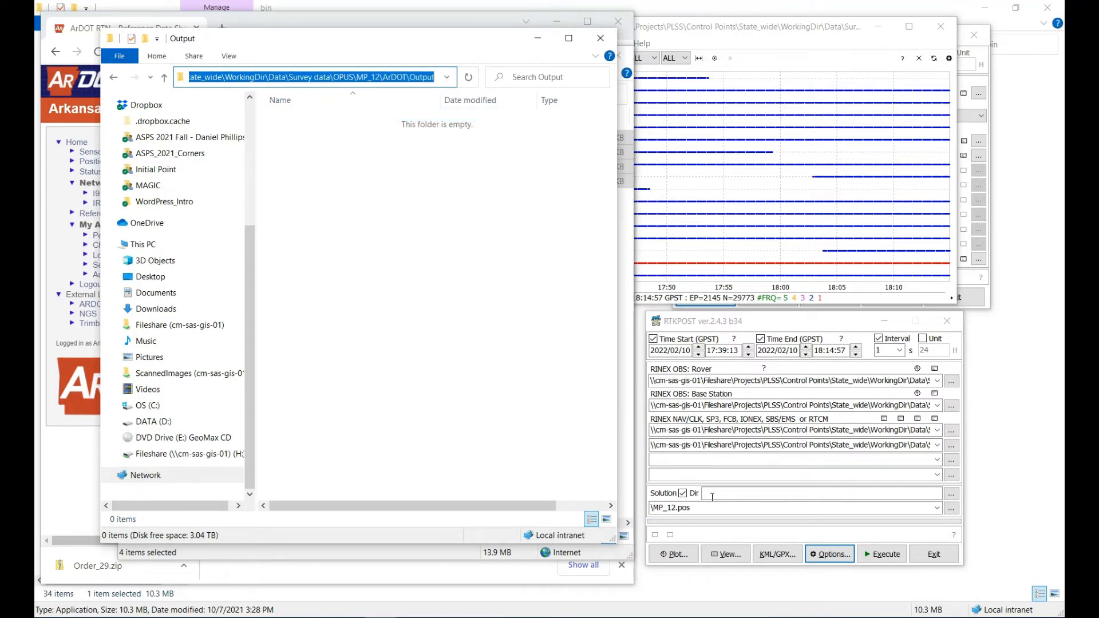
left_click(715, 497)
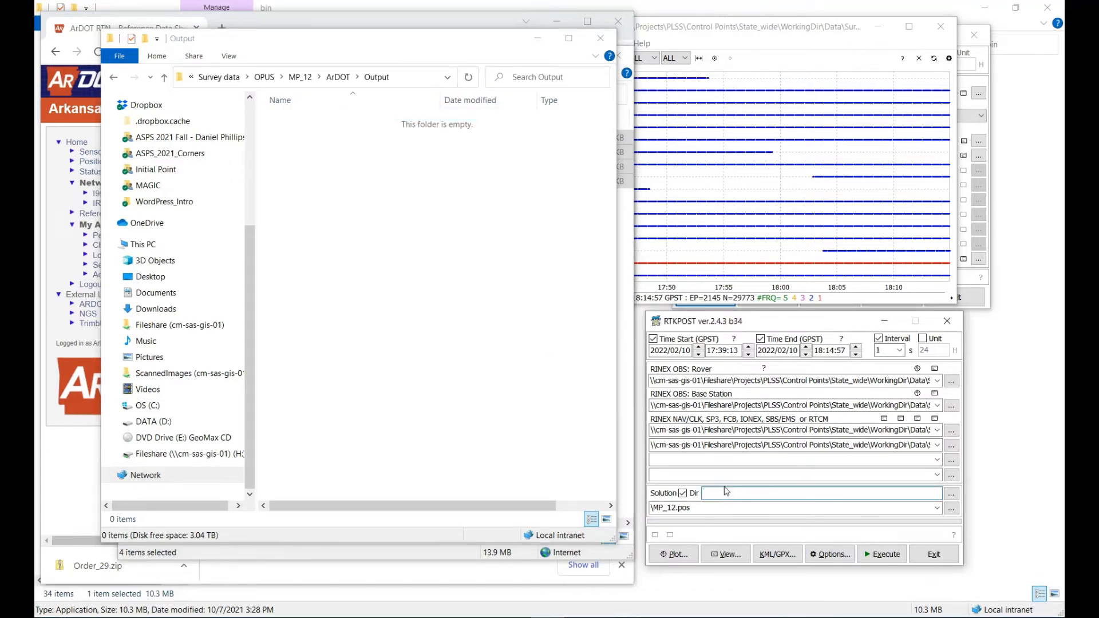
key("ctrl+v")
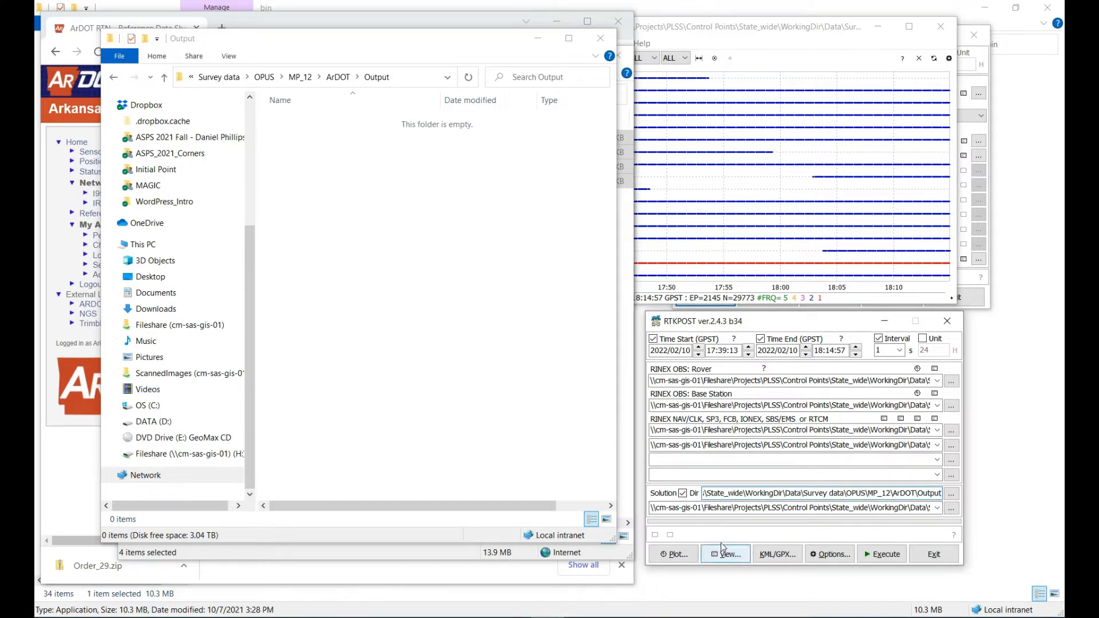
Execute the RTKPOST processing to generate MP_12.pos and arrange the Output folder window clear of the processing window.
left_click_drag(784, 323, 780, 321)
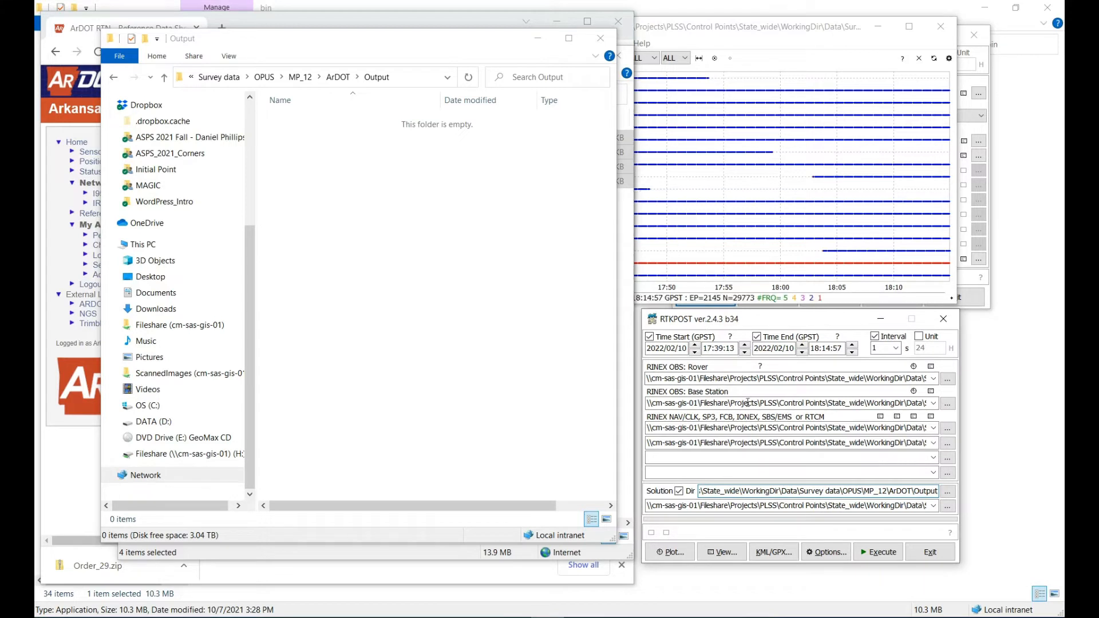
left_click(871, 553)
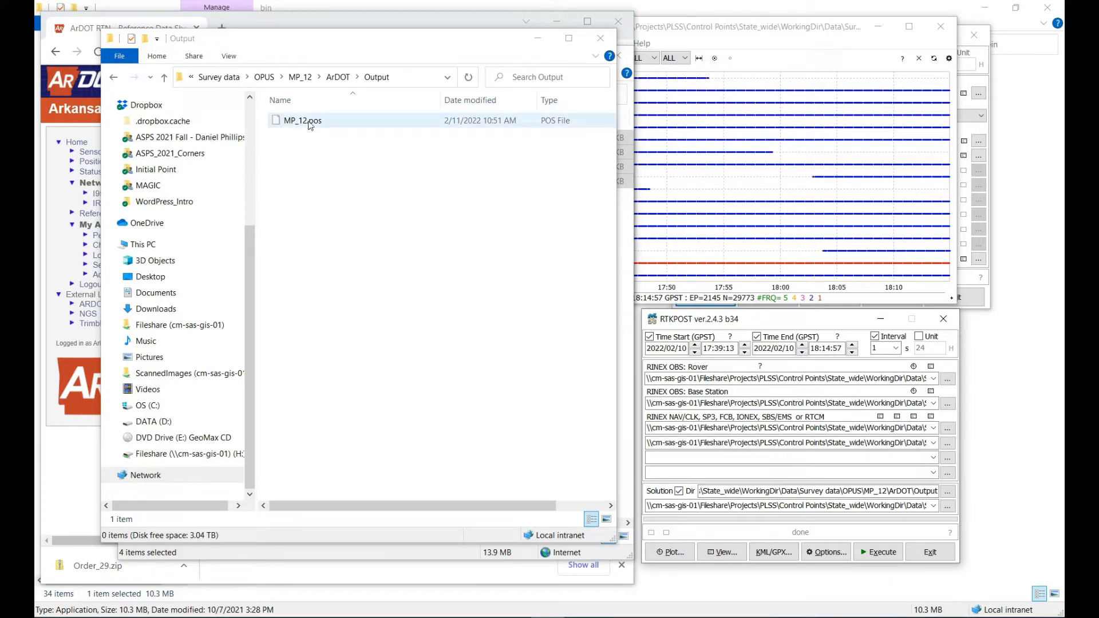
left_click_drag(321, 45, 279, 32)
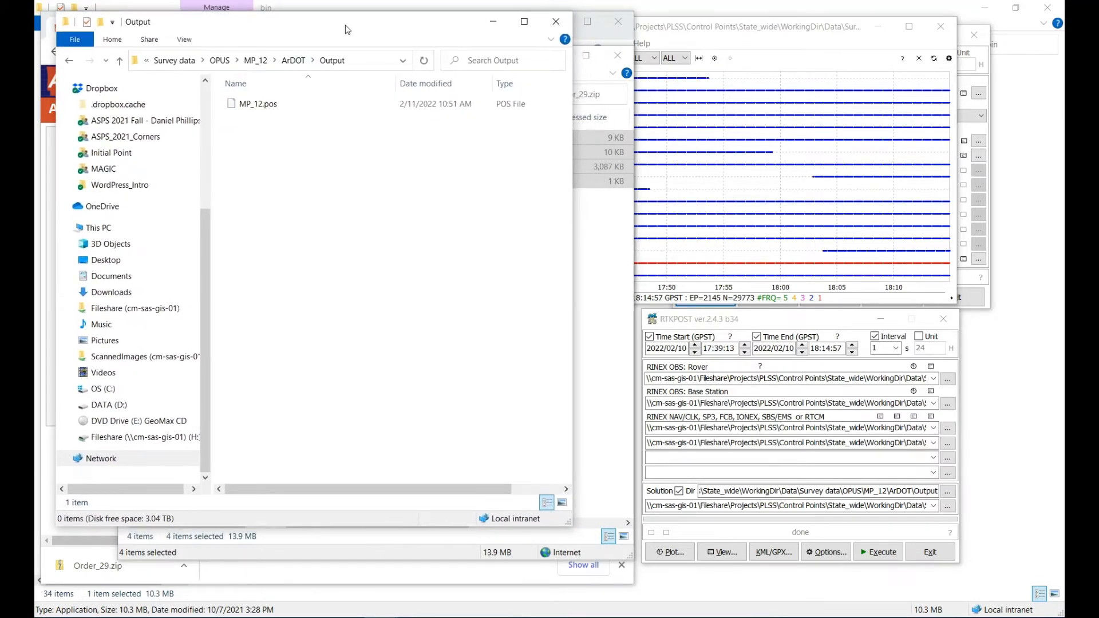
left_click_drag(347, 27, 342, 28)
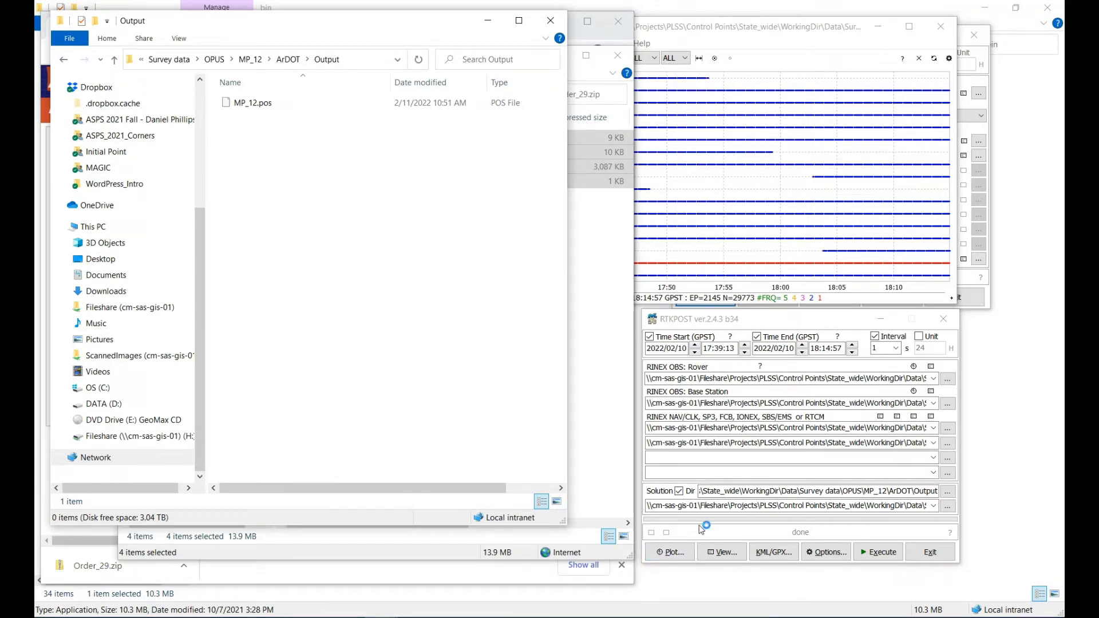
Plot the processed MP_12 solution and read the latitude and longitude near the middle of its ground track.
left_click(674, 553)
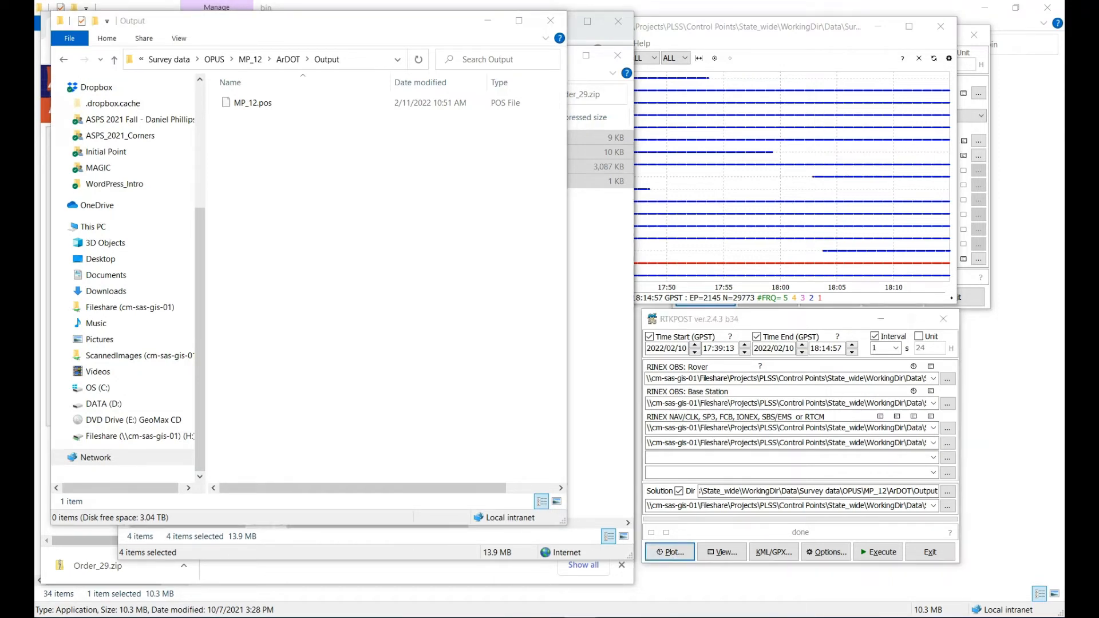
left_click_drag(310, 146, 477, 100)
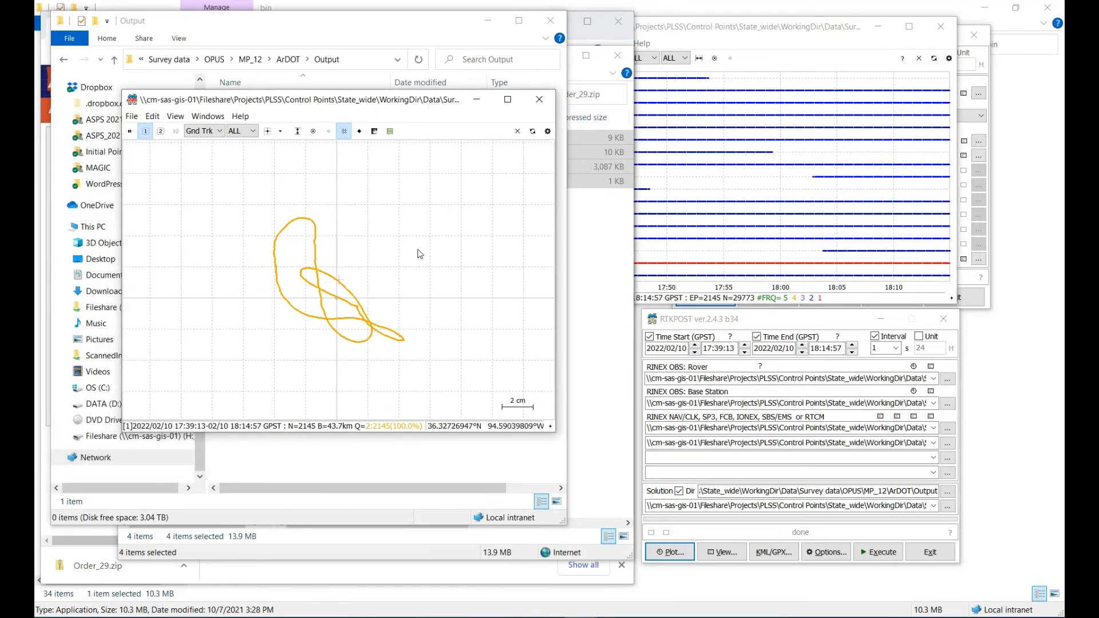
scroll(386, 315, "up", 1)
scroll(386, 314, "up", 5)
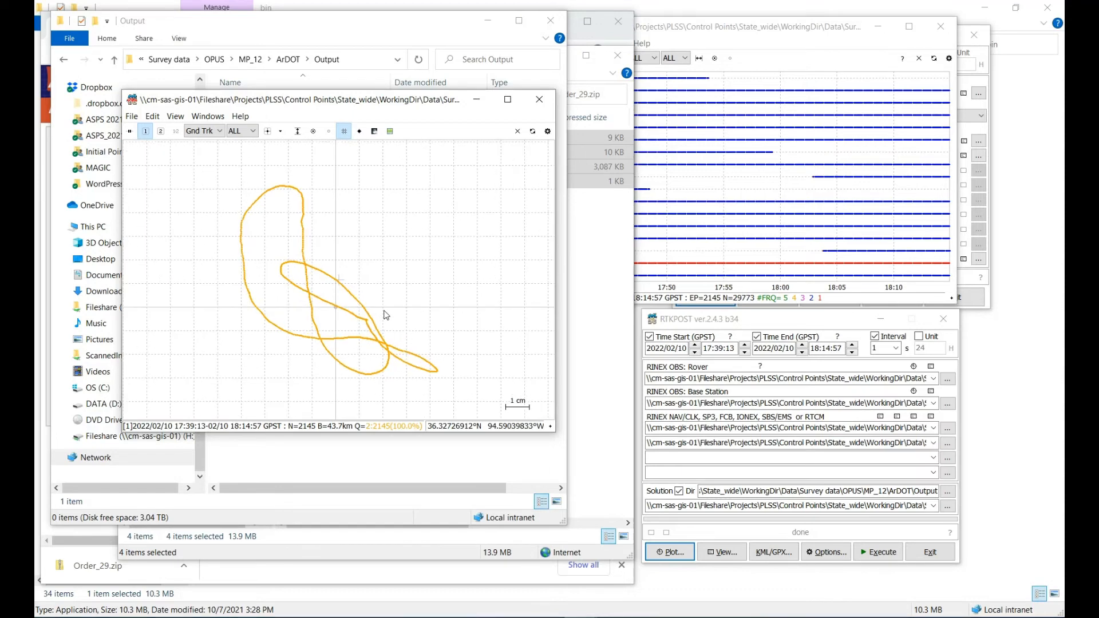
left_click_drag(372, 304, 356, 285)
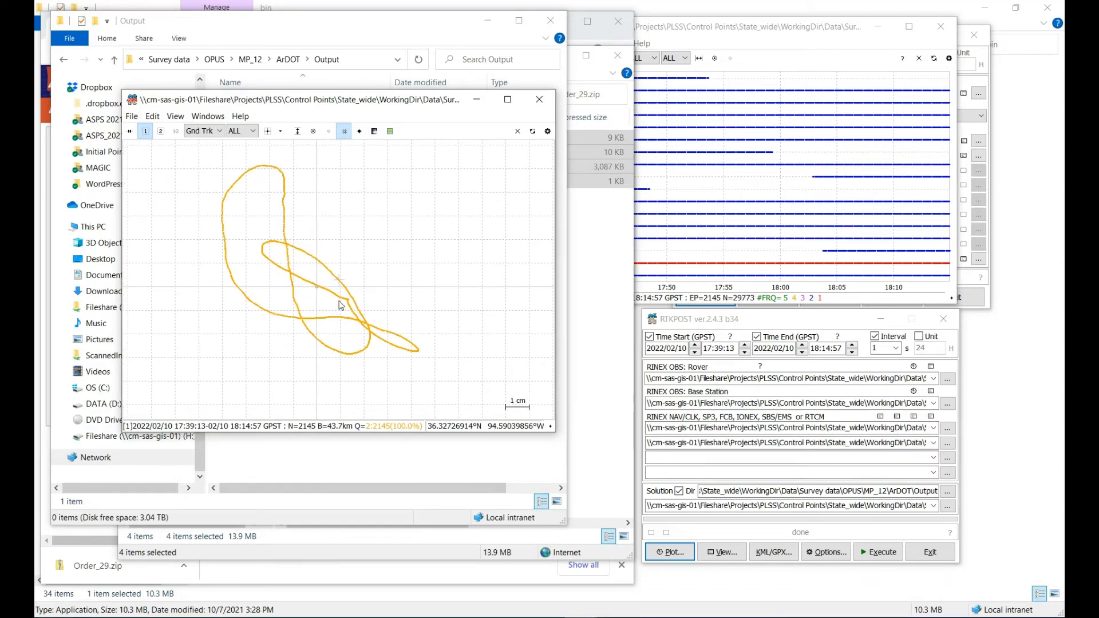
scroll(341, 305, "up", 1)
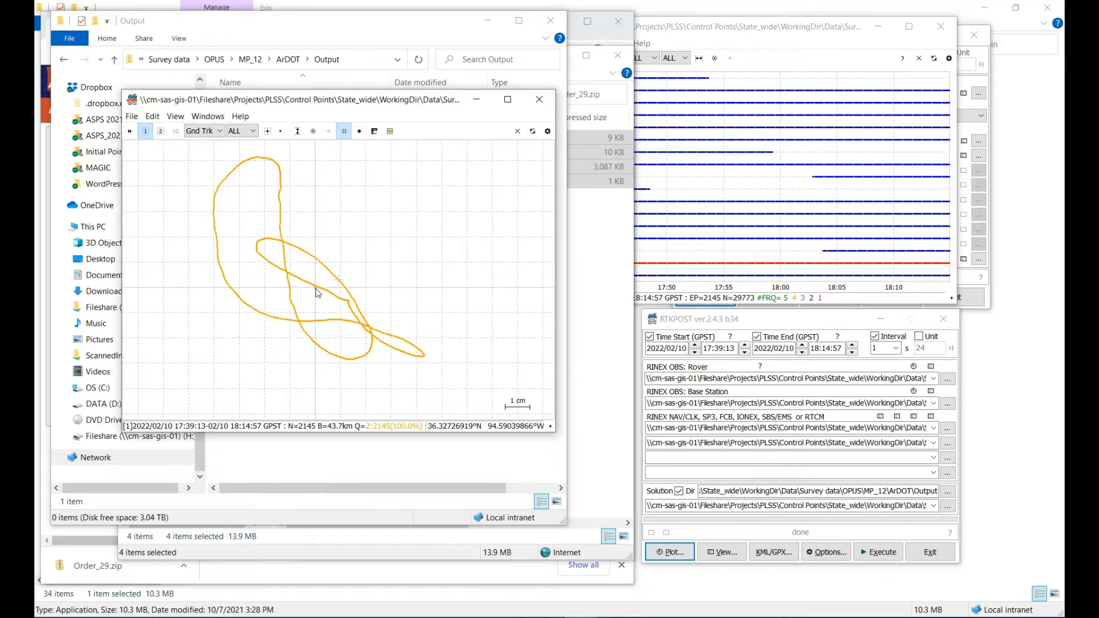
scroll(316, 293, "up", 2)
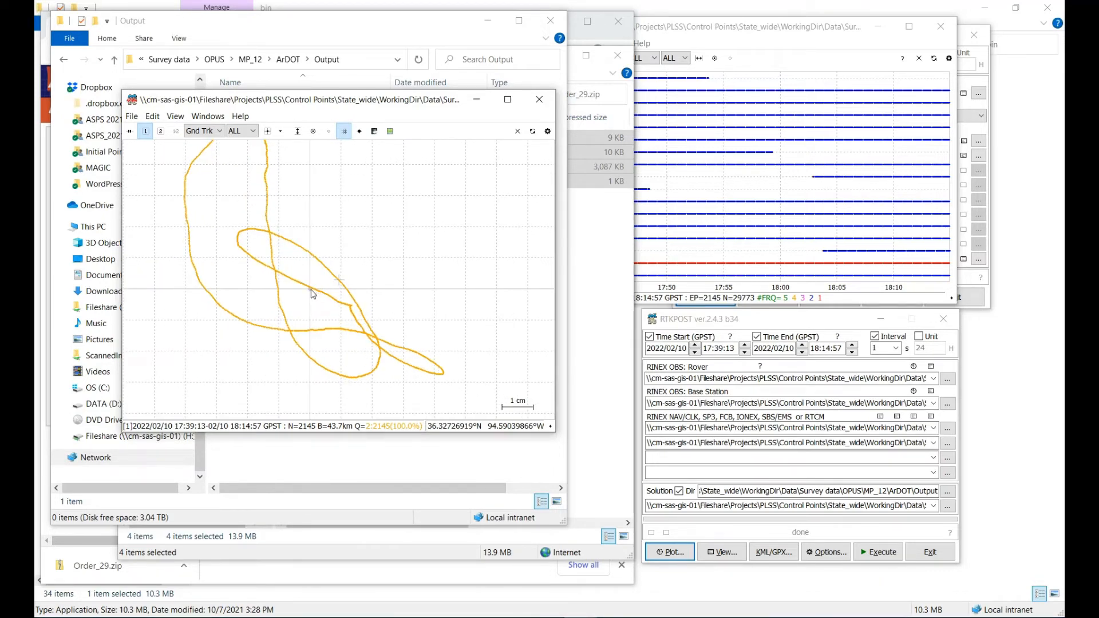
scroll(309, 290, "up", 3)
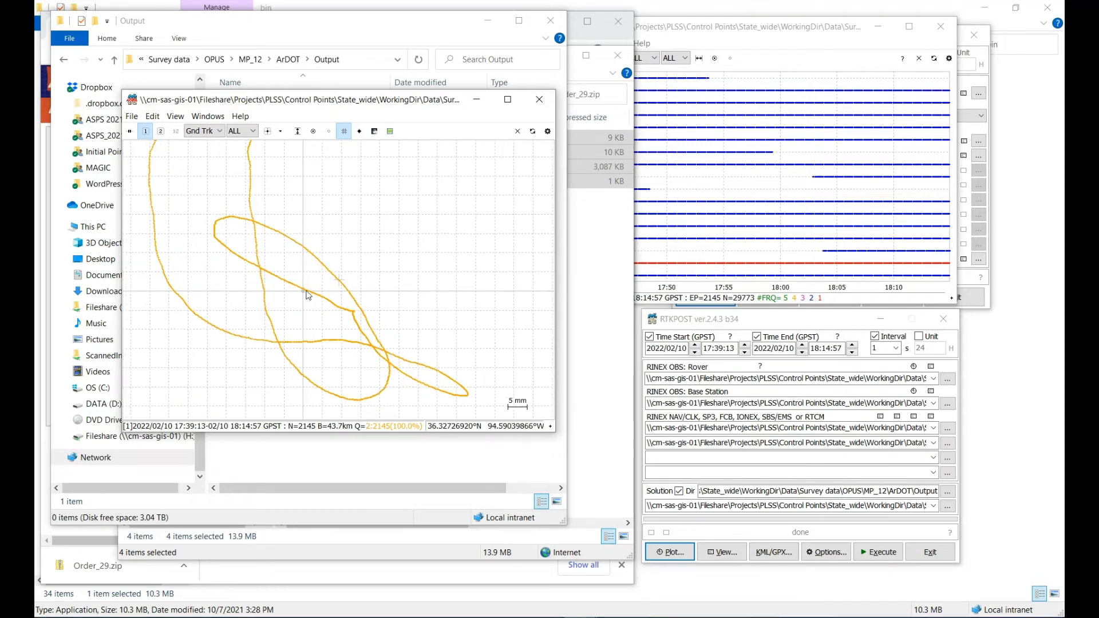
scroll(298, 302, "up", 2)
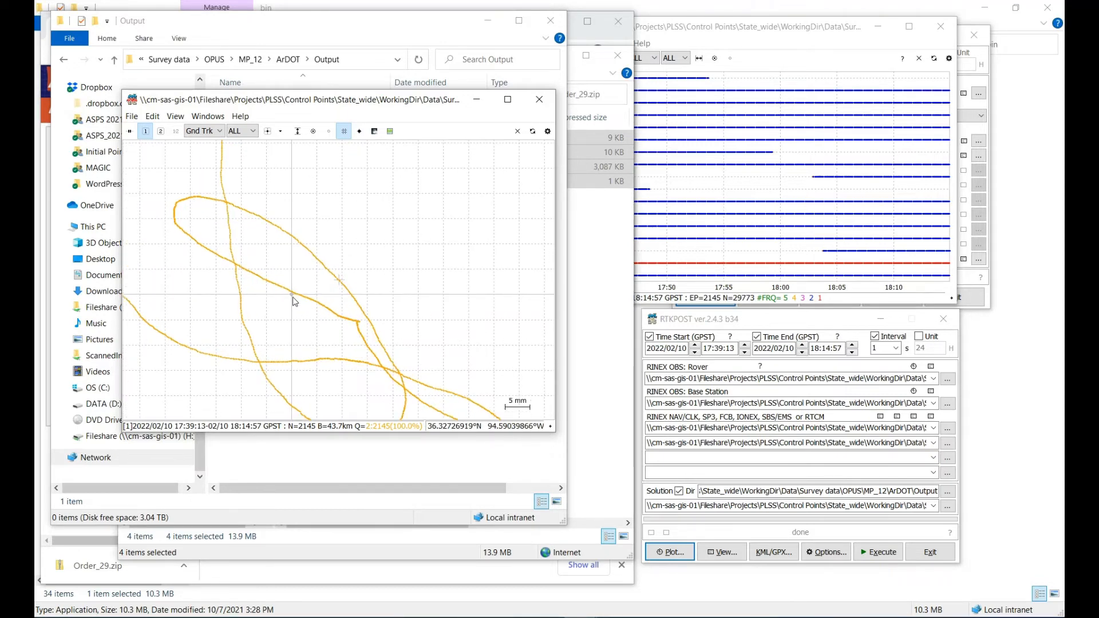
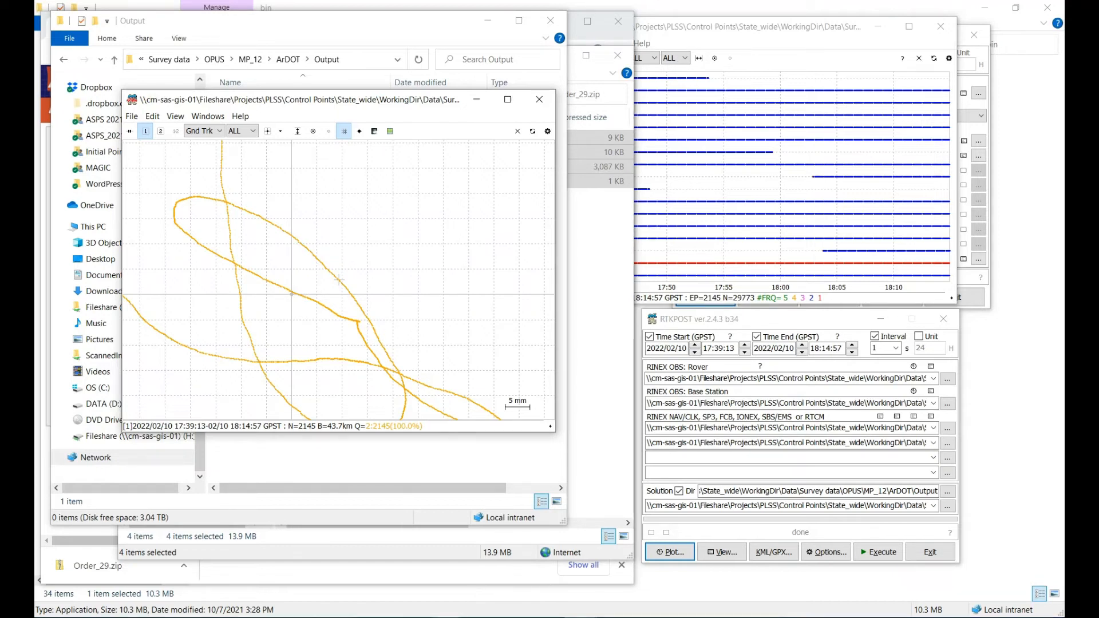
Switch to the NGS NCAT page in Chrome, reset its conversion form, and keep geodetic lat-long as the horizontal coordinate type.
mouse_move(449, 617)
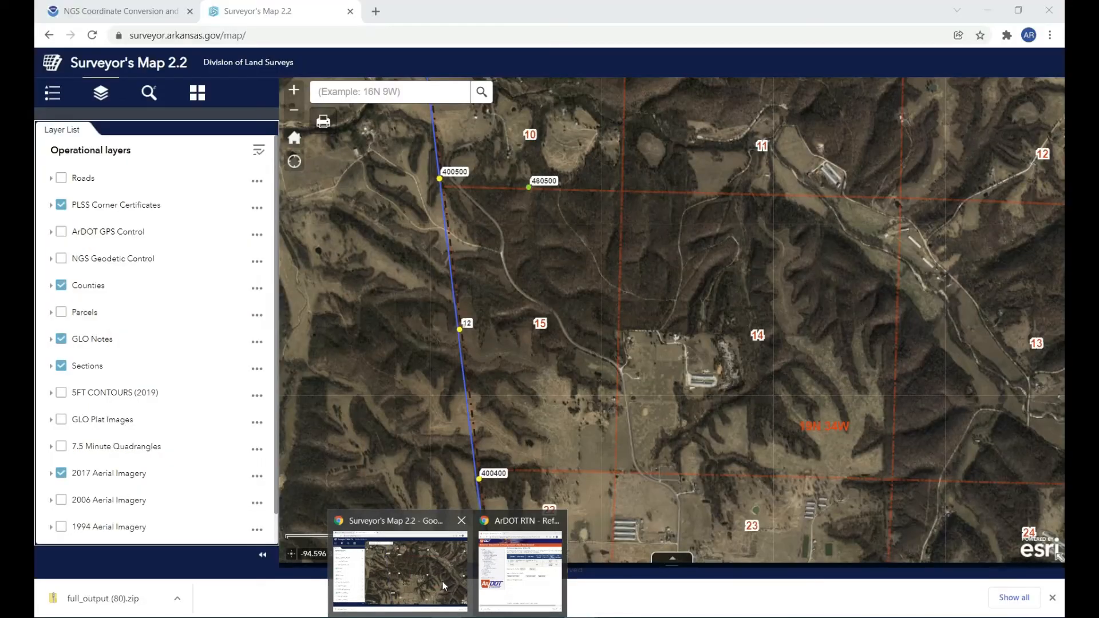
left_click(443, 585)
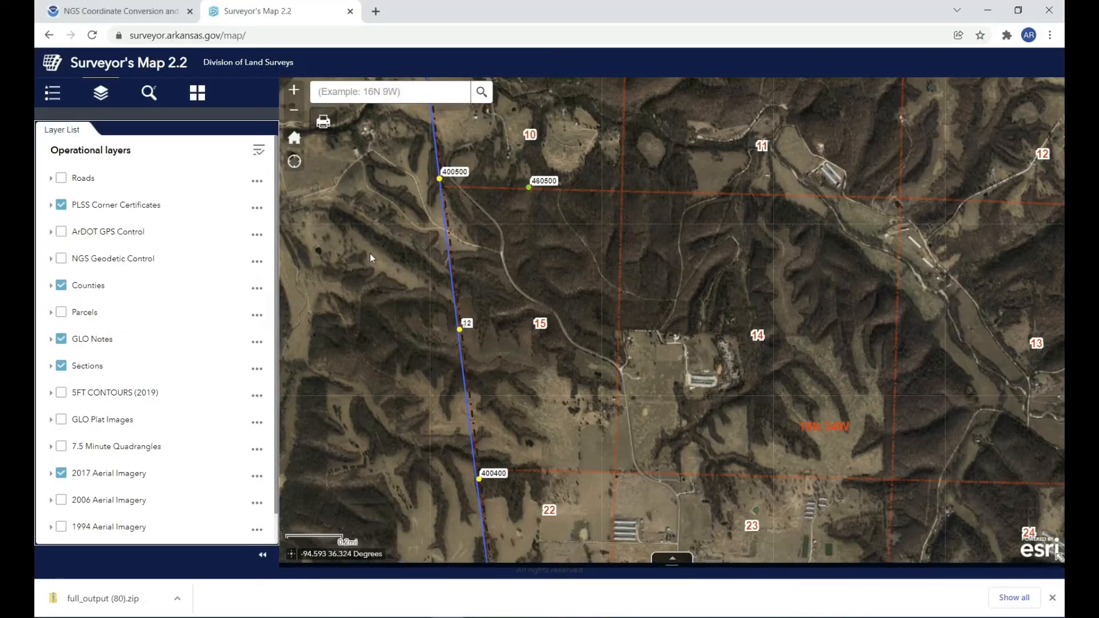
left_click(131, 17)
scroll(505, 297, "up", 5)
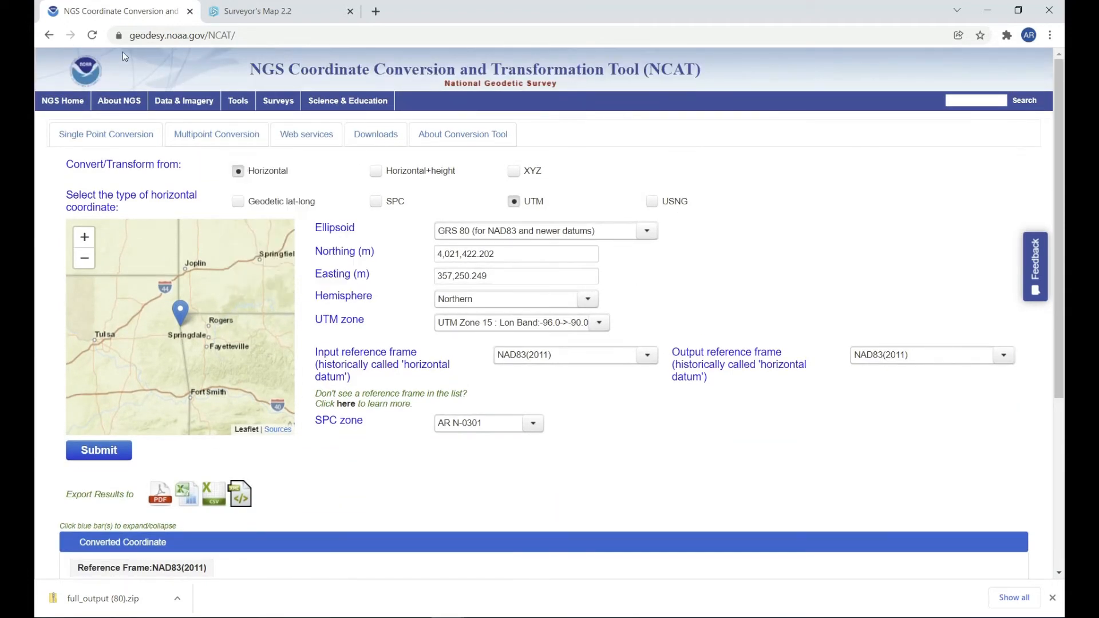
left_click(91, 35)
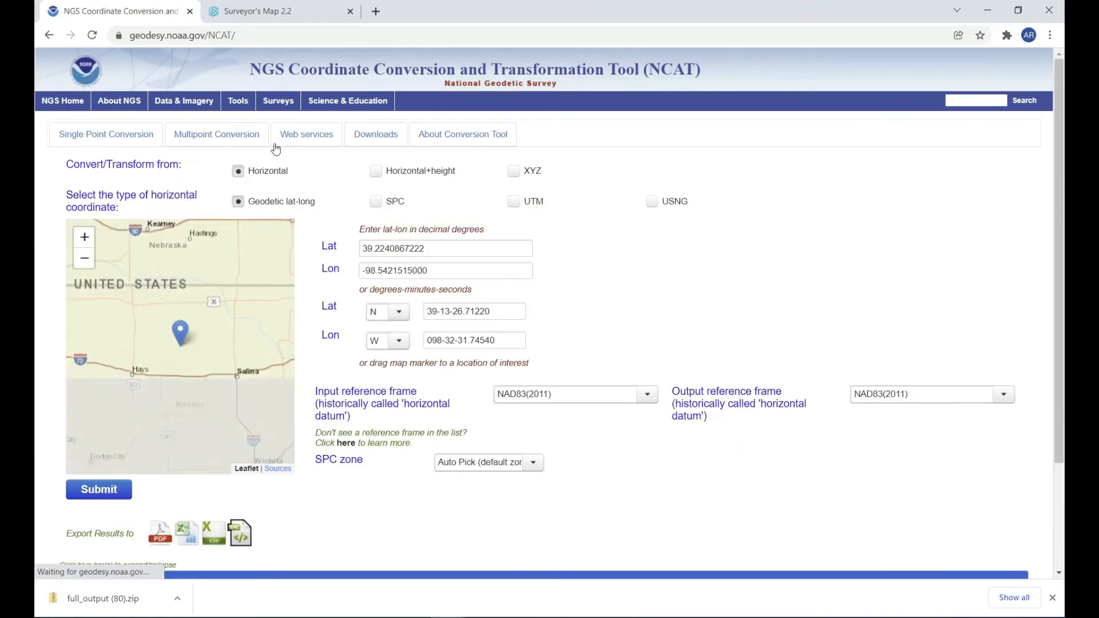
left_click(379, 203)
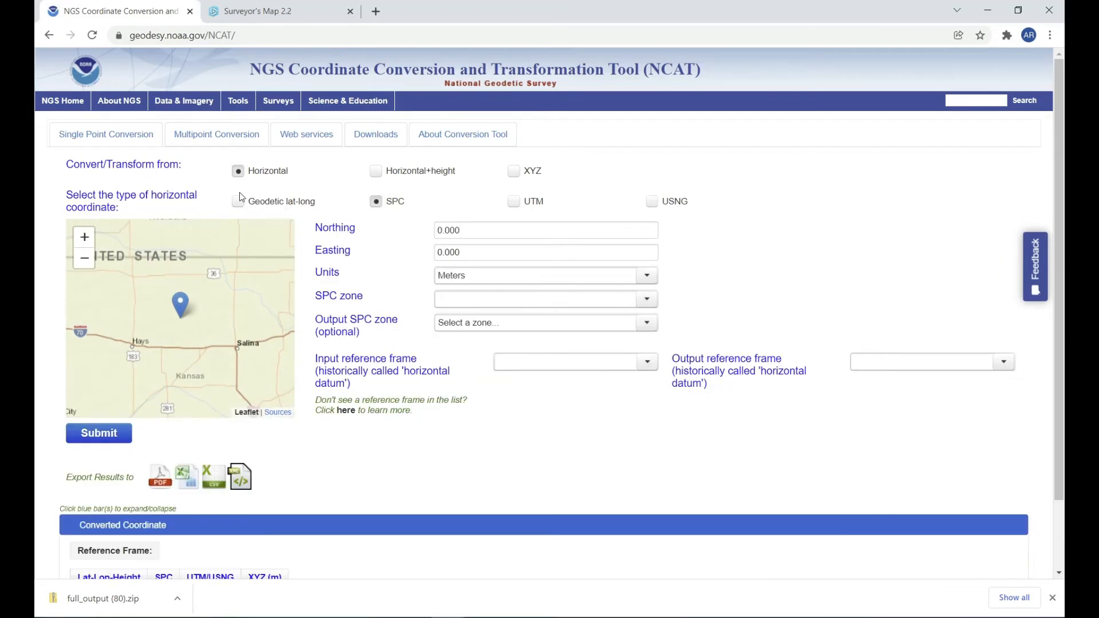
left_click(239, 203)
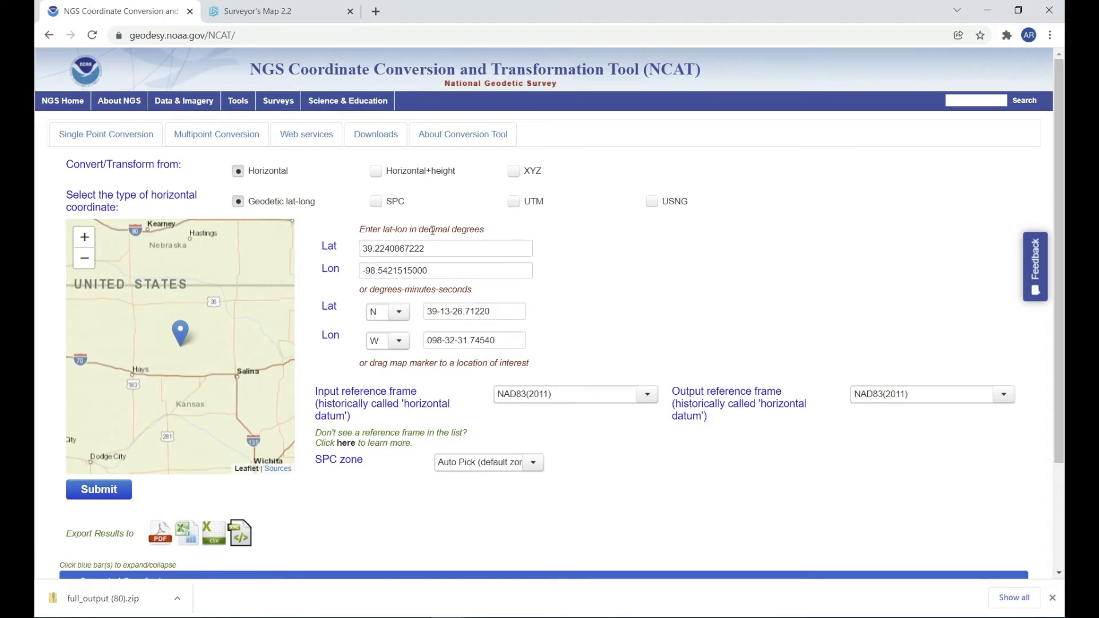
Enter latitude 36.32726919 and longitude -94.59039867 in decimal degrees as the coordinate to convert.
left_click_drag(442, 248, 359, 247)
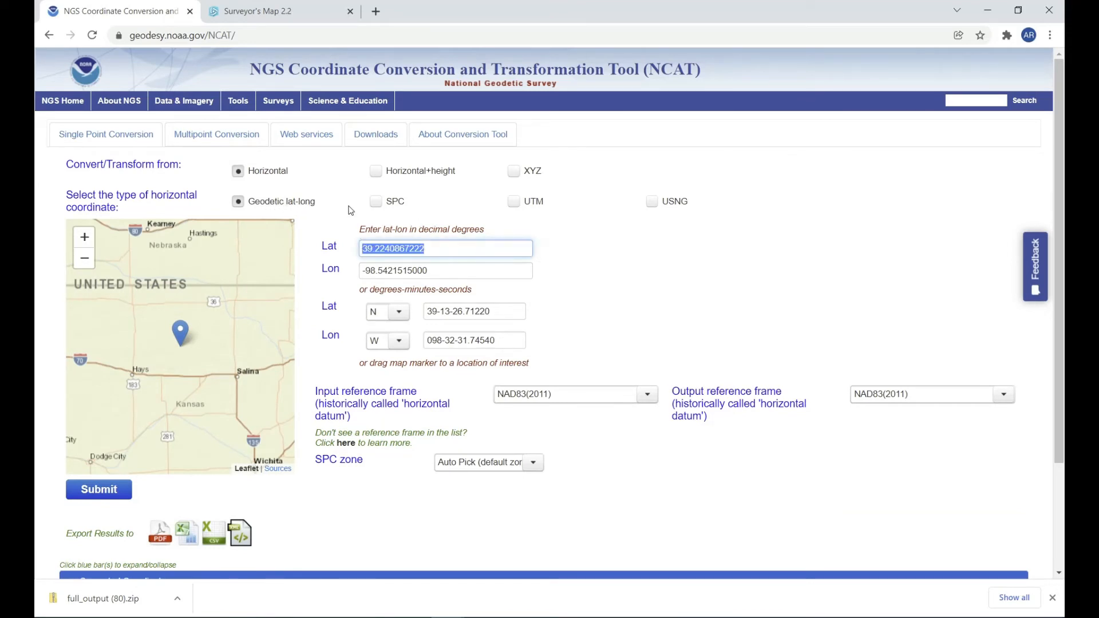
type("36")
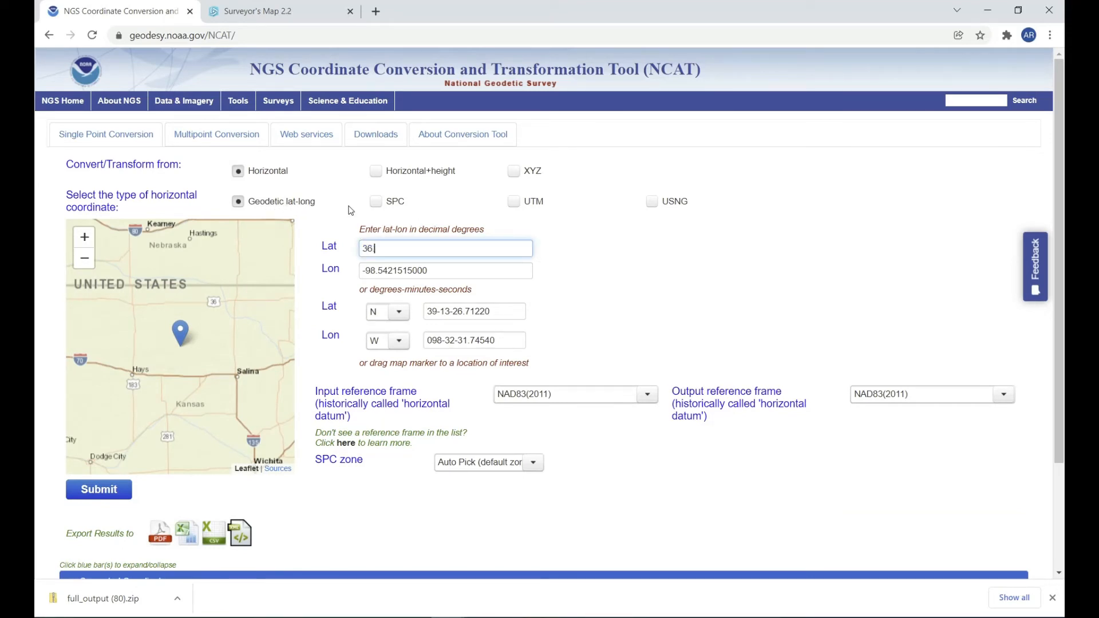
type(".3272")
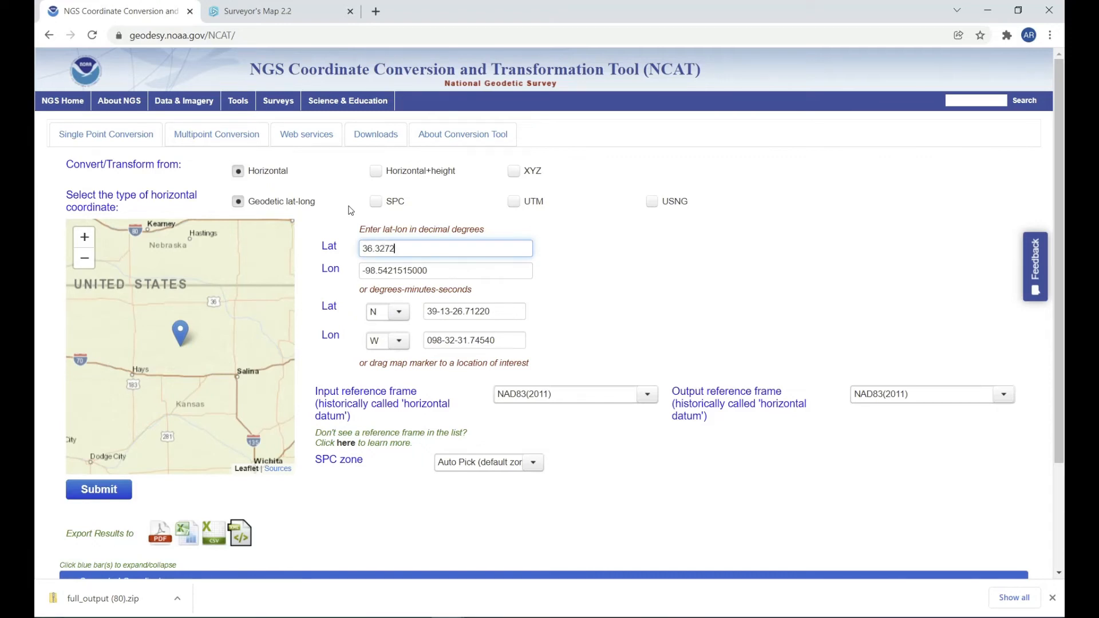
type("6919")
key("Tab")
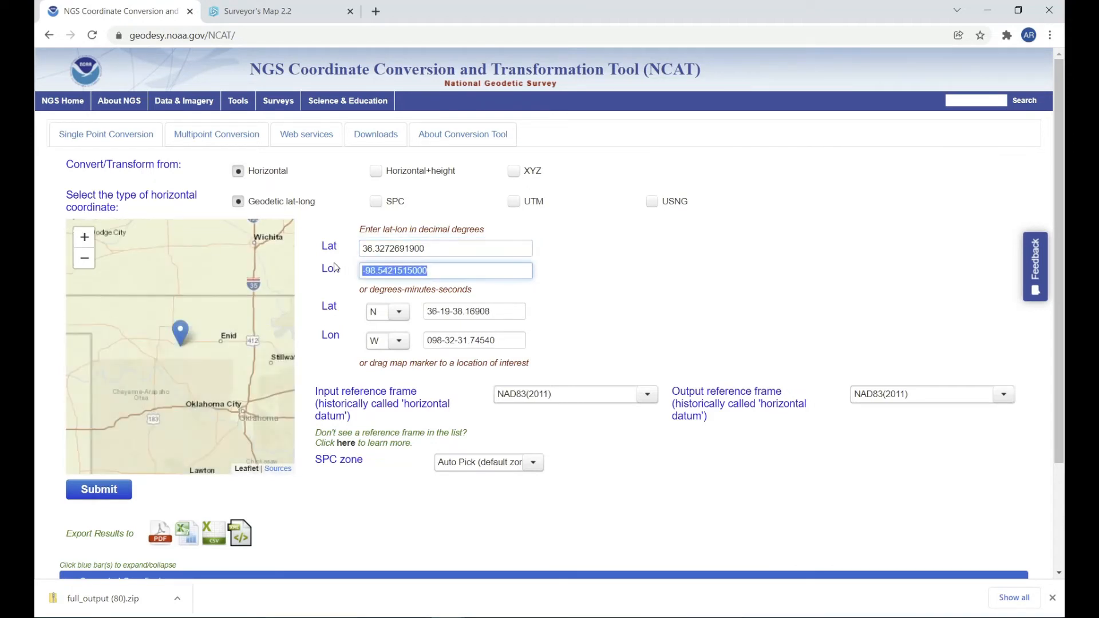
type("-")
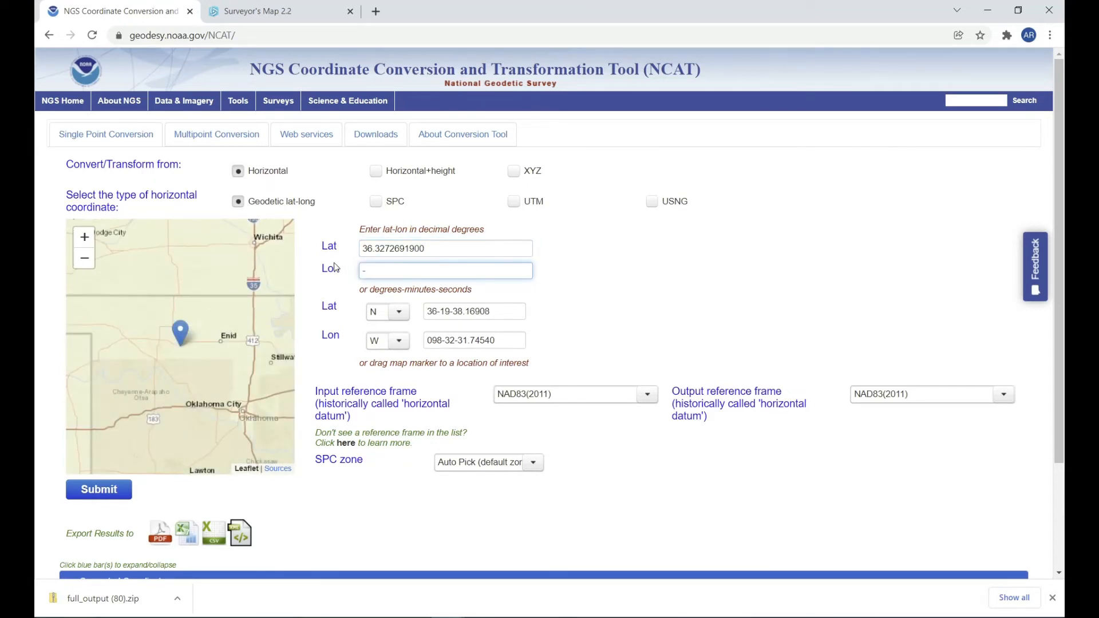
type("94.59039867")
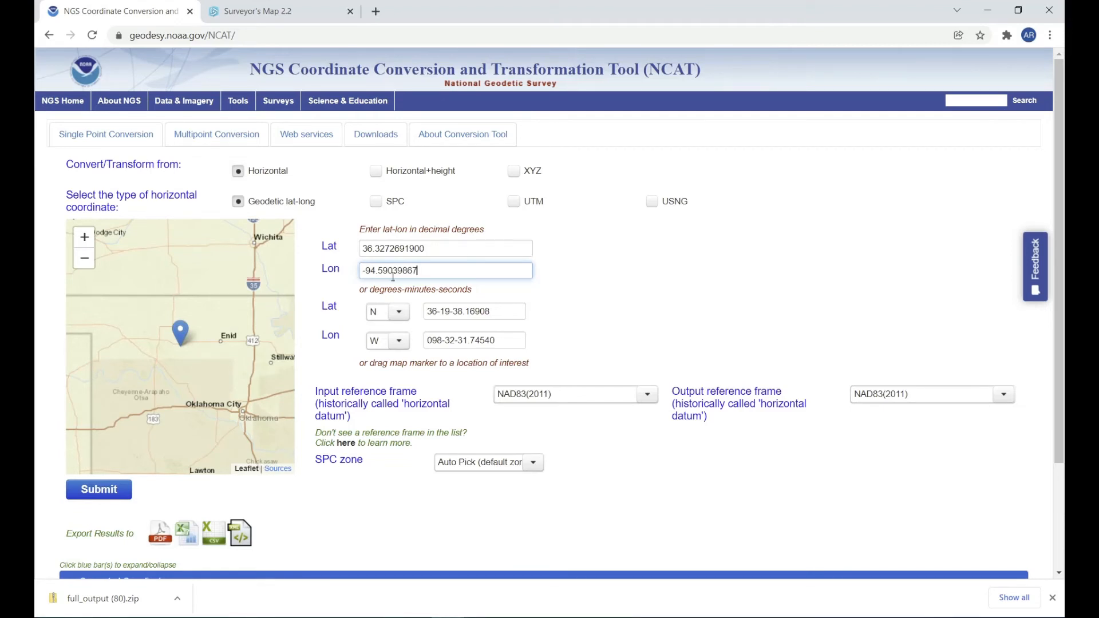
left_click(562, 276)
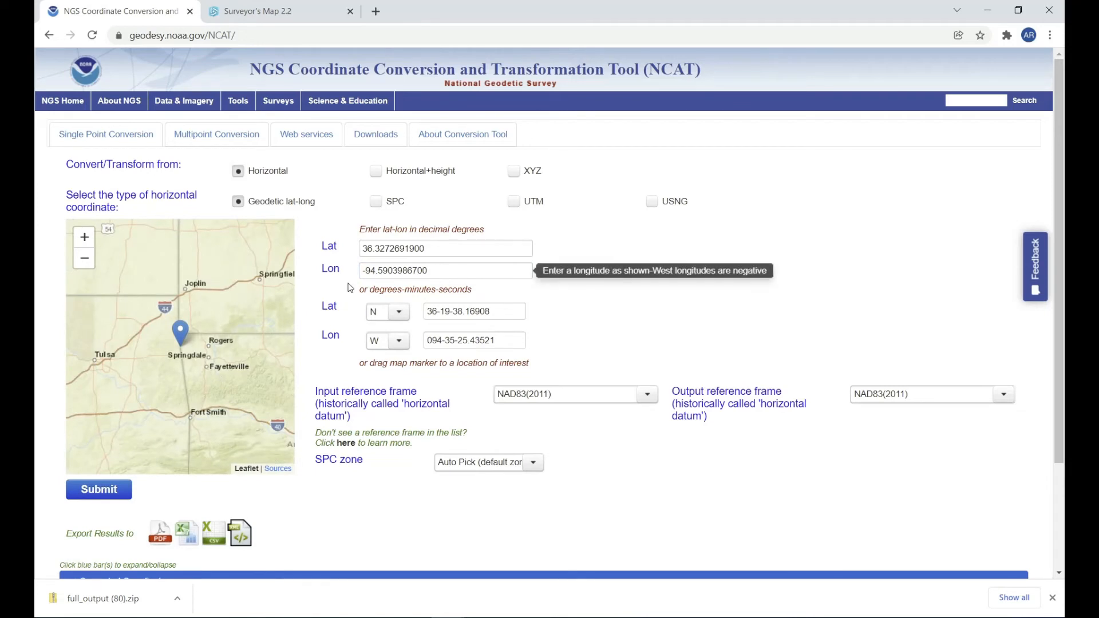
Convert the coordinate using SPC zone AR N-0301 and highlight the resulting SPC northing and easting in US survey feet.
left_click(534, 463)
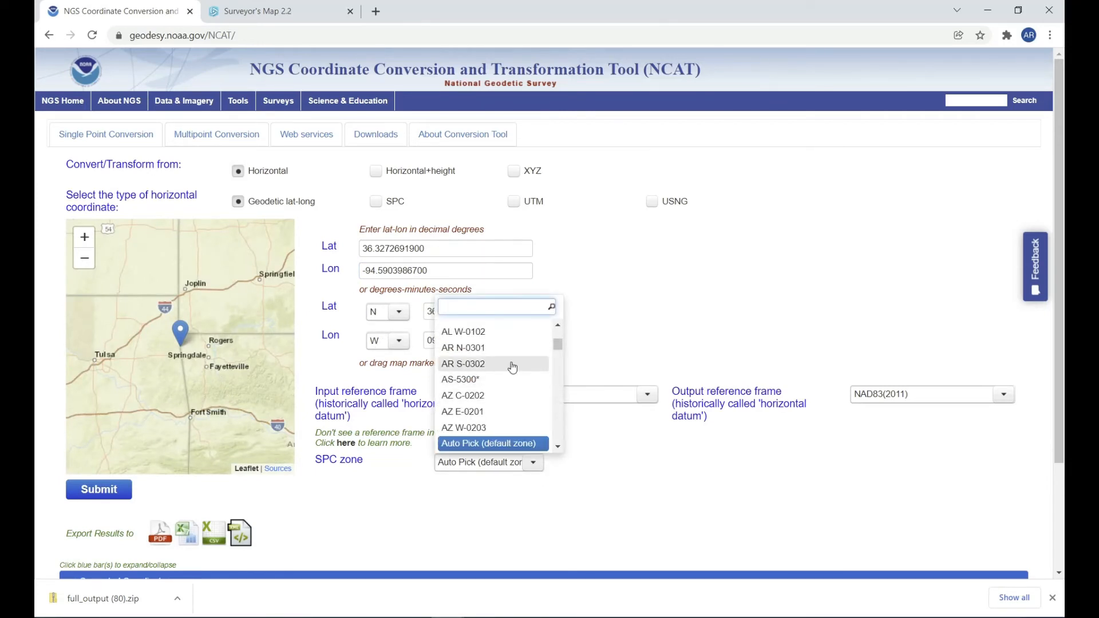
left_click(467, 354)
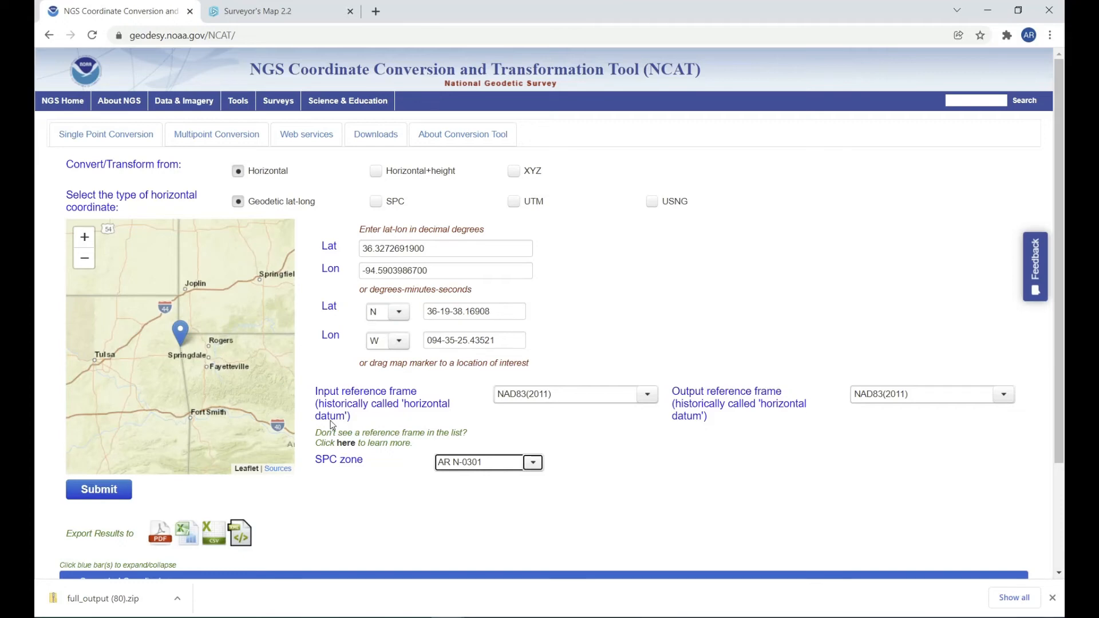
scroll(380, 411, "down", 3)
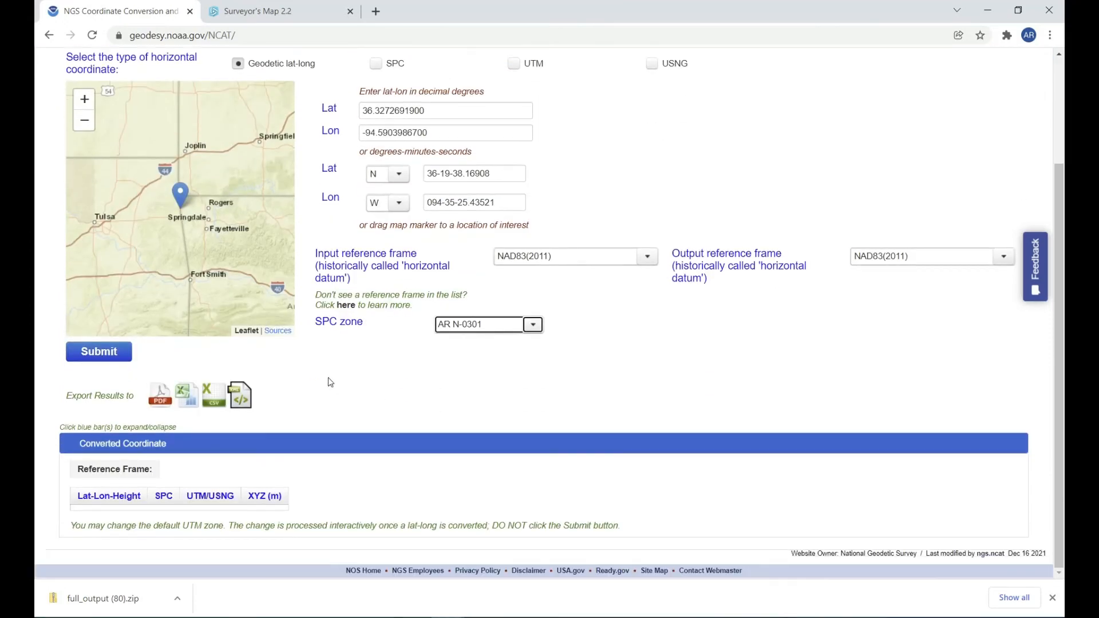
left_click(123, 358)
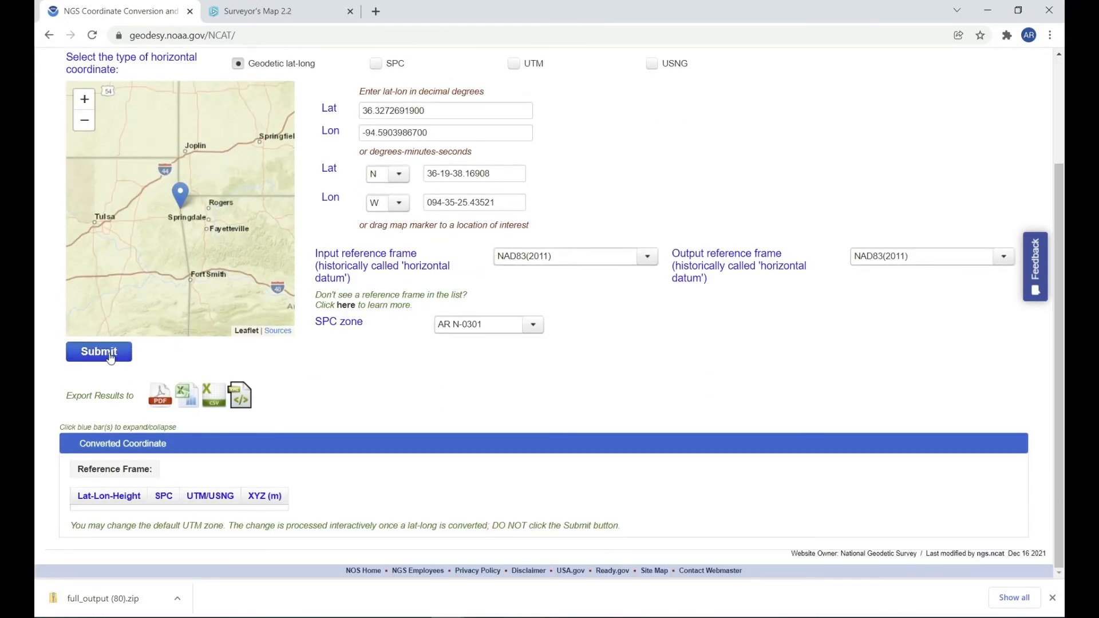
scroll(338, 383, "down", 3)
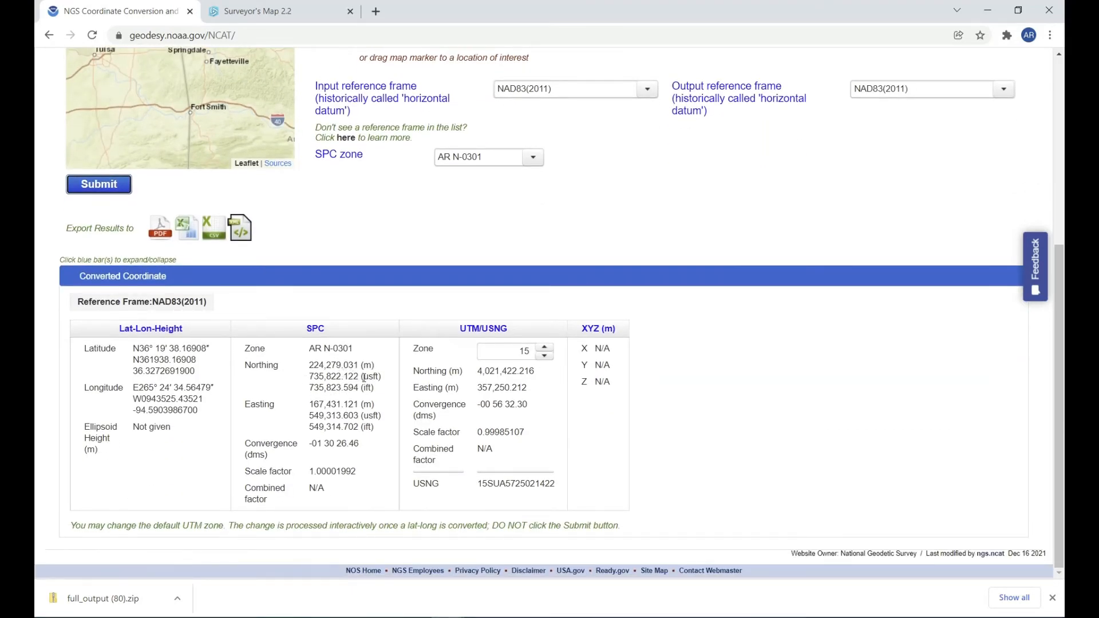
left_click_drag(310, 376, 379, 379)
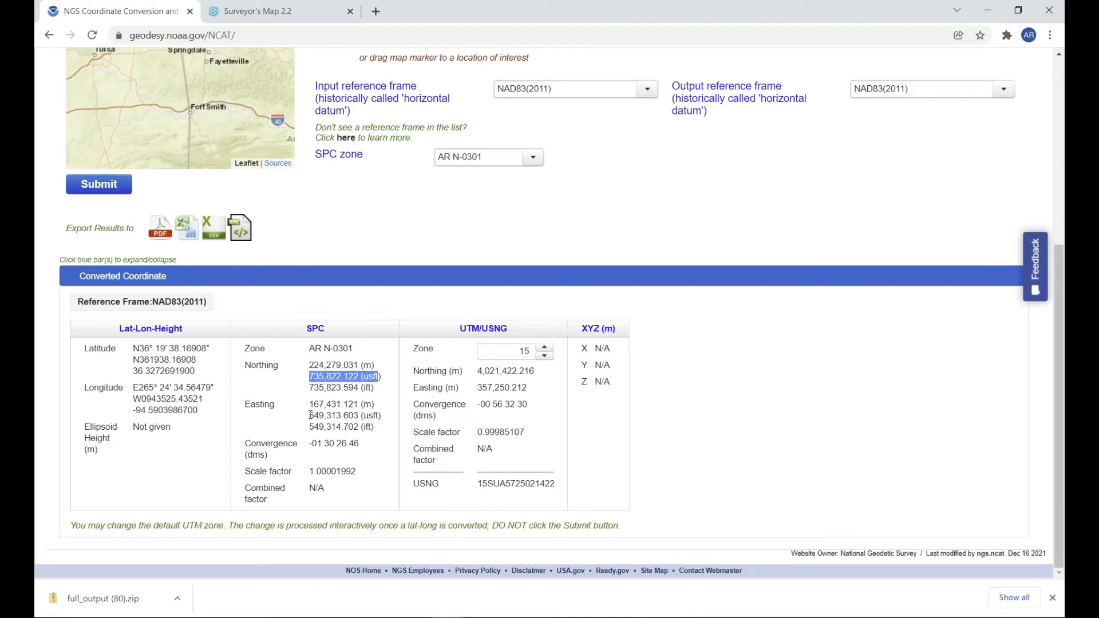
left_click_drag(309, 416, 382, 416)
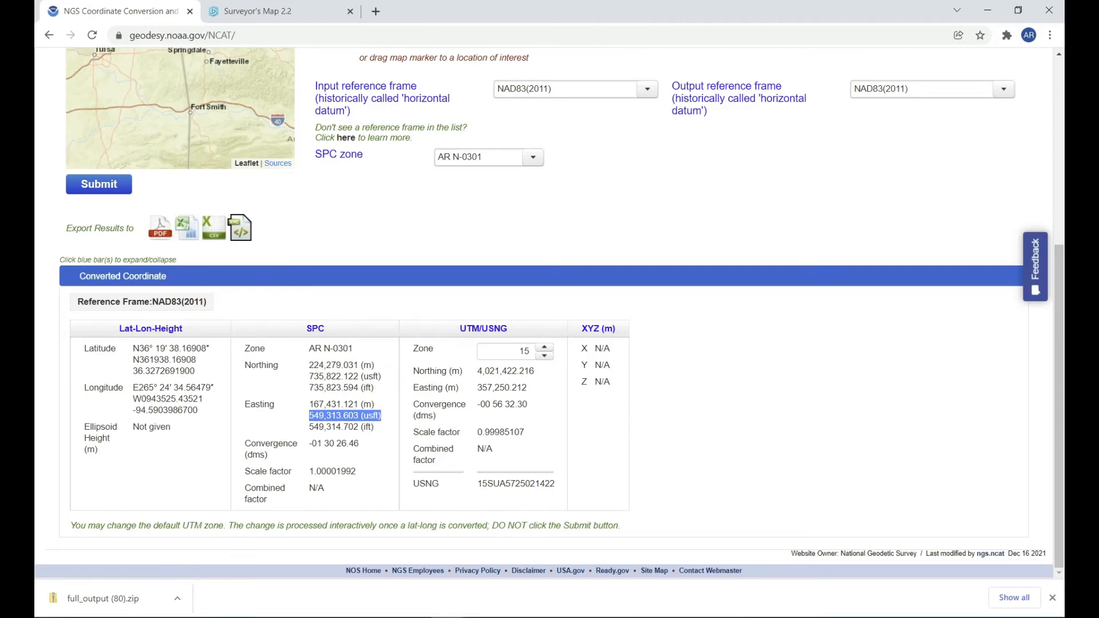
Check point 1638 in Carlson Survey's North.dwg, then copy the SPC northing 735,822.122 in US survey feet from NCAT in Chrome.
left_click(481, 617)
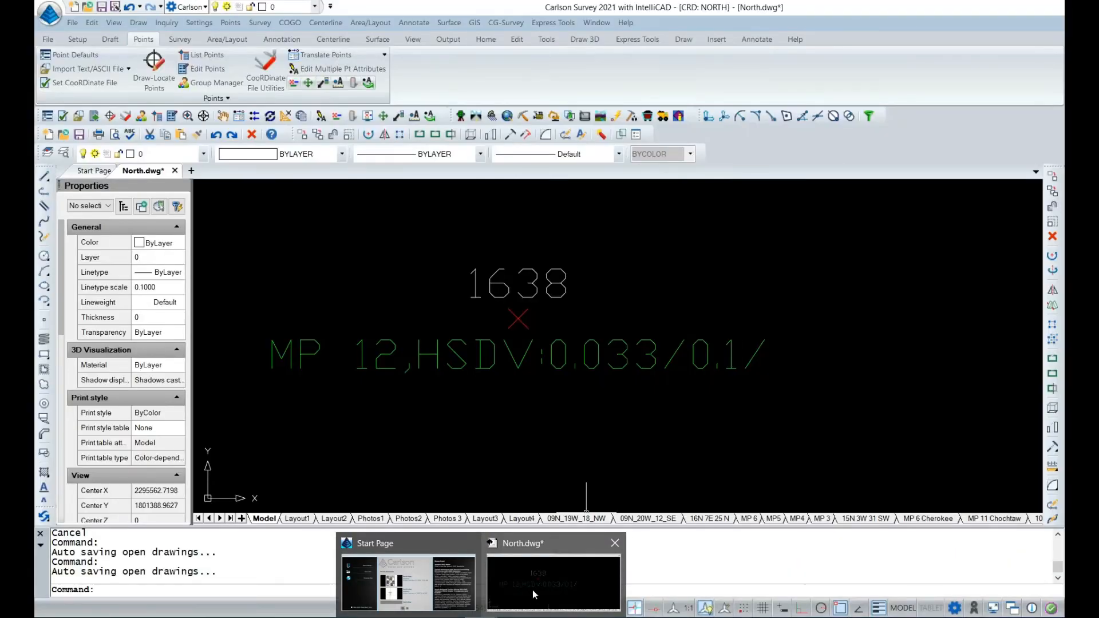
left_click(532, 589)
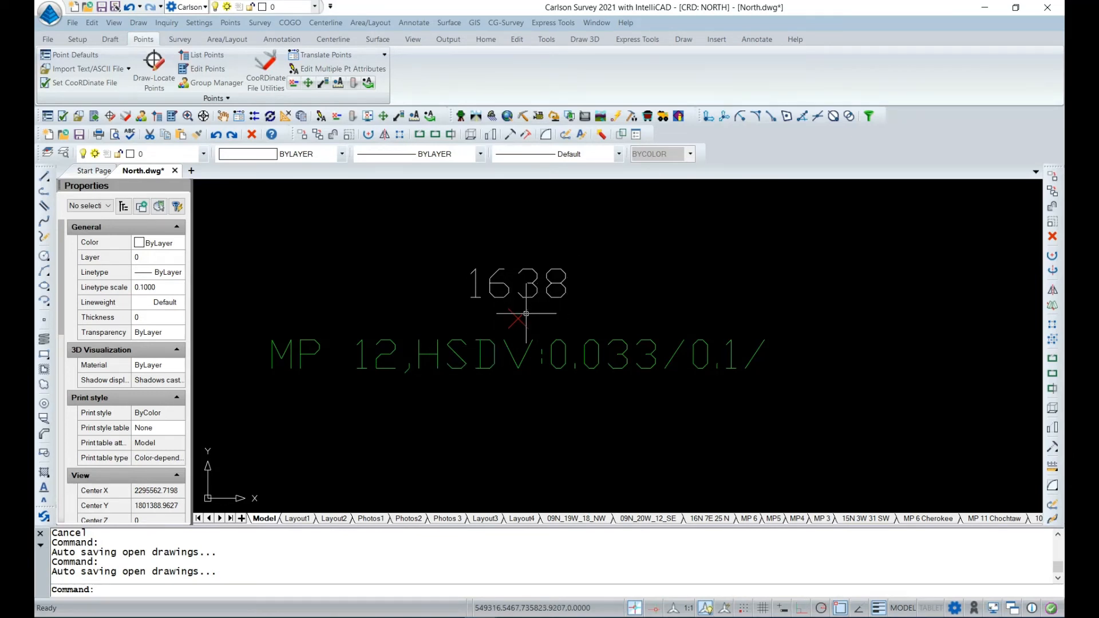
mouse_move(448, 612)
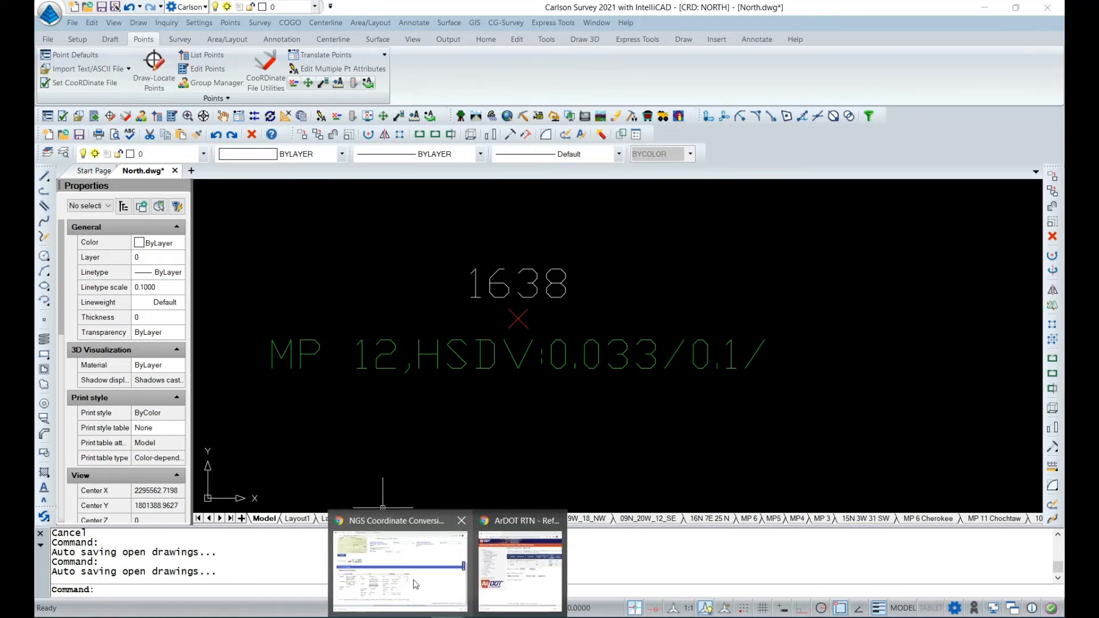
left_click(400, 542)
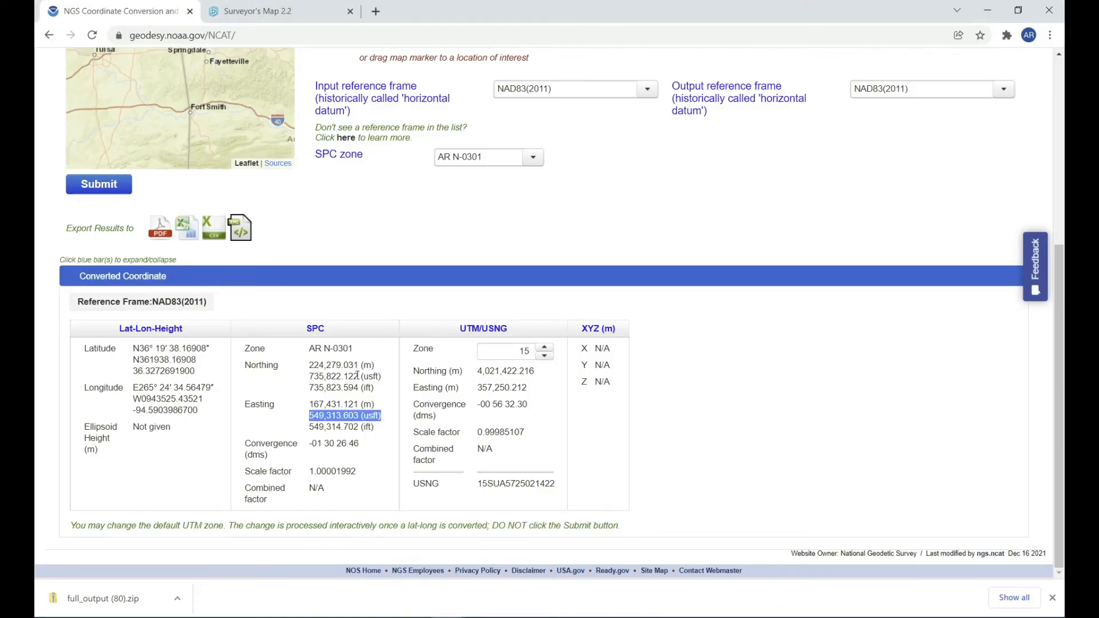
left_click_drag(359, 376, 309, 379)
right_click(309, 379)
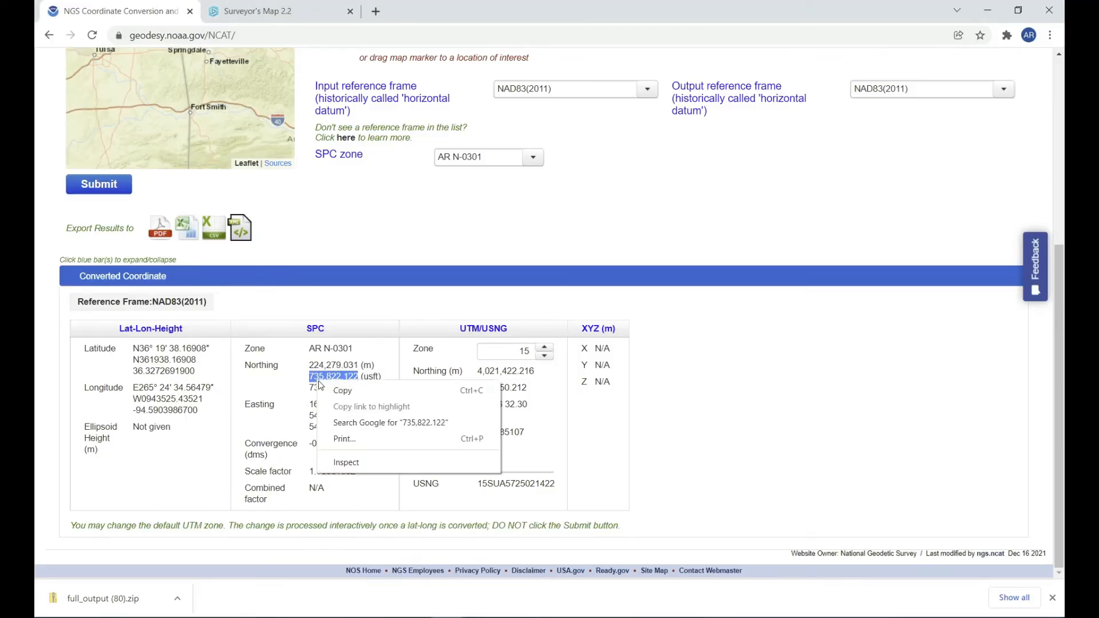
left_click(331, 388)
Switch to North.dwg in Carlson Survey, start Enter-Assign Point, and enter 735822.122 without the comma as the north coordinate.
mouse_move(481, 616)
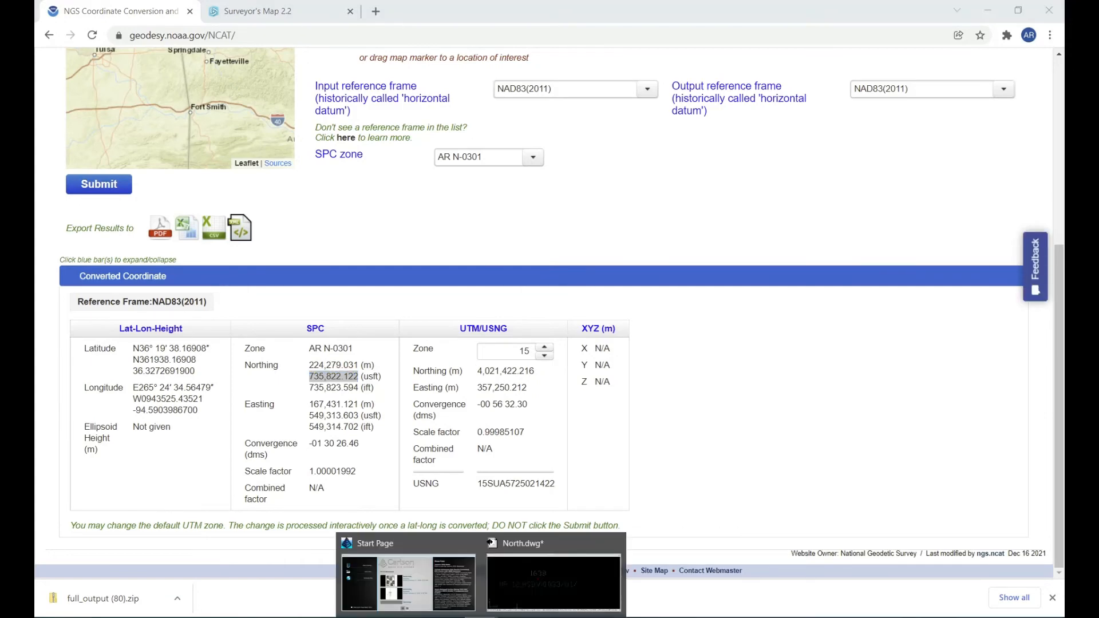
left_click(551, 579)
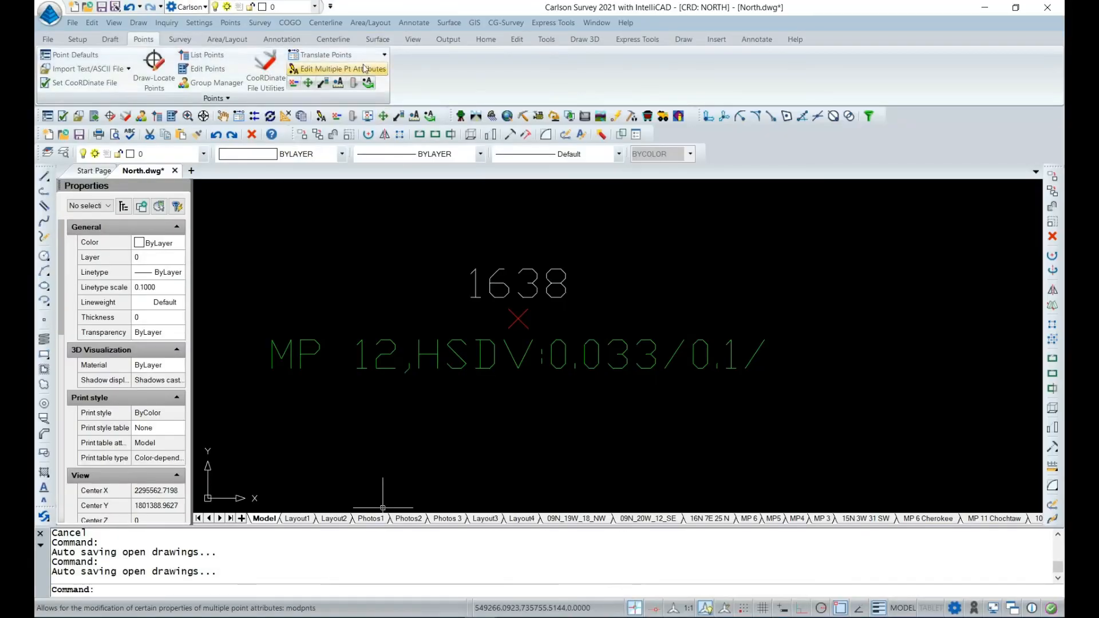
left_click(290, 23)
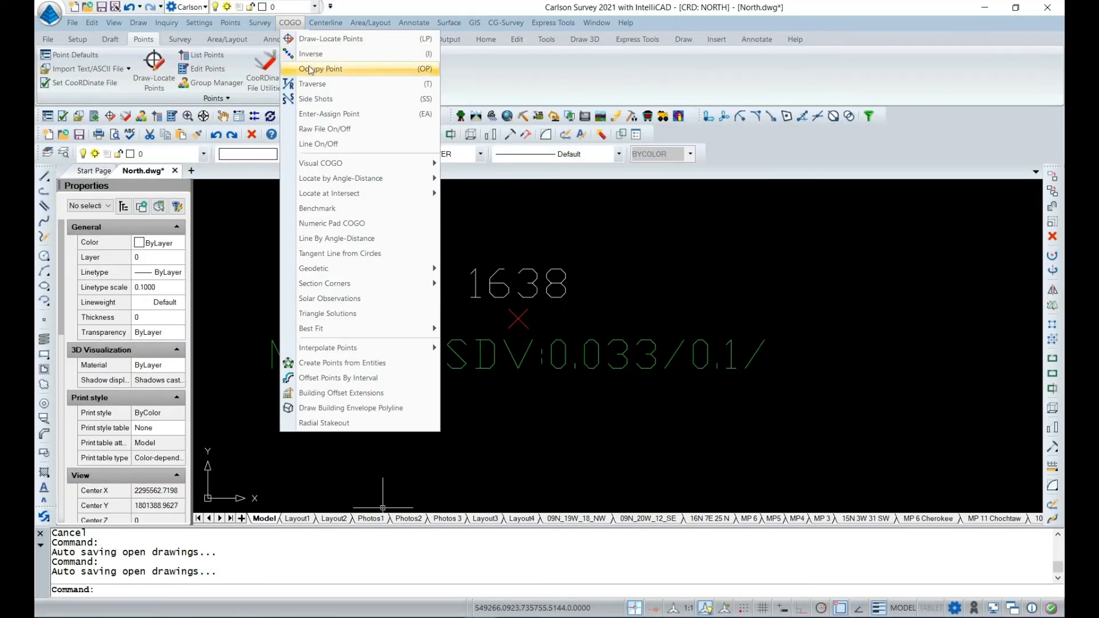
left_click(326, 116)
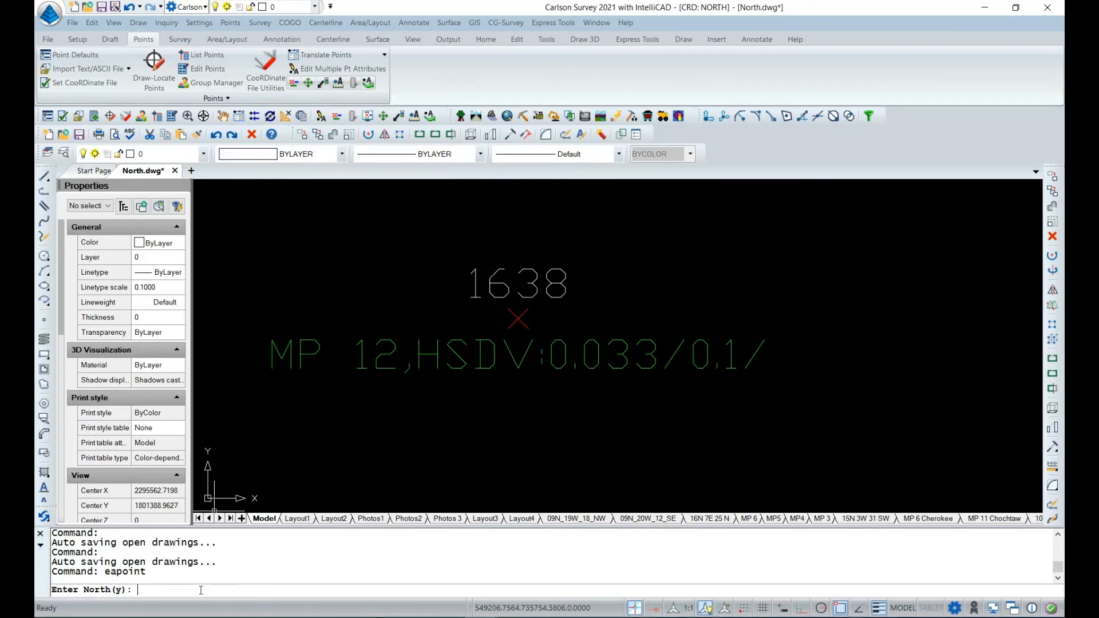
key("ctrl+v")
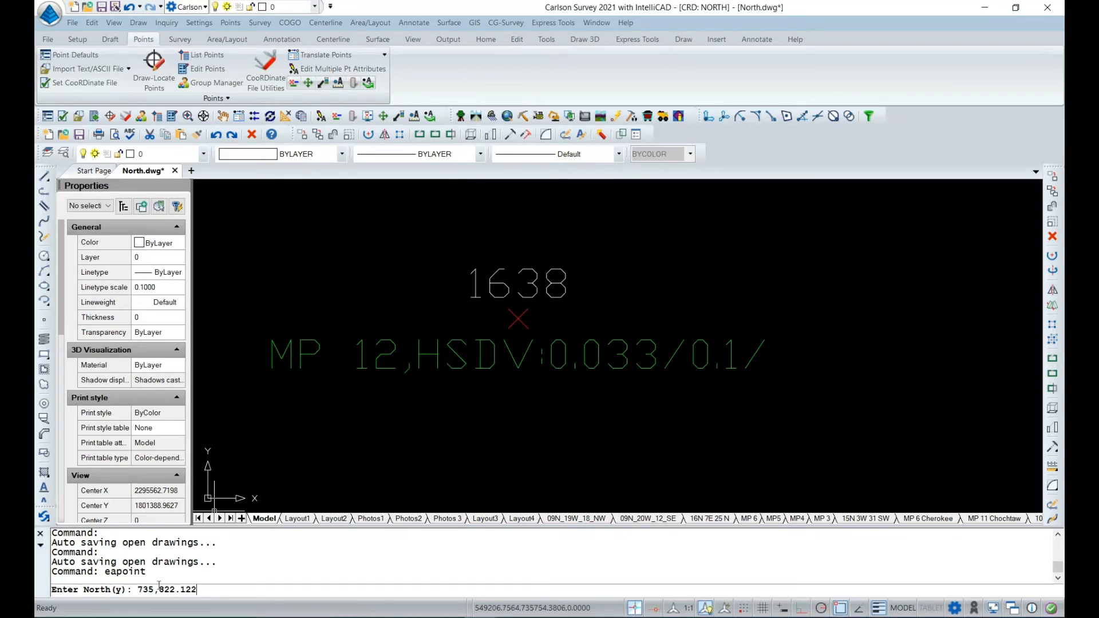
key("BackSpace")
key("Return")
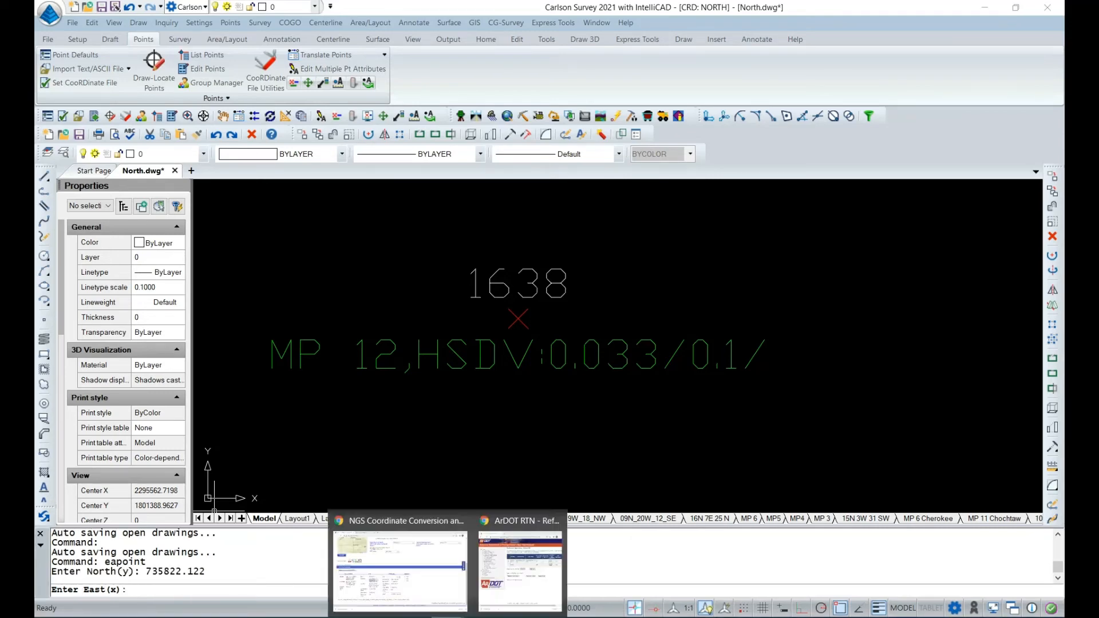
Switch back to the NCAT results in Chrome and copy the SPC easting 549,313.603 in US survey feet.
left_click(412, 518)
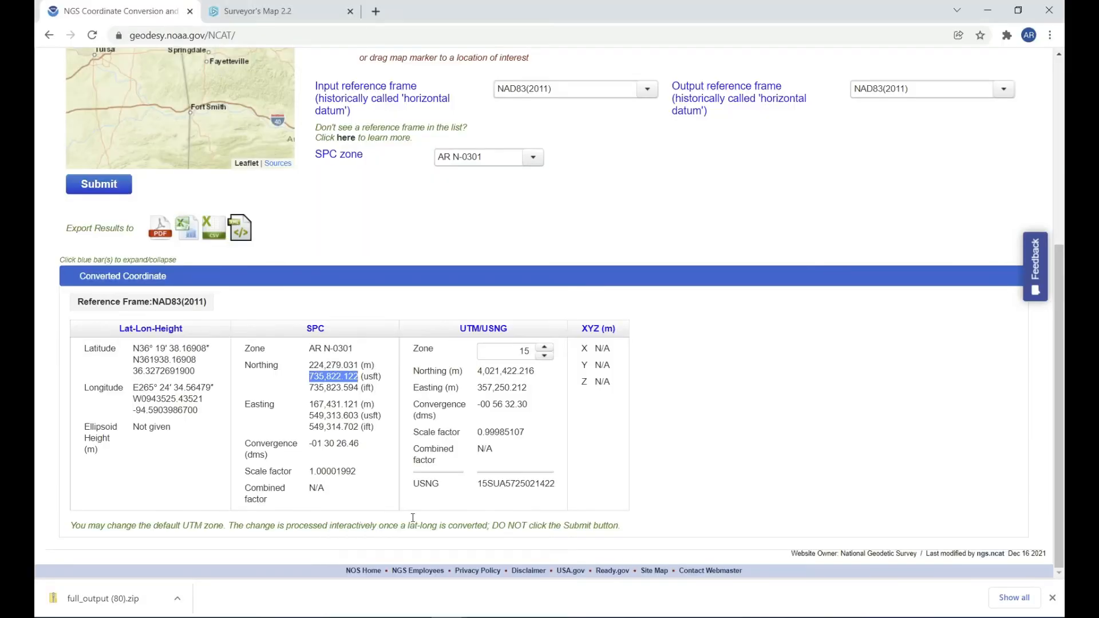
left_click_drag(360, 417, 313, 416)
right_click(311, 416)
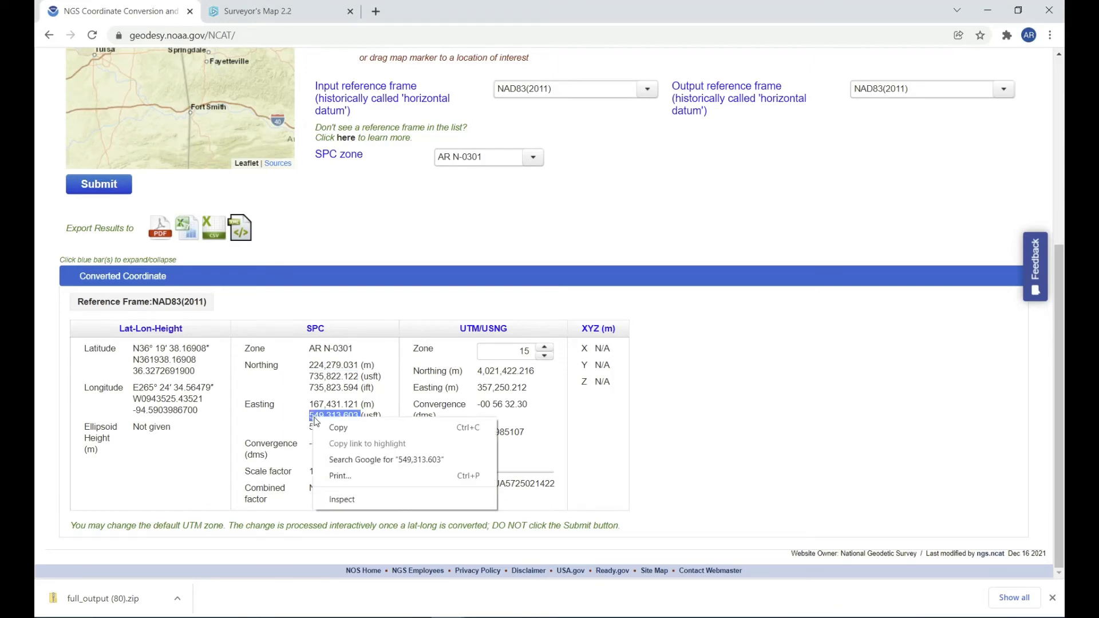
left_click(330, 427)
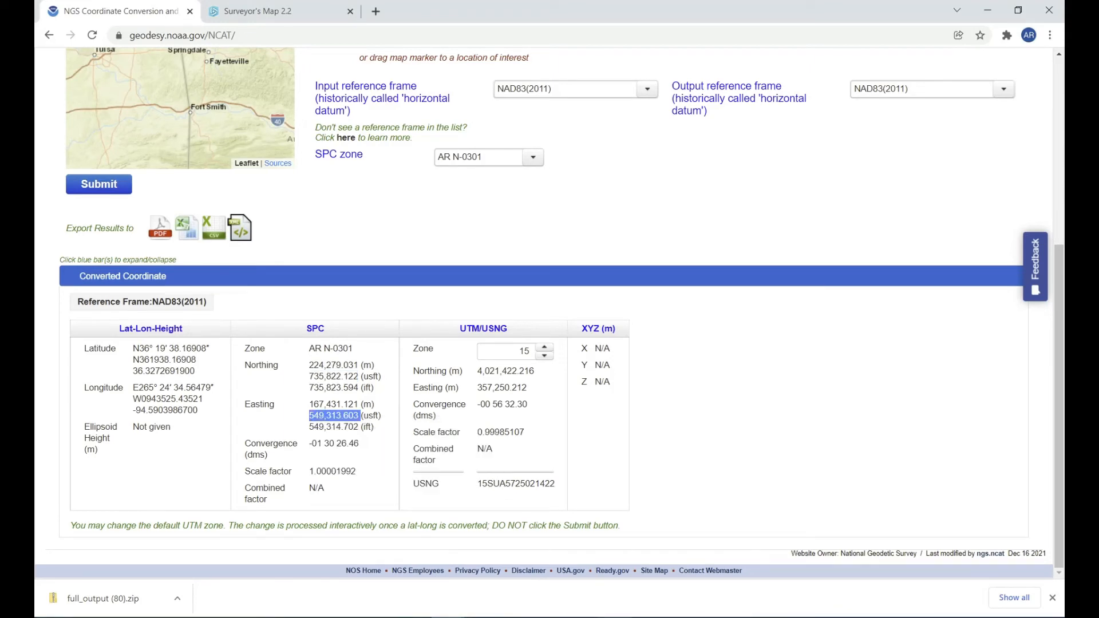
Return to North.dwg in Carlson Survey, enter 549313.603 without the comma as the east coordinate, and leave the elevation blank.
left_click(481, 617)
left_click(575, 585)
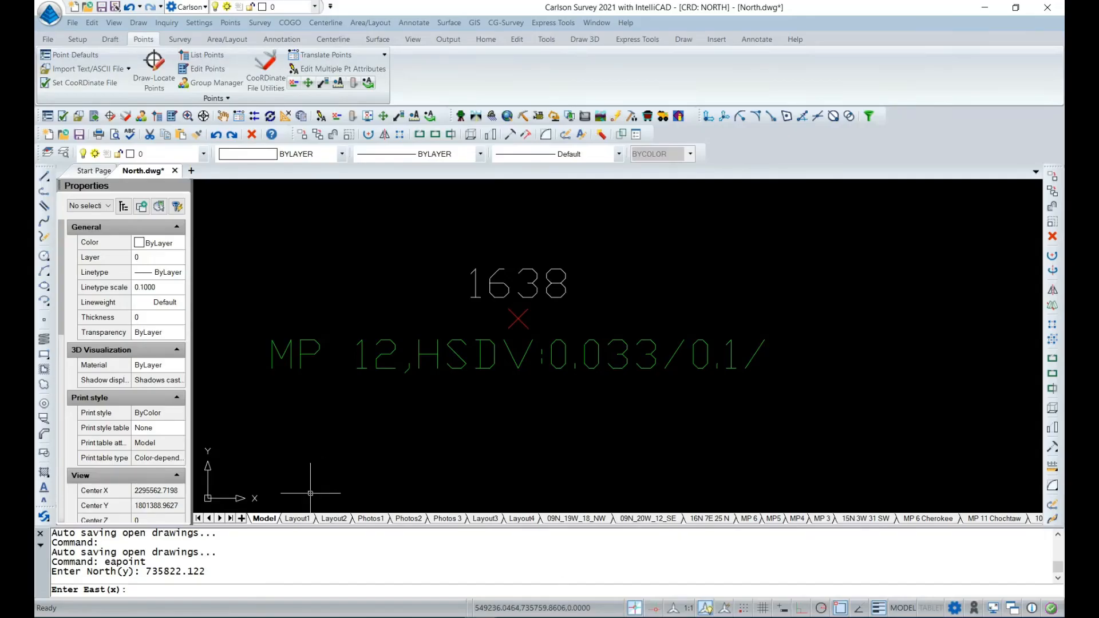
left_click(177, 592)
key("ctrl+v")
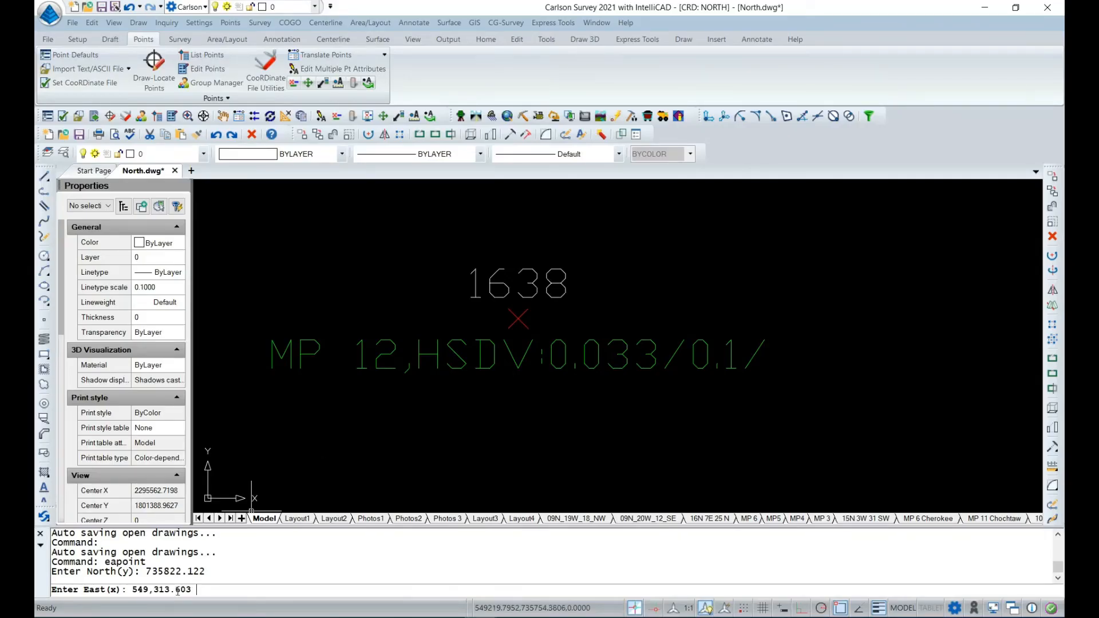
left_click(155, 592)
key("BackSpace")
key("Return")
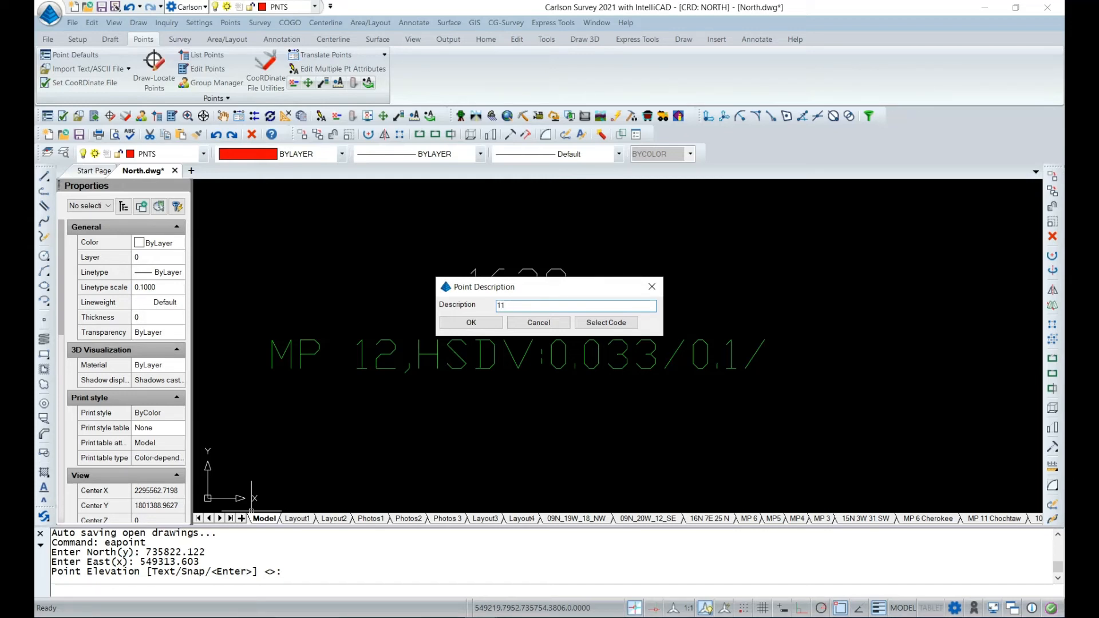
Give the new point the description 1162, inspect its overlap with point 1638, and end point entry.
type("62")
left_click(471, 323)
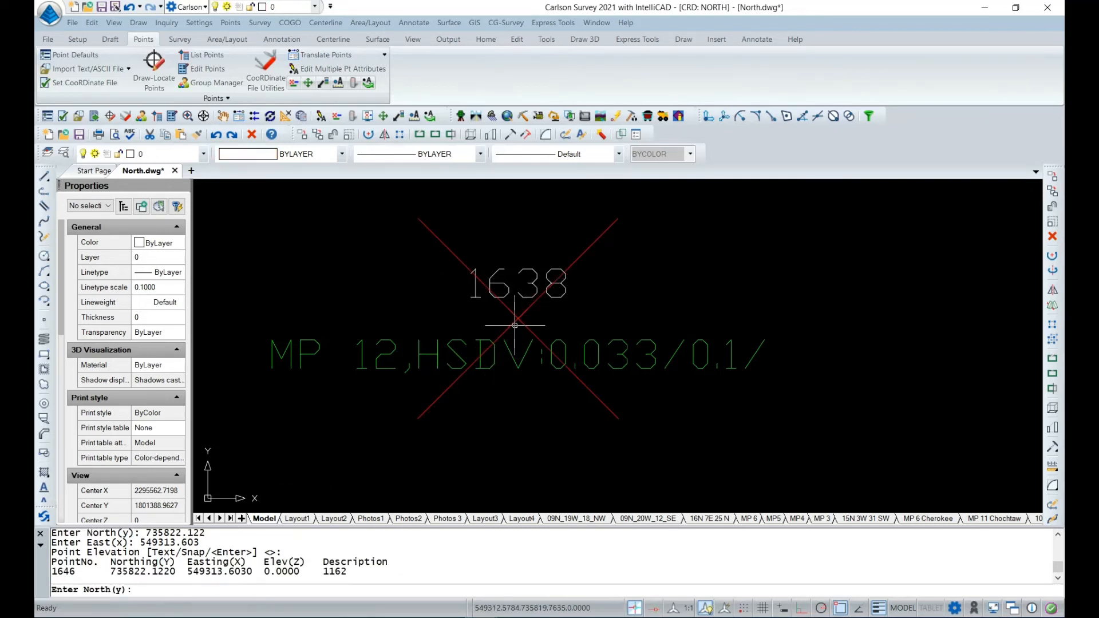
scroll(516, 325, "up", 5)
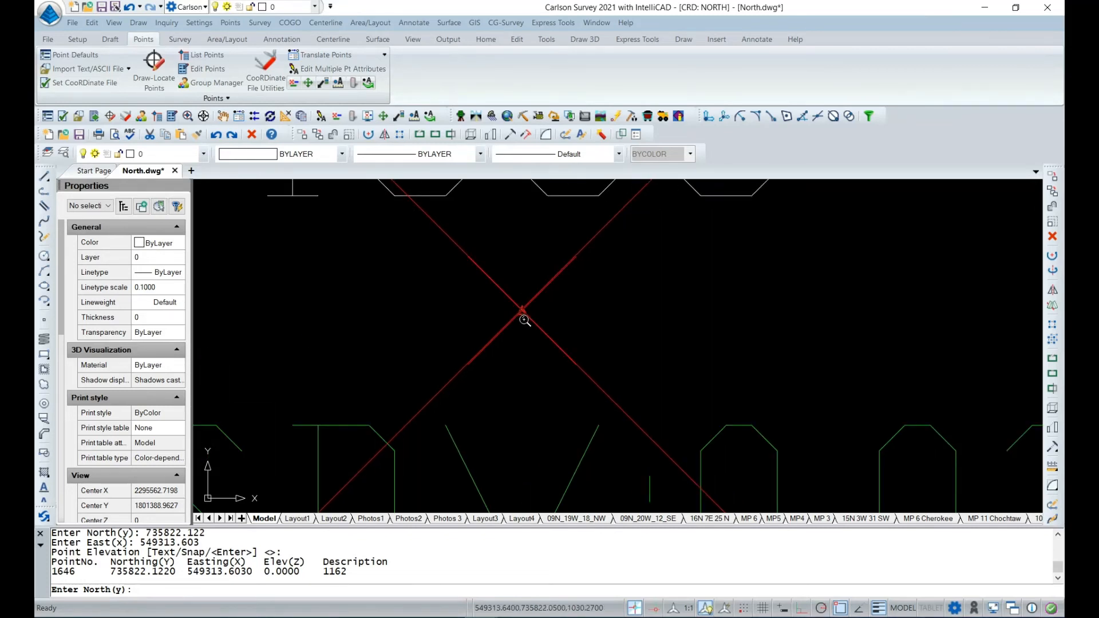
scroll(524, 318, "up", 6)
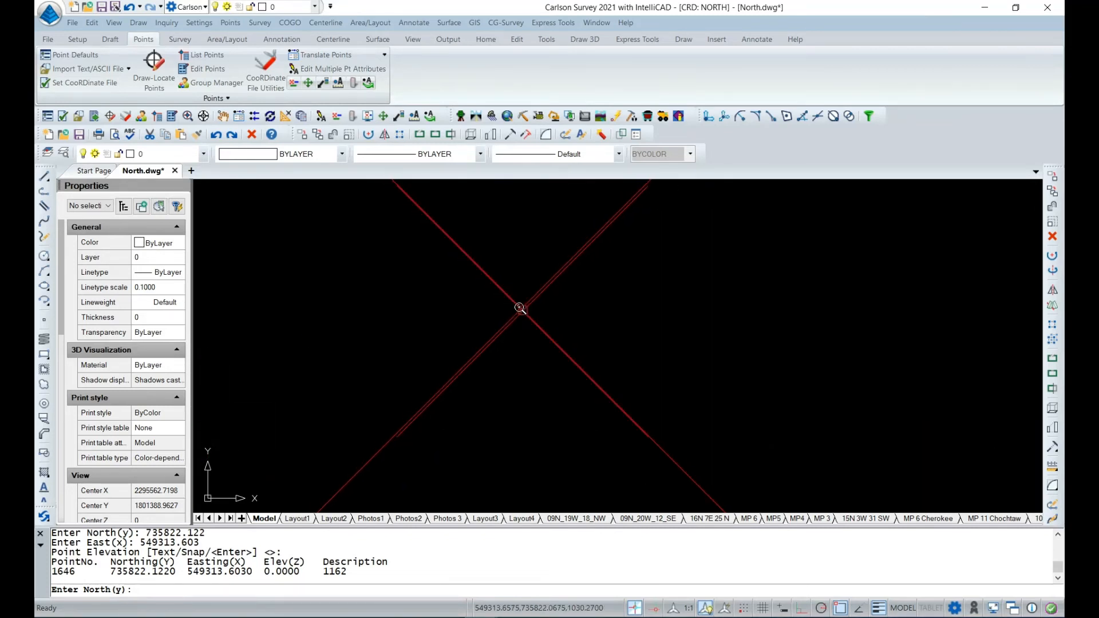
scroll(520, 308, "down", 5)
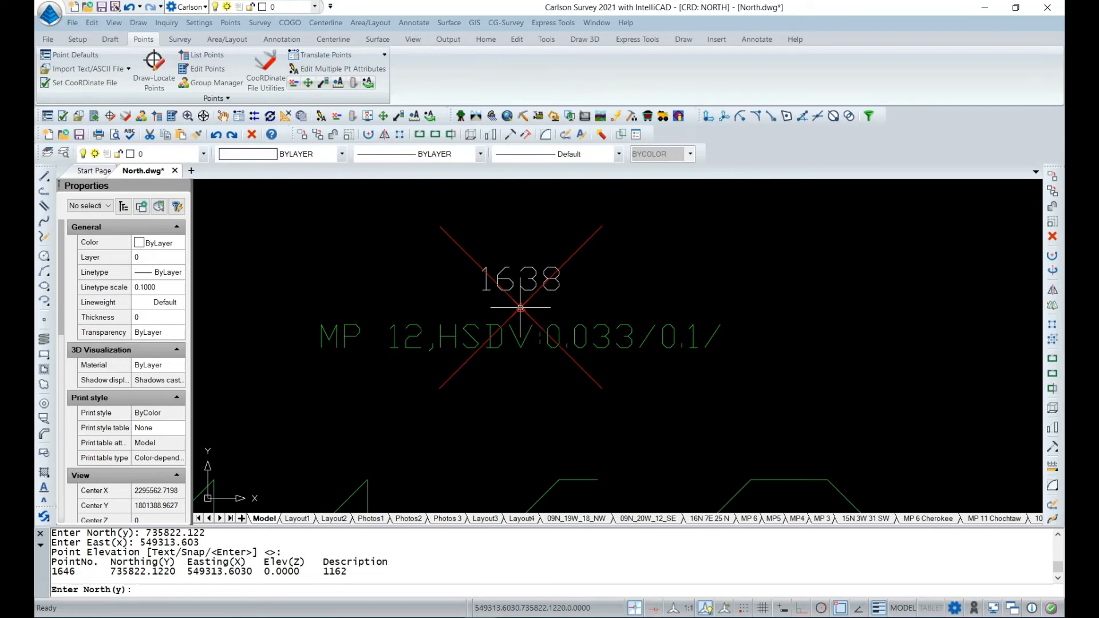
key("Escape")
Select the symbols and labels of both overlapping points and set their block references' X and Y scale to 0.1.
scroll(518, 303, "up", 2)
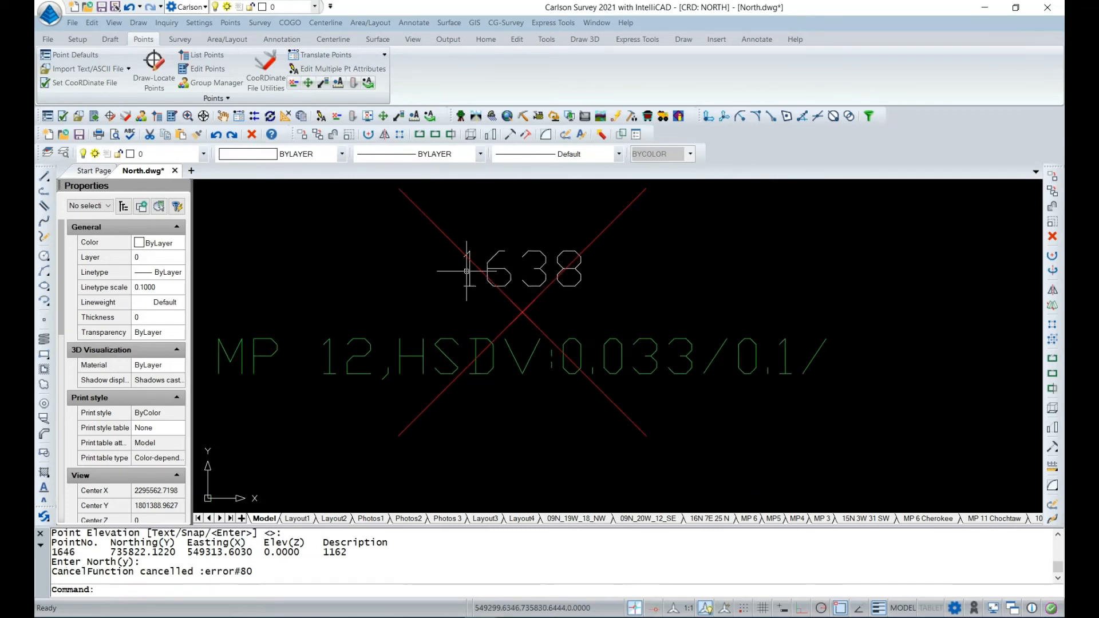
scroll(386, 228, "down", 4)
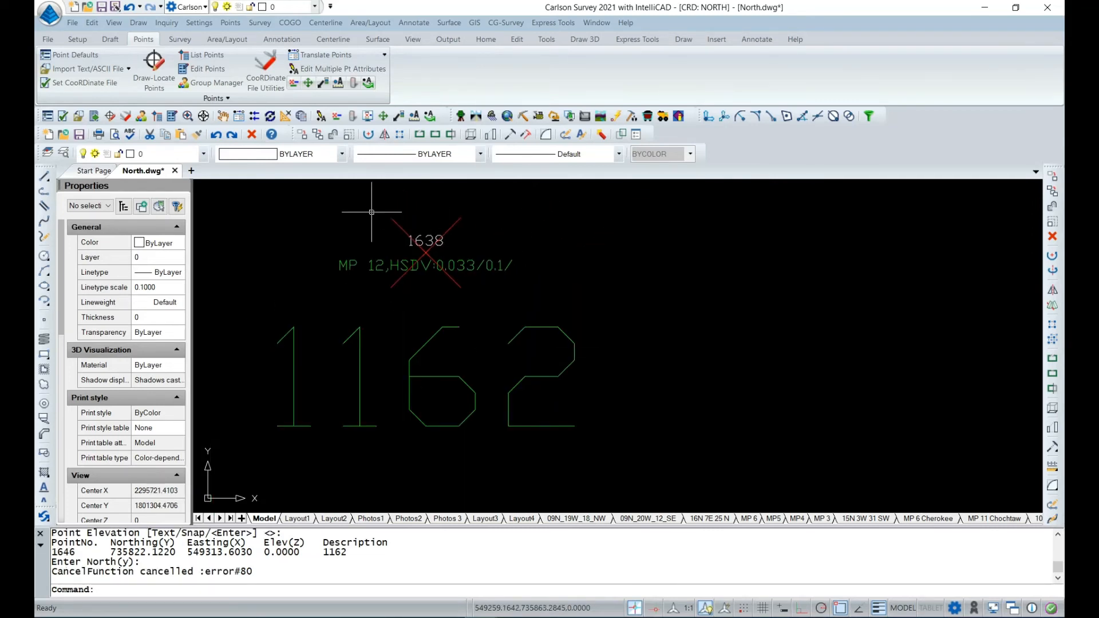
left_click(356, 202)
left_click(629, 429)
scroll(760, 409, "down", 2)
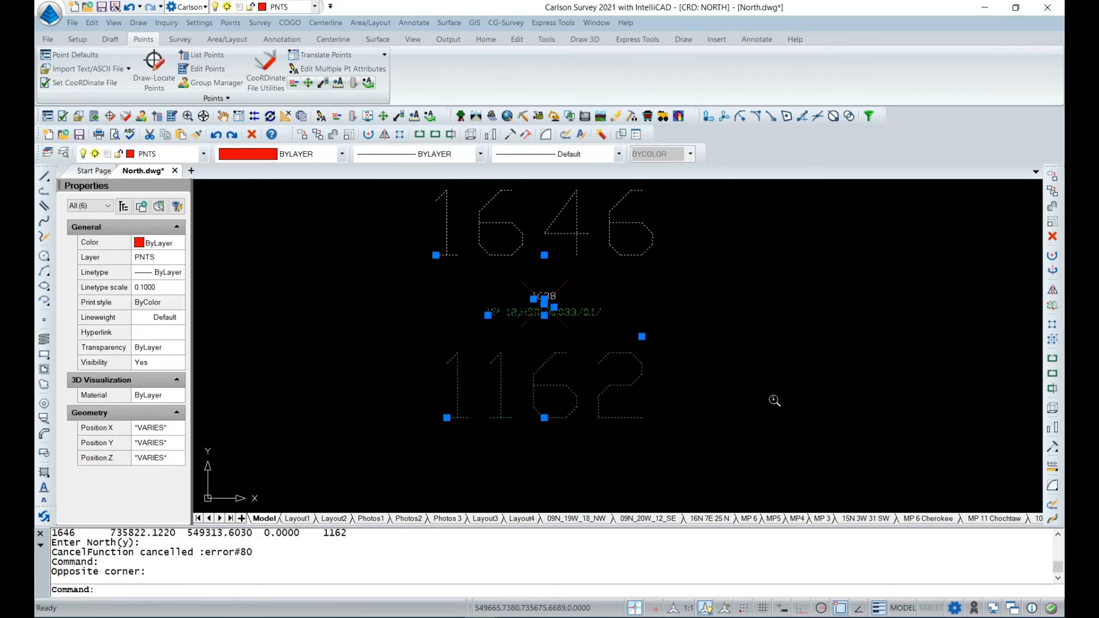
scroll(567, 378, "up", 2)
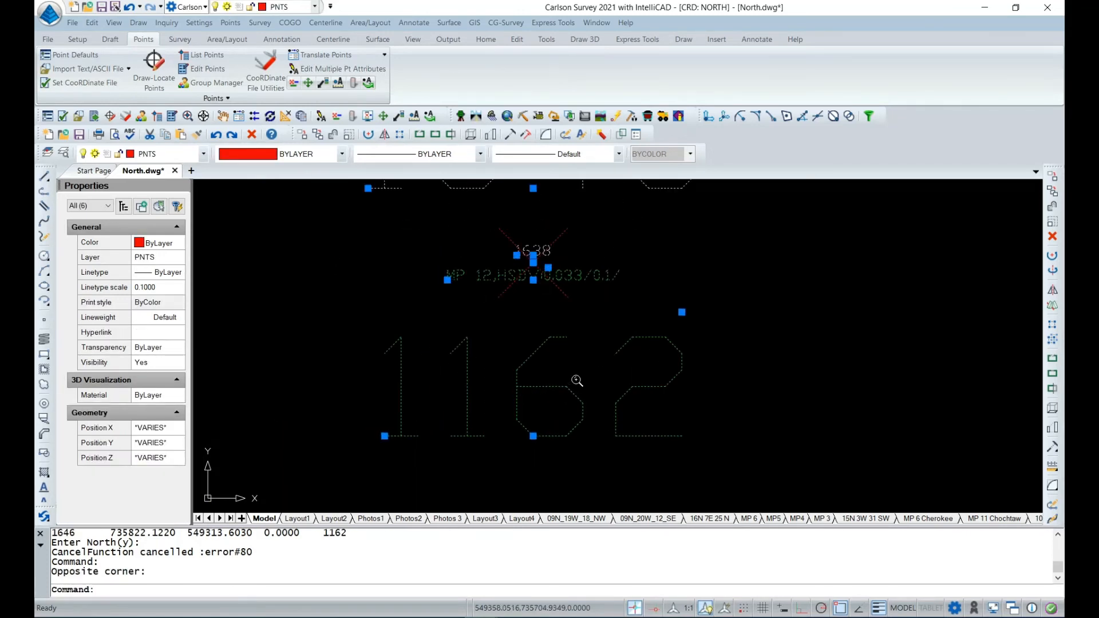
scroll(544, 348, "up", 1)
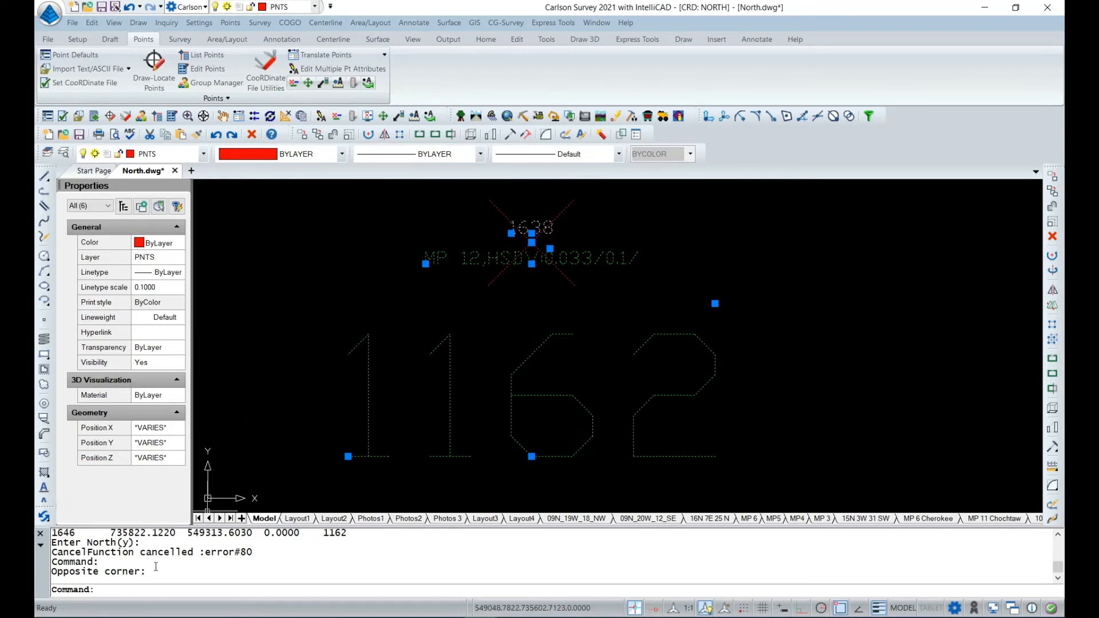
left_click(108, 205)
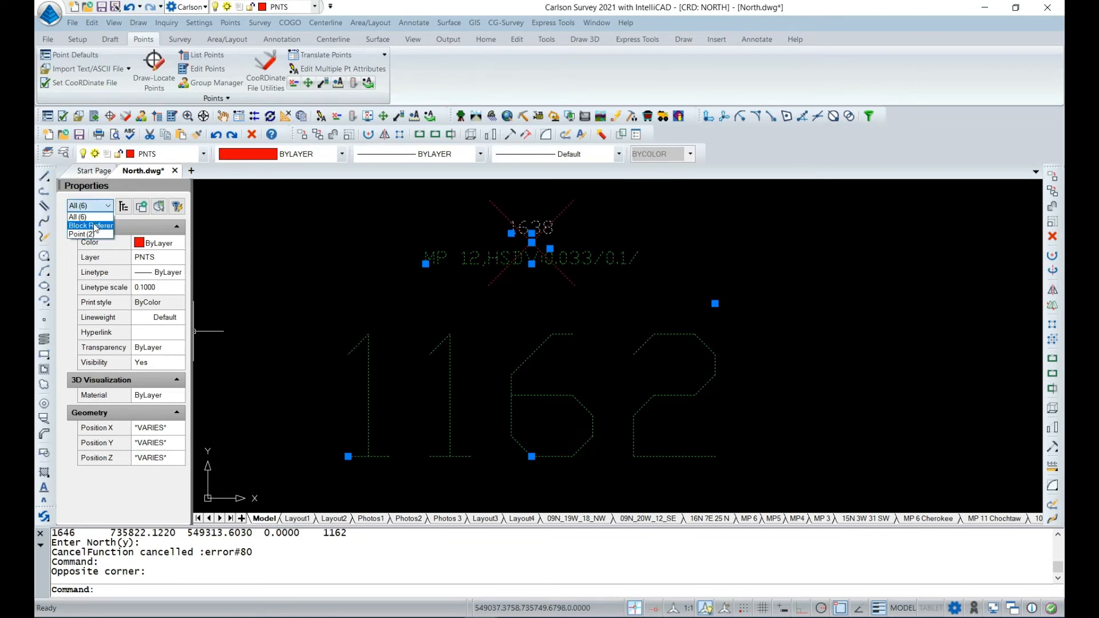
left_click(85, 221)
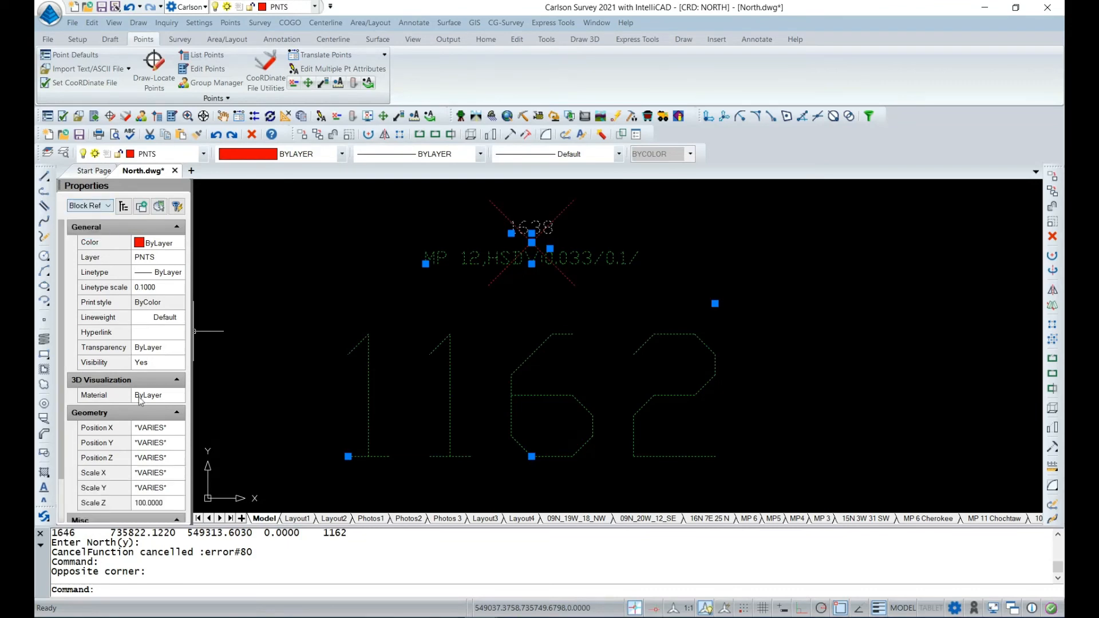
left_click(151, 473)
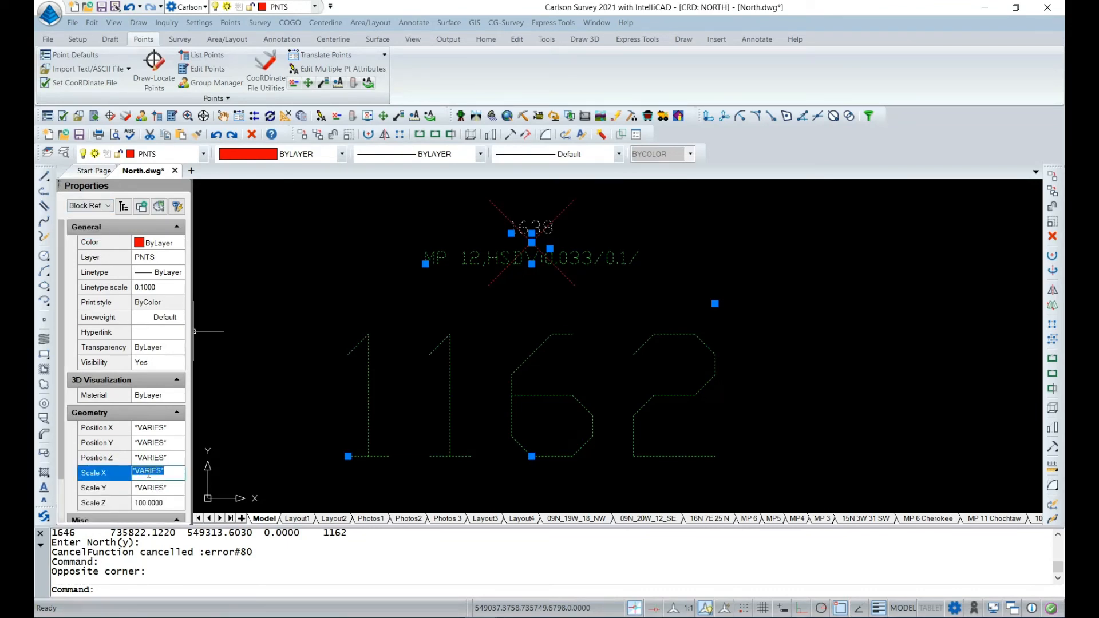
key("BackSpace")
type(".1")
key("Return")
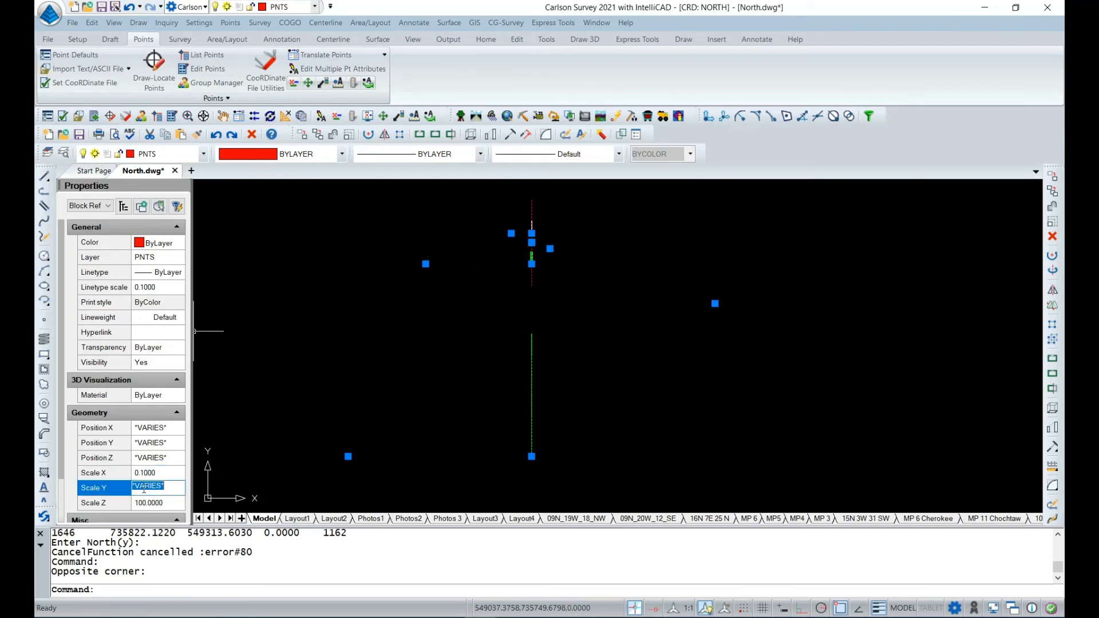
type("1.1")
key("Return")
key("Escape")
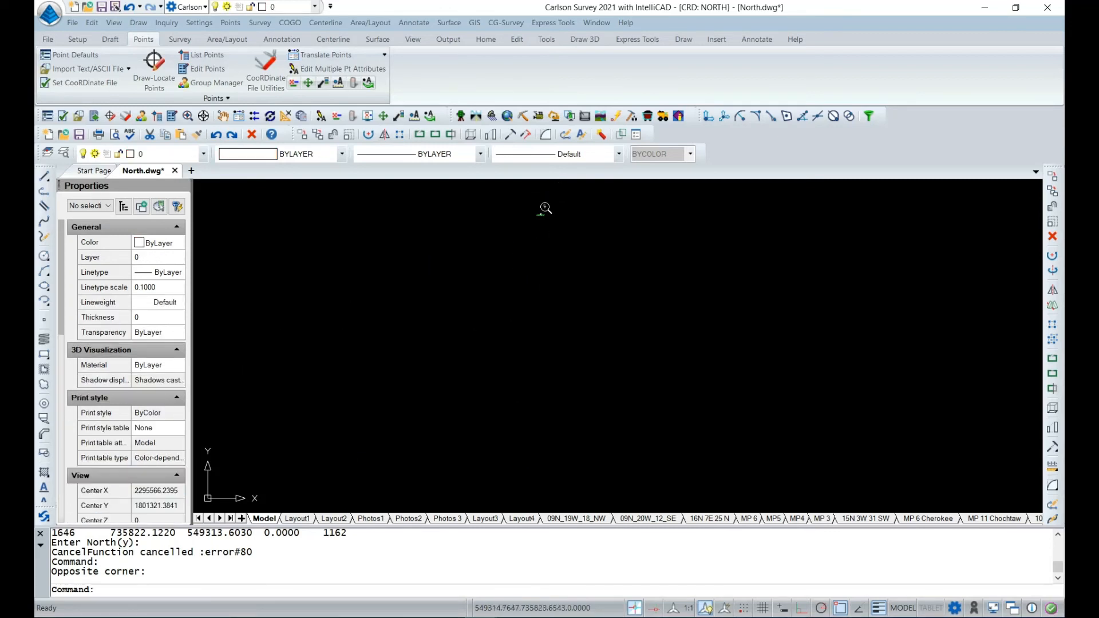
Inverse the bearing and distance from point 1638 to point 1646 and inspect the offset between the two symbols.
scroll(539, 223, "up", 5)
scroll(538, 223, "up", 6)
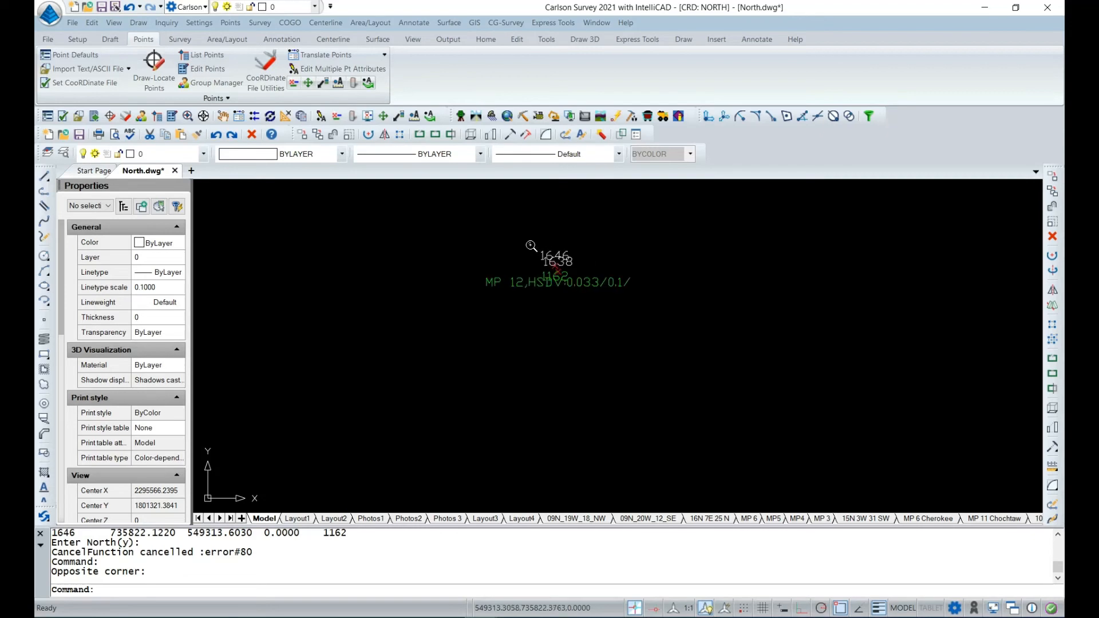
scroll(459, 312, "up", 5)
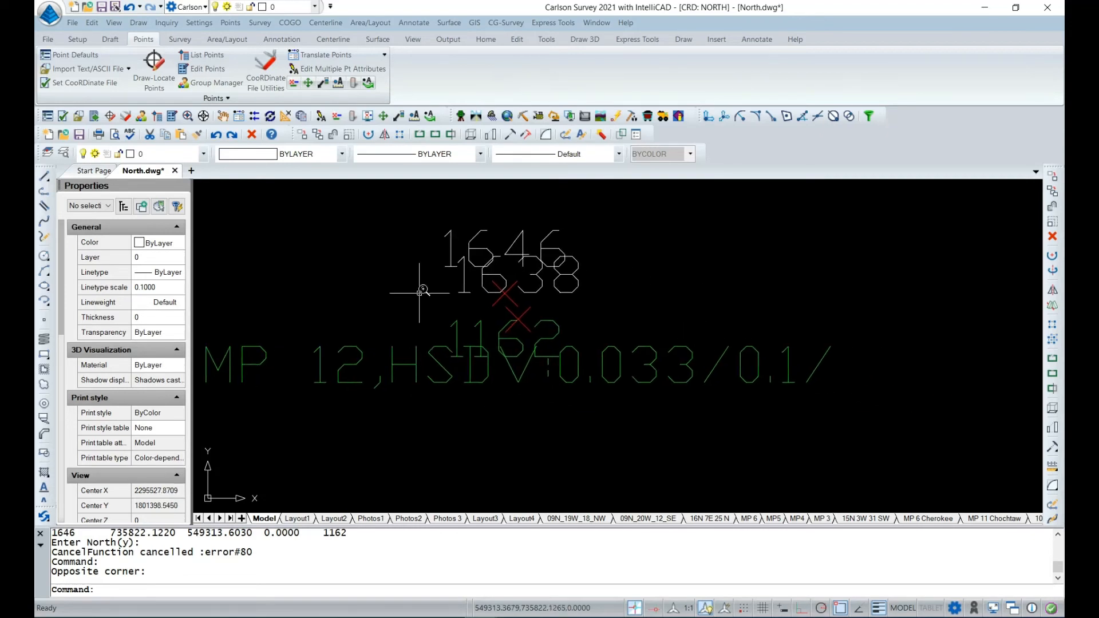
left_click(290, 22)
left_click(307, 55)
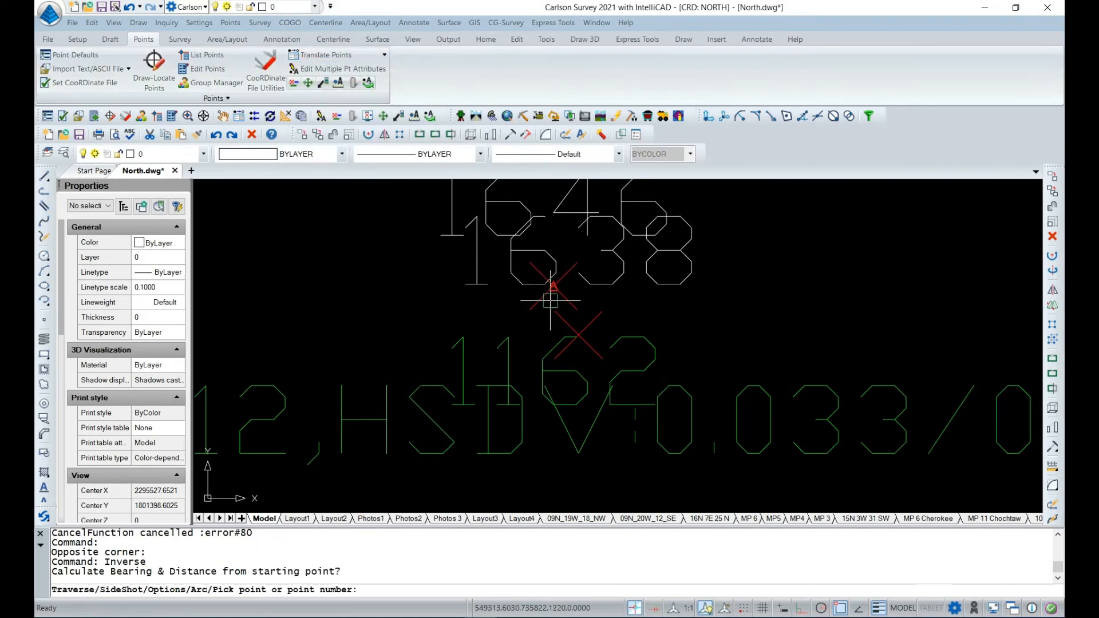
left_click(578, 335)
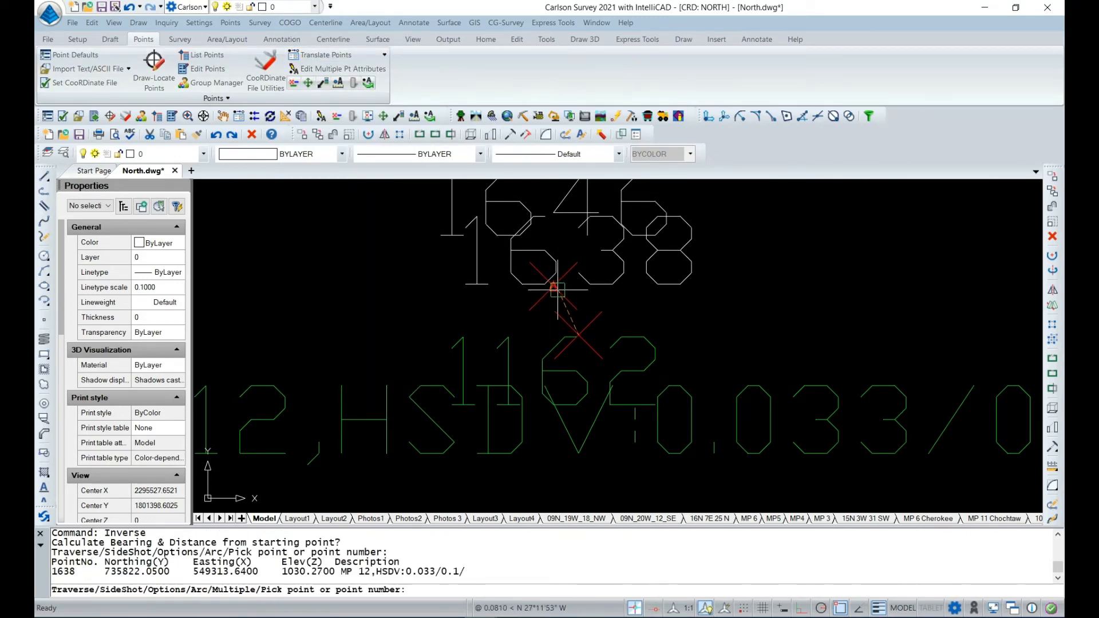
left_click(553, 286)
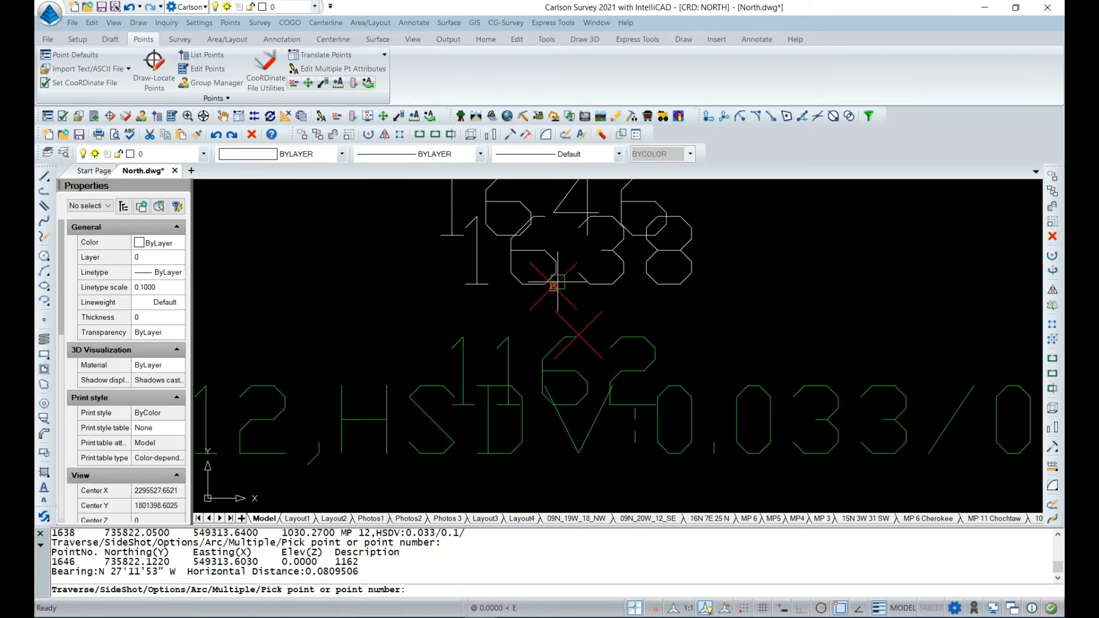
key("Escape")
scroll(553, 292, "down", 5)
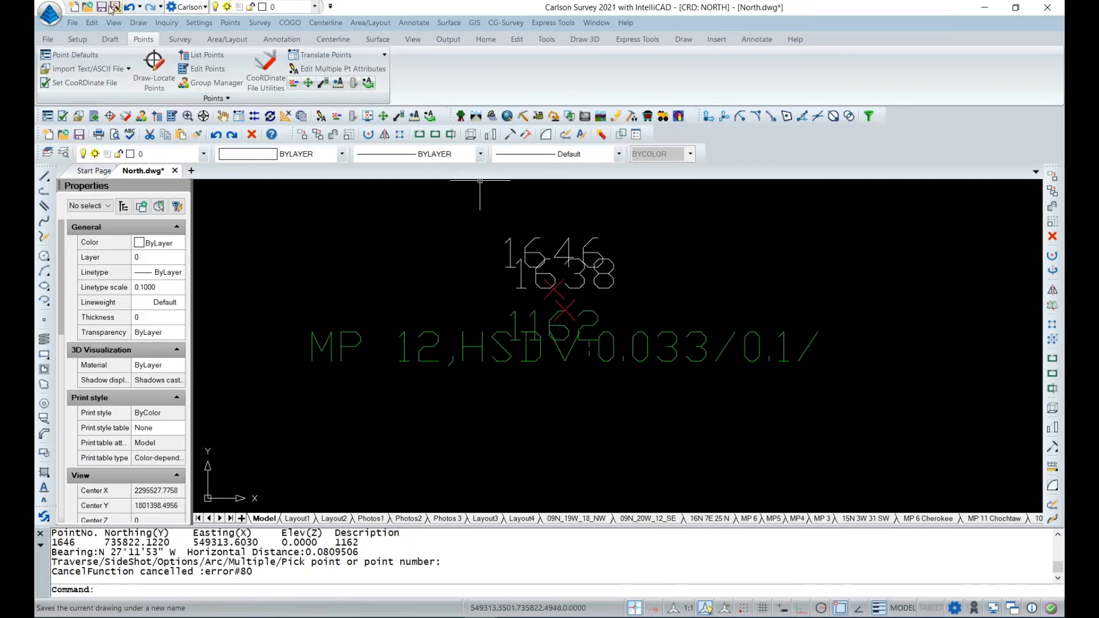
scroll(566, 312, "up", 1)
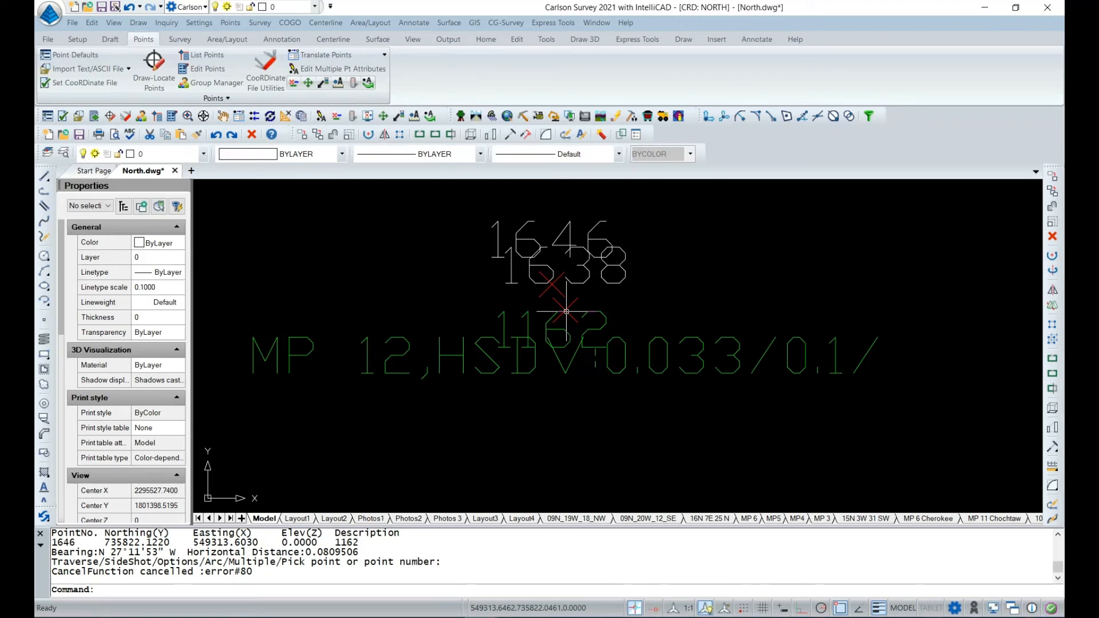
scroll(566, 312, "down", 2)
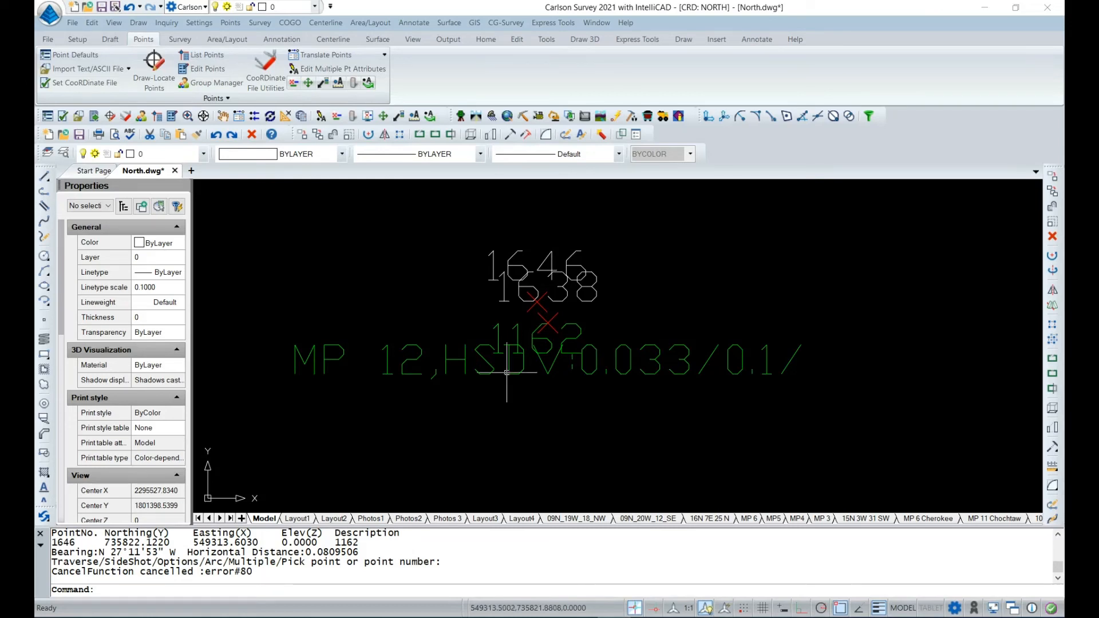
Switch to OPUS_MP_12.docx in Word and examine the OPUS-RS report's observations used, Y-coordinate accuracy, and state plane results.
left_click(361, 617)
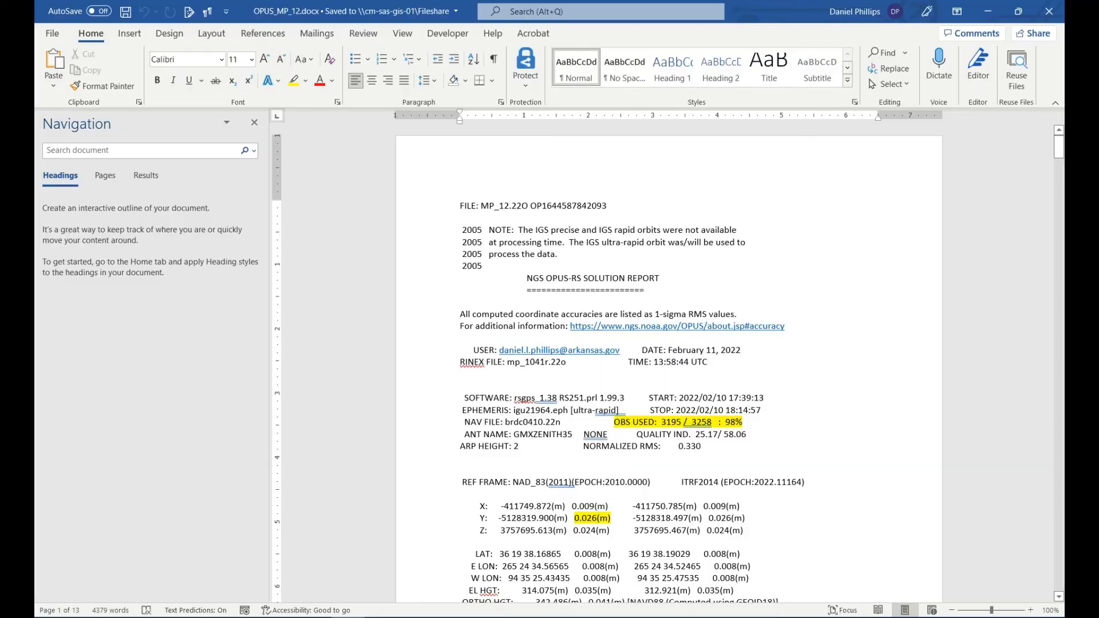
scroll(552, 420, "down", 4)
scroll(552, 420, "up", 4)
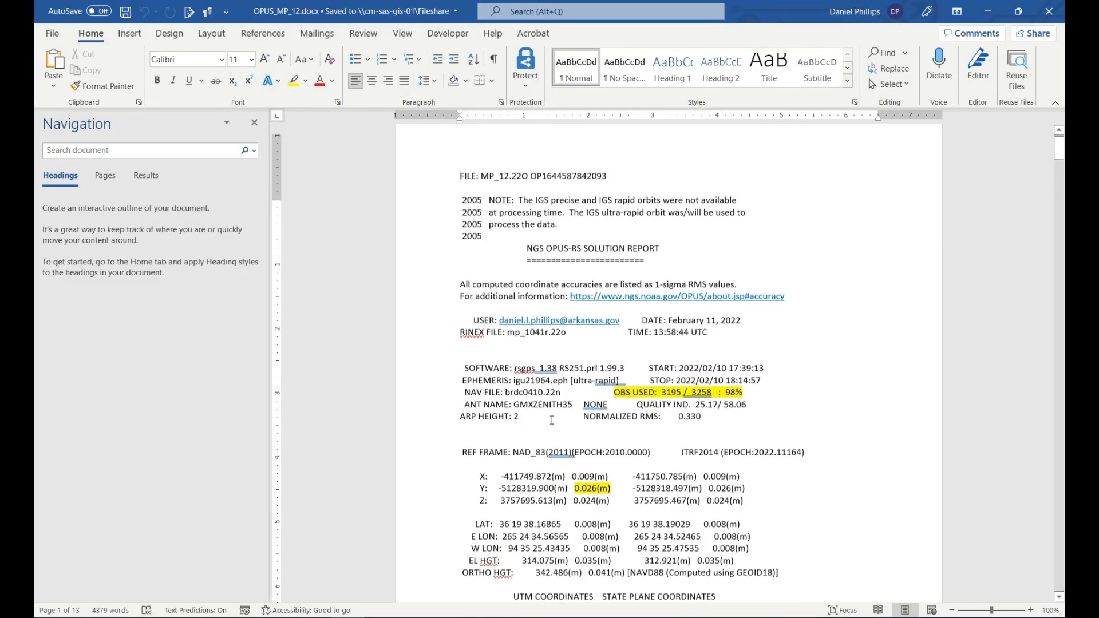
scroll(552, 420, "down", 2)
scroll(552, 420, "up", 1)
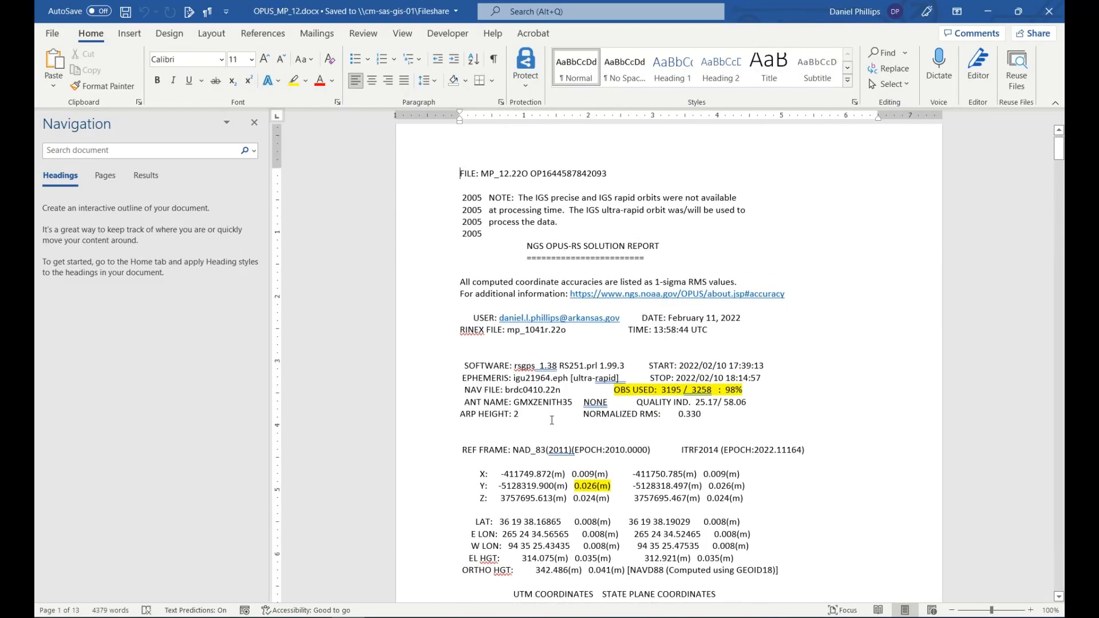
scroll(552, 420, "down", 10)
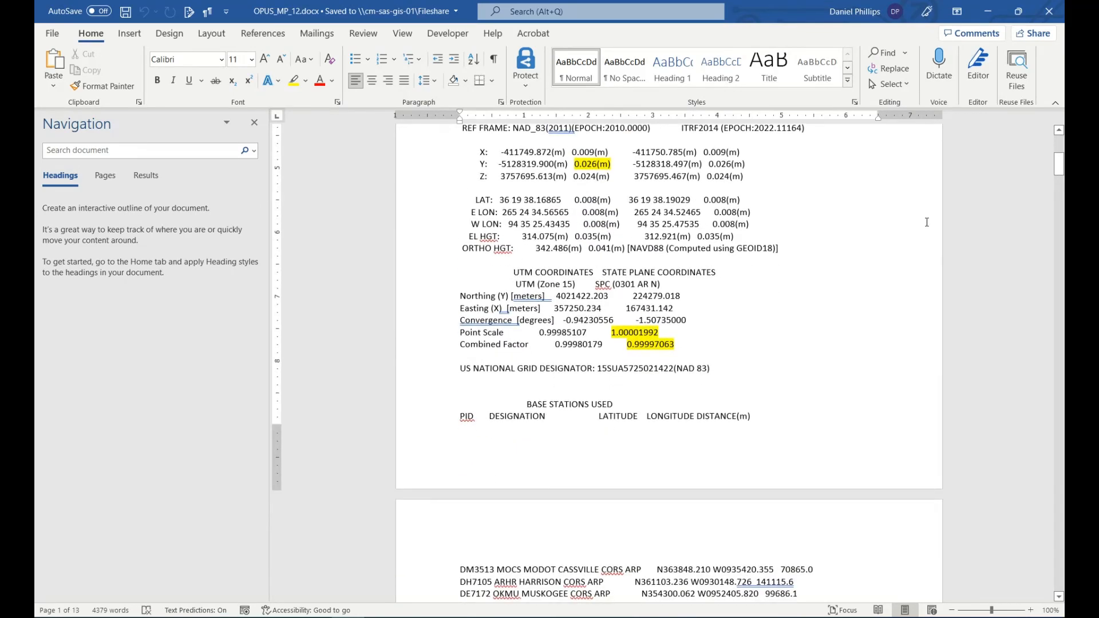
left_click_drag(1060, 175, 1058, 165)
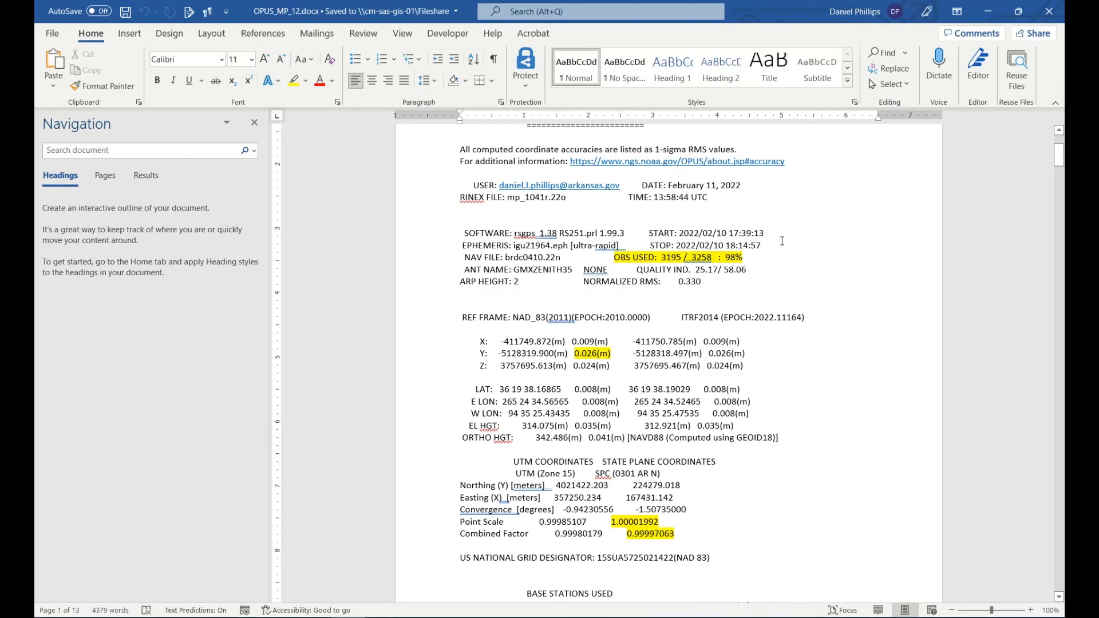
left_click_drag(761, 256, 623, 253)
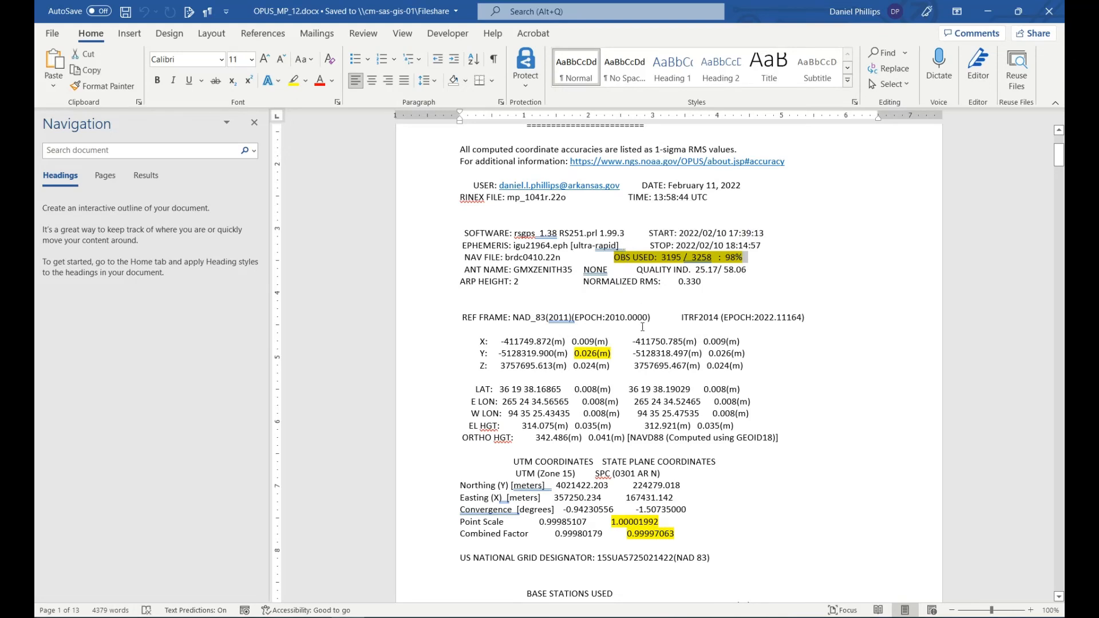
left_click_drag(612, 353, 578, 352)
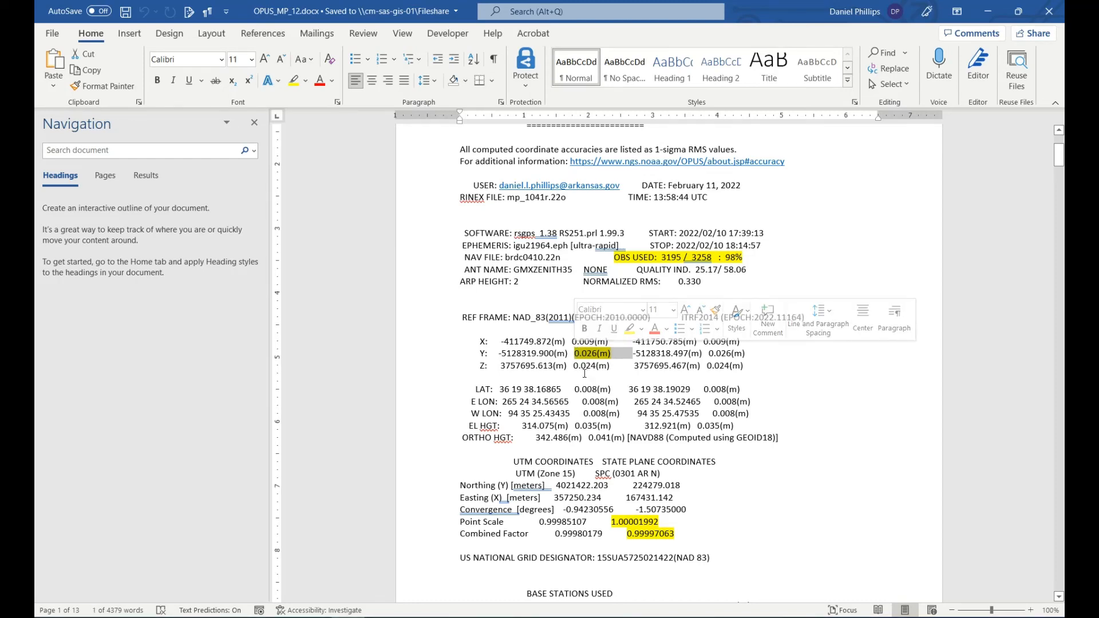
scroll(585, 372, "down", 3)
scroll(584, 372, "down", 3)
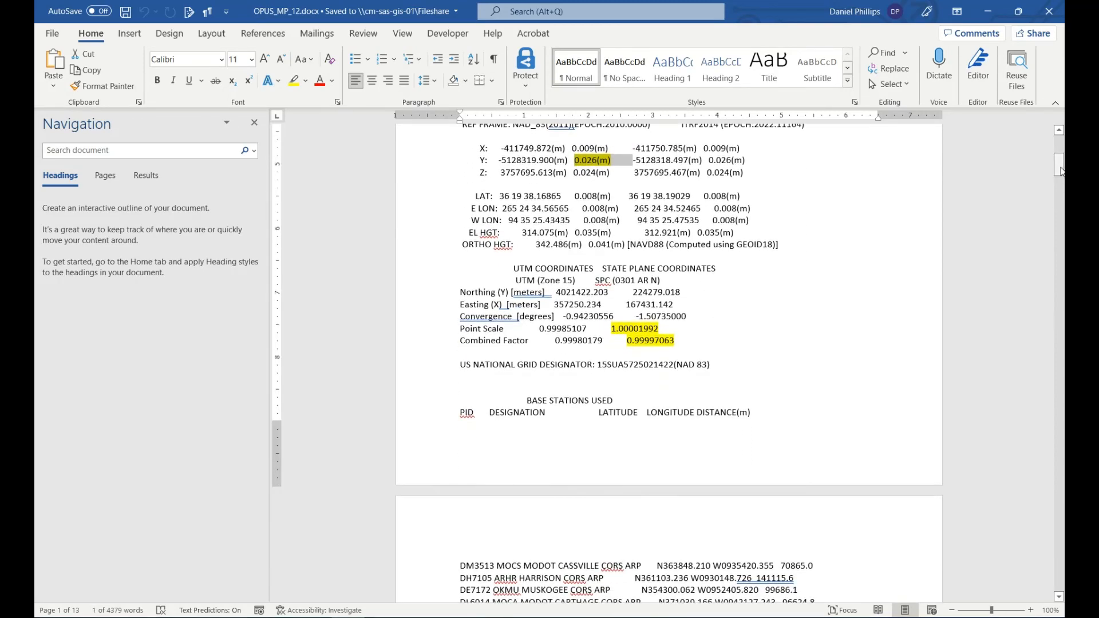
Find the U.S. Survey Foot state plane coordinates near the end of the report and copy the northing 735822.078.
left_click_drag(1059, 172, 1060, 538)
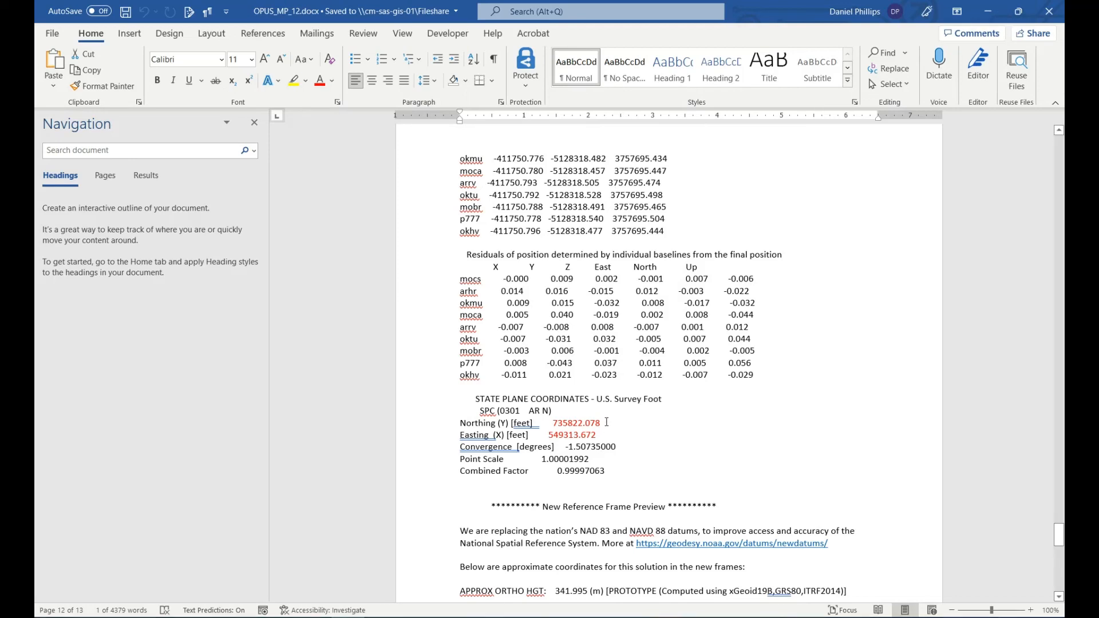
left_click_drag(601, 423, 553, 423)
key("ctrl+c")
right_click(565, 422)
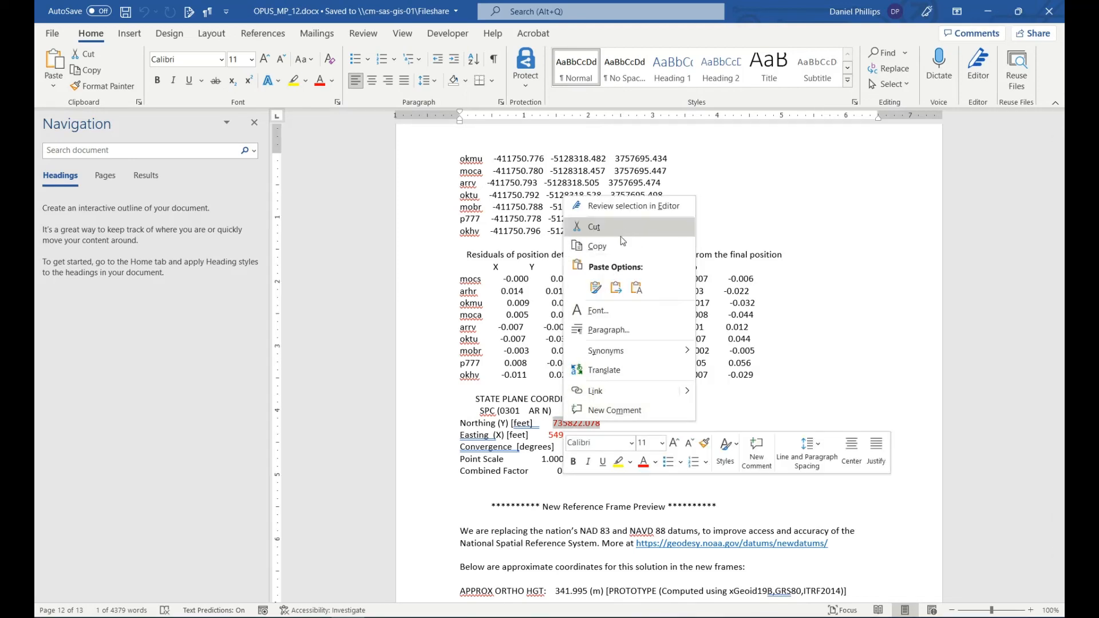
left_click(597, 247)
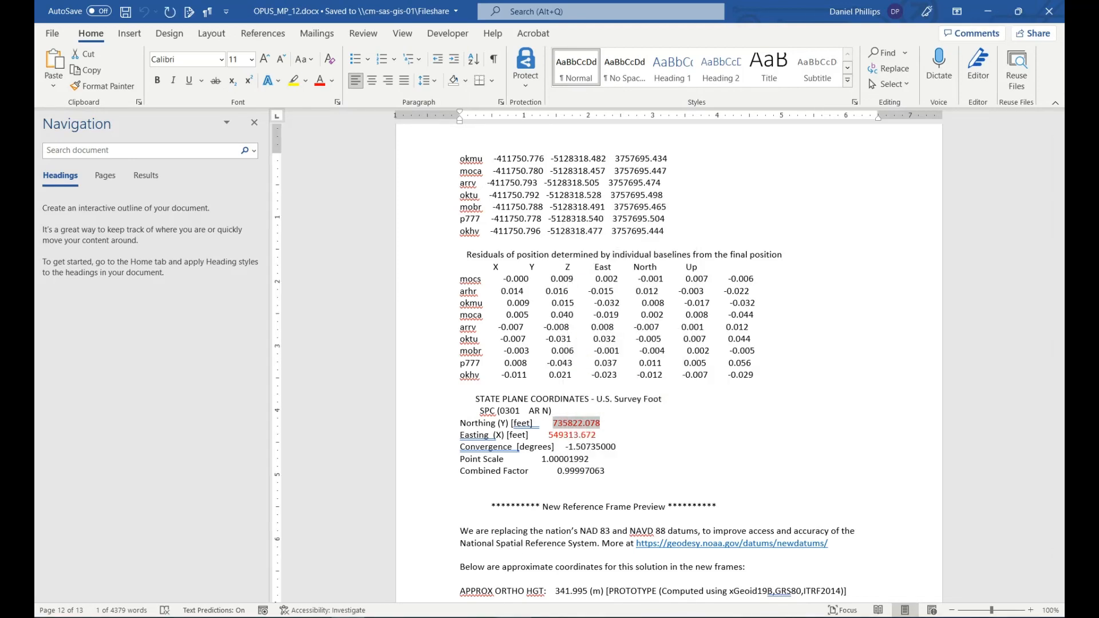
Return to North.dwg in Carlson Survey, start Enter-Assign Point, and enter 735822.078 as the north coordinate.
mouse_move(481, 617)
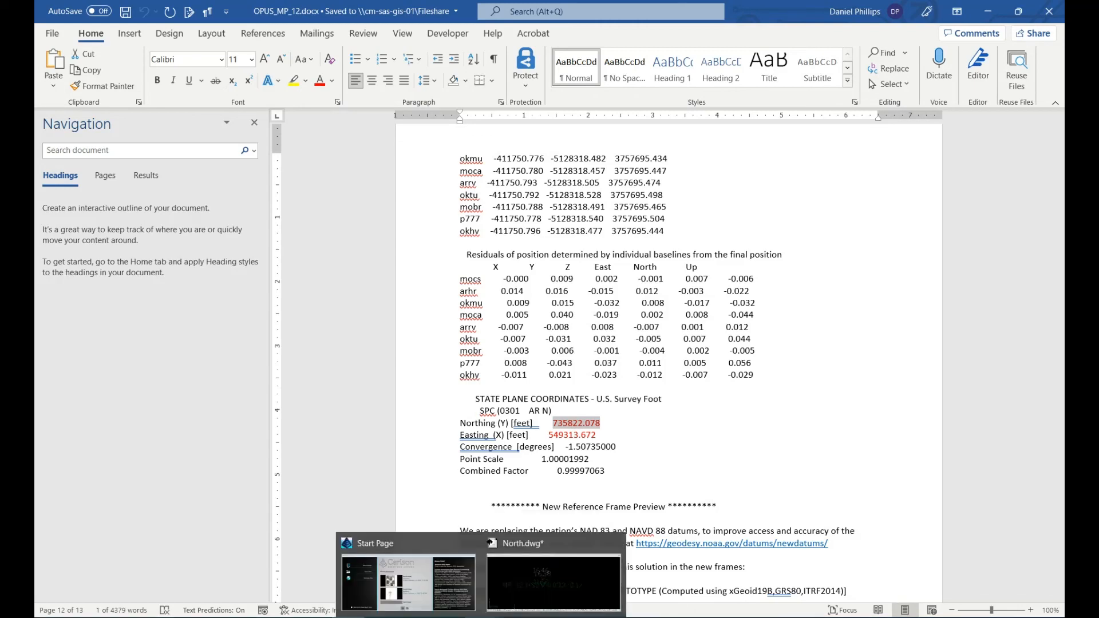
left_click(528, 597)
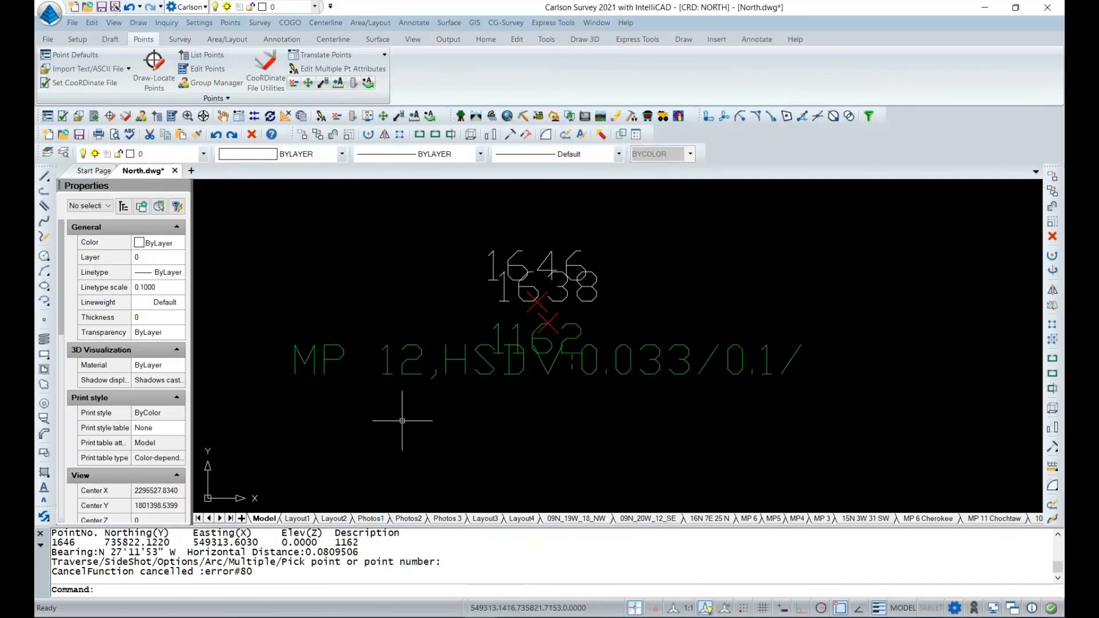
left_click(290, 23)
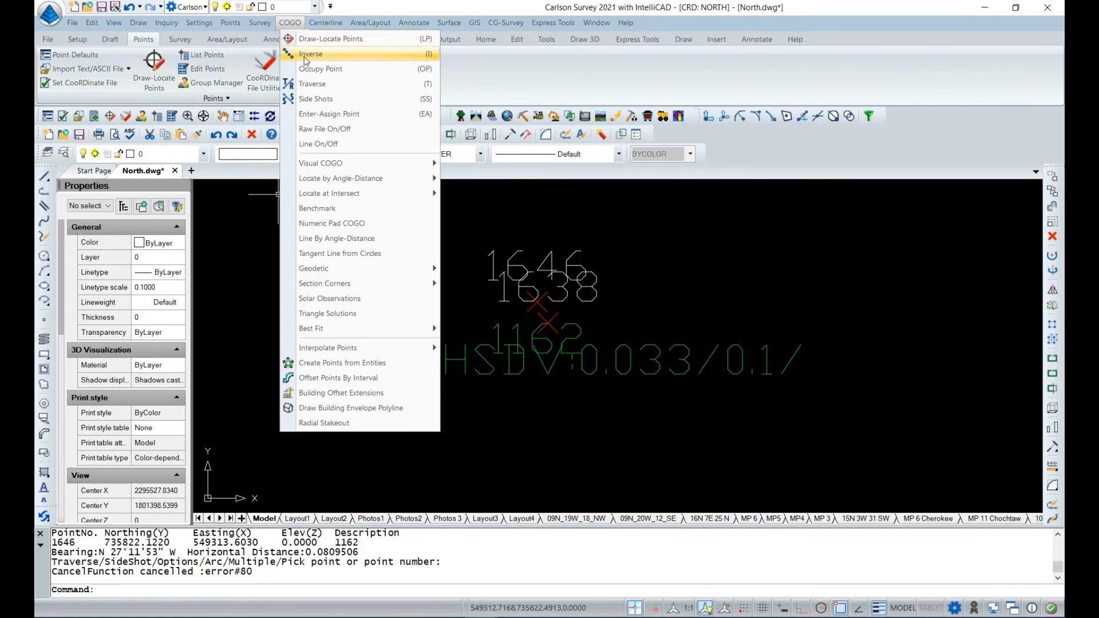
left_click(330, 114)
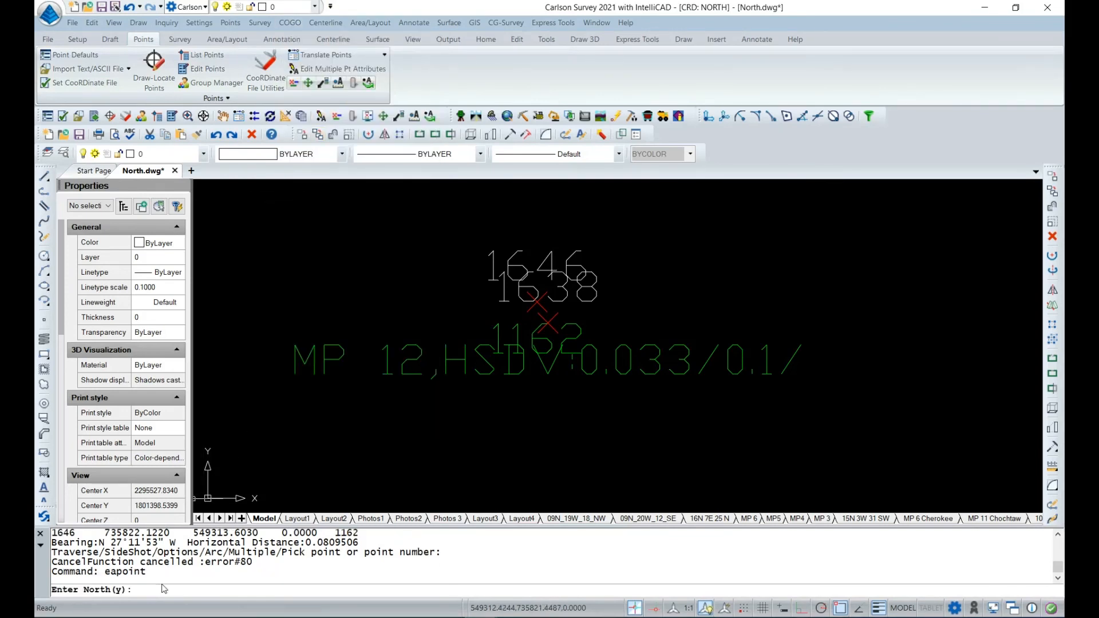
key("ctrl+v")
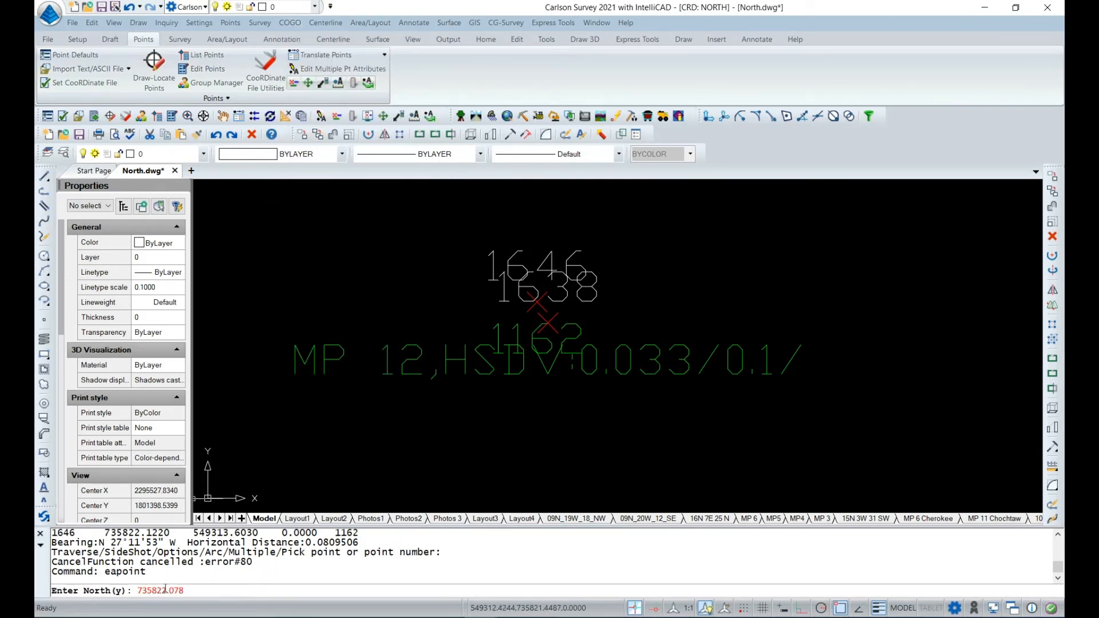
key("Return")
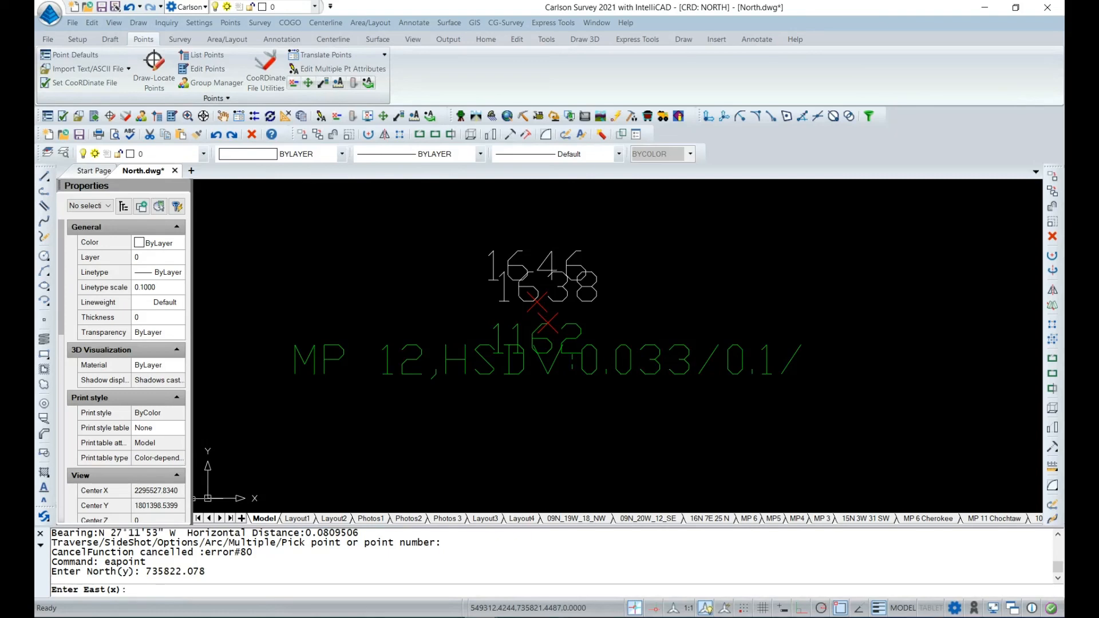
Copy the easting 549313.672 from the OPUS report in Word and enter it as the point's east coordinate in Carlson Survey.
key("alt+Tab")
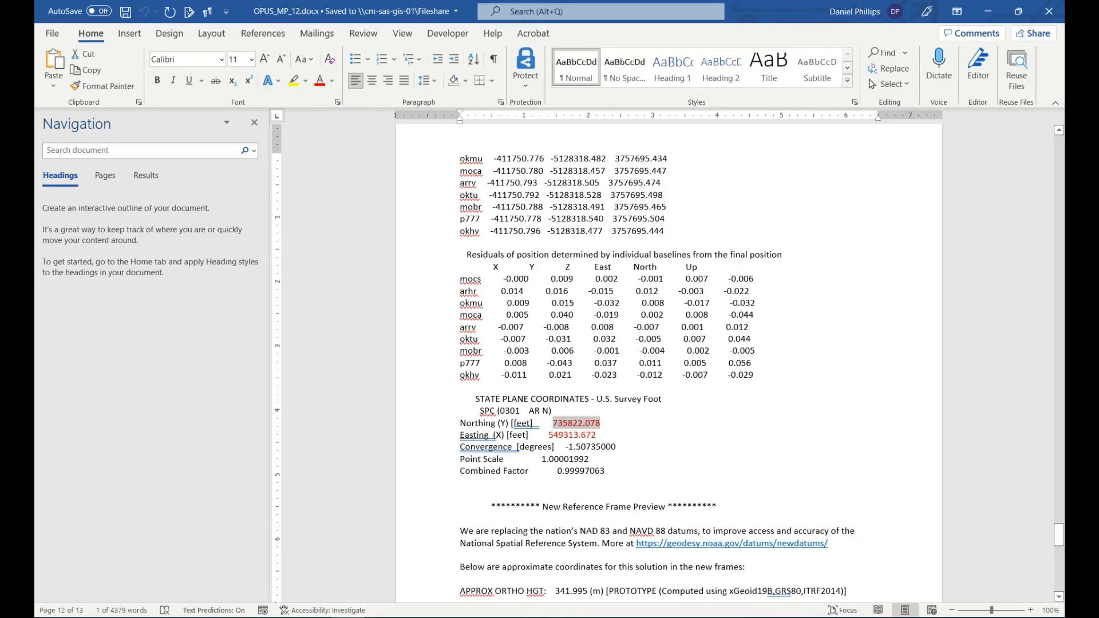
left_click_drag(598, 434, 550, 434)
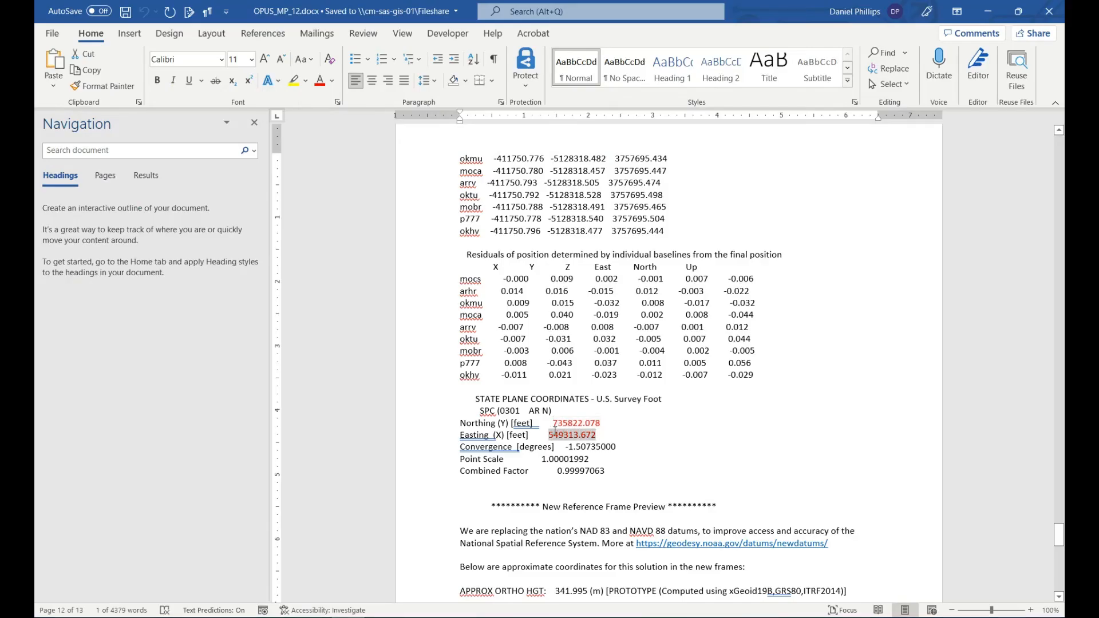
right_click(555, 435)
left_click(616, 268)
left_click(478, 617)
left_click(517, 592)
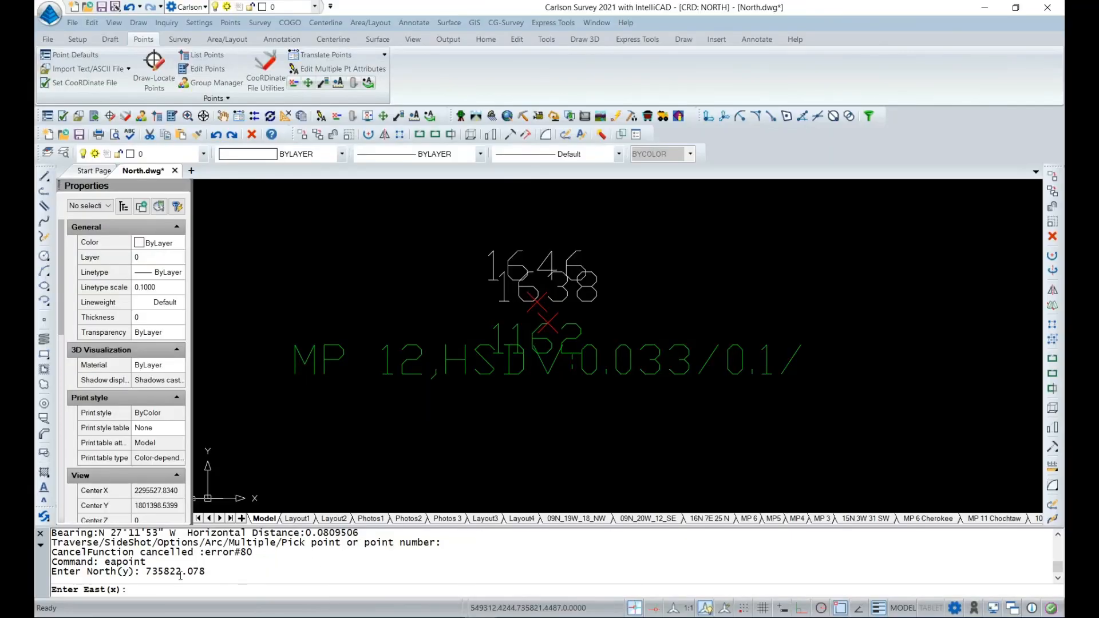
key("ctrl+v")
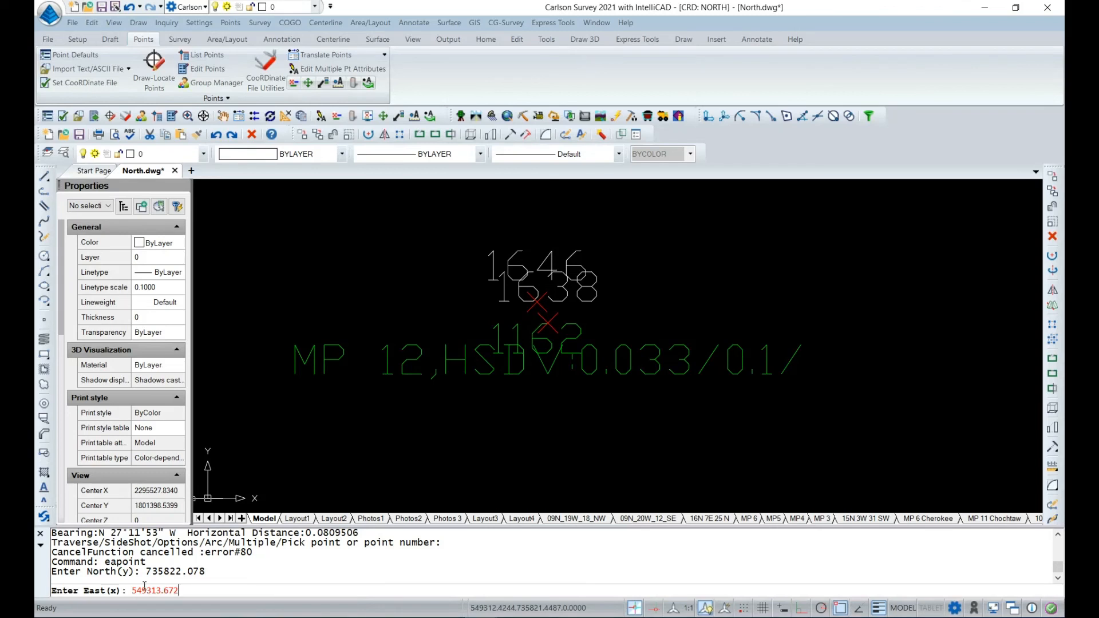
key("Return")
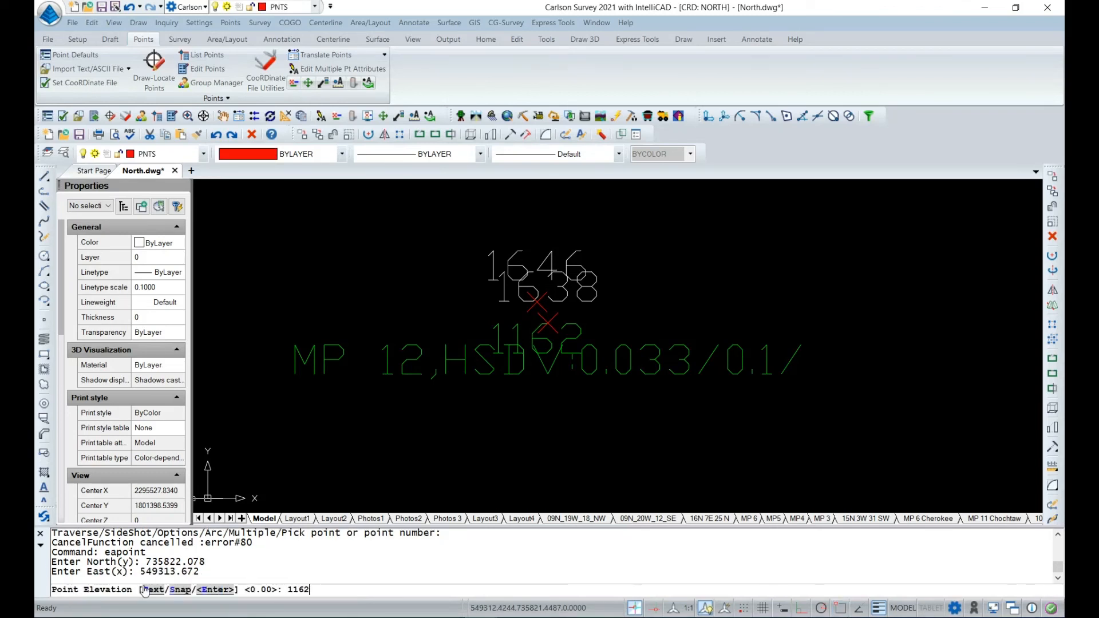
Enter 1162 as the point elevation, set the description to MP 12 OPUS, and end point entry.
key("Return")
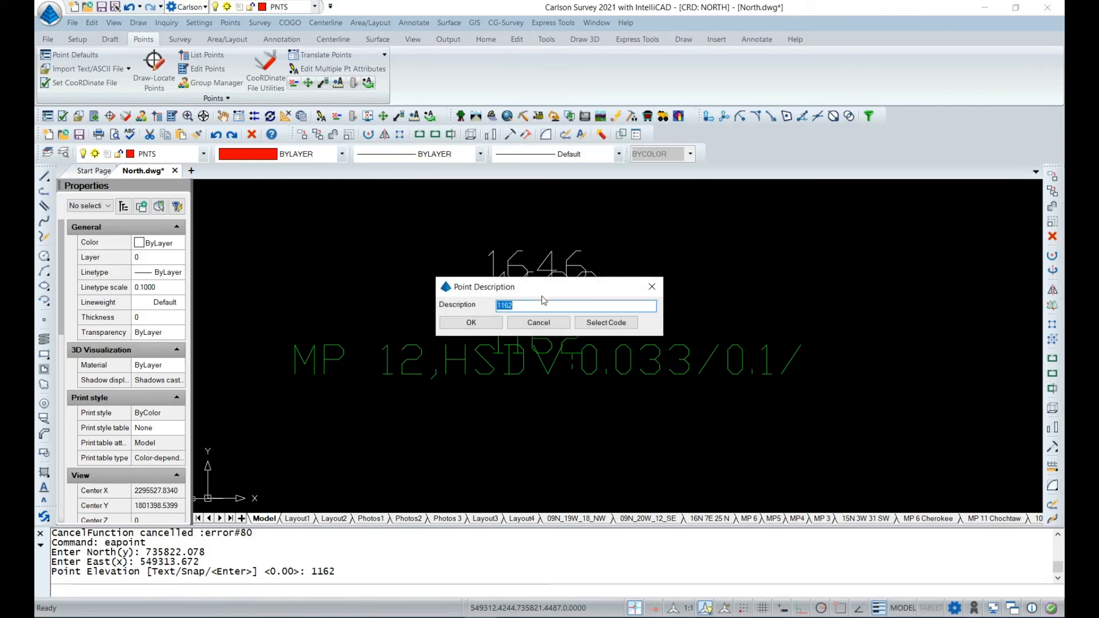
type("MP 12 OPUS")
left_click(480, 321)
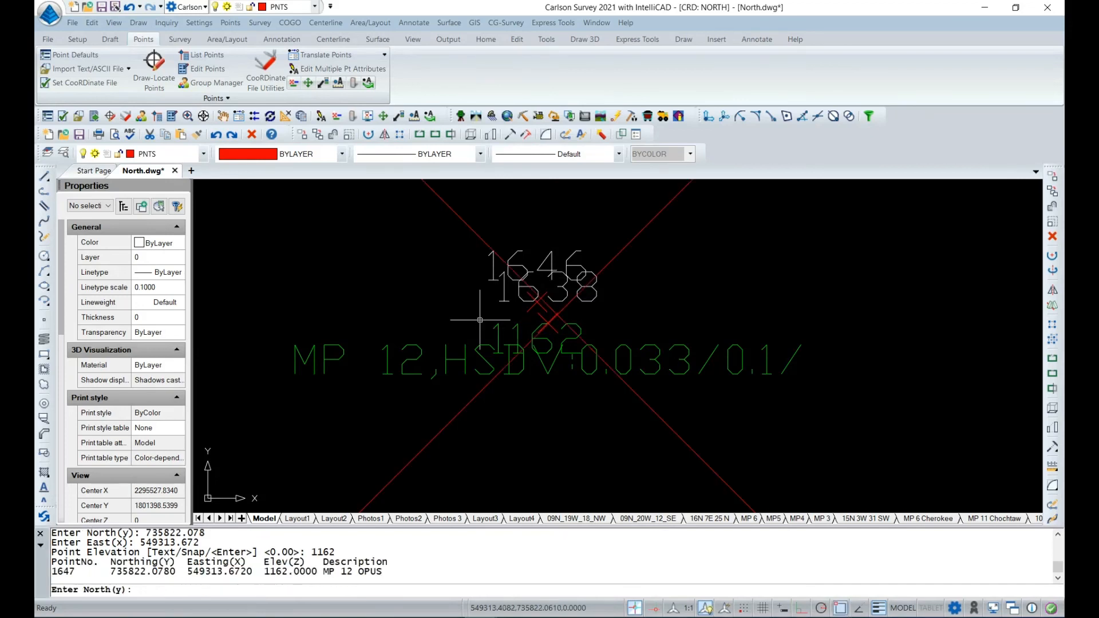
scroll(564, 310, "up", 4)
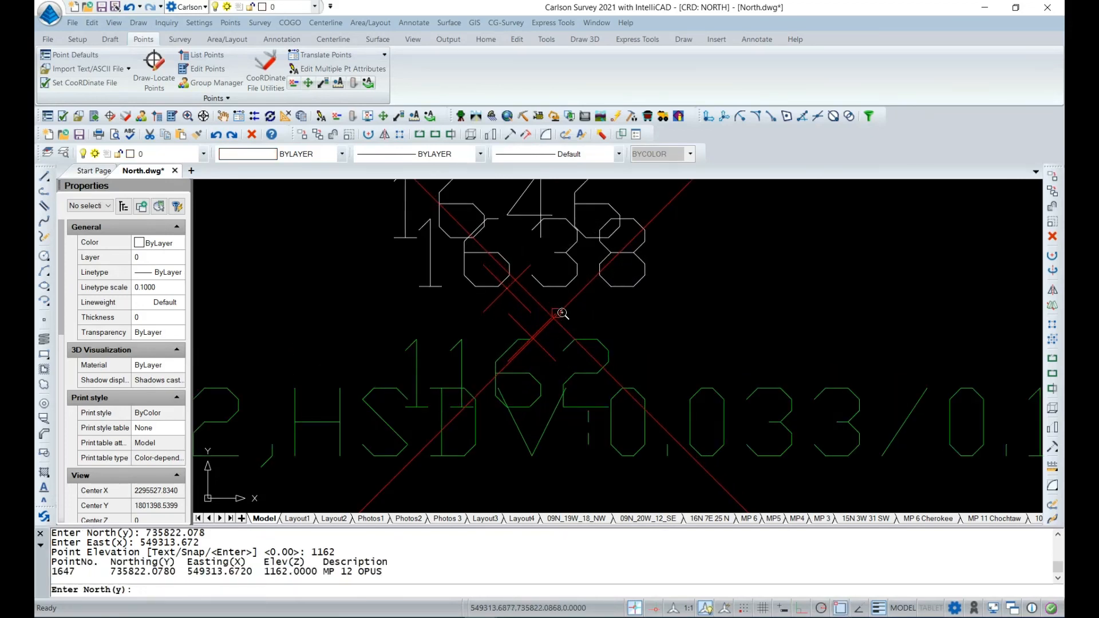
scroll(569, 305, "down", 6)
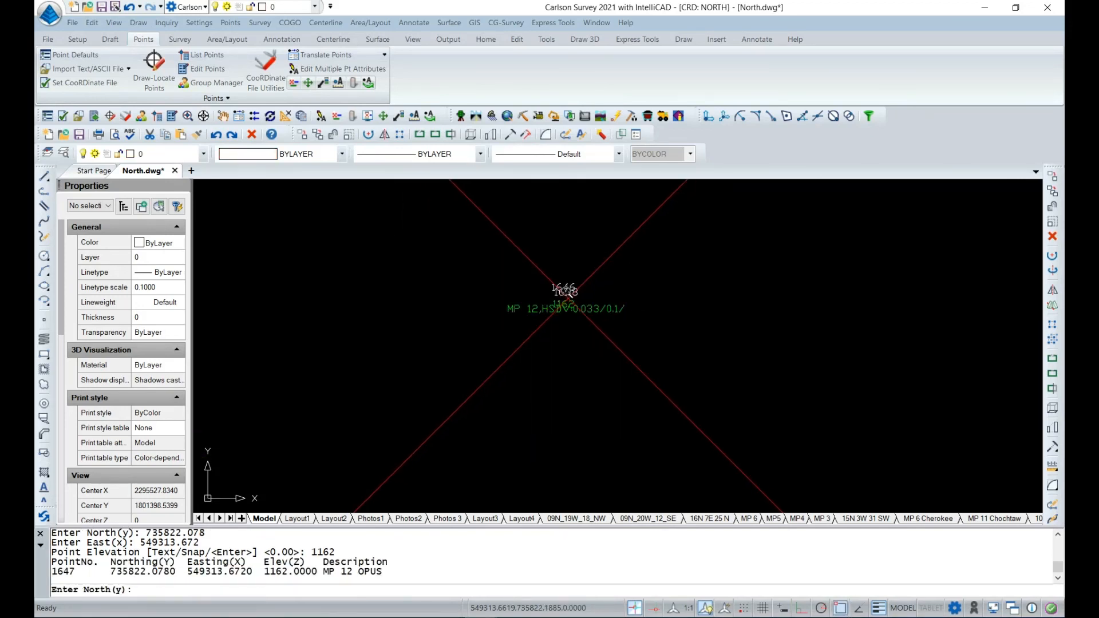
key("Escape")
scroll(564, 292, "up", 5)
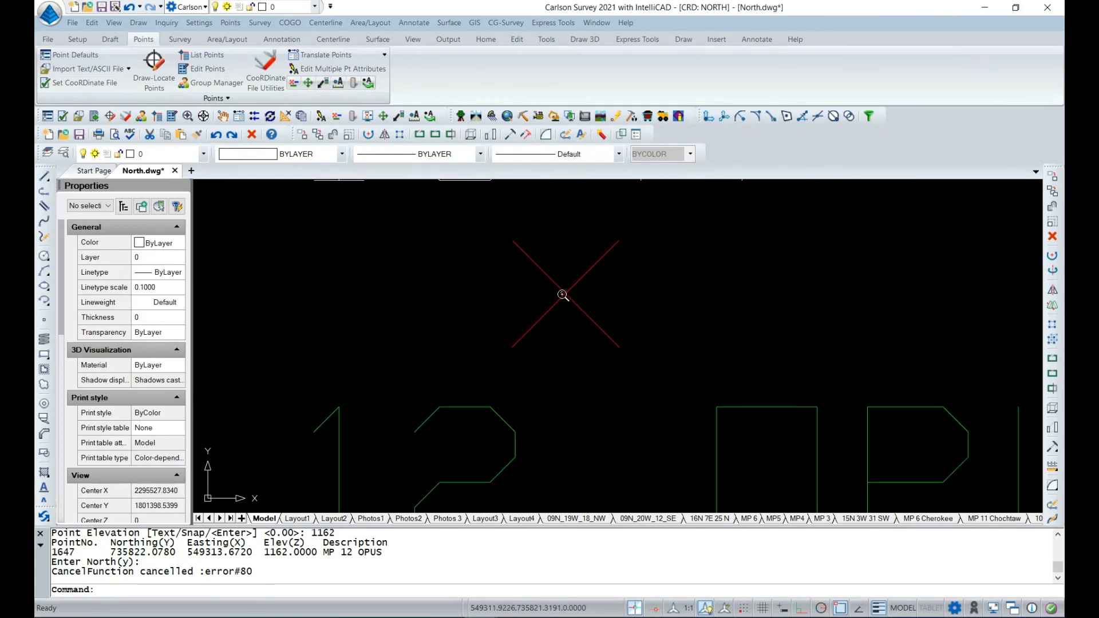
Select point 1647 with its labels, limit the selection to block references, and set their X and Y scale to 0.1.
scroll(561, 293, "down", 2)
left_click(468, 211)
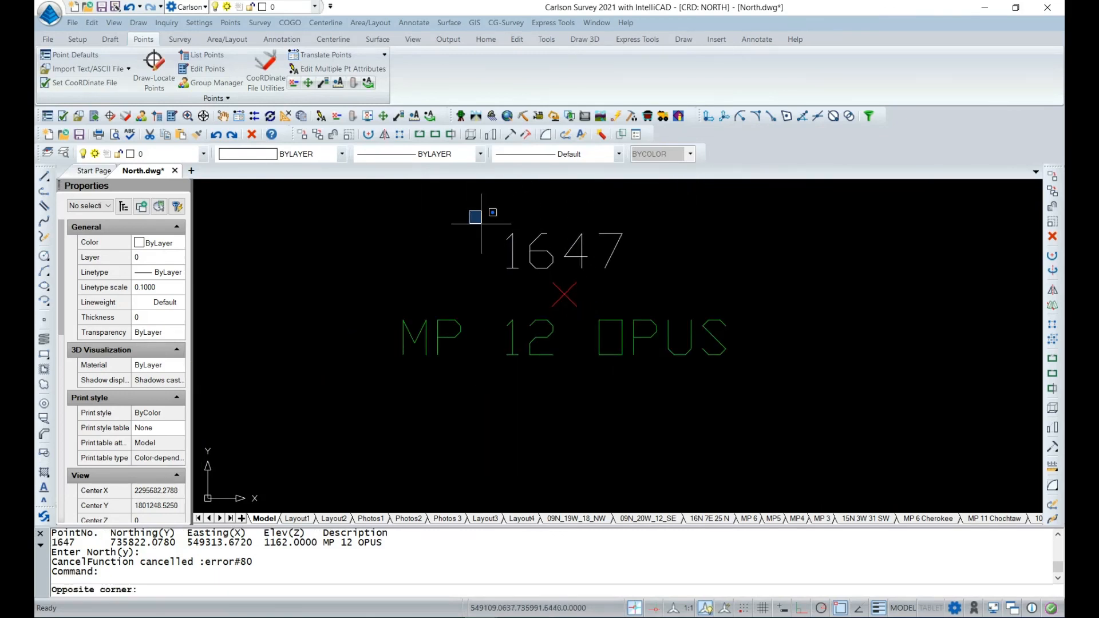
left_click(743, 398)
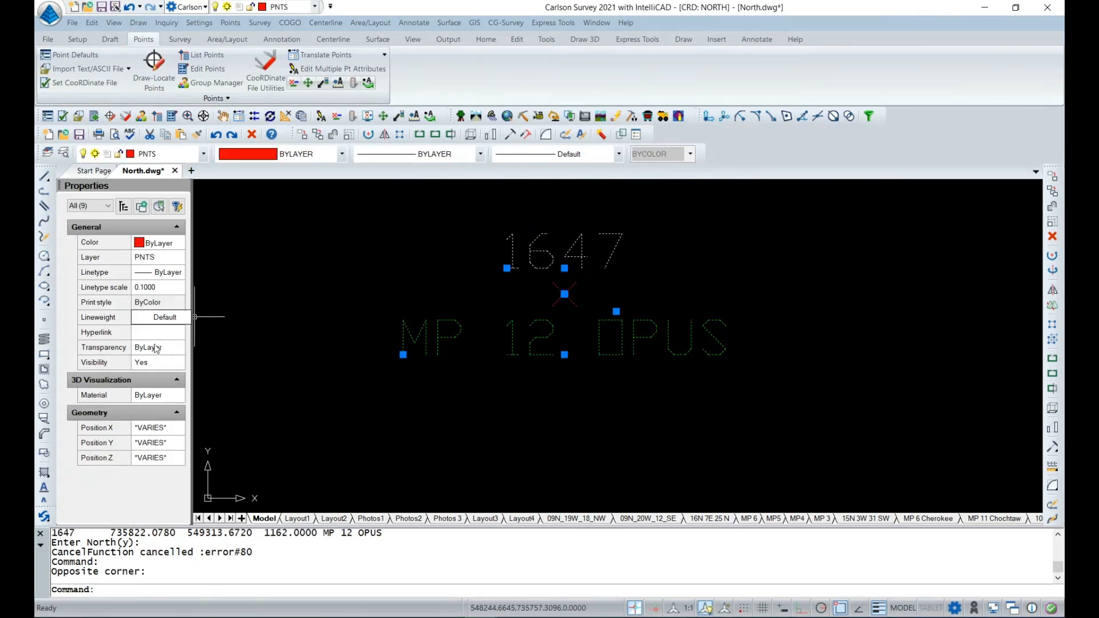
left_click(107, 205)
left_click(86, 224)
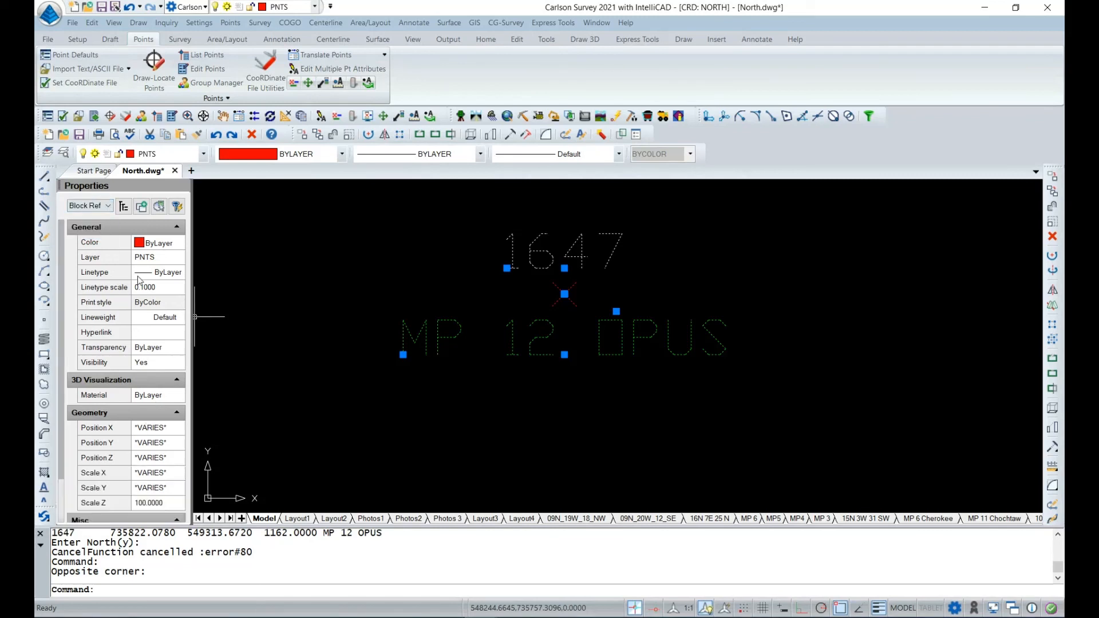
left_click(152, 475)
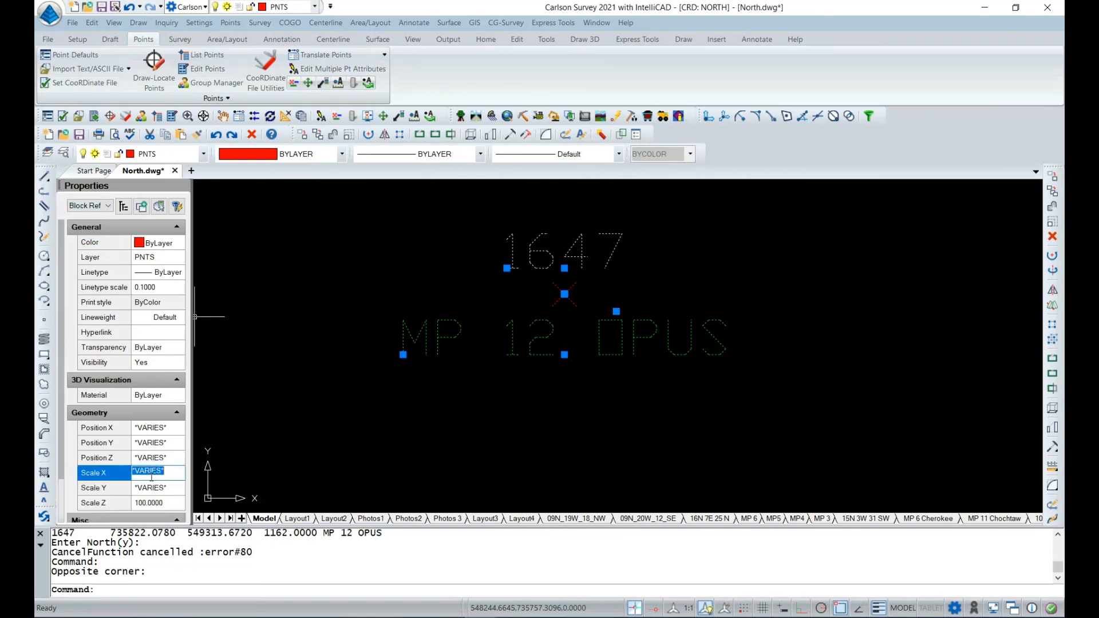
type("1")
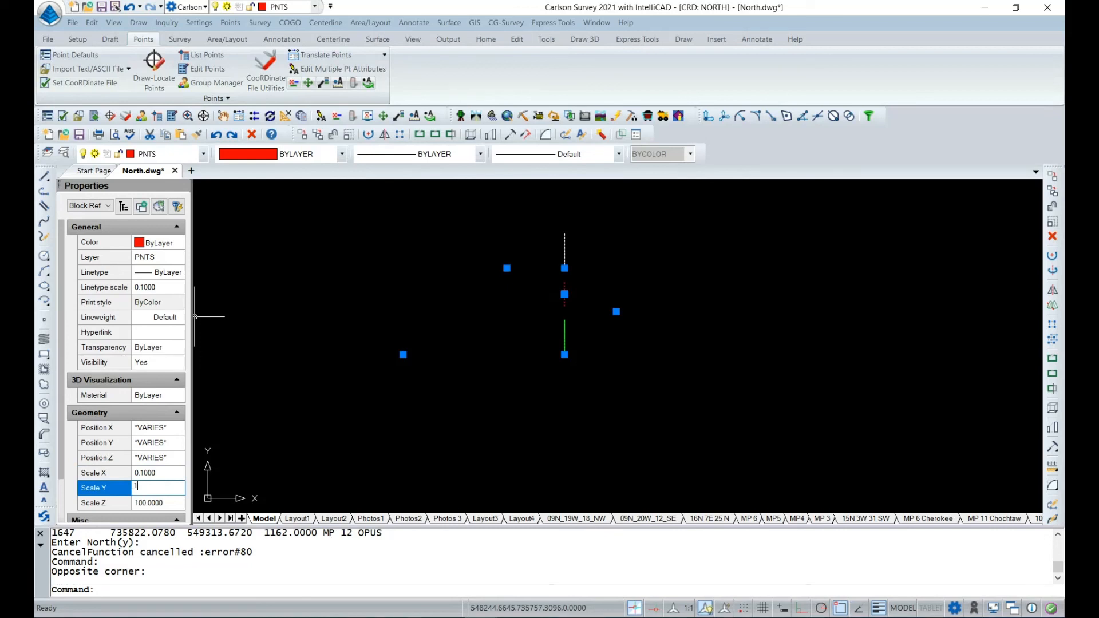
key("Tab")
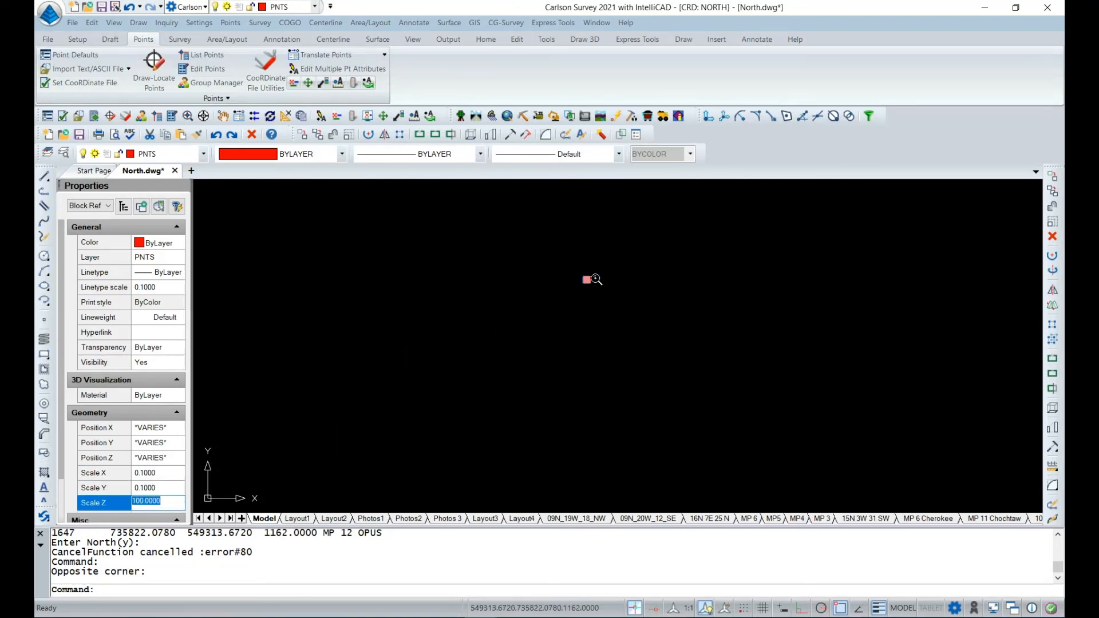
key("Return")
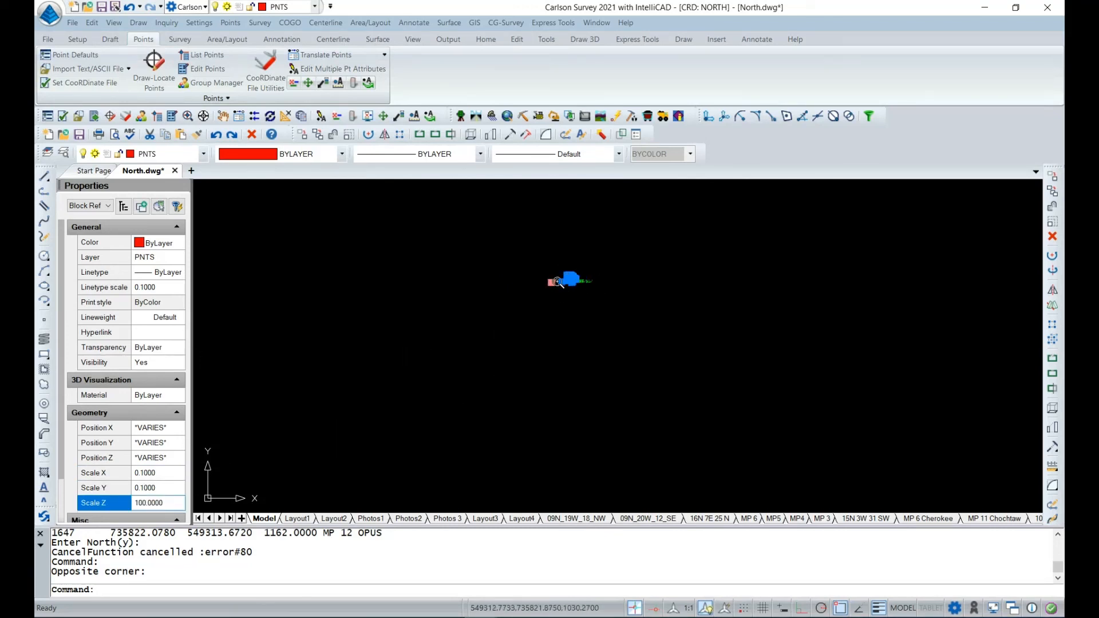
scroll(557, 281, "up", 6)
key("Escape")
key("Escape")
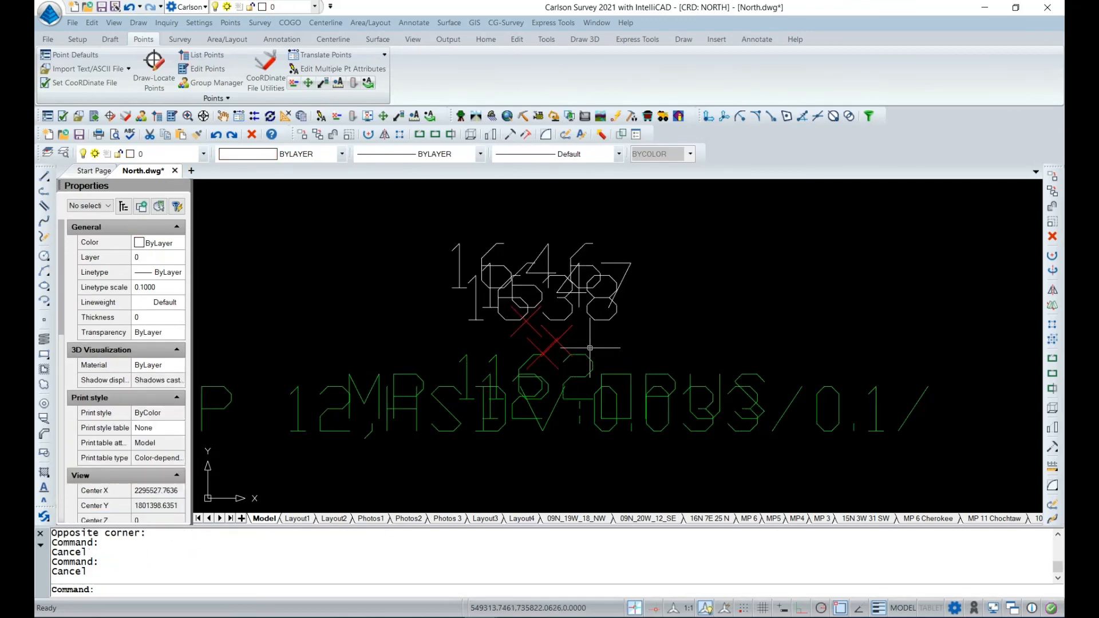
Open point 1646 for editing and change its drawing description to ArDOT Post.
scroll(589, 348, "up", 1)
scroll(582, 351, "down", 1)
left_click(494, 361)
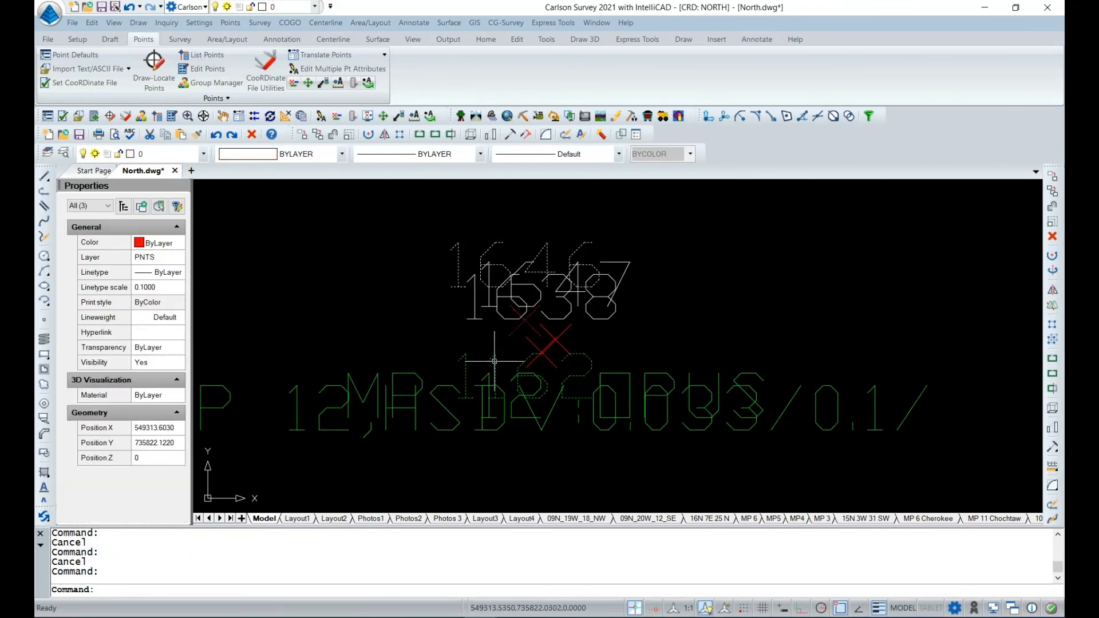
double_click(495, 362)
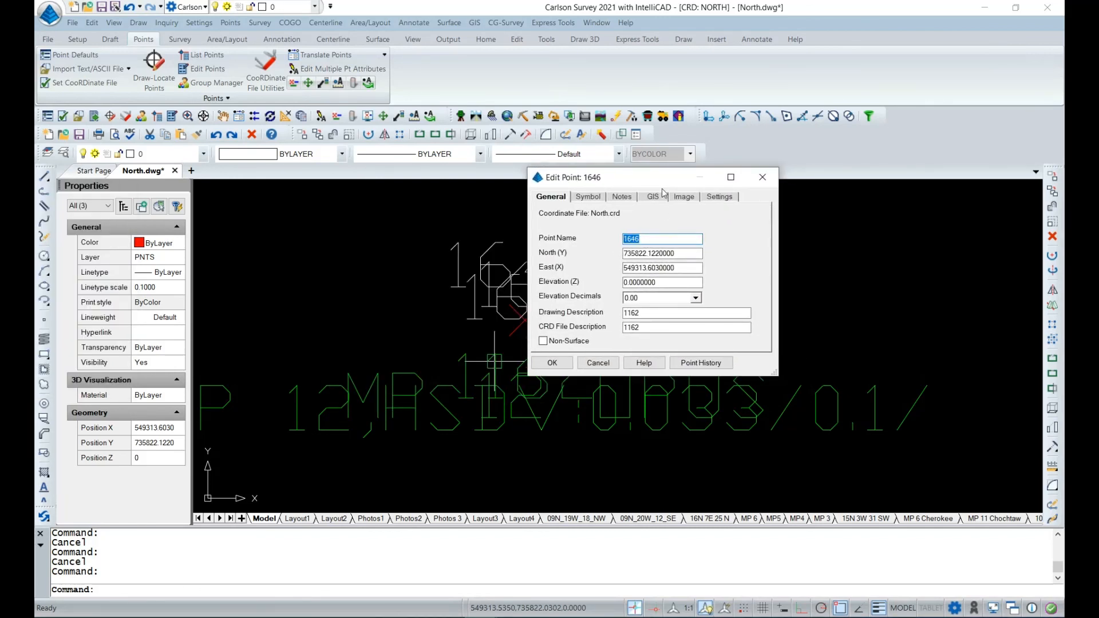
left_click_drag(657, 181, 644, 138)
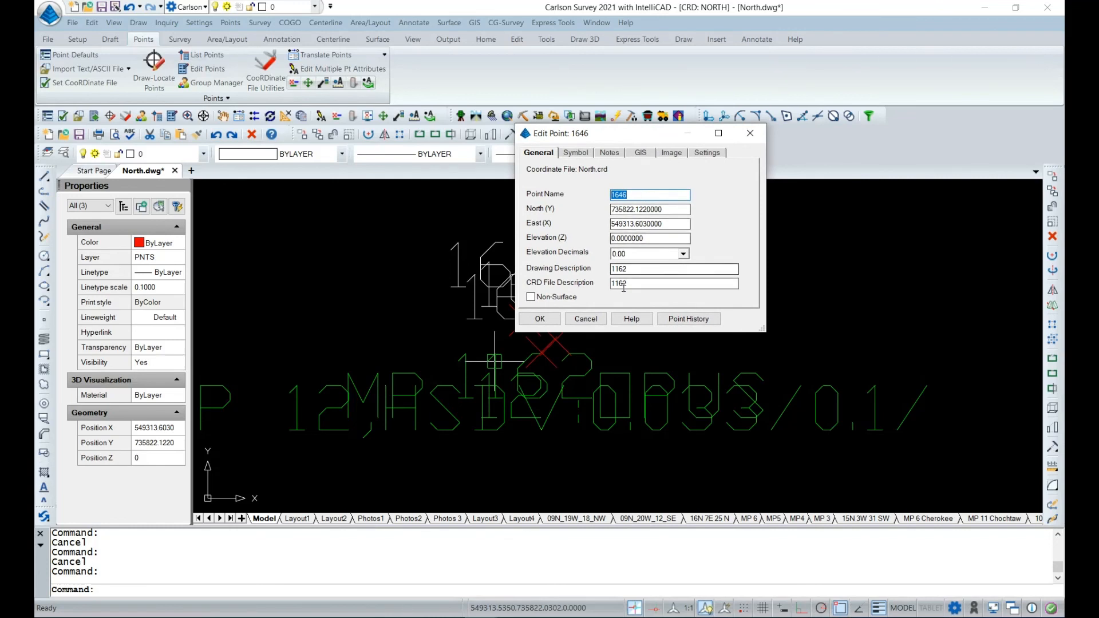
left_click(624, 268)
double_click(623, 269)
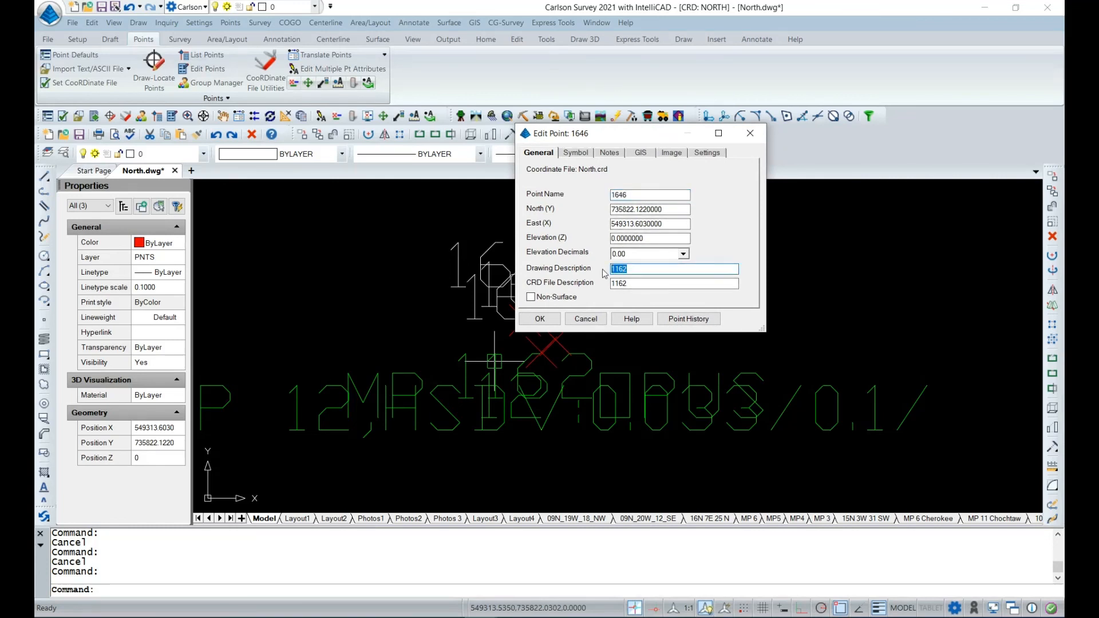
type("ArDOT Post")
Set point 1646's CRD file description to ArDOT Post as well and apply the point edits.
left_click(612, 283)
double_click(611, 284)
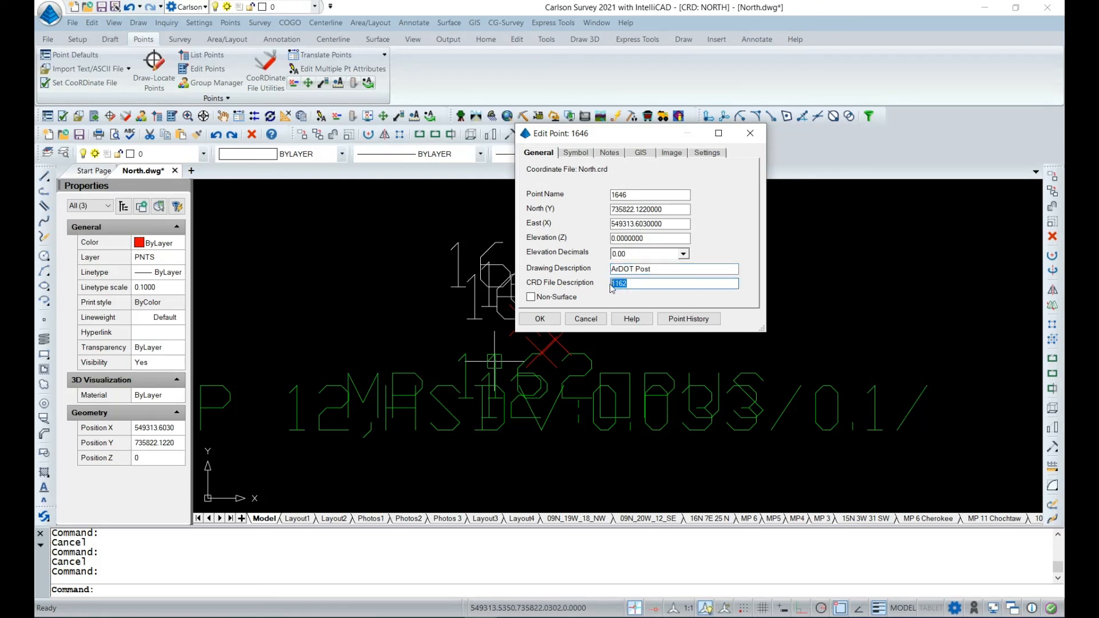
type("ArDOT Post")
left_click(540, 318)
scroll(541, 316, "down", 2)
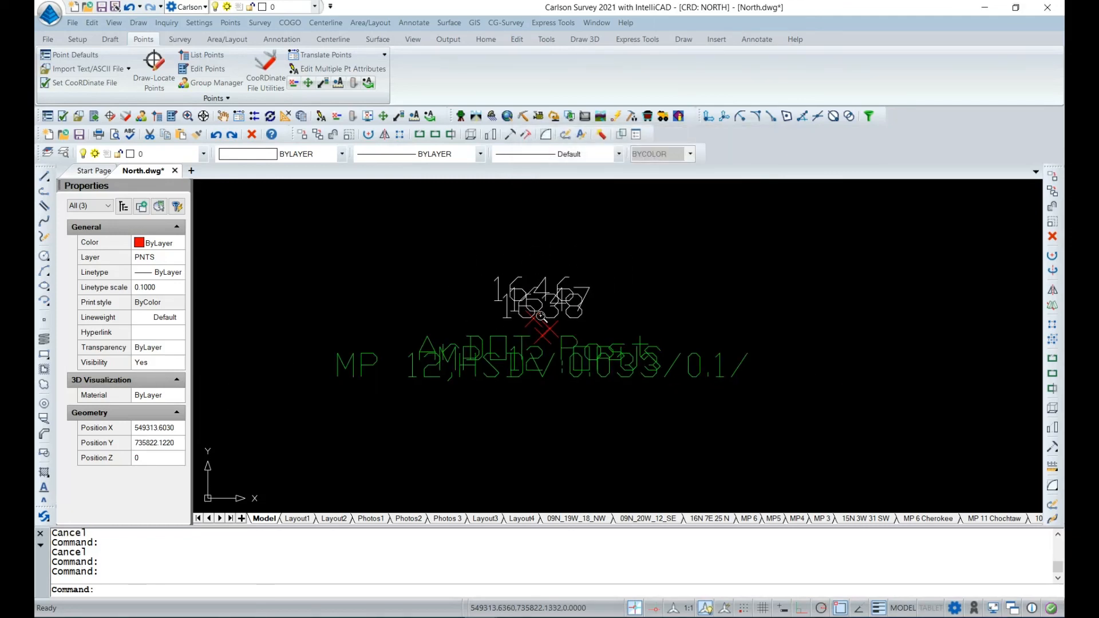
key("Escape")
Inverse from point 1638 to the ArDOT Post point 1646 to get the bearing and distance between them.
scroll(541, 316, "up", 5)
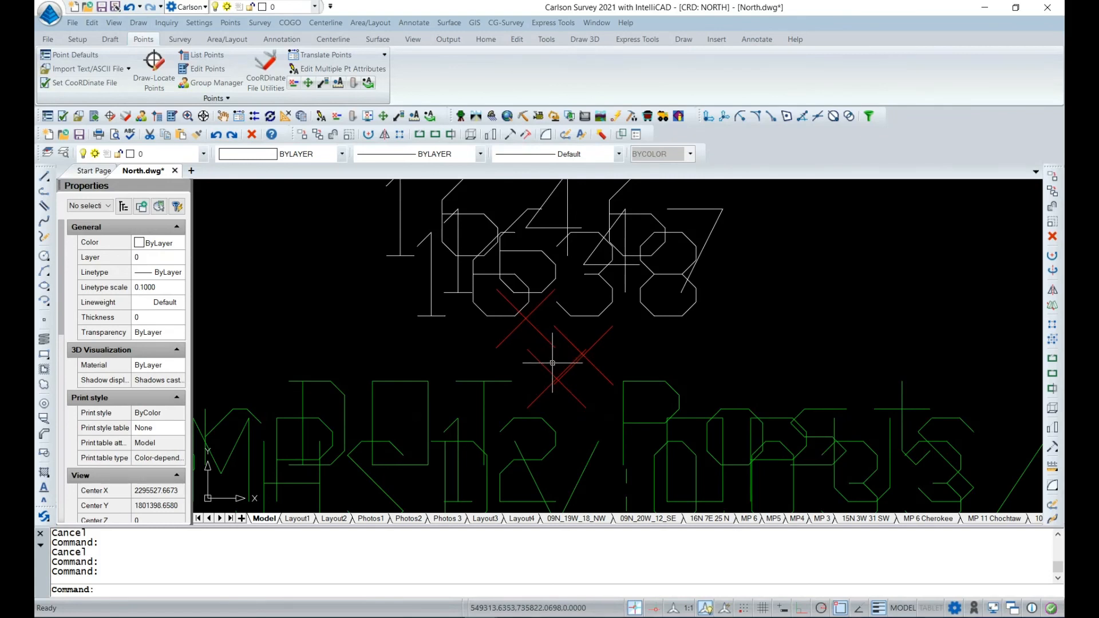
left_click(290, 22)
left_click(305, 55)
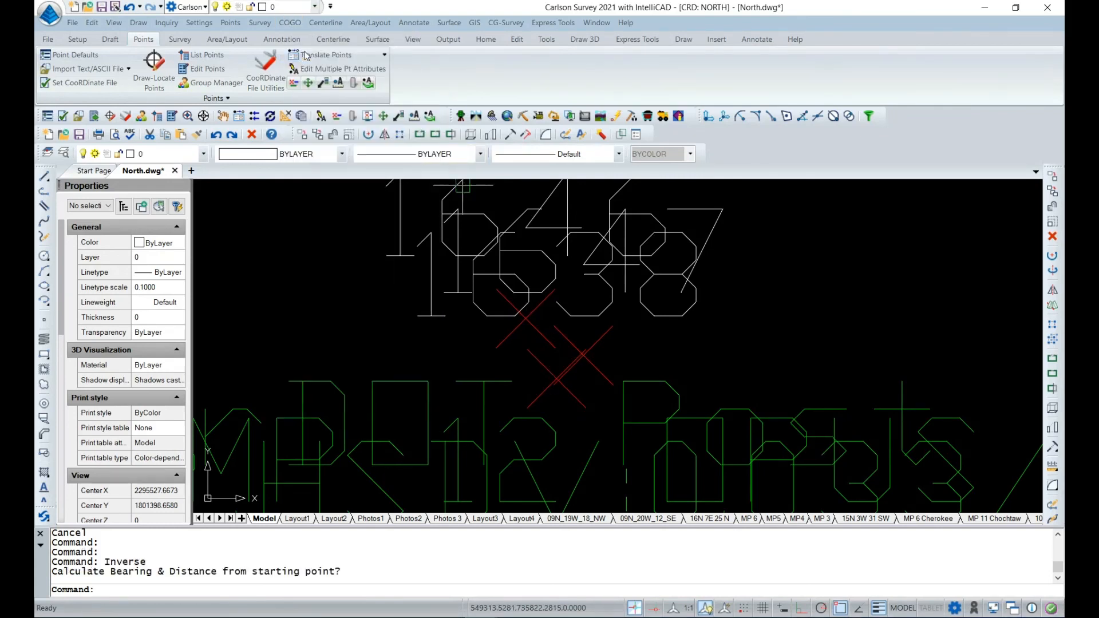
left_click(556, 379)
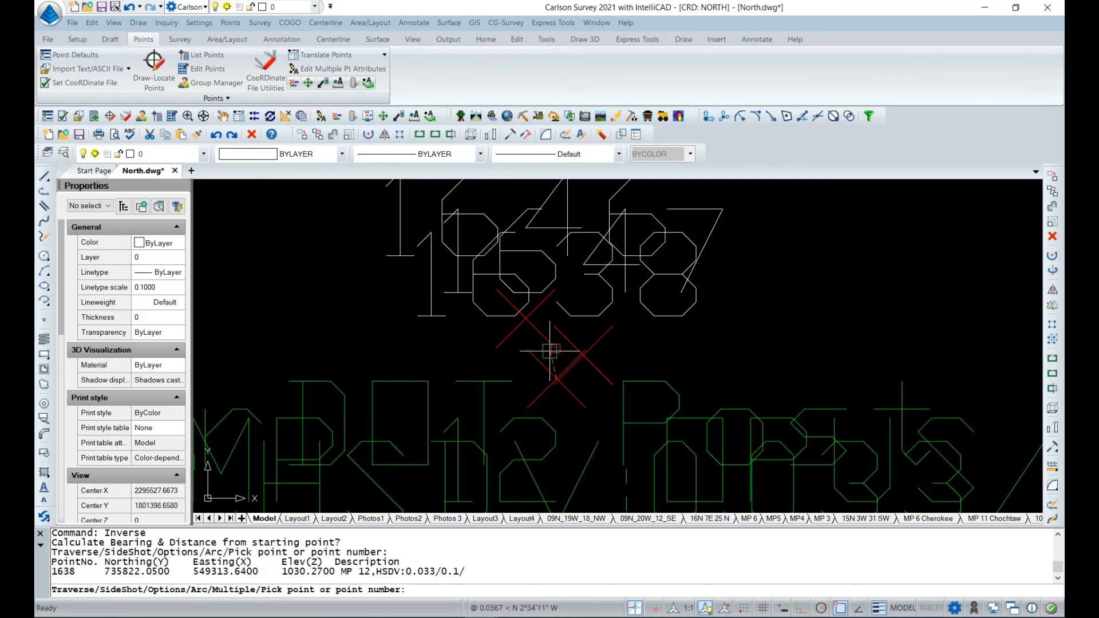
left_click(525, 318)
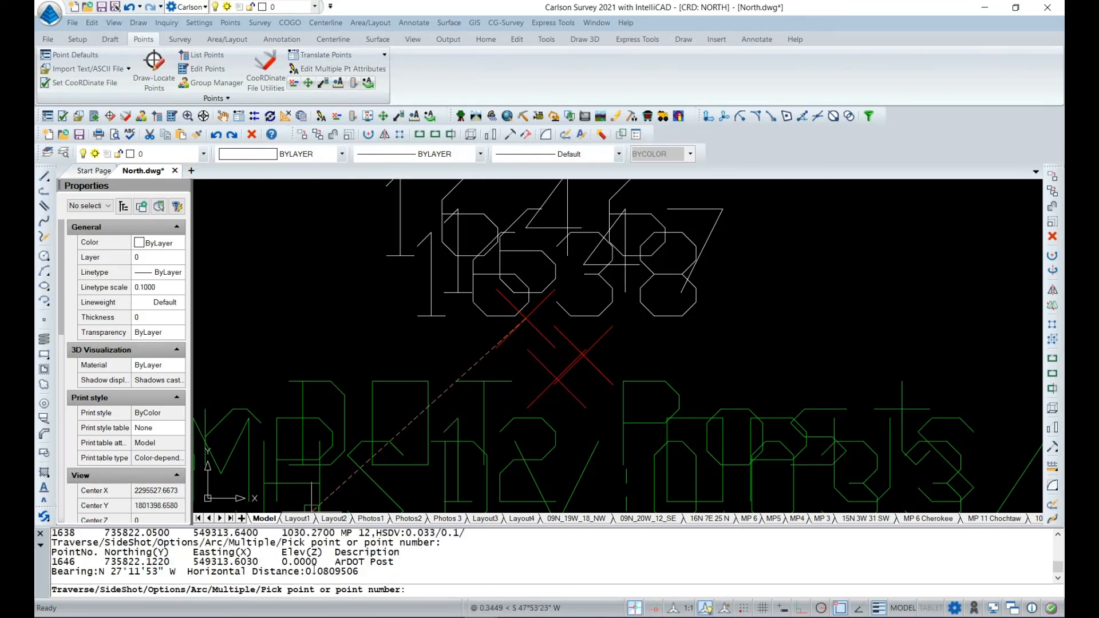
Inverse from point 1638 to the OPUS point 1647 and on to point 1646, and end the Inverse command.
left_click(556, 379)
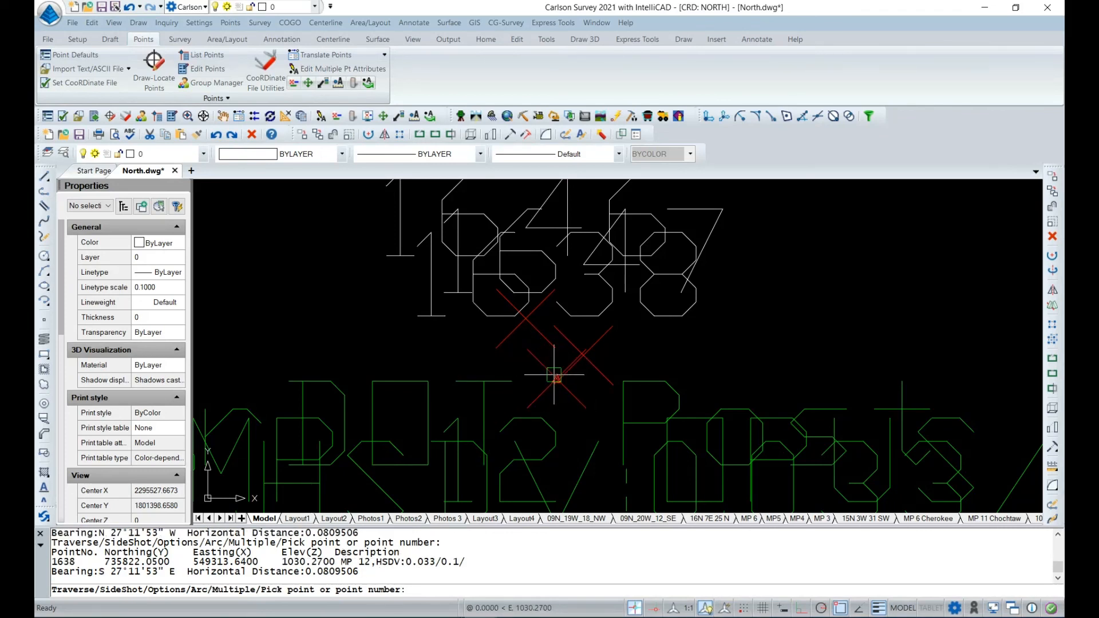
left_click(583, 356)
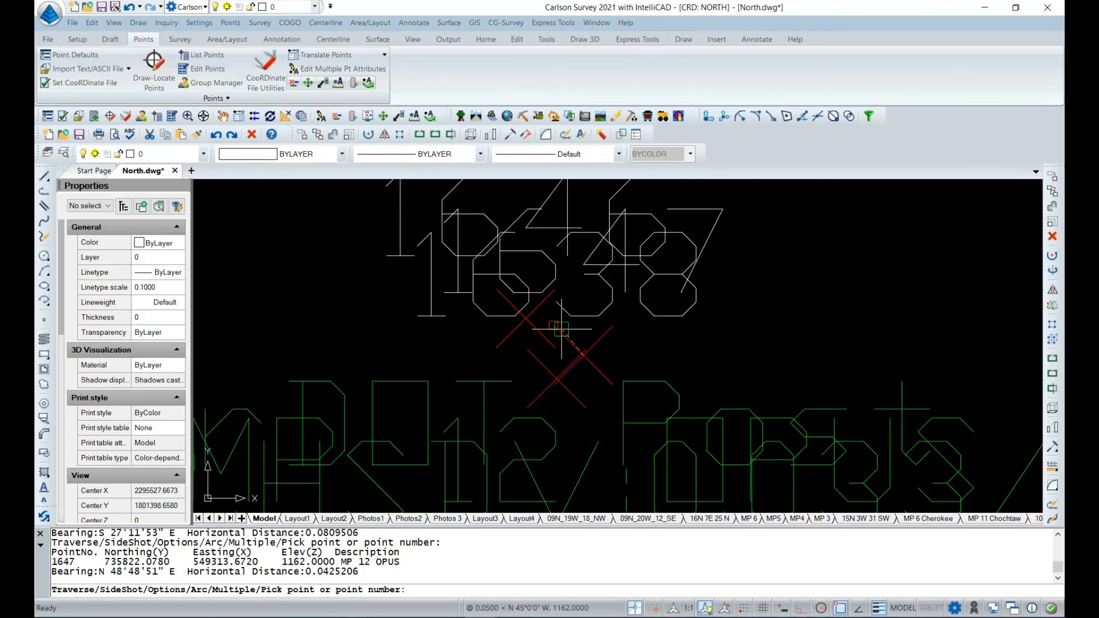
left_click(526, 319)
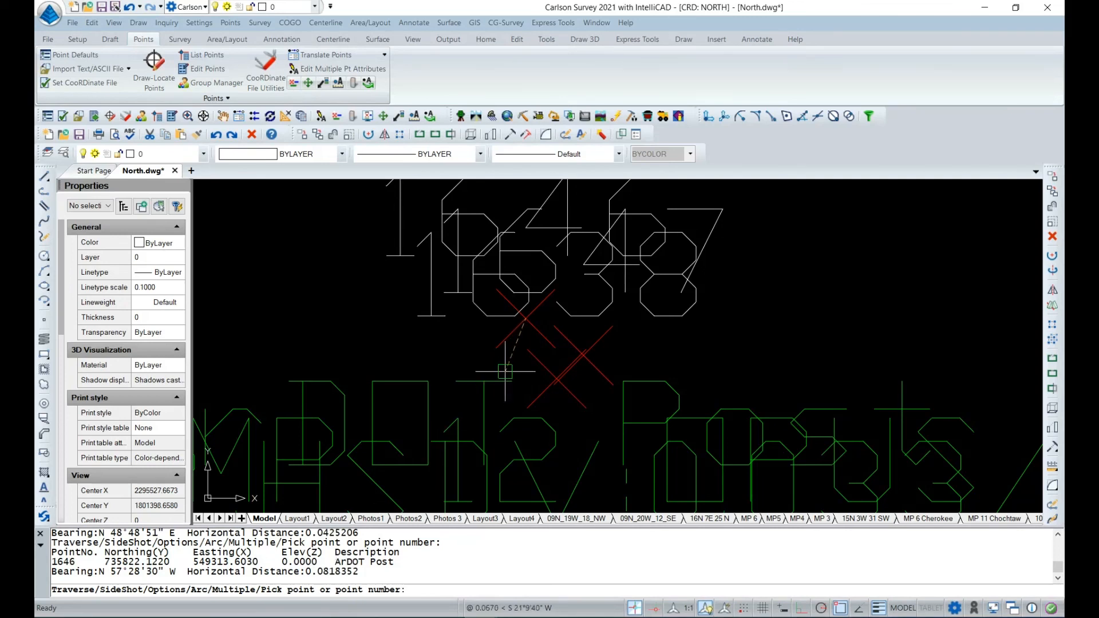
scroll(518, 359, "down", 4)
key("Escape")
scroll(527, 355, "up", 1)
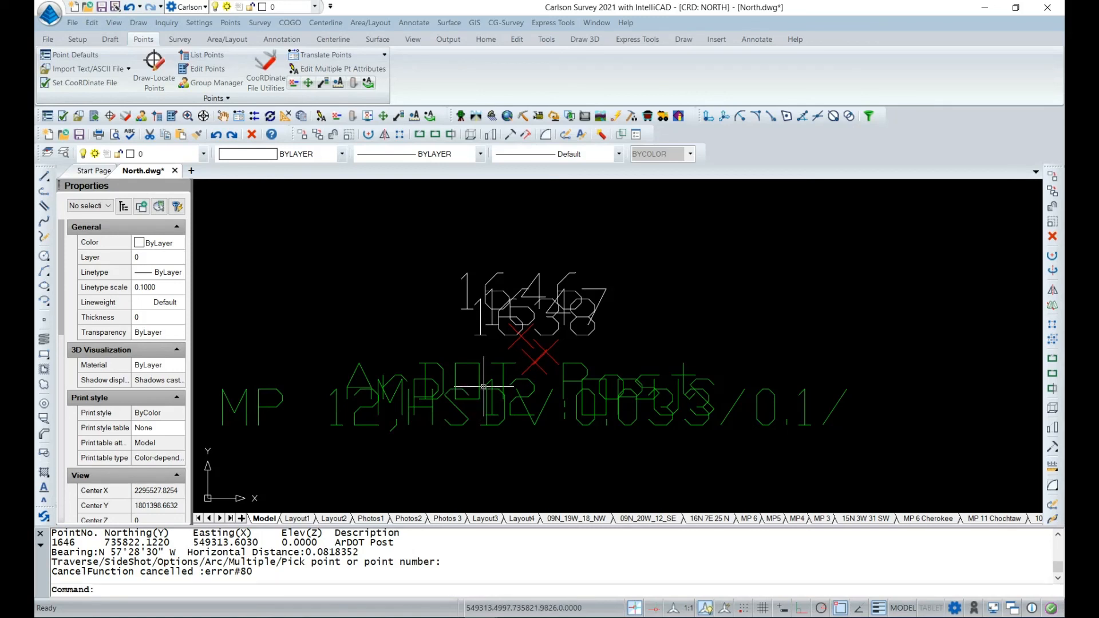
scroll(506, 371, "down", 1)
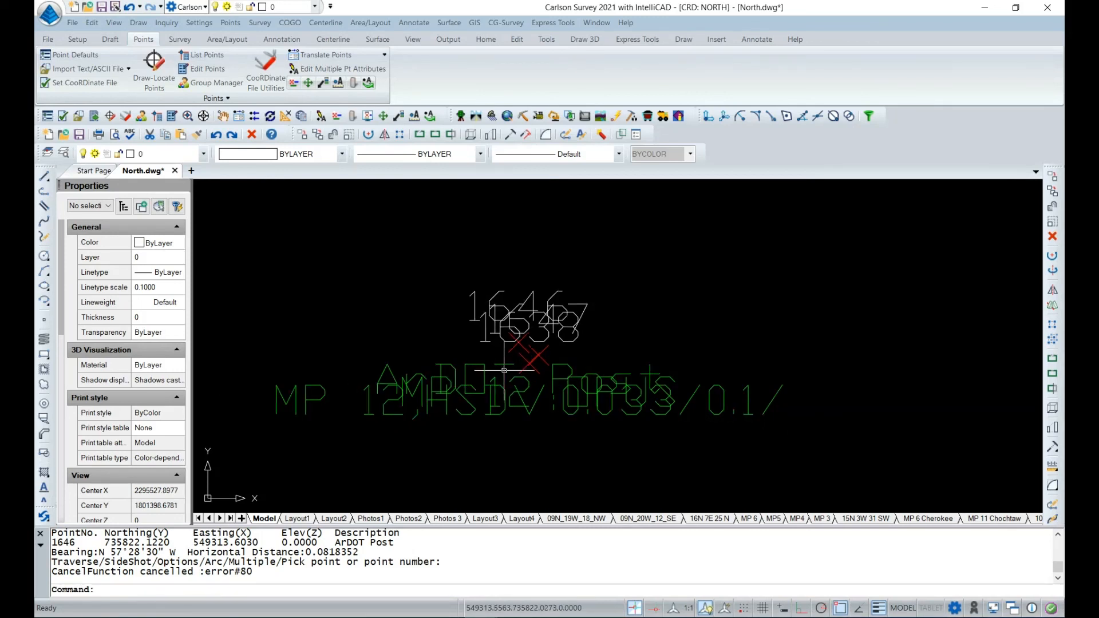